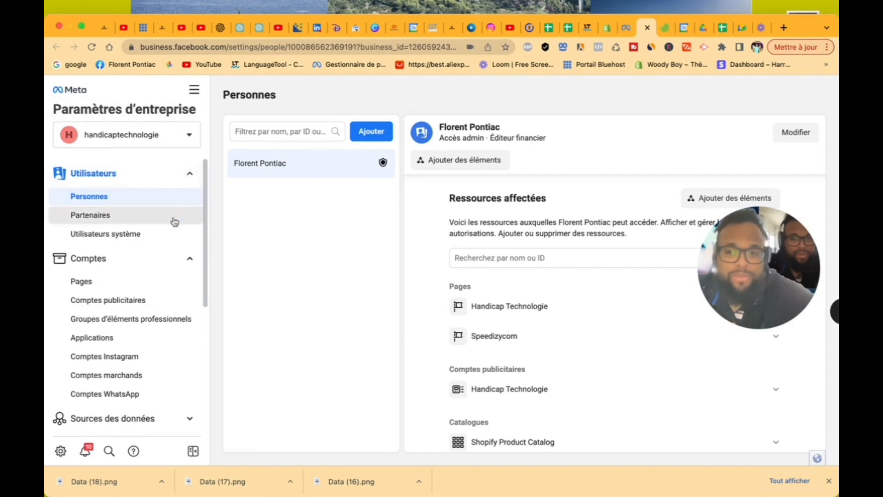
- Examine the business settings for Pages, professional asset groups and data sources
click(165, 288)
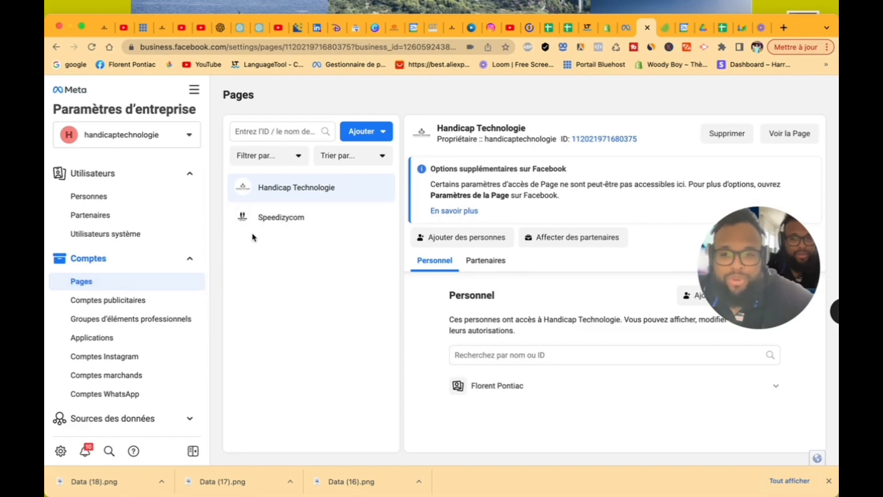
click(126, 357)
click(145, 319)
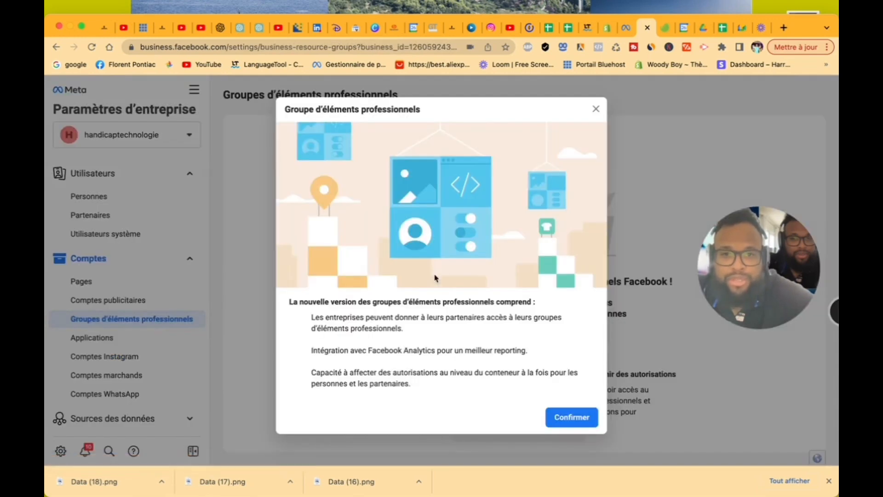
click(596, 110)
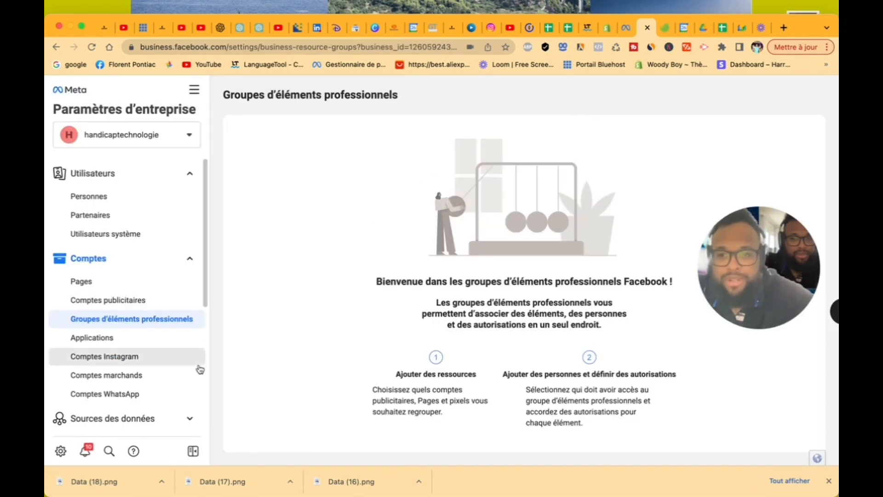
click(188, 418)
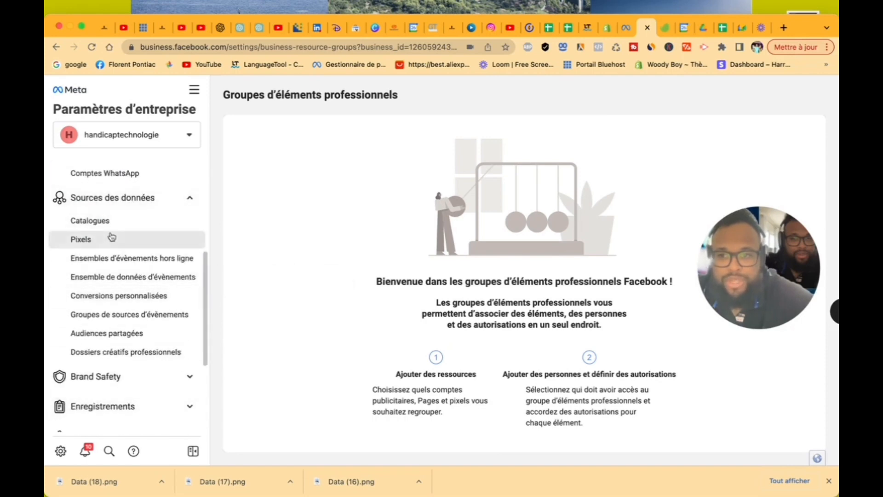
scroll(112, 238, up, 5)
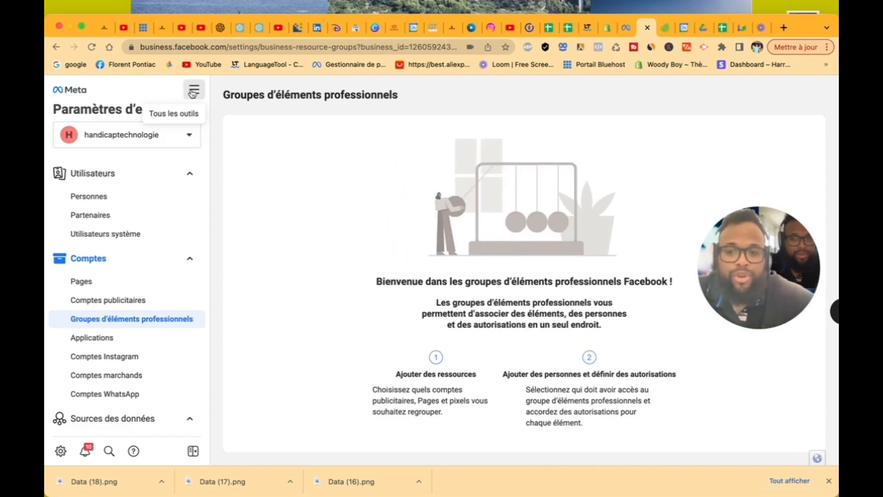
- Open the Gestionnaire de publicités for the Handicap Technologie ad account and dismiss the terms update notice
click(193, 93)
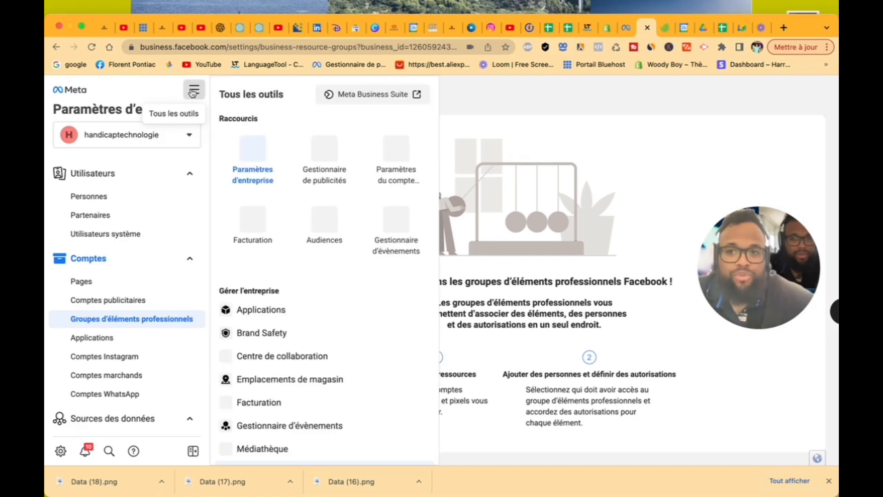
click(324, 149)
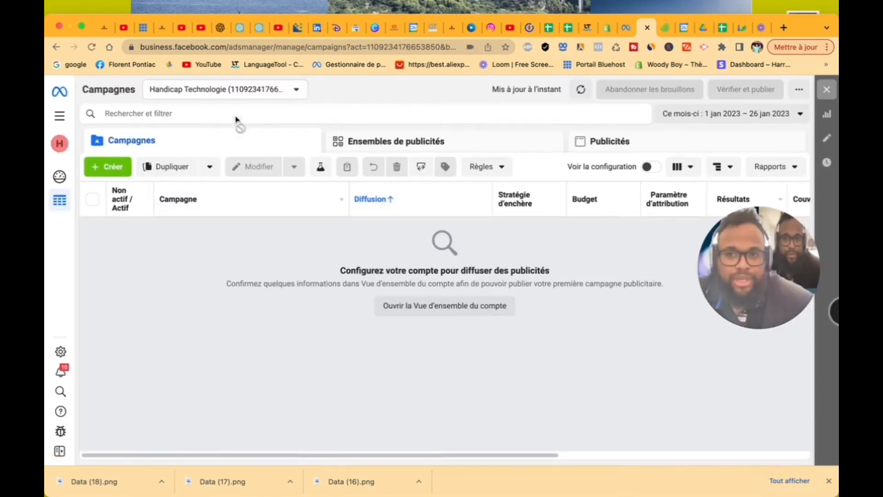
click(296, 96)
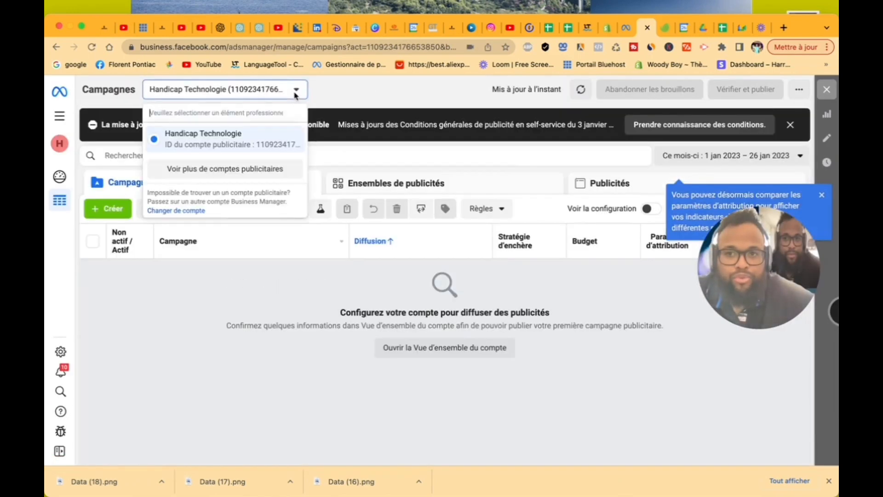
click(259, 296)
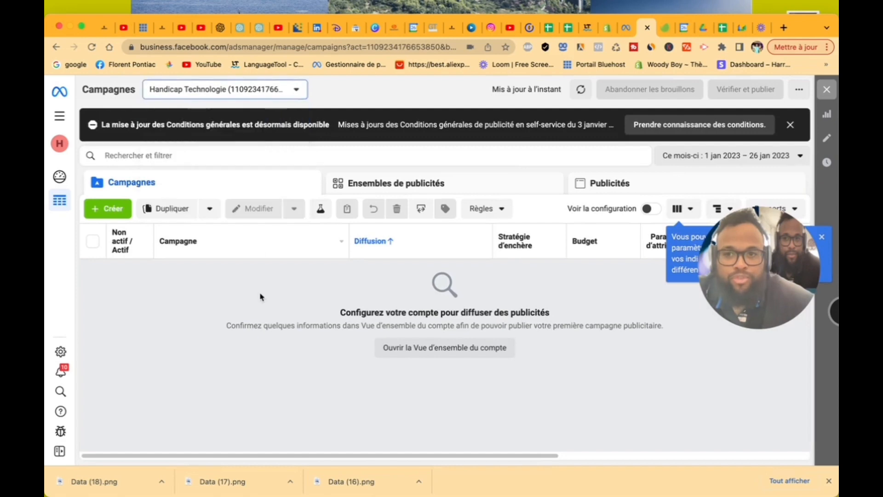
click(790, 126)
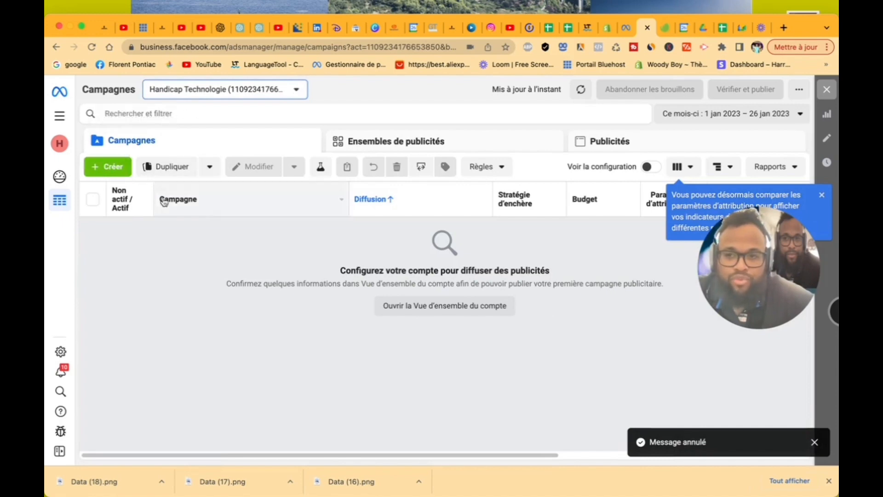
- Create a new ad campaign with the Ventes objective
click(117, 175)
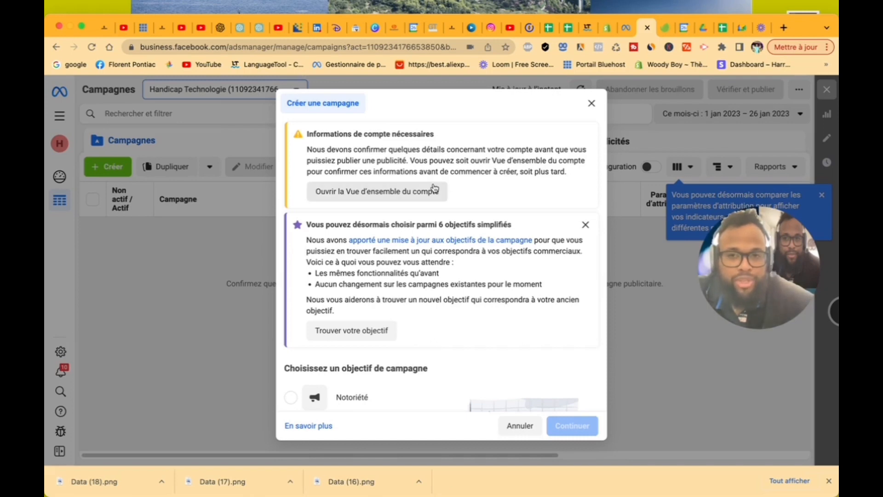
scroll(433, 188, down, 5)
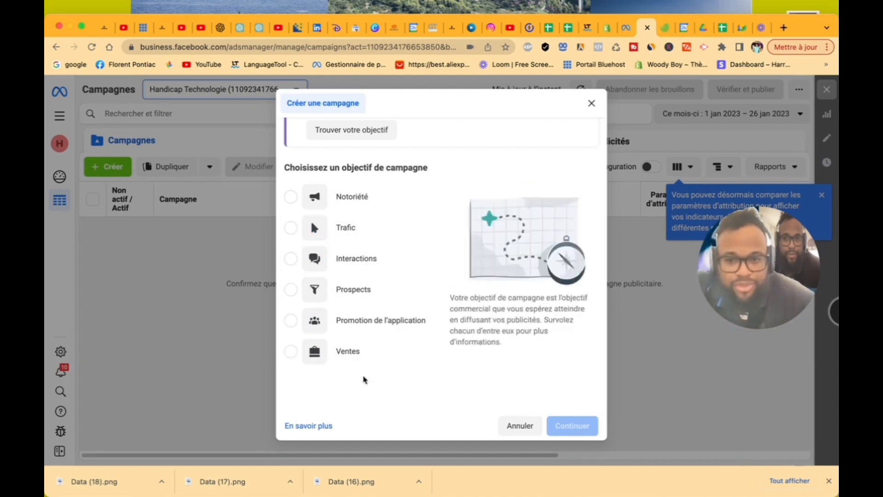
click(360, 349)
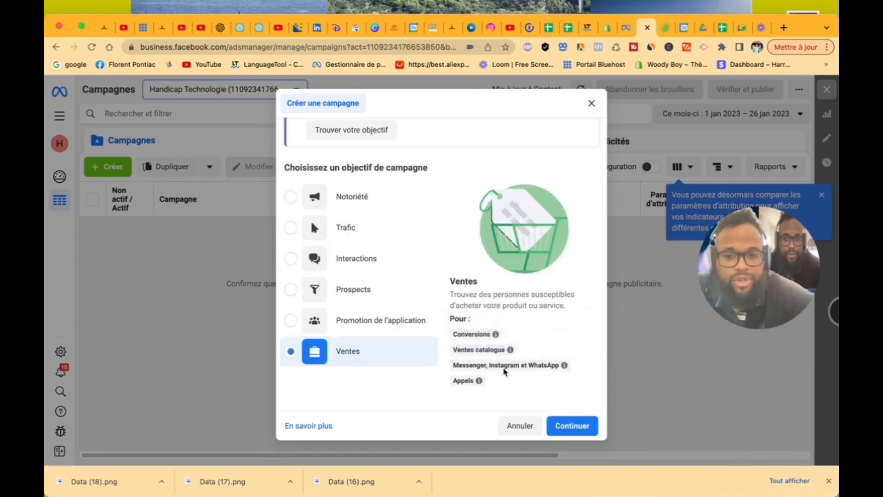
scroll(506, 368, down, 1)
click(570, 419)
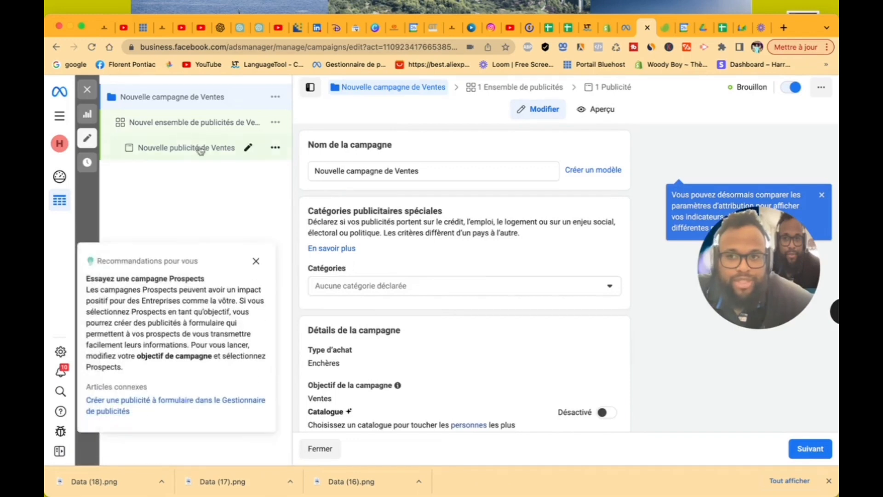
- Dismiss the recommendations notice and rename the campaign as Campagne vente test
click(256, 259)
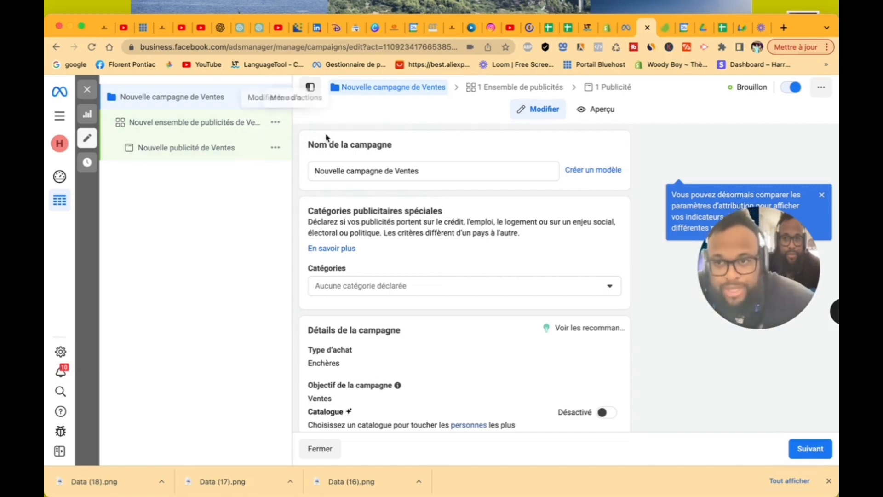
click(437, 167)
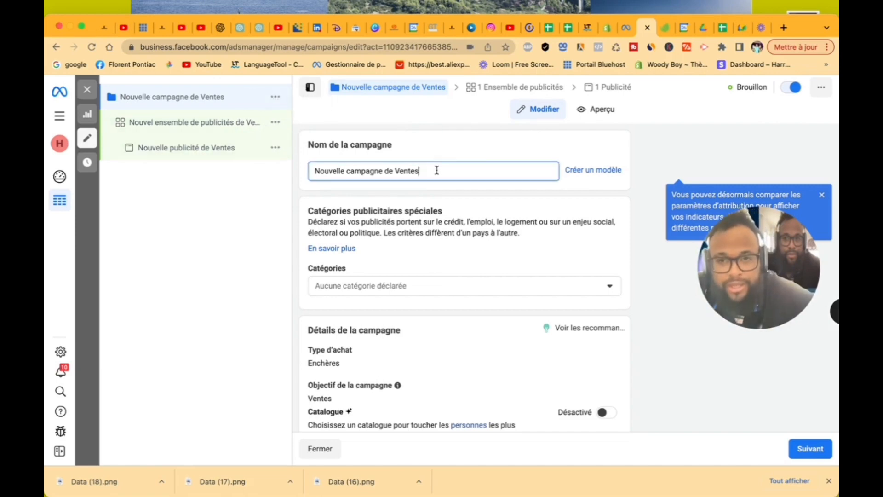
drag(438, 168, 300, 164)
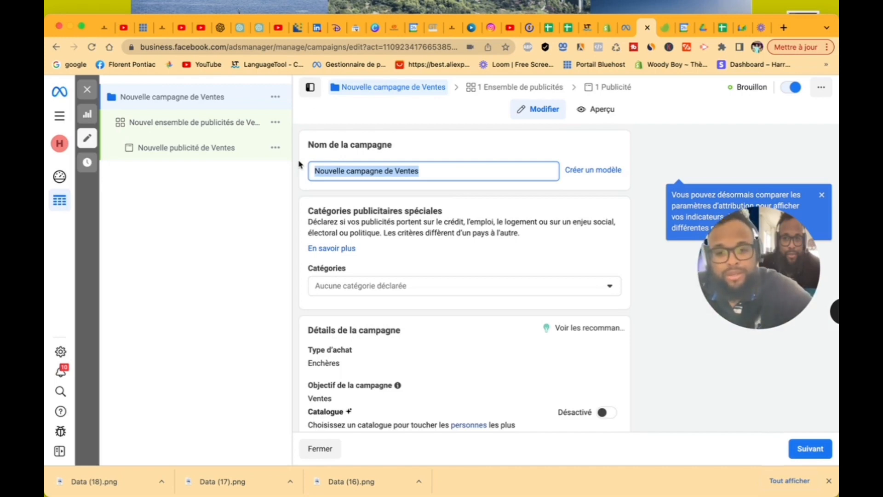
text(Campagne )
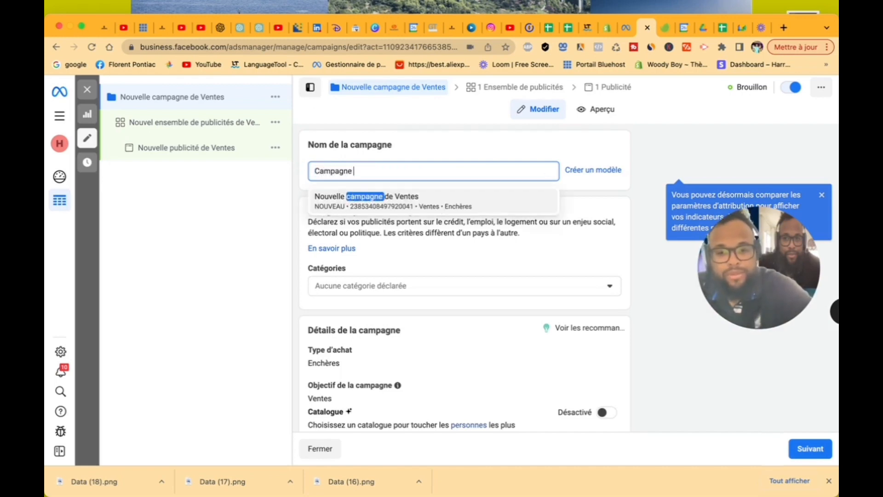
text(vente t)
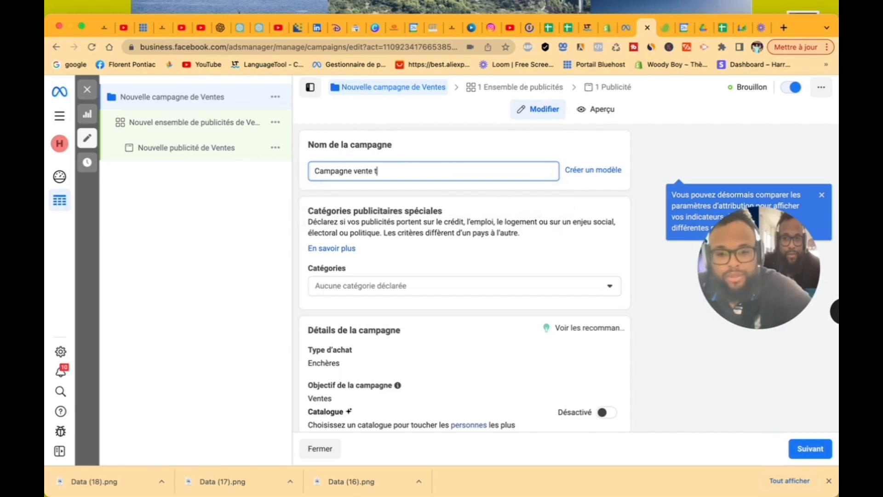
text(est)
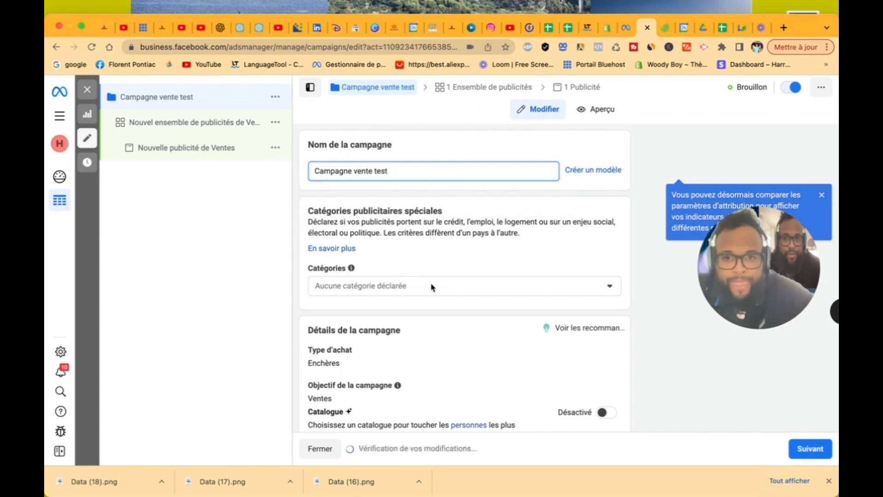
- Review the special ad categories and the campaign's purchase type, objective, catalogue, A/B test and budget options
click(433, 287)
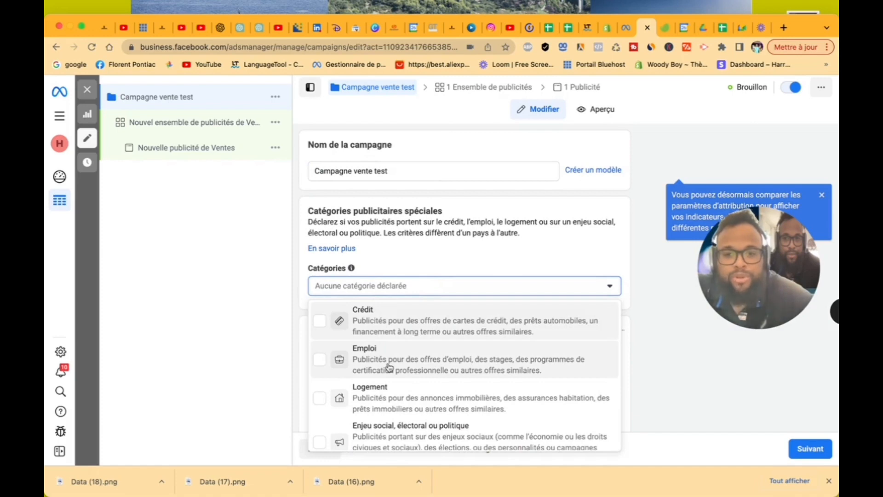
click(447, 251)
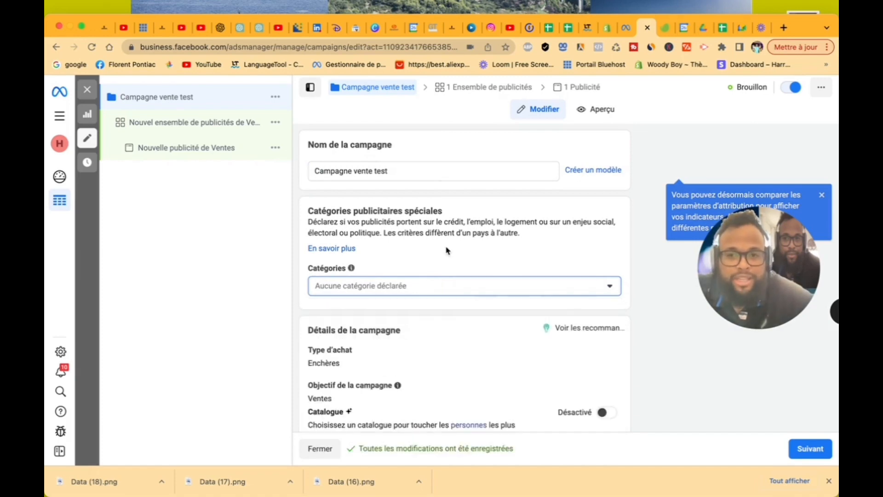
scroll(433, 276, down, 5)
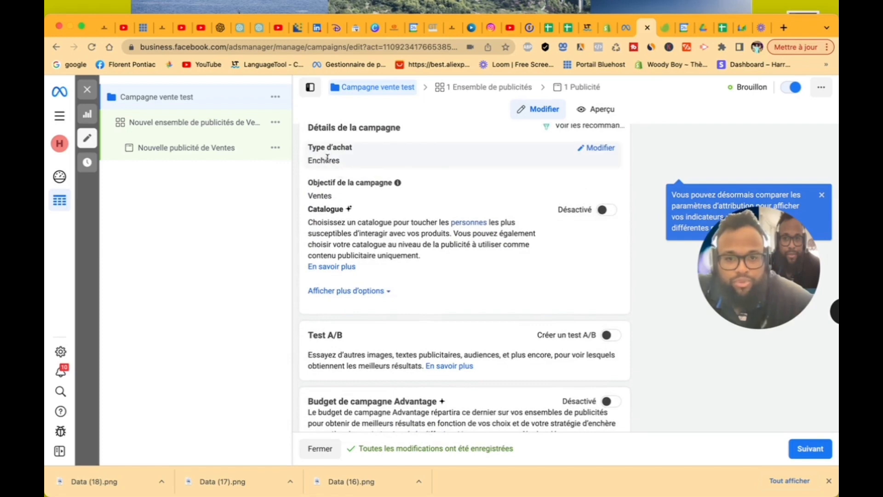
scroll(406, 279, down, 2)
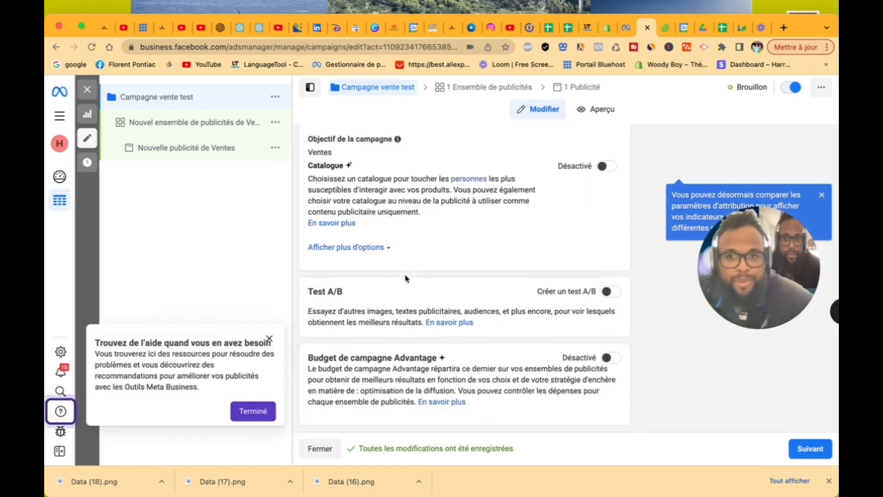
click(269, 339)
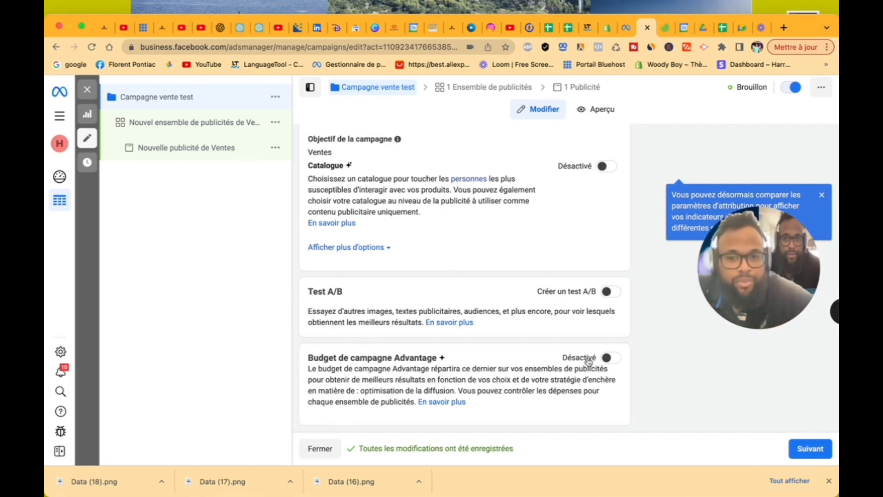
- Turn on the Advantage campaign budget to inspect its daily budget options, and turn it off again
click(616, 358)
scroll(536, 366, down, 4)
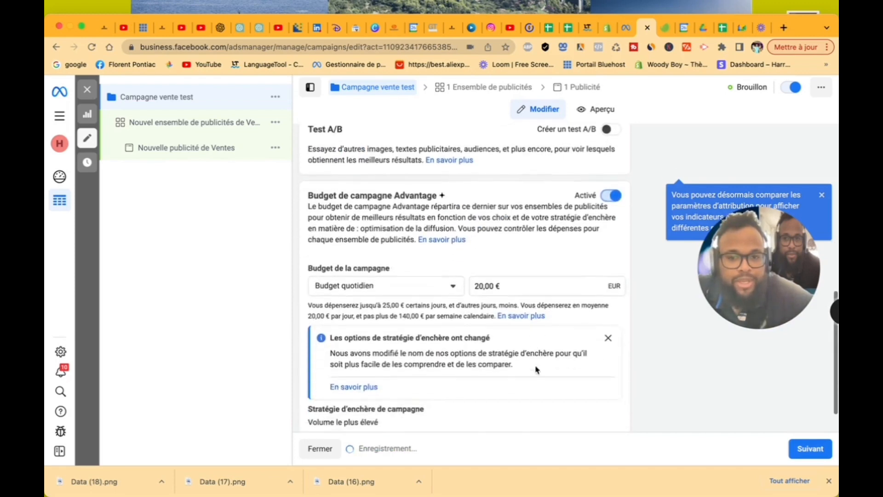
scroll(536, 369, up, 1)
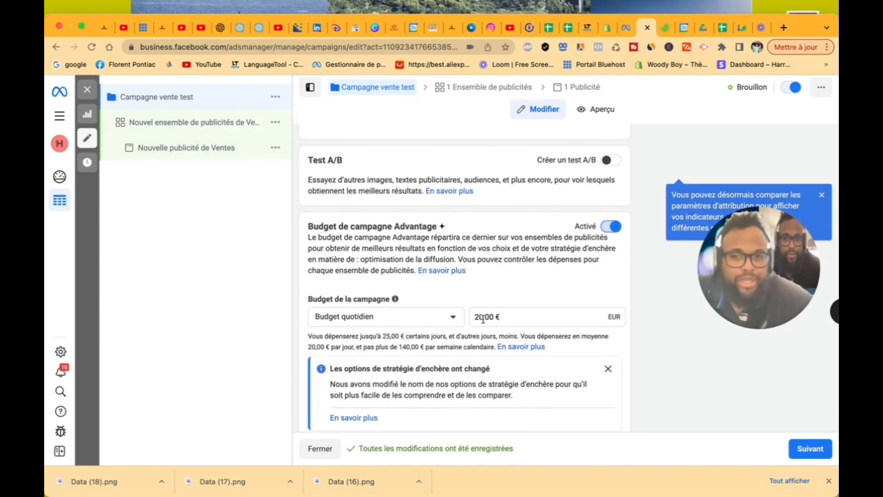
click(611, 226)
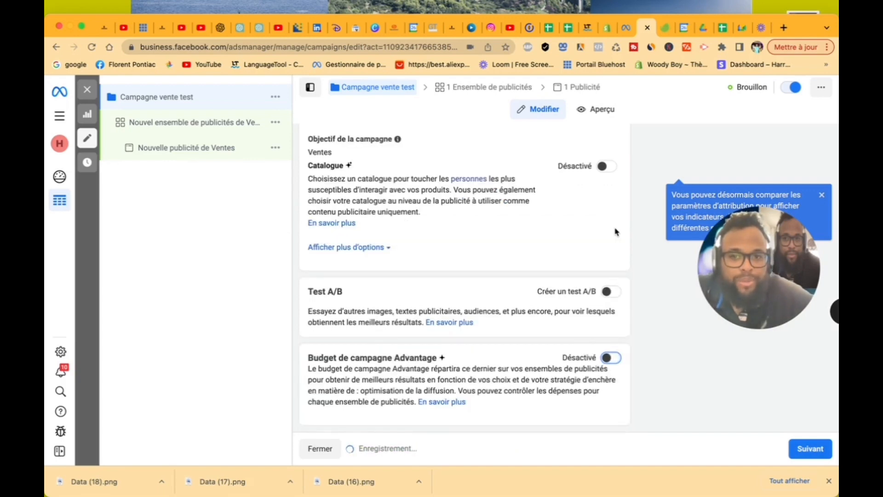
- Proceed to the ad set and set its cost per result goal to 20 €
click(803, 448)
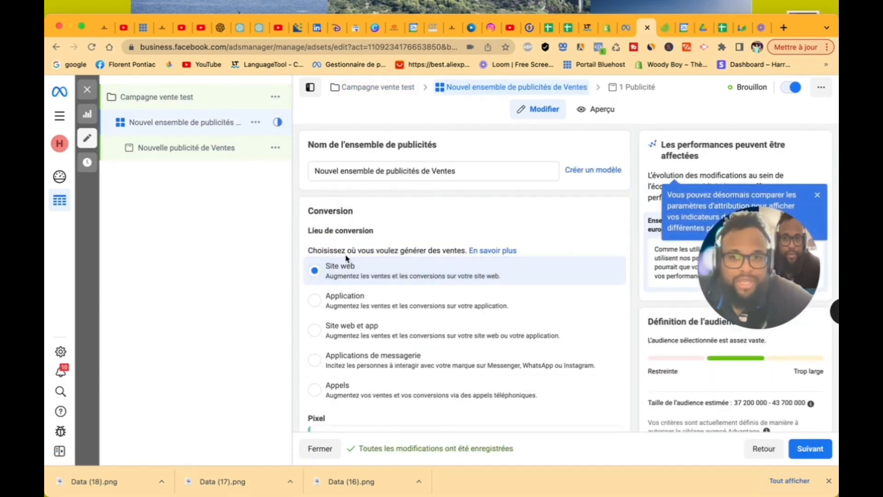
scroll(346, 258, down, 10)
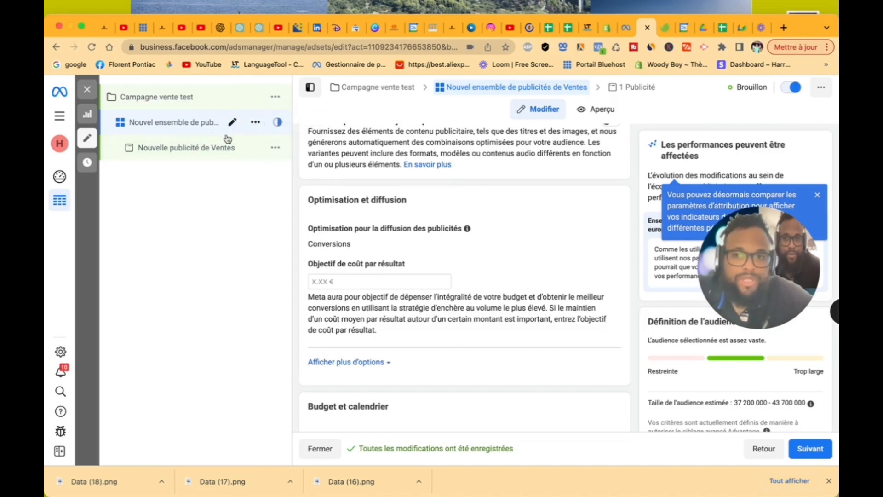
click(357, 281)
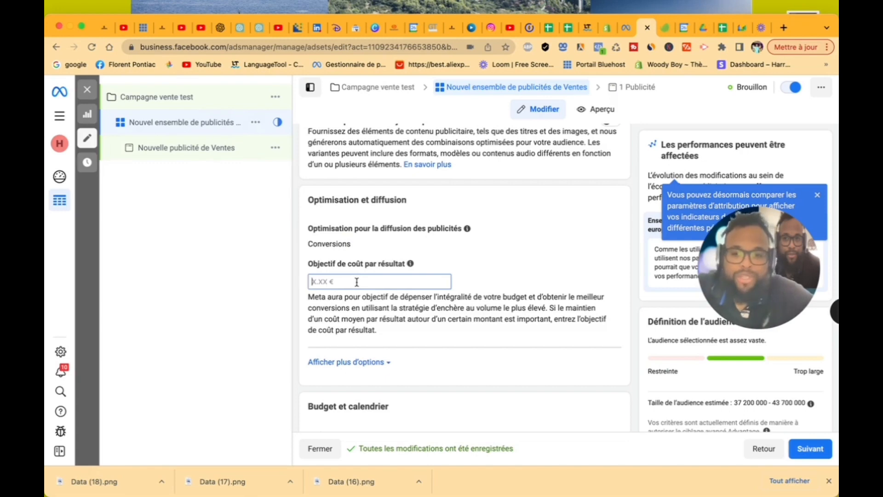
text(20)
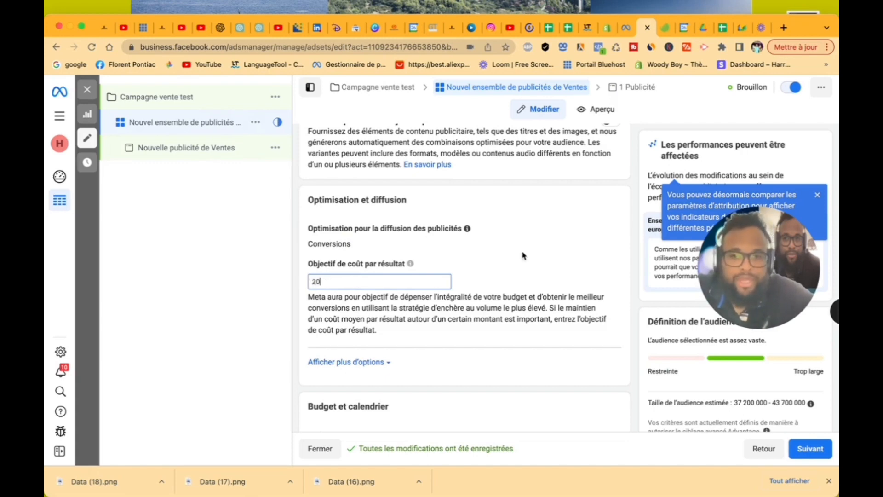
click(520, 269)
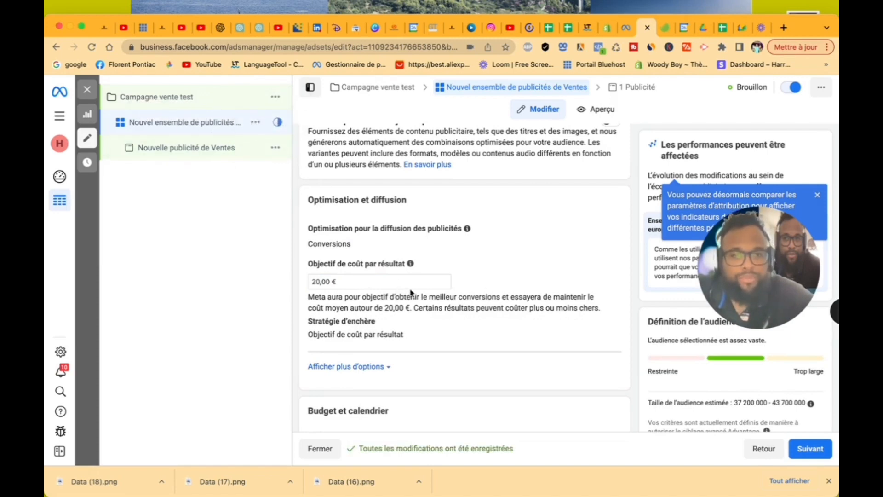
- Create a Meta pixel named handicaptechnologie for the ad set's website conversions
scroll(469, 368, up, 10)
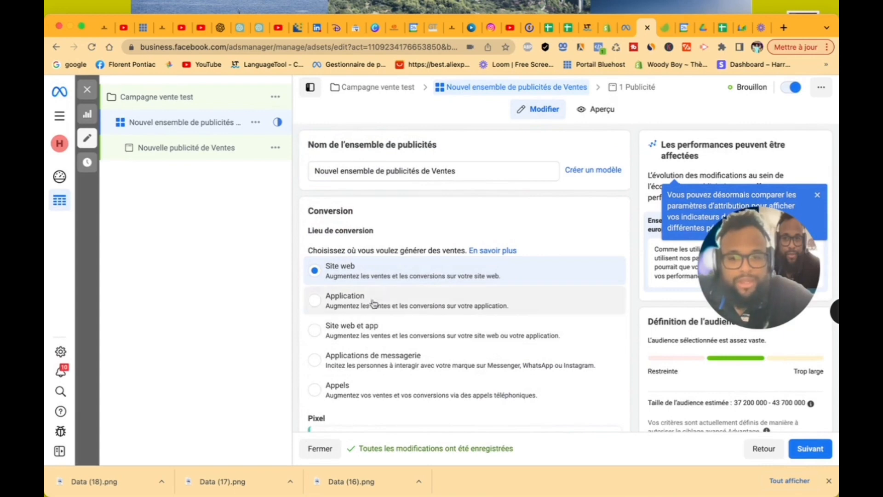
scroll(362, 268, down, 5)
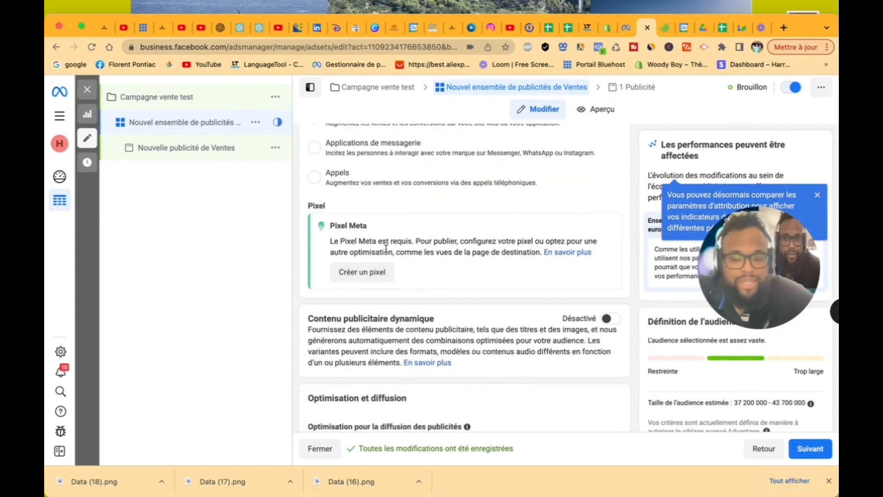
click(370, 276)
click(363, 231)
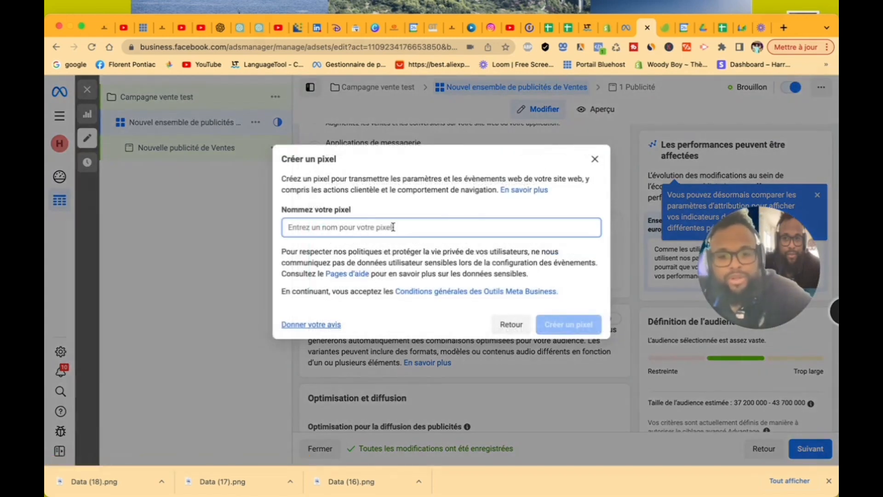
text(ha)
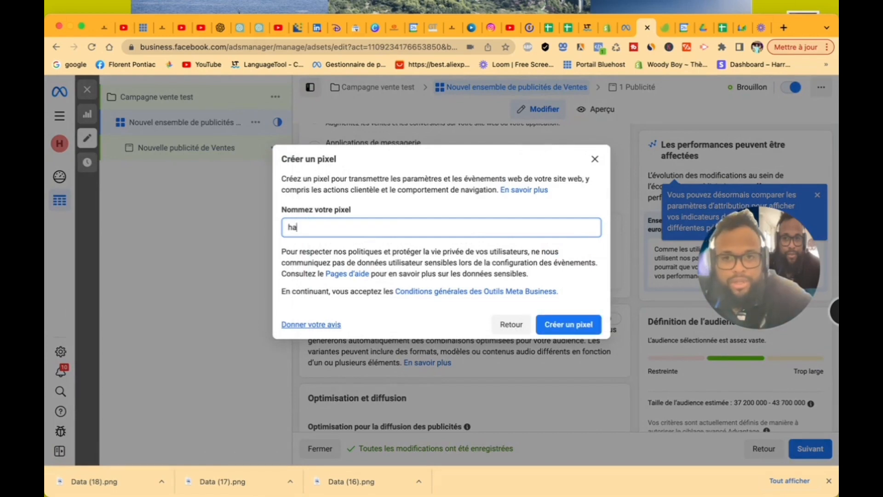
text(ndic)
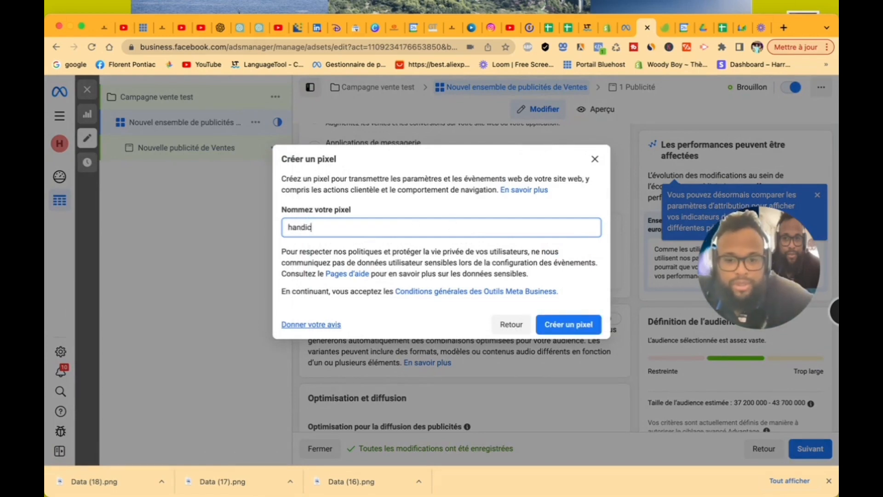
text(aptechnologie)
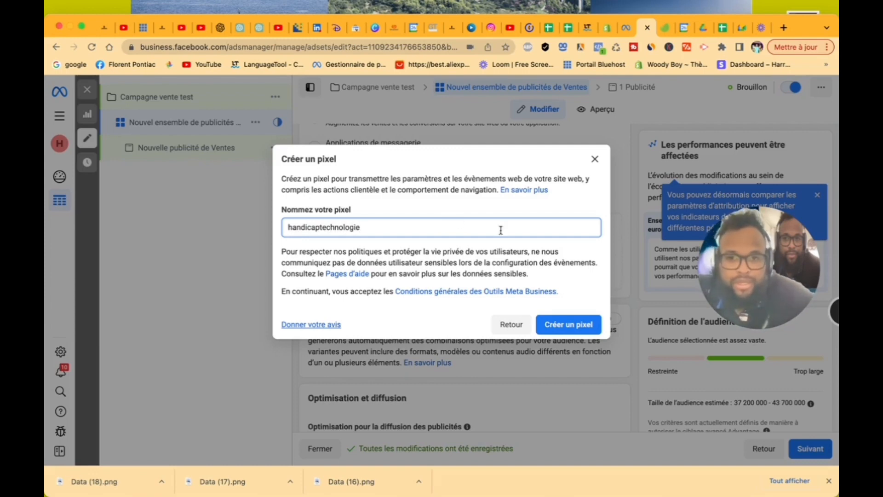
click(569, 324)
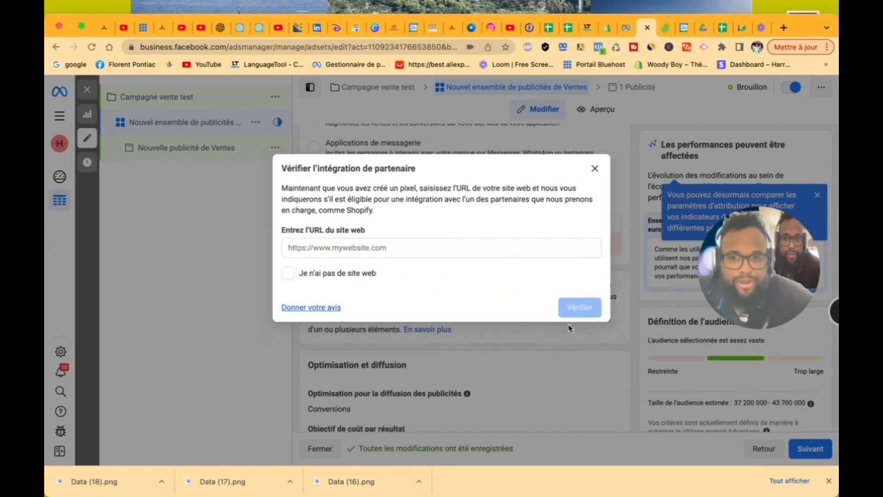
- Copy the web address speedizycom.com from the open Speedizycom website
click(445, 250)
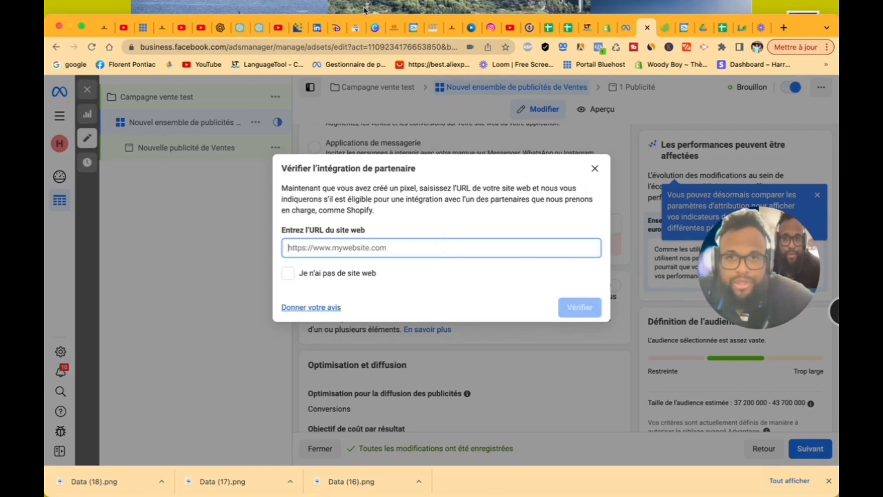
click(453, 27)
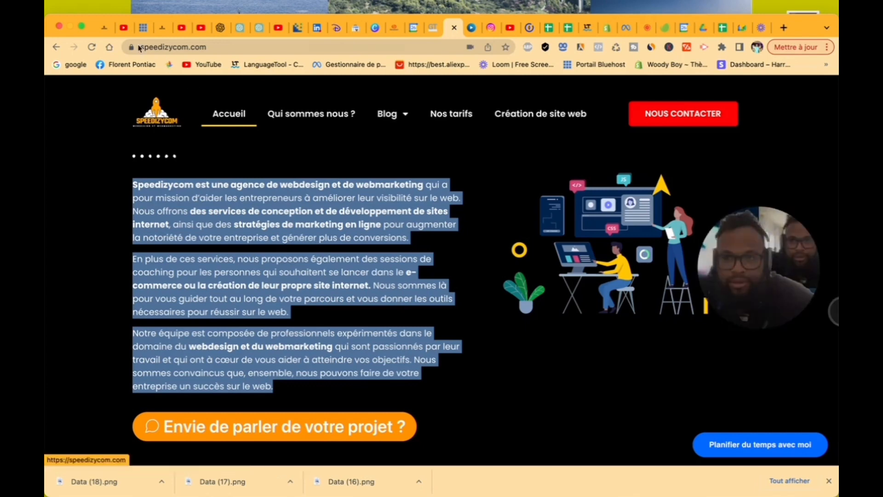
click(154, 47)
key(ctrl+c)
right_click(156, 48)
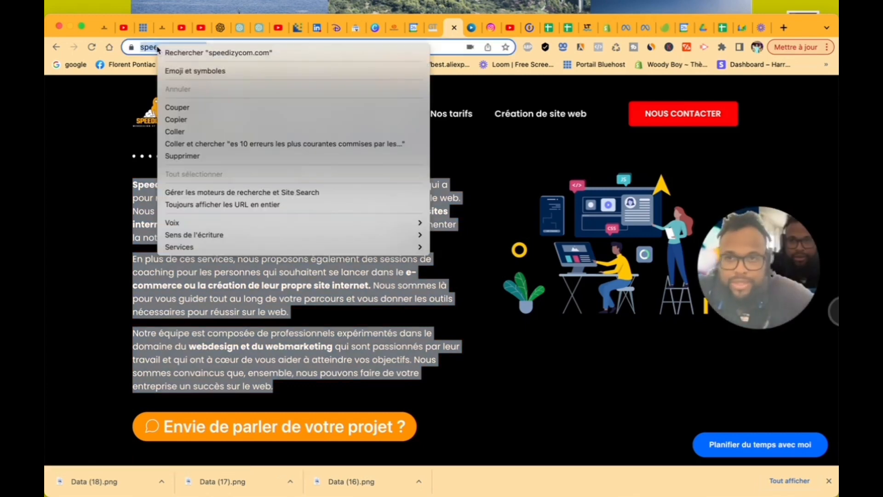
click(198, 123)
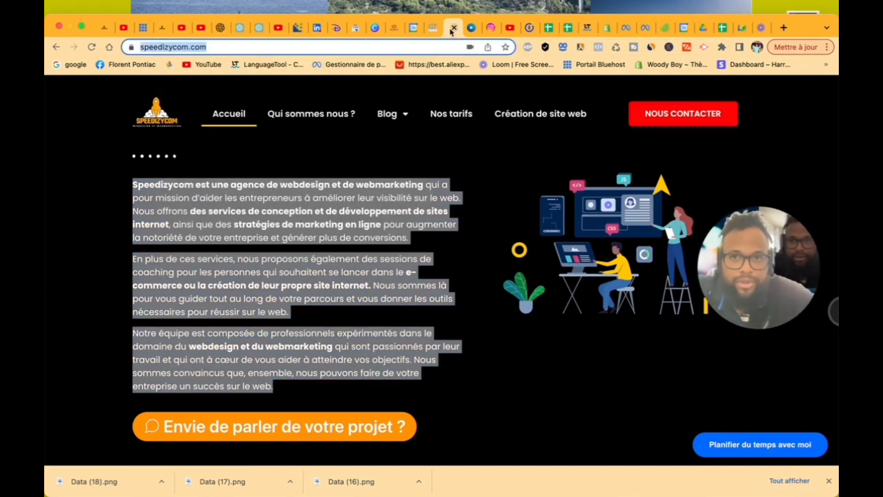
click(644, 29)
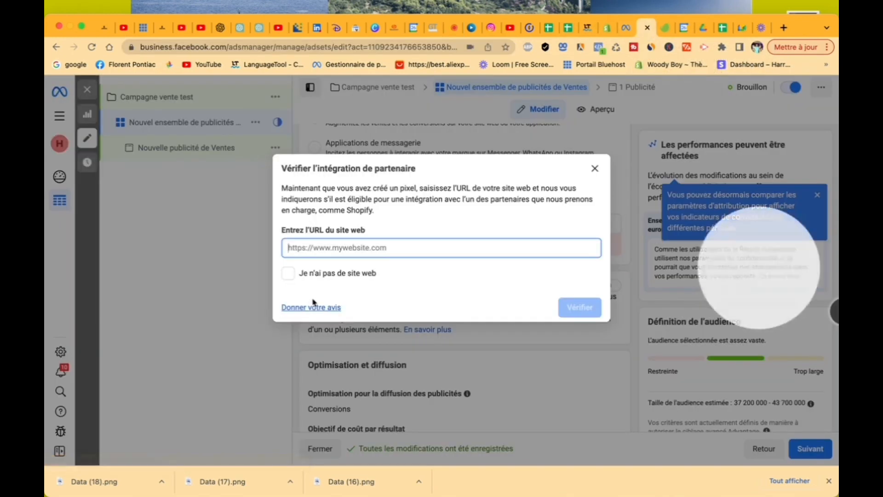
right_click(342, 248)
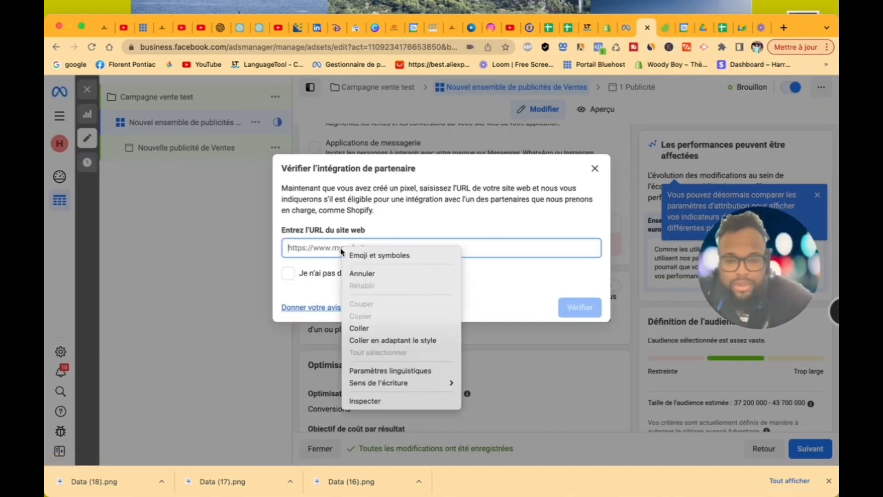
click(359, 328)
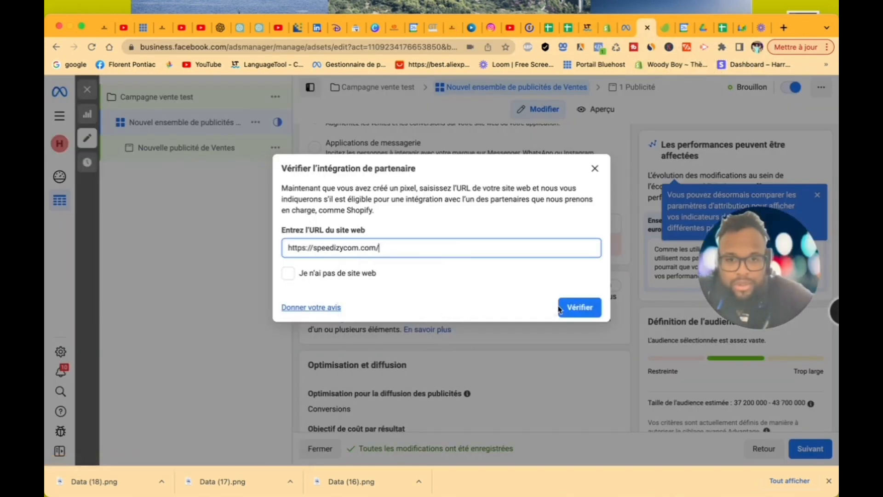
click(575, 306)
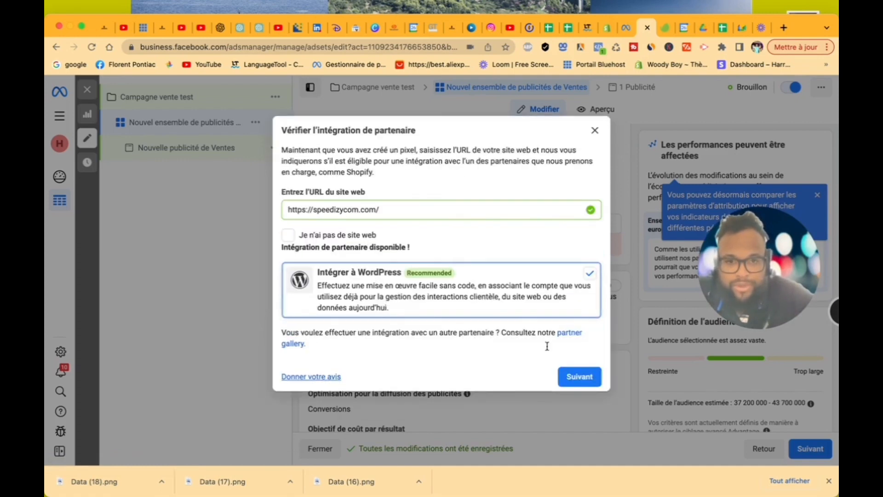
- Accept the WordPress integration, look through its setup instructions up to the connection check, and close the setup
click(570, 377)
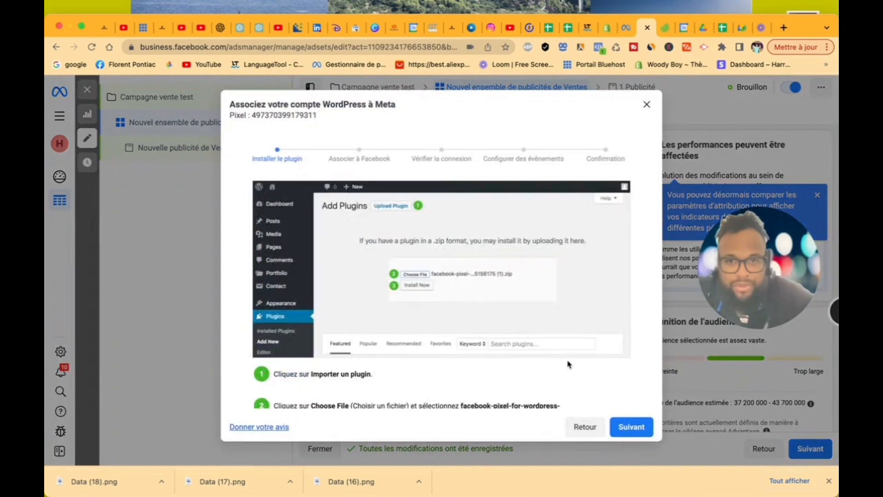
click(633, 431)
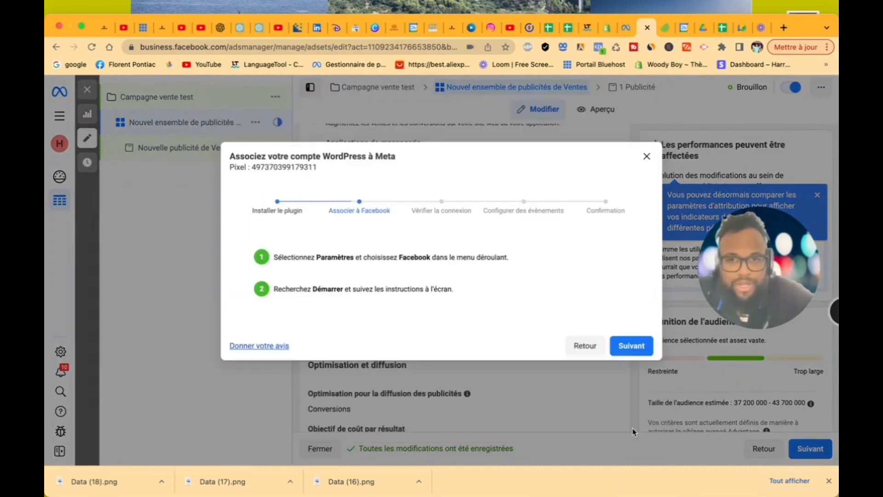
click(633, 427)
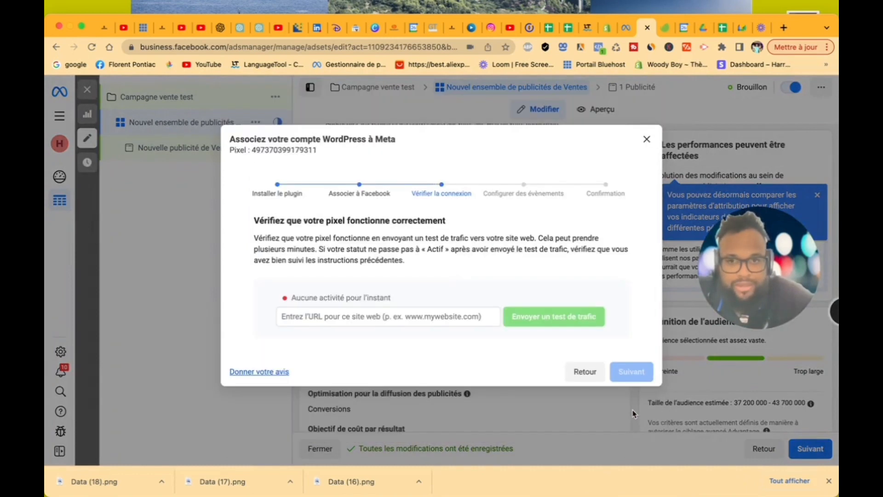
click(646, 140)
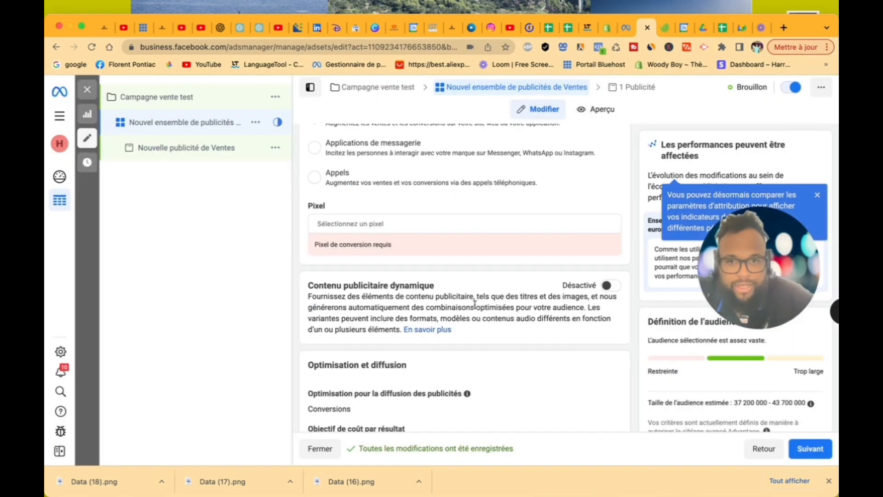
- Select the handicaptechnologie pixel for the ad set and set its conversion event to Achat
click(444, 219)
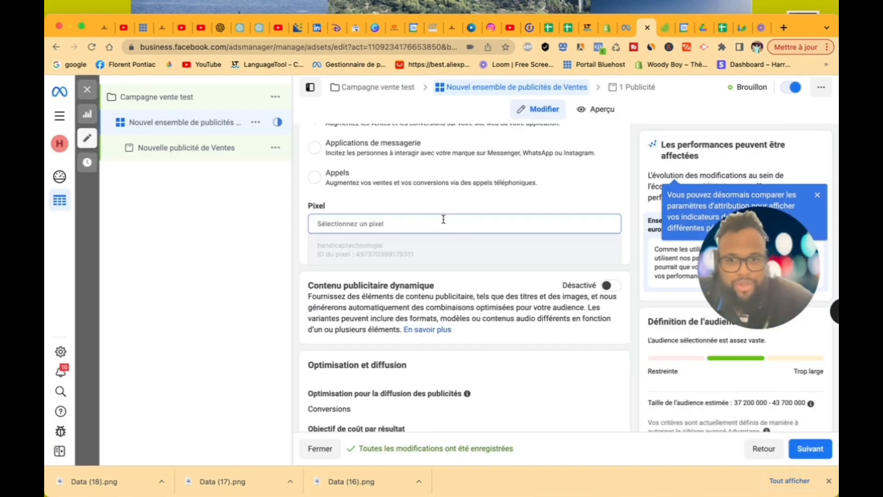
click(397, 249)
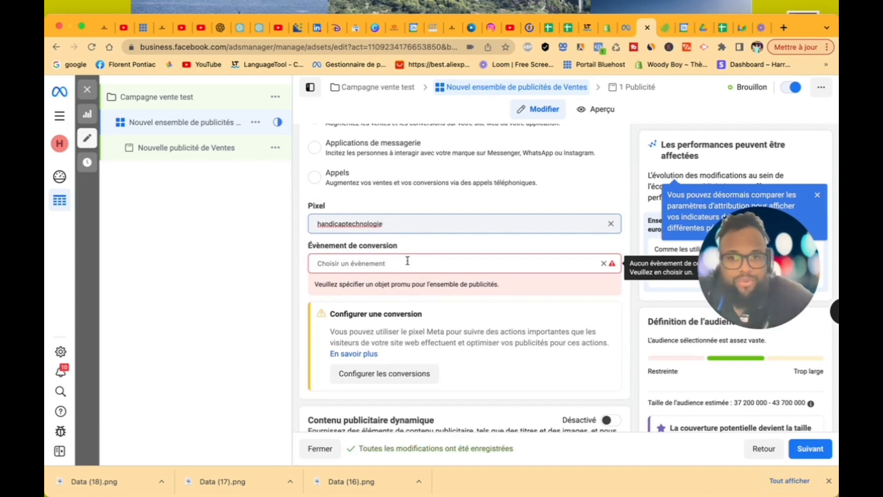
click(407, 261)
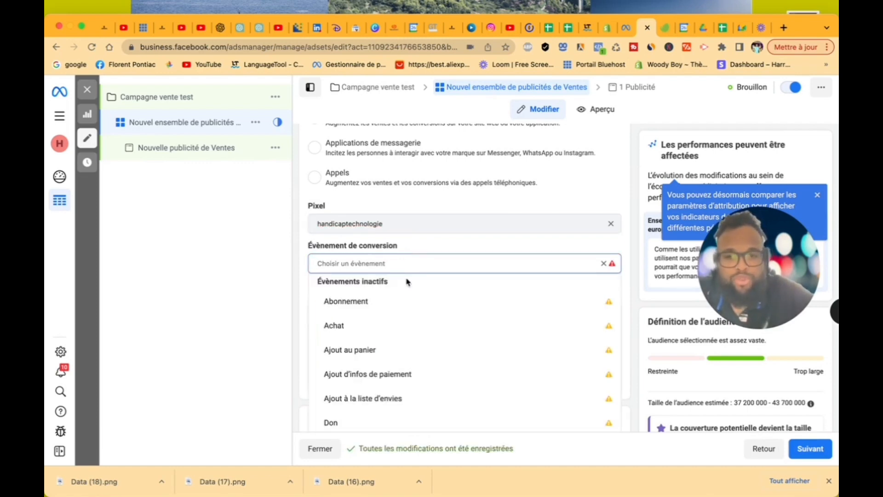
scroll(399, 380, down, 2)
scroll(399, 380, down, 1)
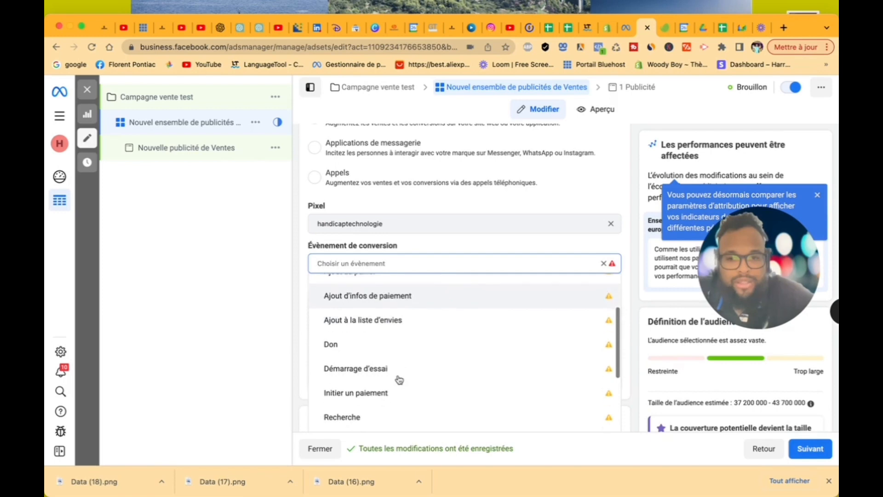
scroll(405, 334, up, 2)
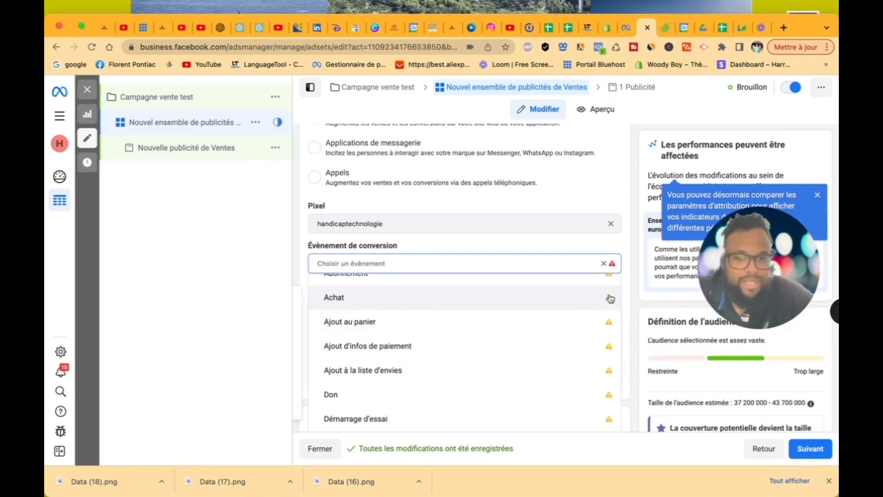
click(577, 303)
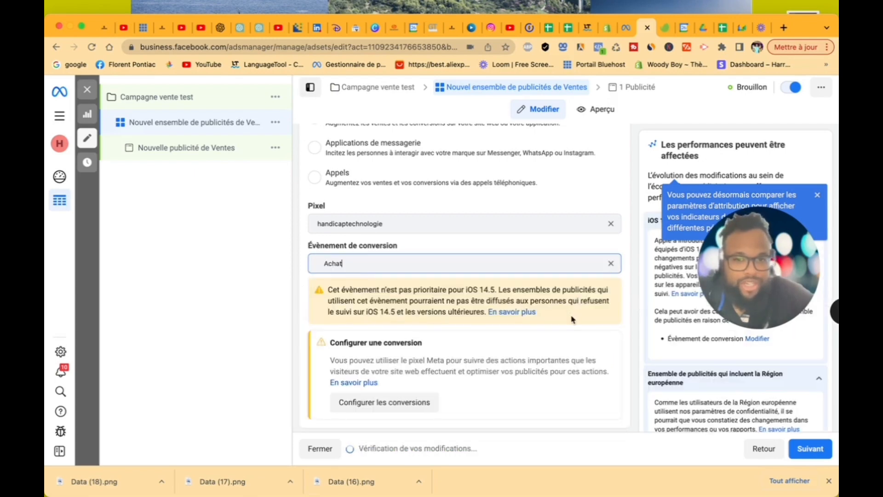
- Review the ad set's cost goal, daily budget, schedule and audience settings
scroll(573, 319, down, 9)
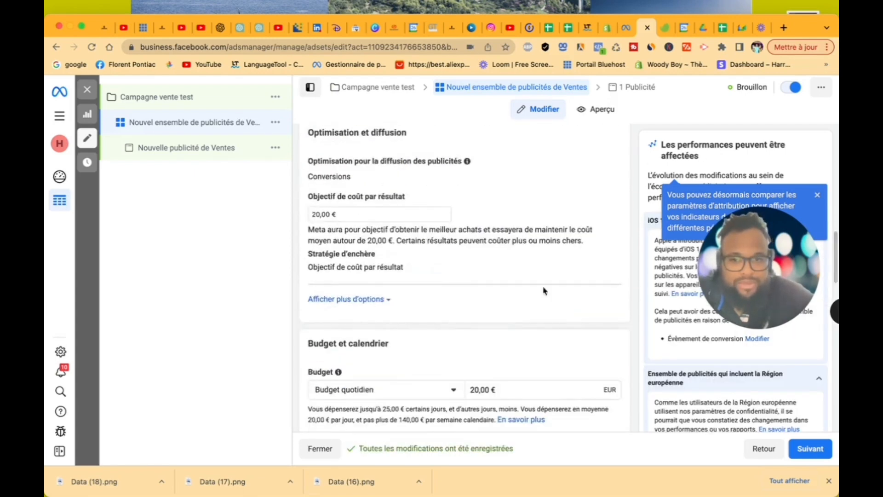
scroll(418, 214, down, 3)
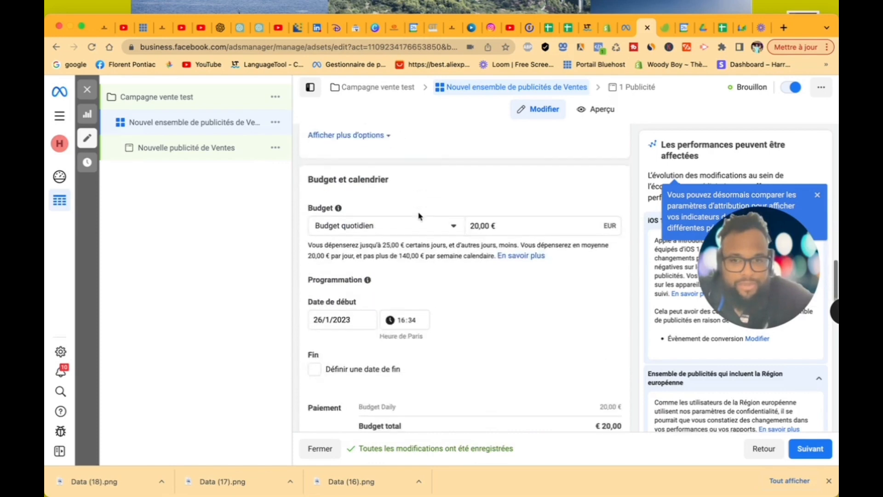
scroll(525, 251, down, 2)
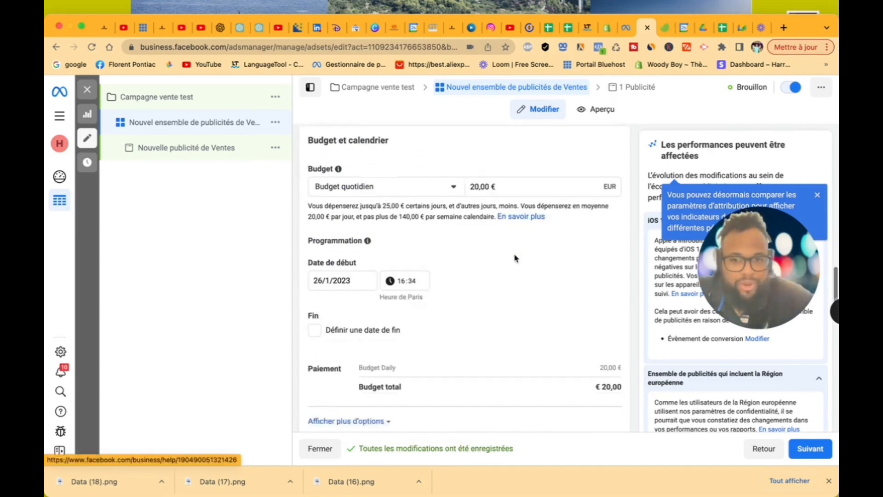
scroll(427, 225, down, 6)
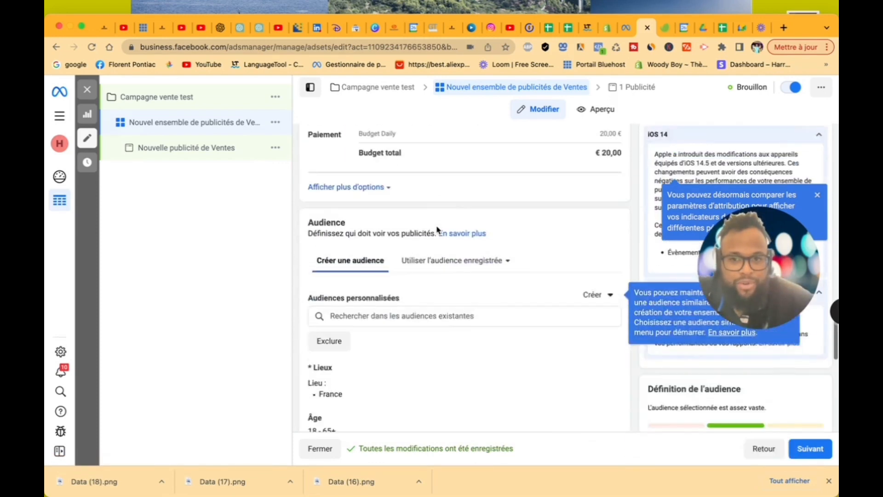
scroll(436, 225, up, 5)
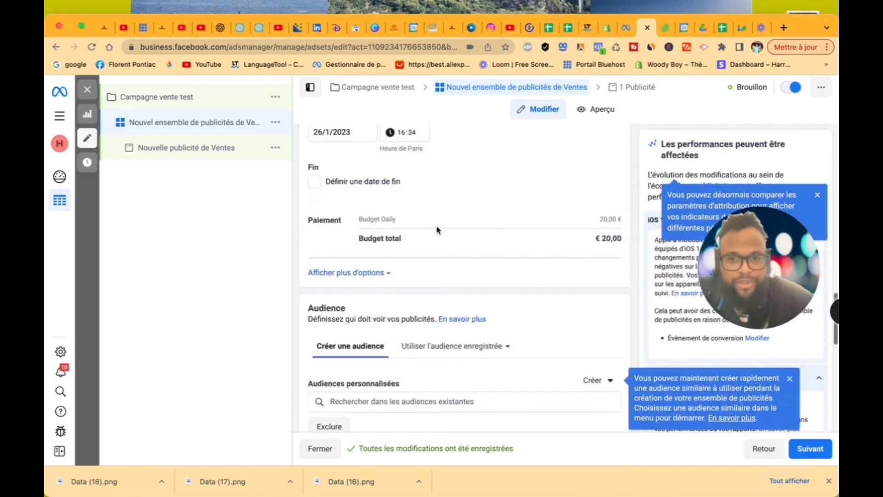
scroll(496, 227, up, 5)
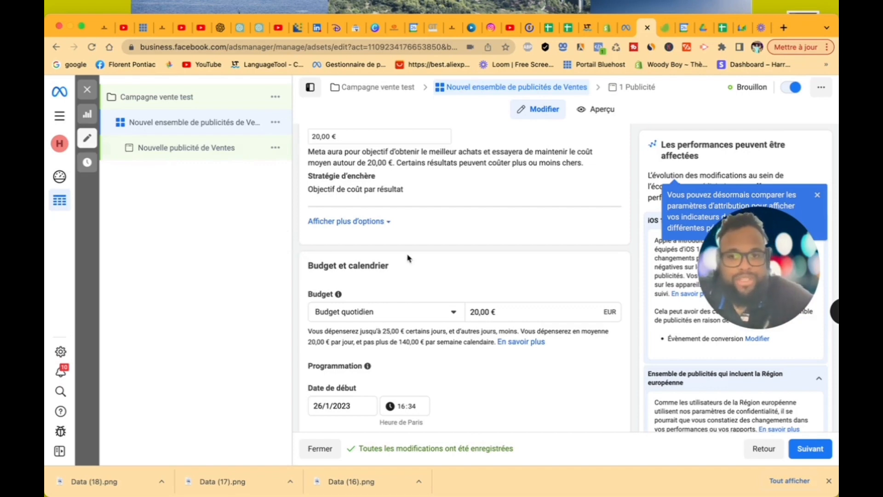
scroll(430, 289, down, 4)
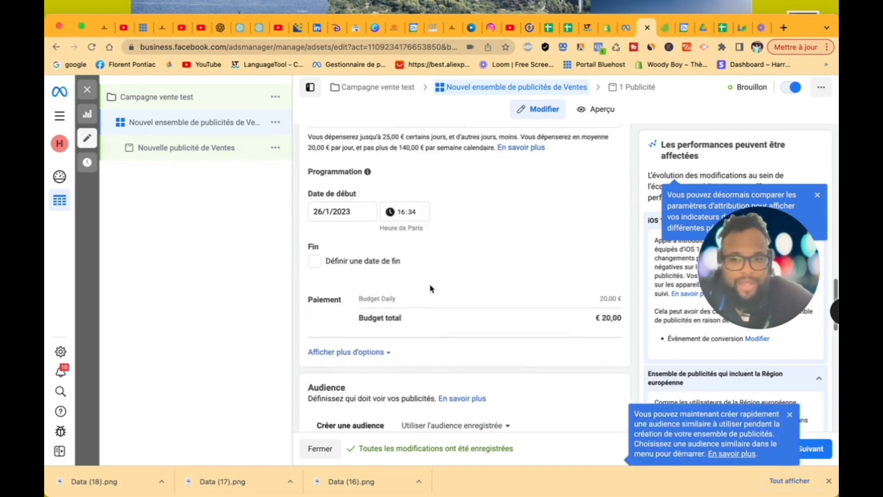
scroll(430, 288, down, 6)
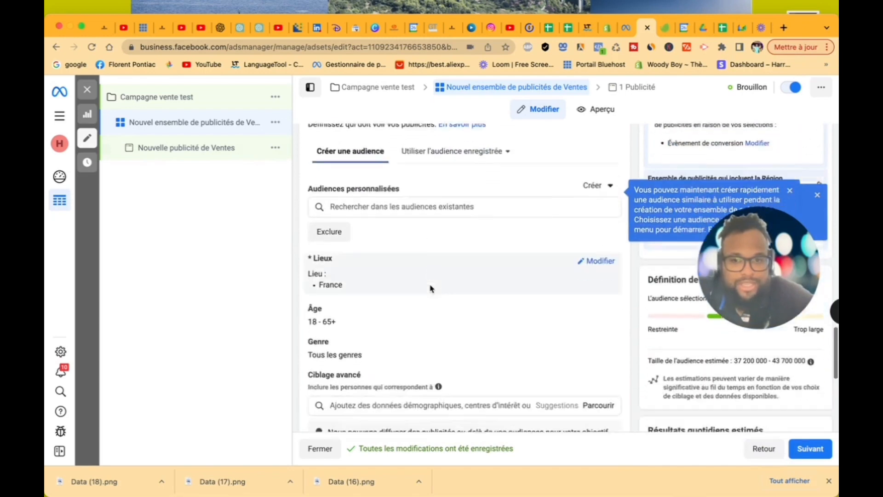
- Open the audience's age range for editing and look through the minimum age options
scroll(430, 288, down, 1)
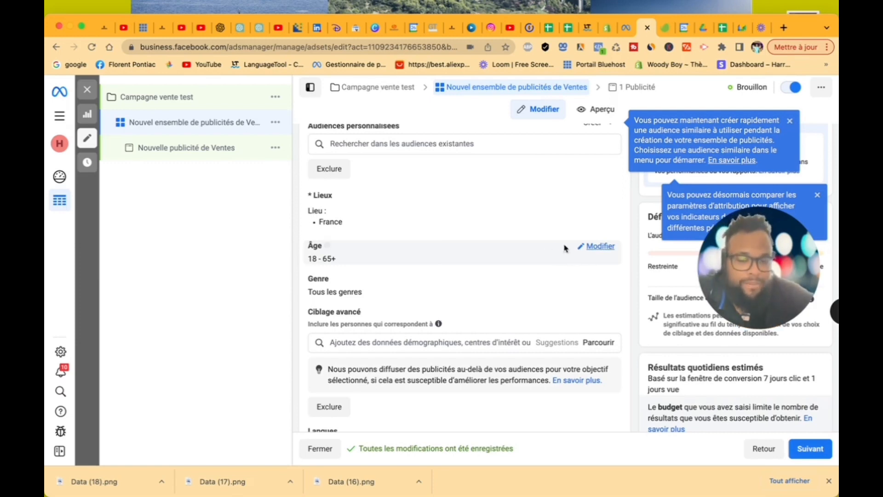
click(591, 248)
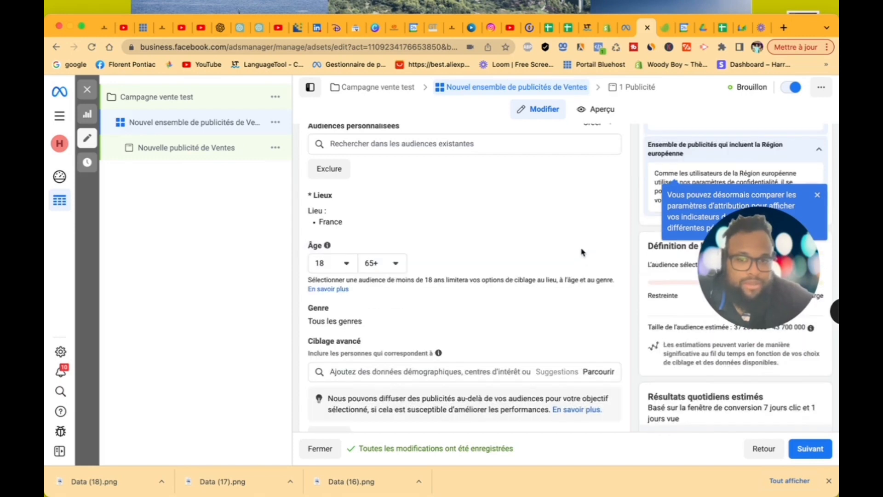
click(347, 264)
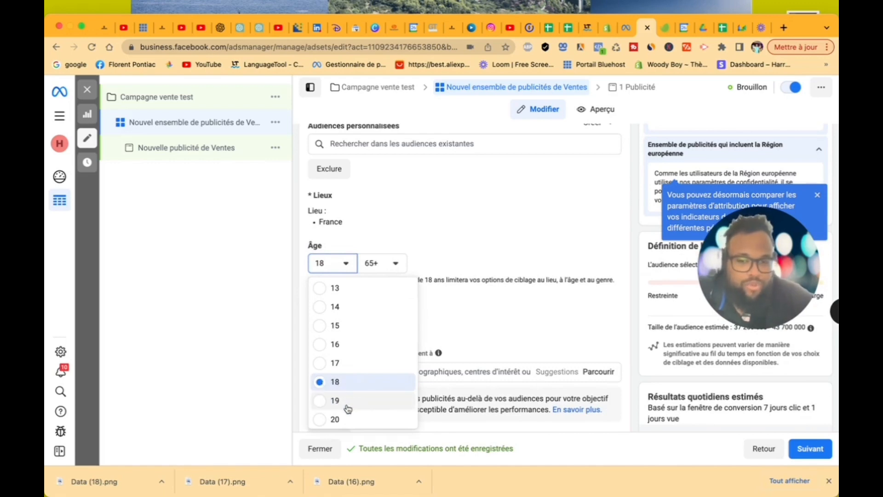
scroll(348, 409, down, 3)
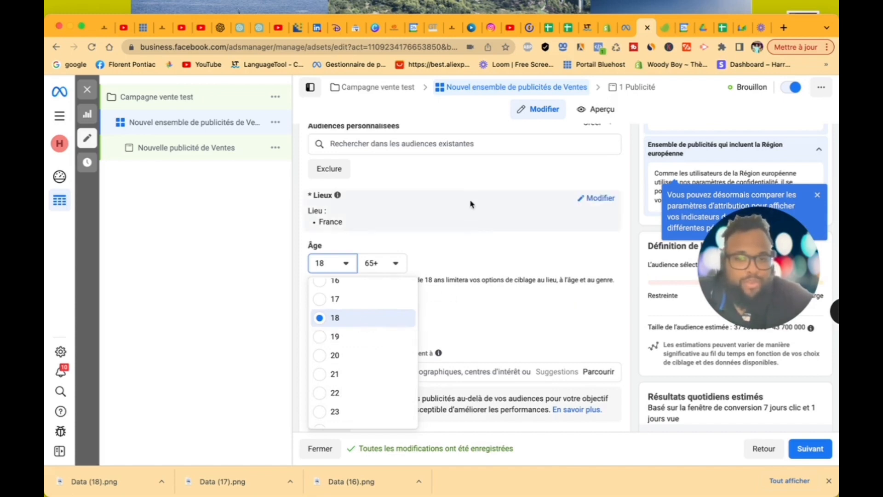
click(494, 243)
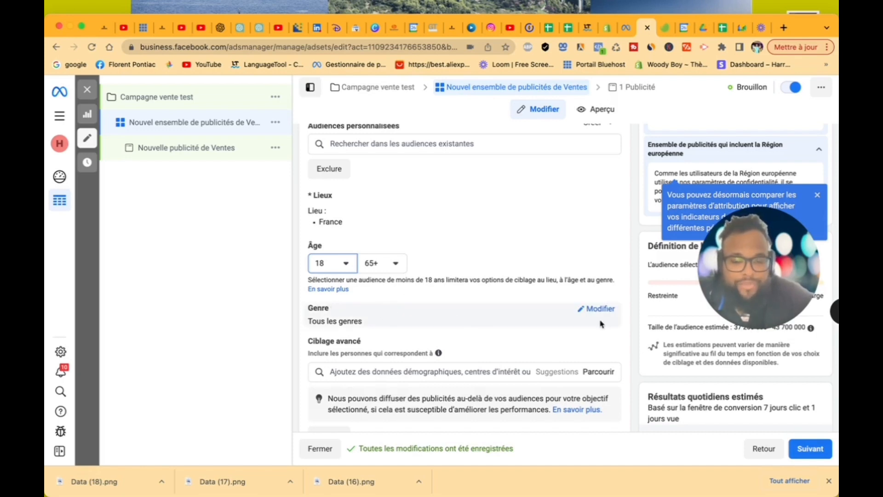
- Set the audience's gender to Hommes
click(585, 309)
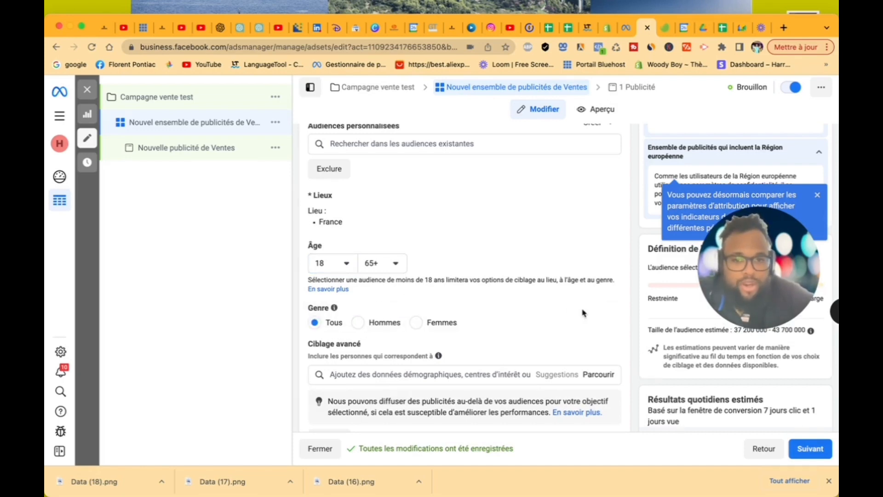
click(359, 324)
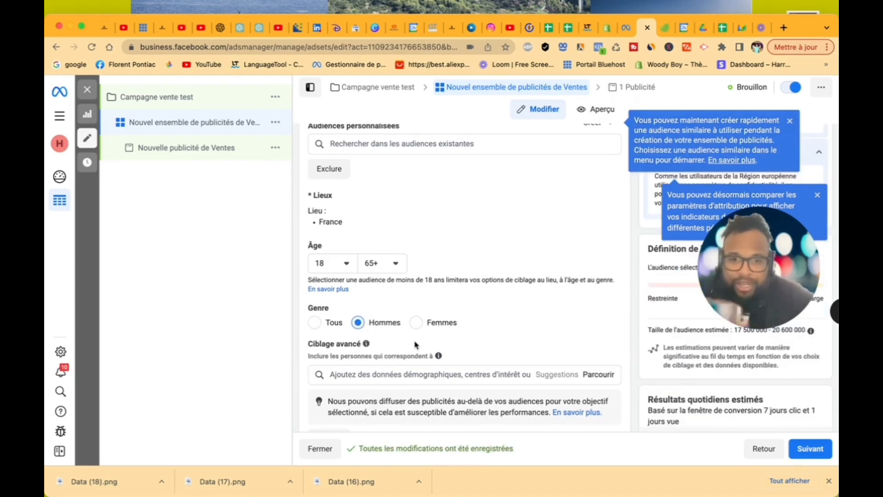
scroll(416, 345, down, 3)
- Examine the ad set's audience definition and estimated daily results, closing the attribution settings tip
click(364, 308)
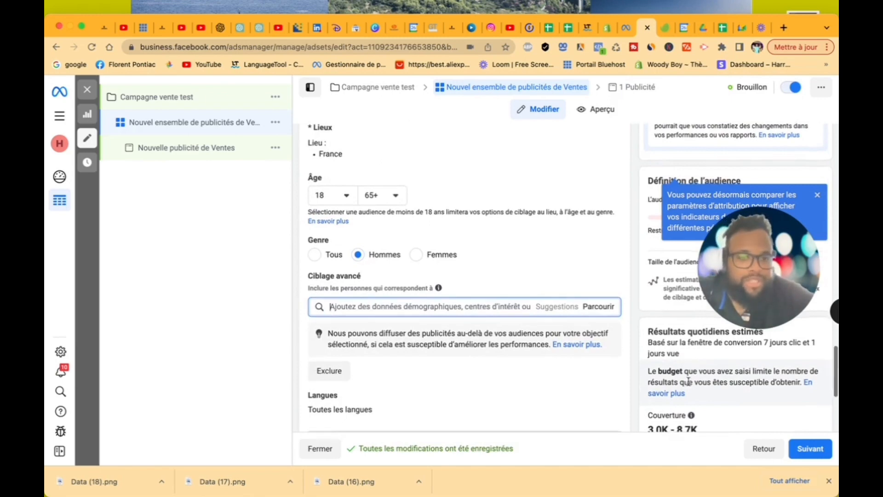
scroll(689, 381, down, 5)
scroll(689, 381, up, 1)
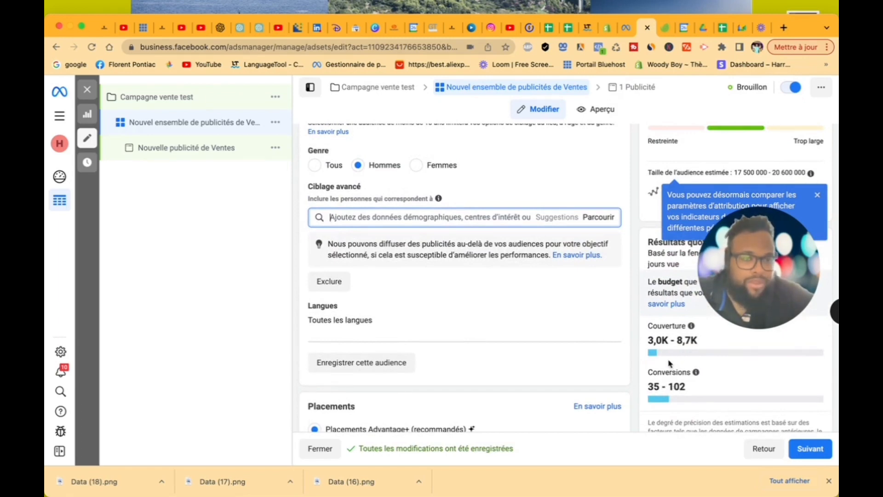
click(819, 196)
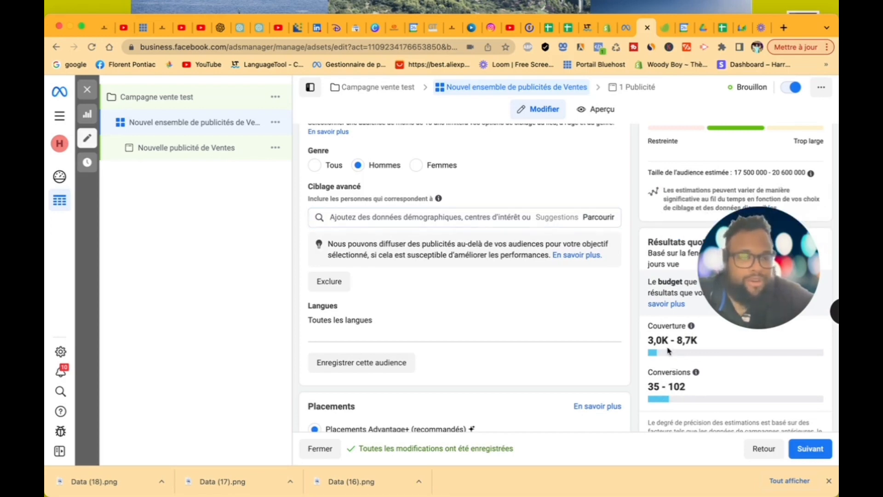
scroll(666, 350, up, 6)
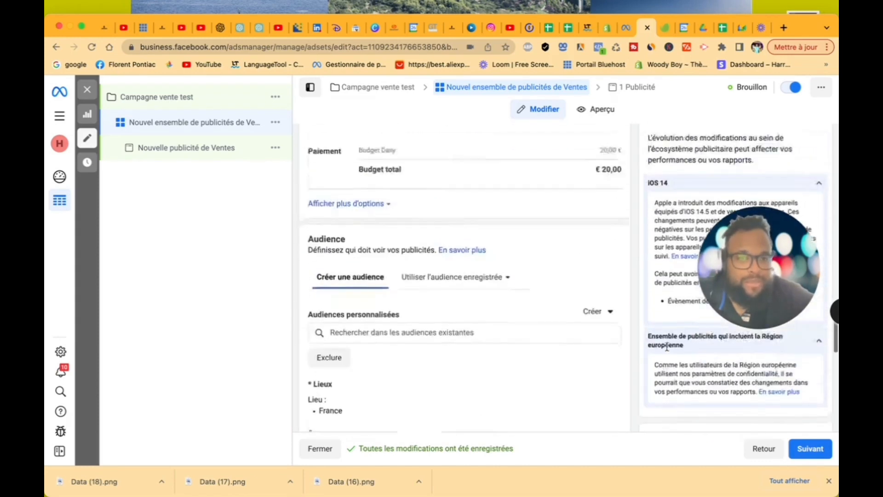
scroll(668, 350, down, 6)
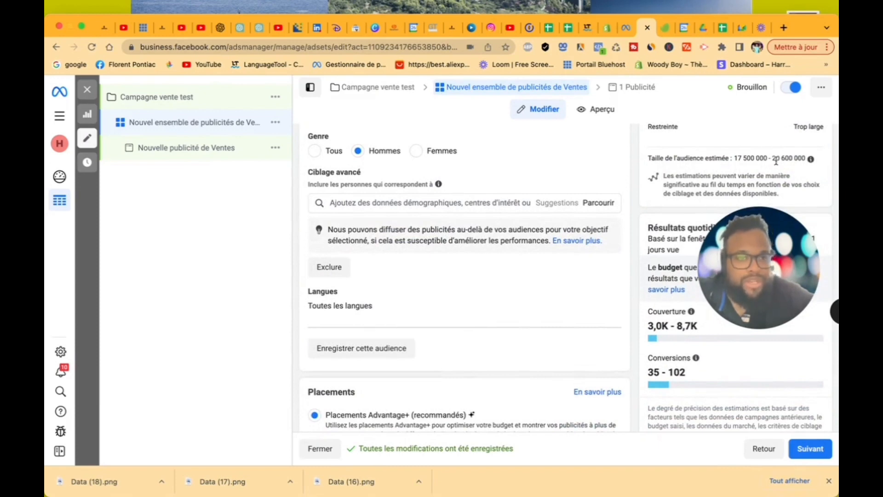
scroll(739, 164, up, 5)
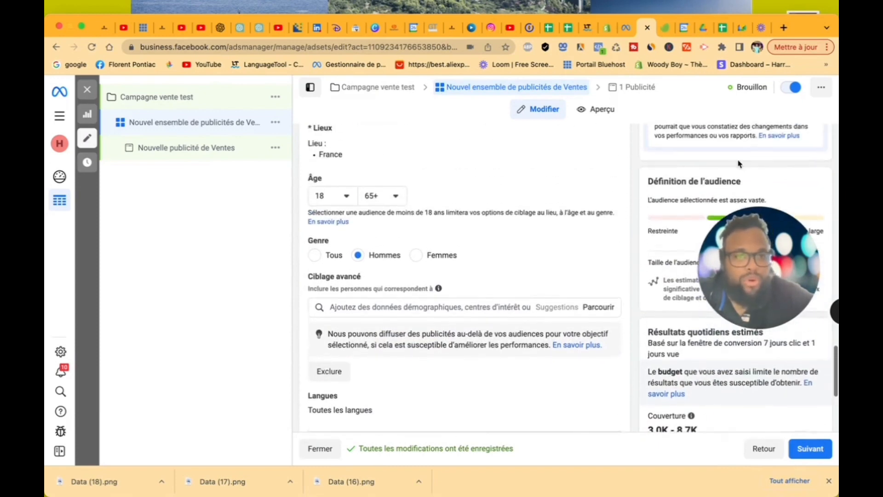
scroll(739, 163, up, 6)
scroll(739, 164, down, 8)
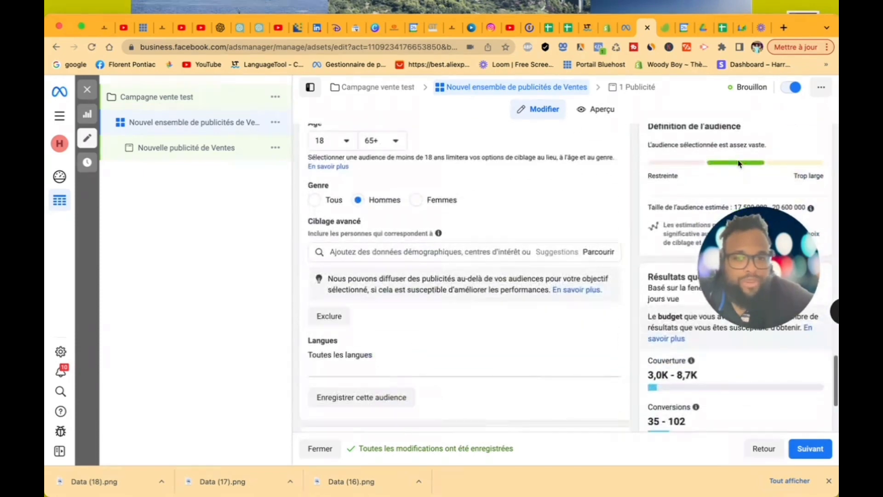
- Add the interest Bijoux (habillement) to the advanced targeting and dismiss the audience tip
click(397, 253)
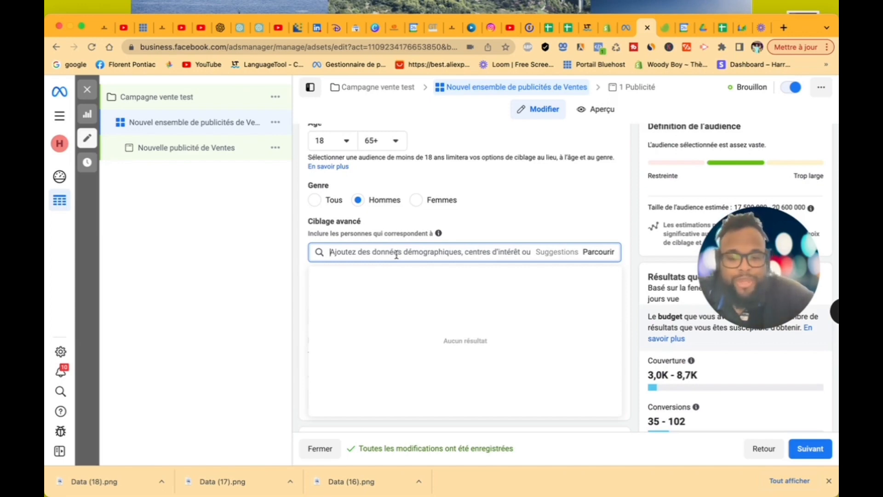
text(bj)
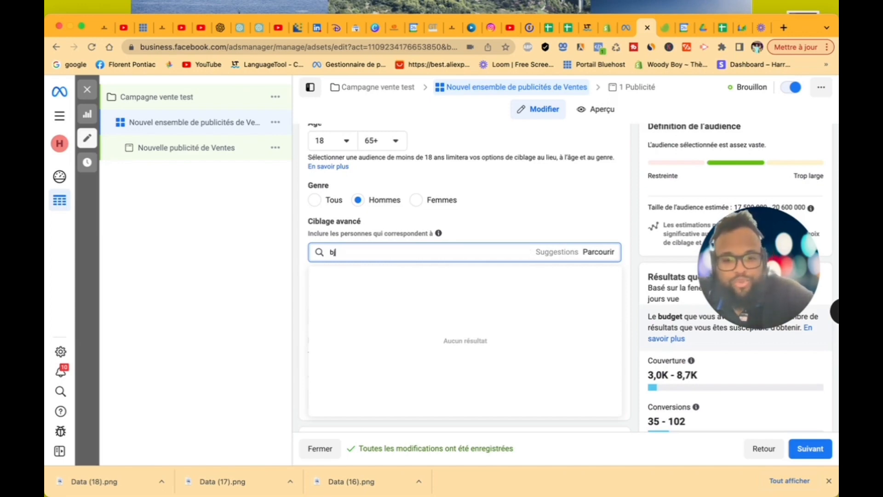
key(BackSpace)
text(ijoux)
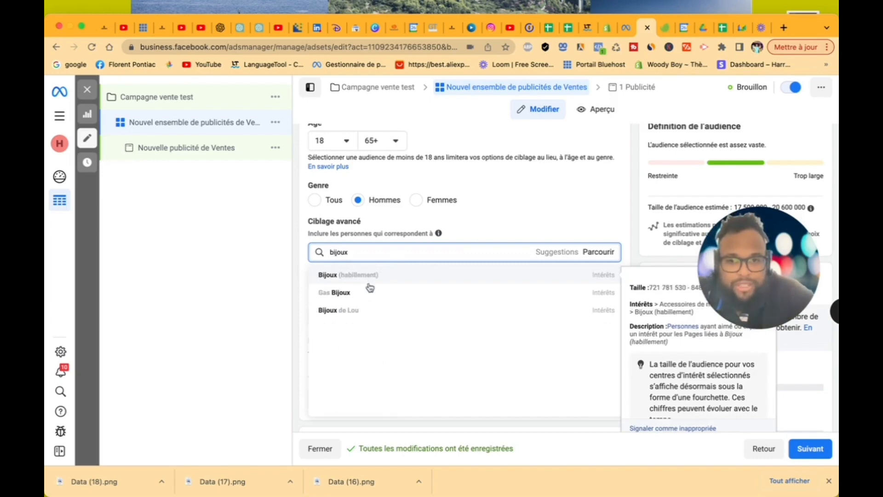
click(367, 280)
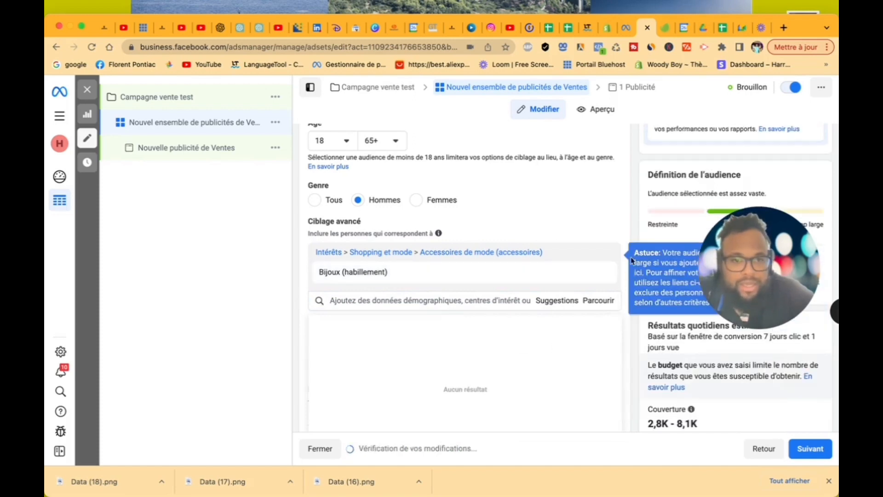
drag(745, 260, 757, 326)
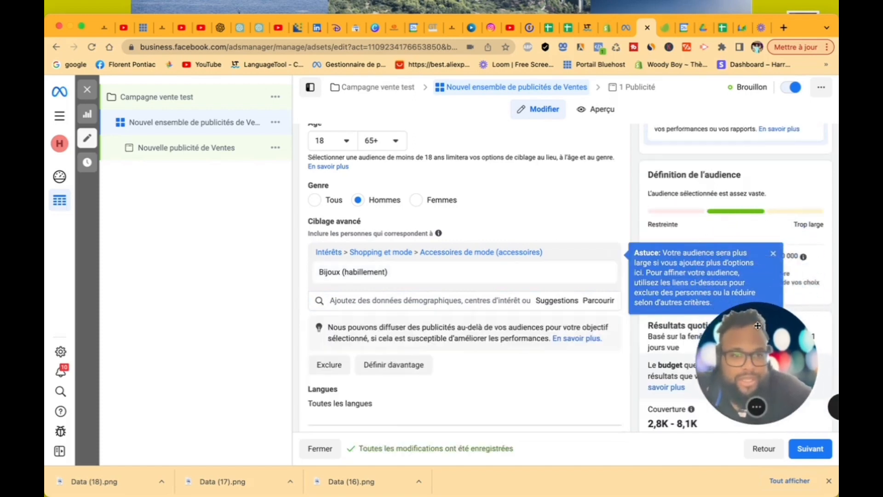
click(773, 252)
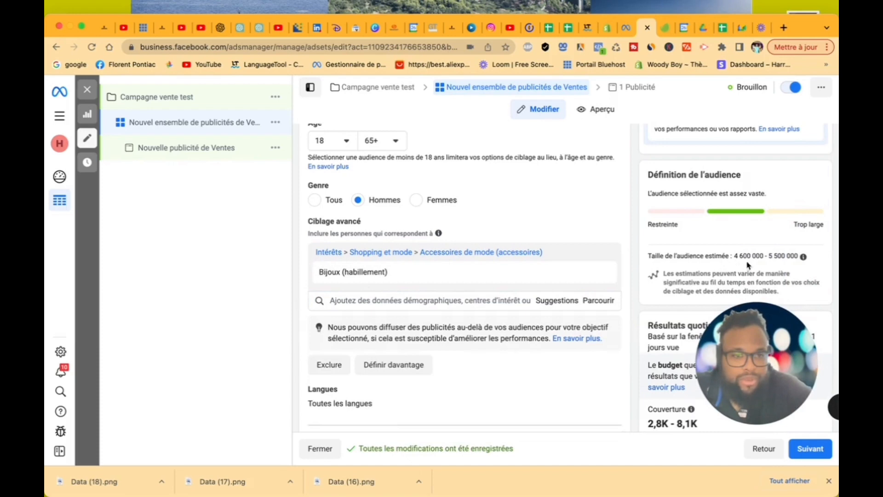
- Add Swarovski as another interest in the same advanced targeting group
click(410, 300)
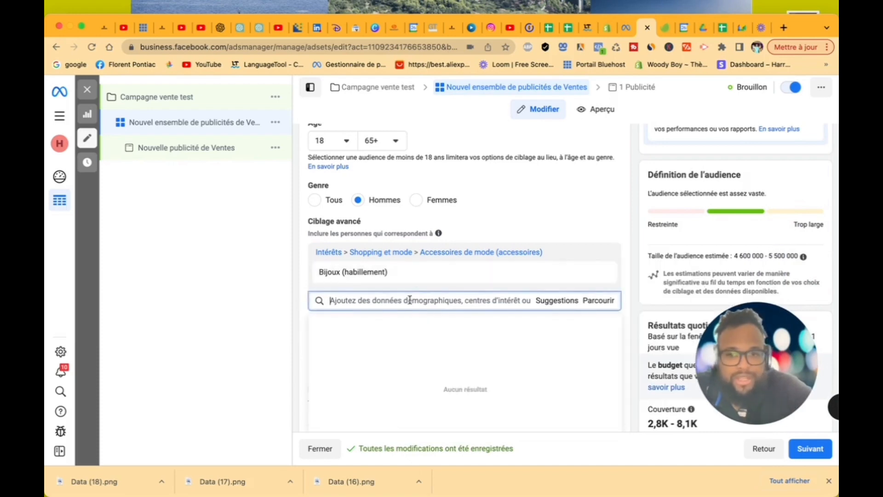
click(297, 260)
click(352, 303)
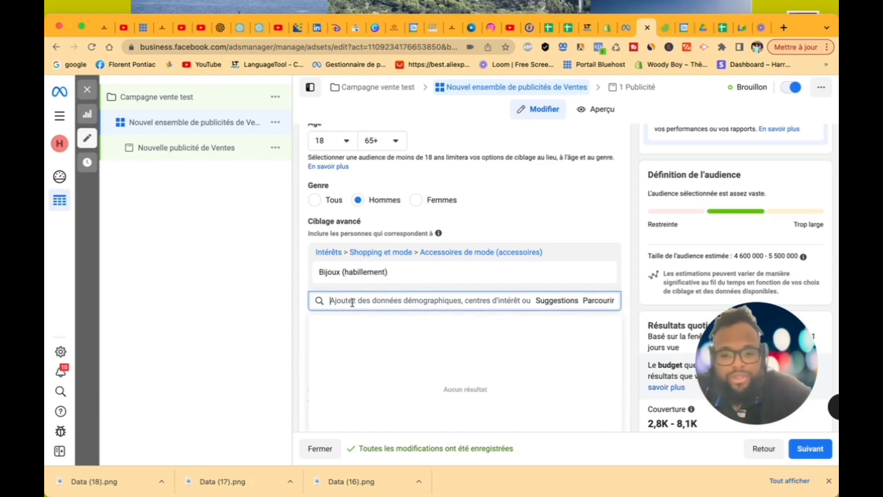
text(swaro)
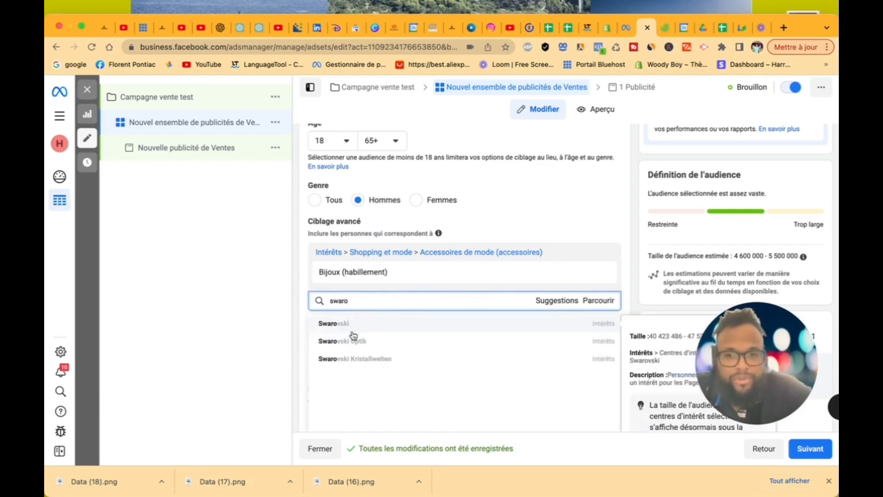
click(359, 329)
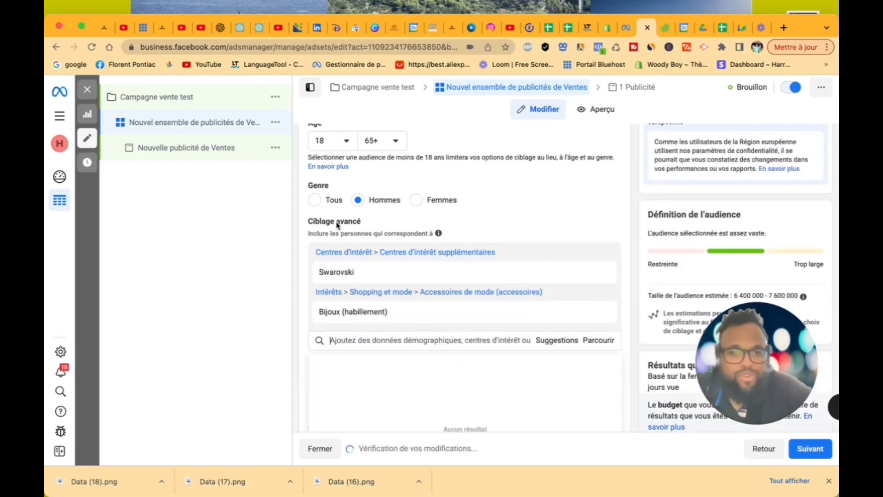
mouse_move(362, 277)
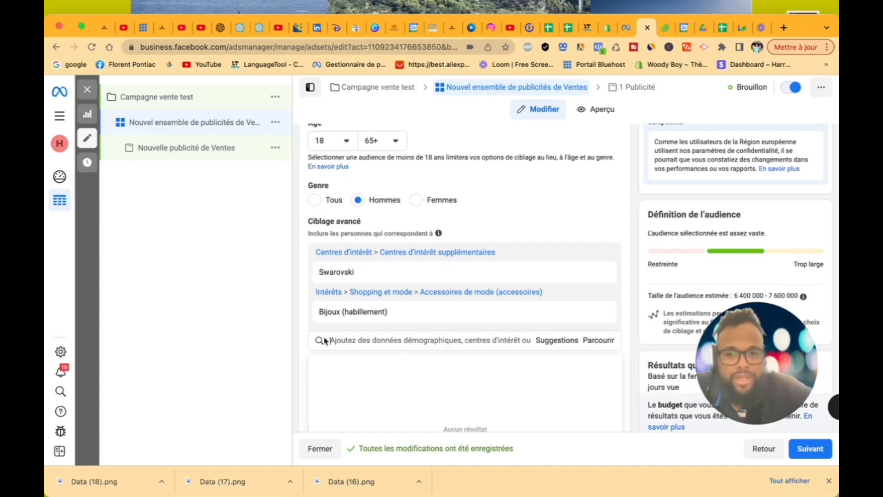
click(306, 335)
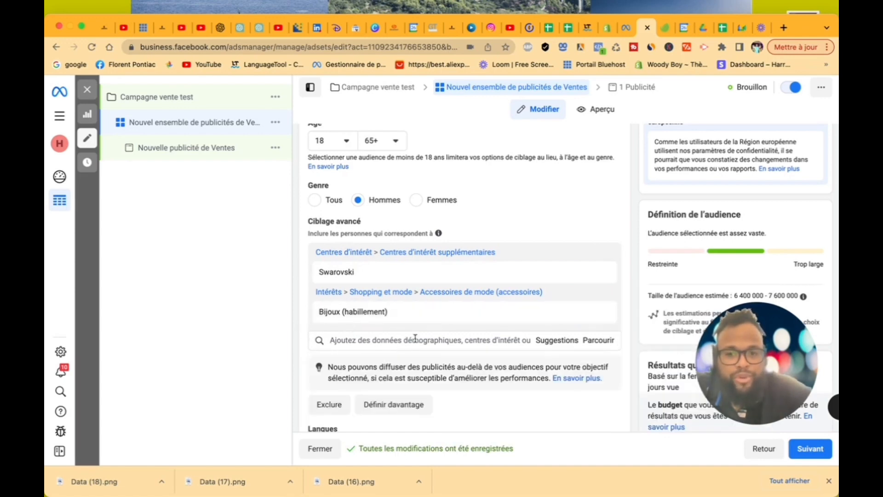
- Narrow the audience to people who must also match the interest Shopping en ligne (retail)
click(382, 405)
scroll(387, 404, down, 3)
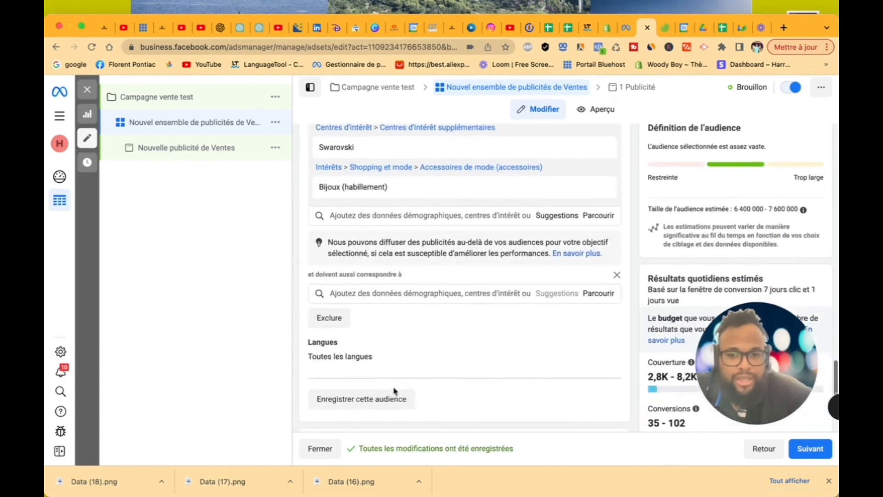
click(390, 293)
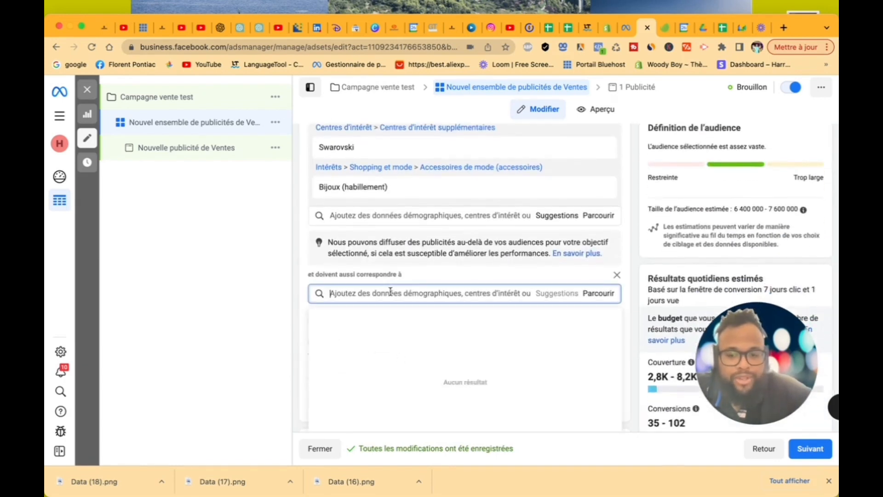
text(shop)
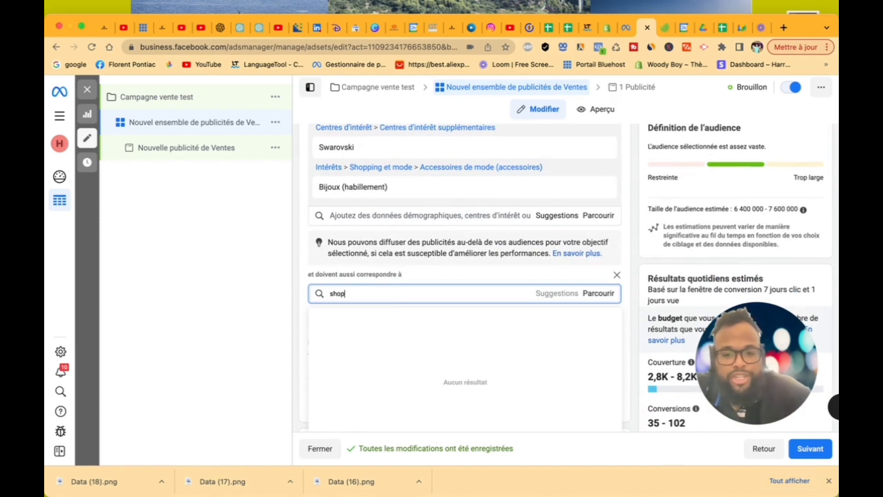
text(ping)
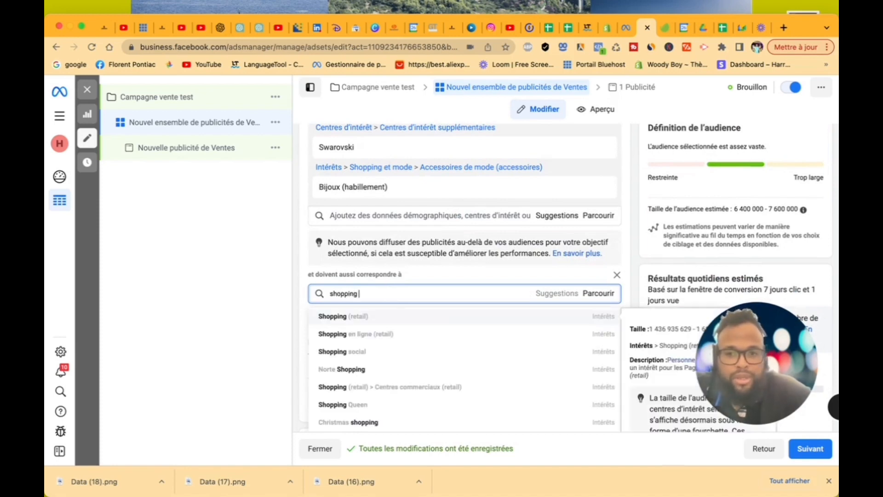
click(363, 334)
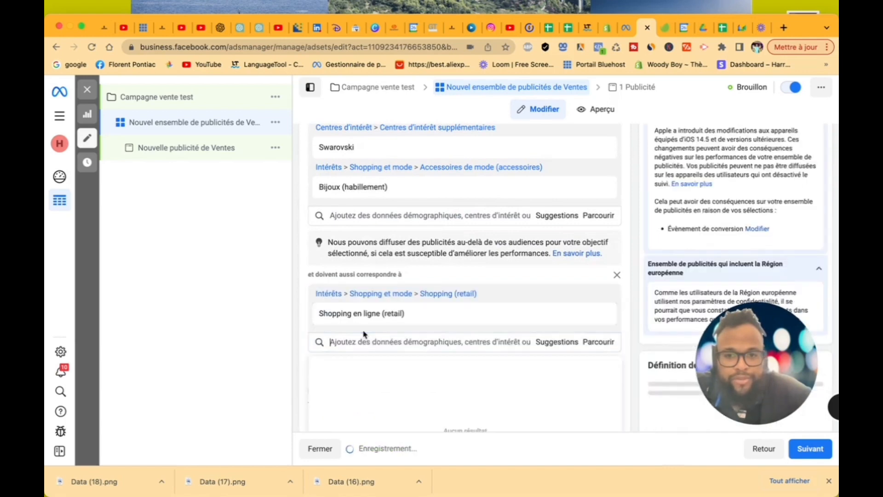
click(298, 232)
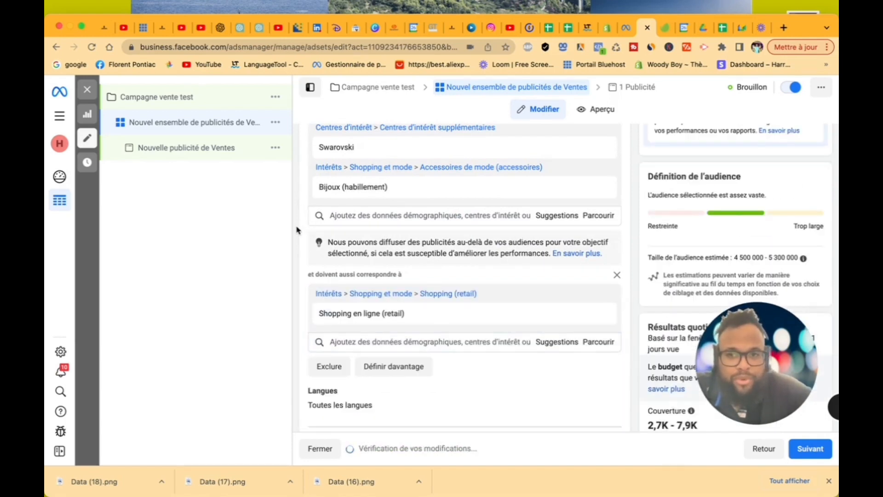
- Narrow the audience further to people who must also match the purchase behaviour Acheteurs actifs
mouse_move(360, 199)
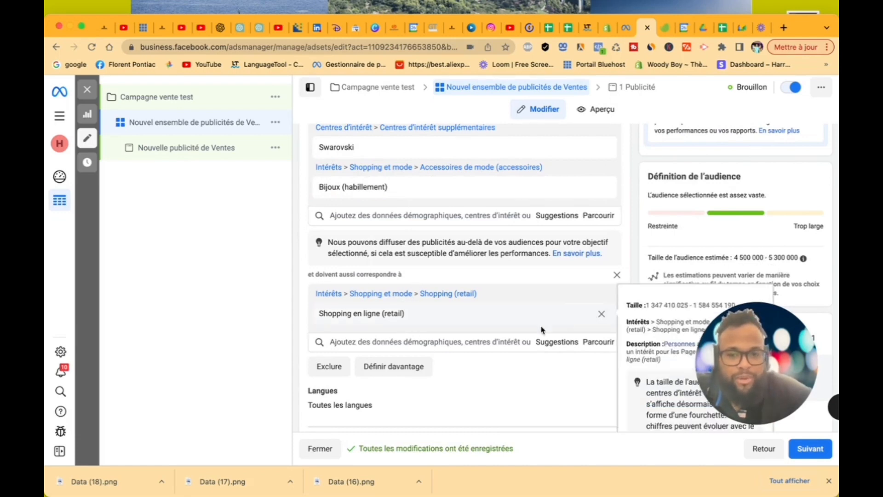
click(409, 366)
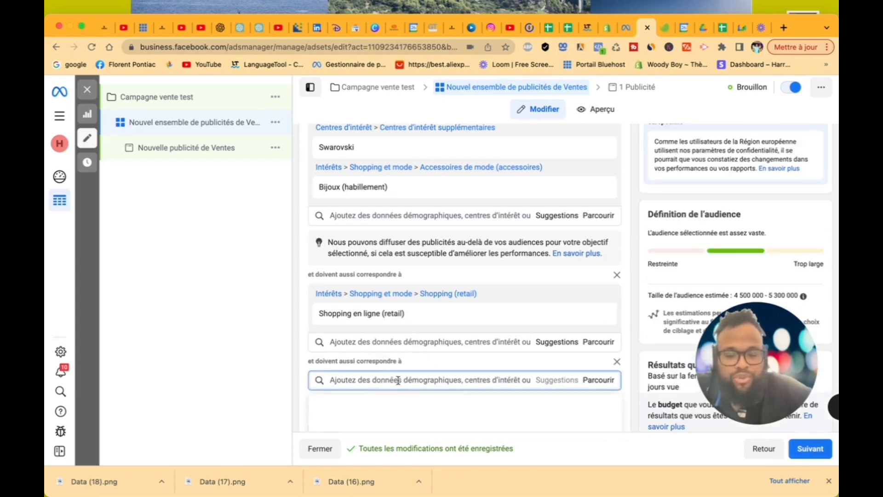
text(ach)
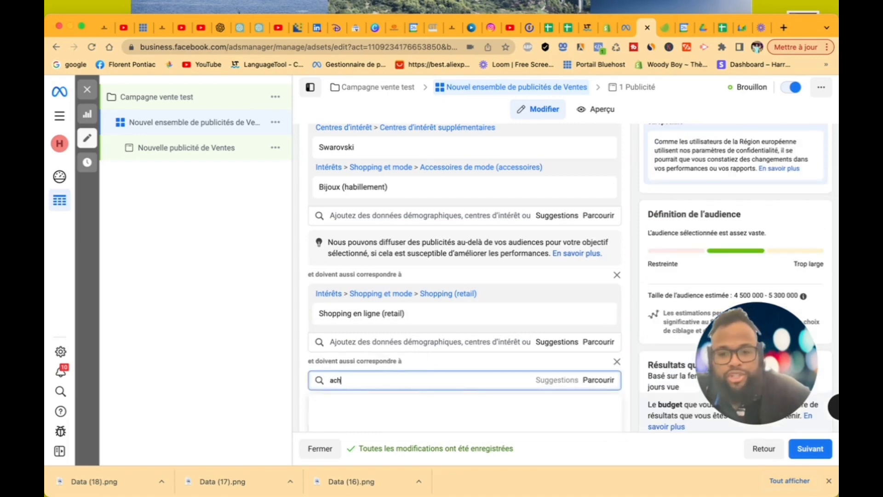
text(et)
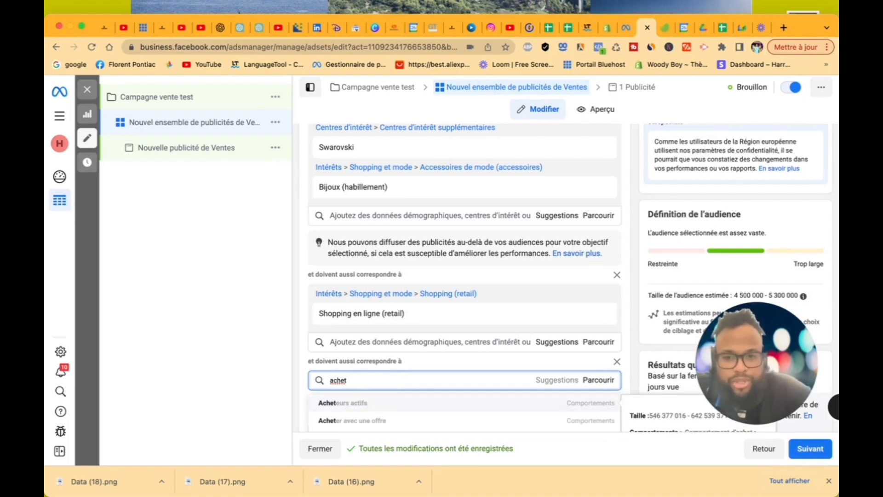
click(396, 405)
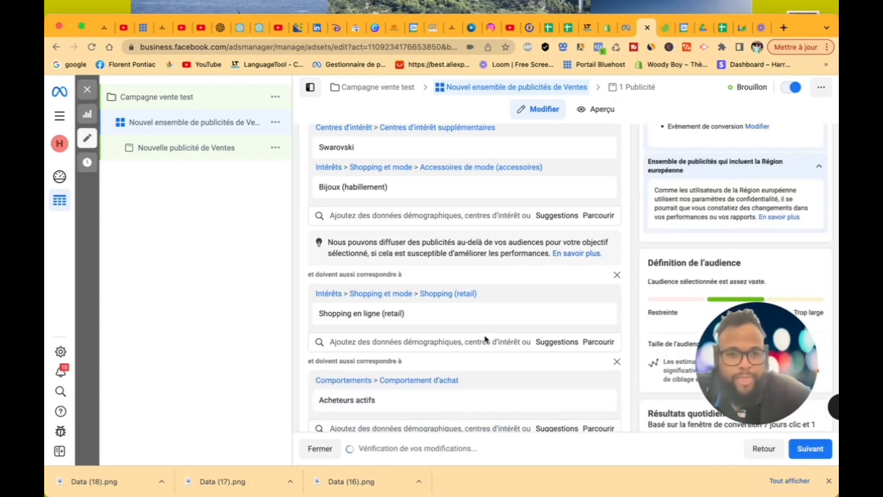
drag(766, 333, 771, 266)
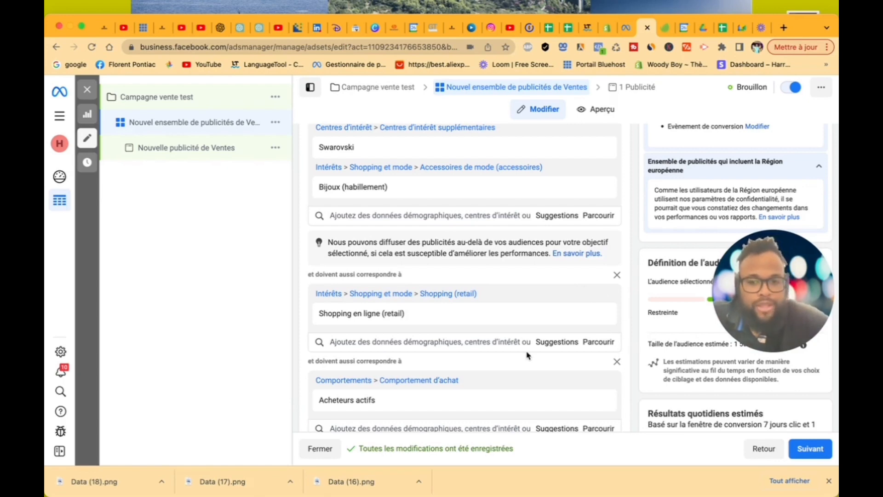
- Review the estimated daily results, and expand the additional placement options to view the brand safety settings
scroll(527, 356, down, 5)
scroll(527, 356, up, 1)
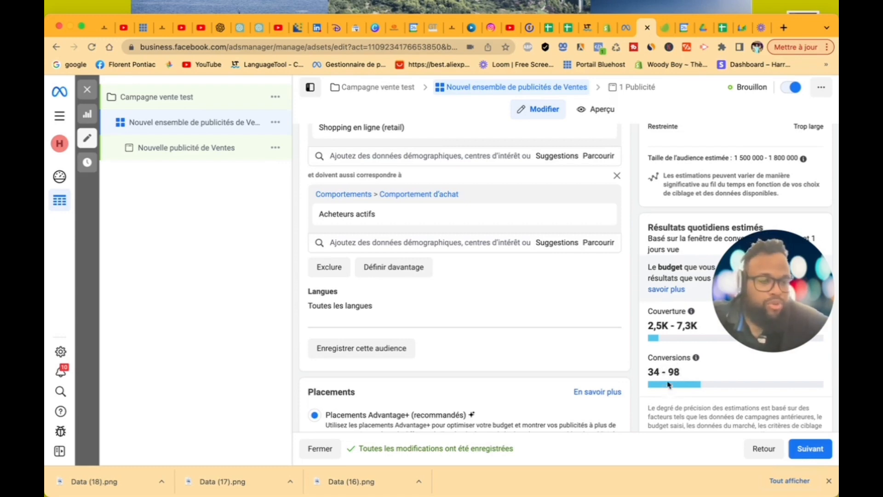
mouse_move(609, 300)
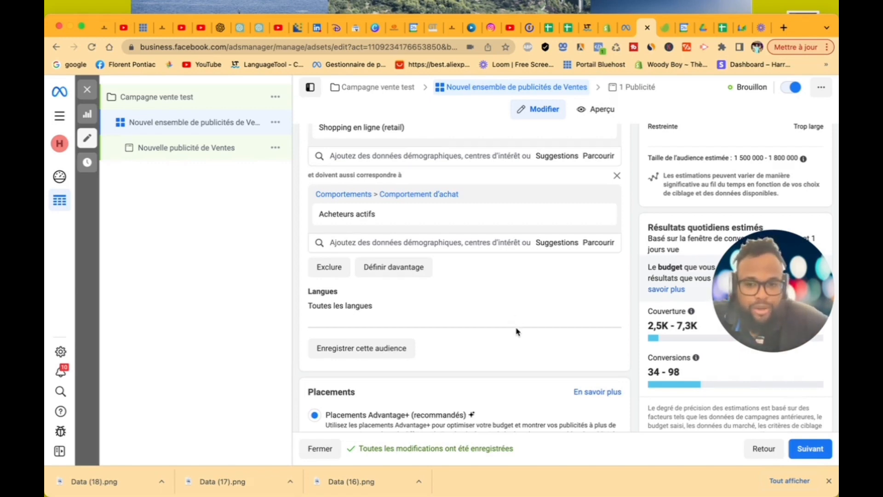
scroll(516, 331, down, 3)
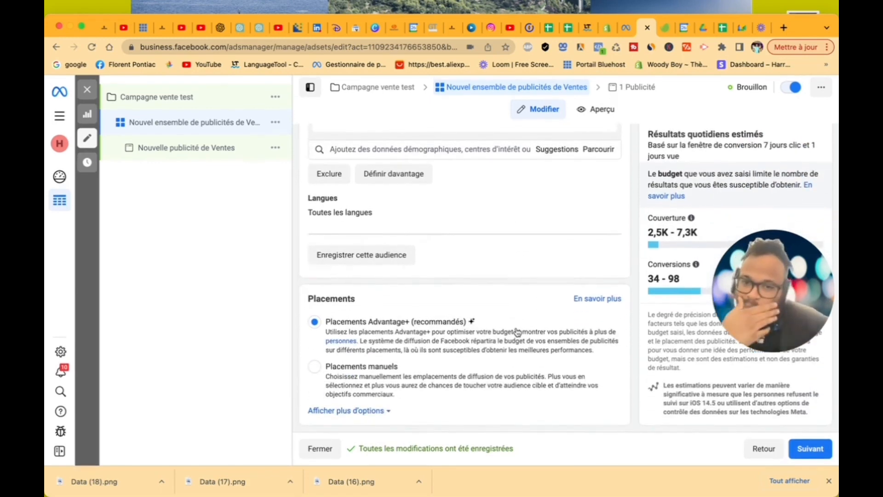
click(351, 410)
scroll(392, 357, down, 4)
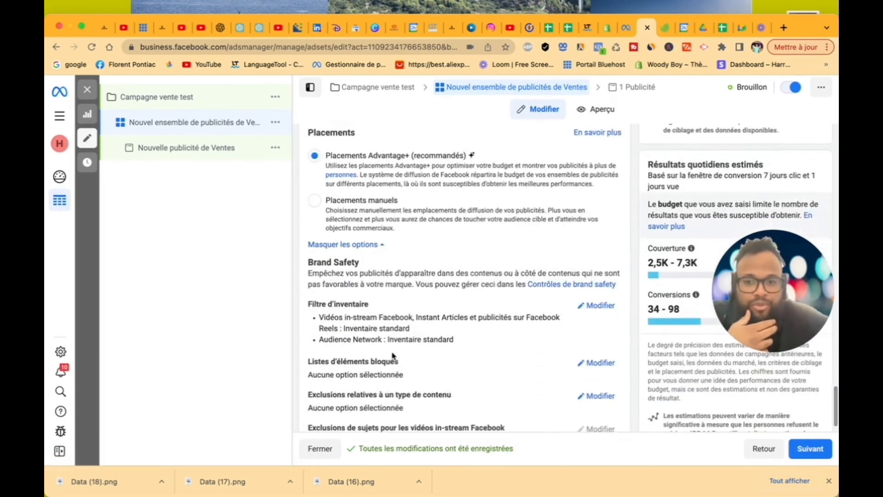
scroll(391, 358, up, 1)
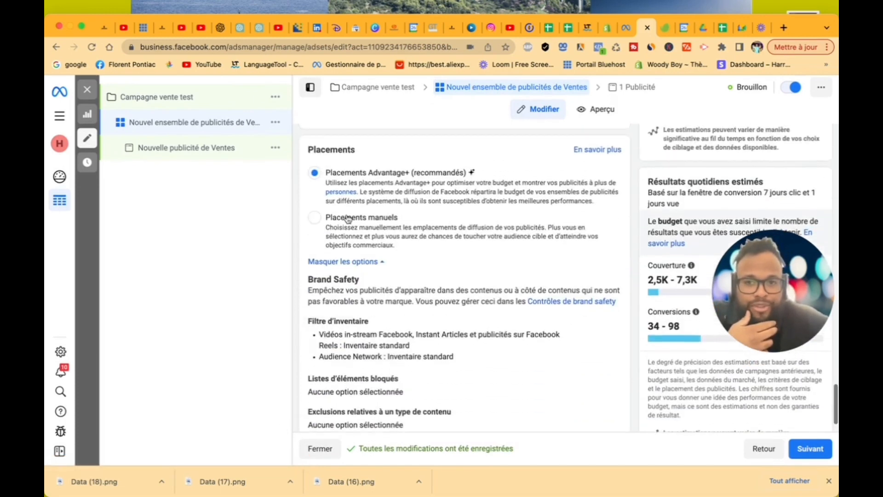
- Examine the platforms and feed placements offered under manual placements, returning the ad set to Placements Advantage+
click(314, 218)
scroll(418, 312, down, 1)
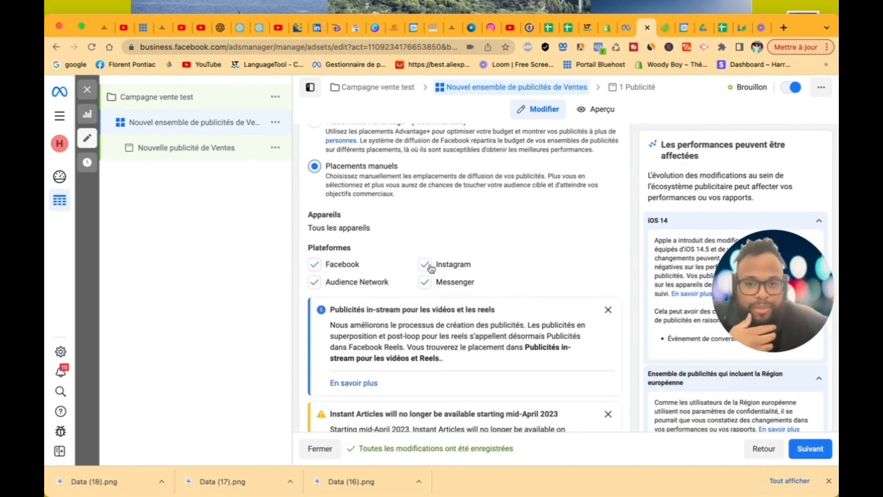
scroll(416, 333, down, 5)
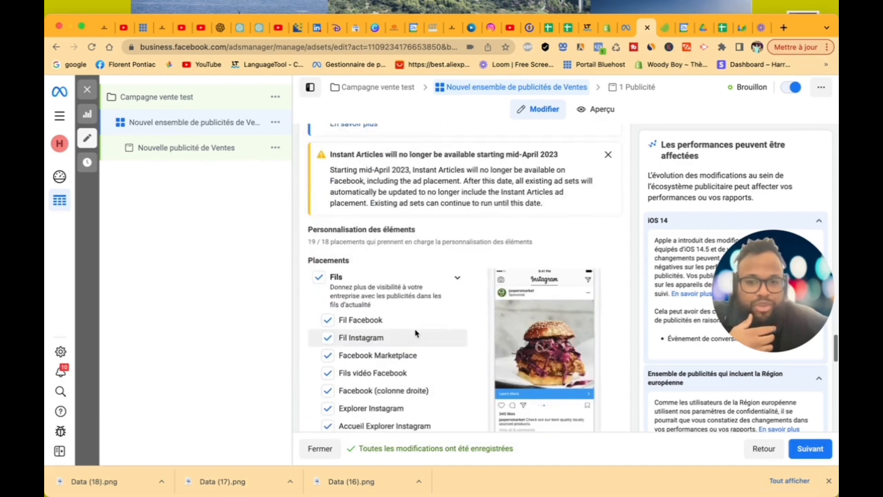
scroll(415, 333, down, 3)
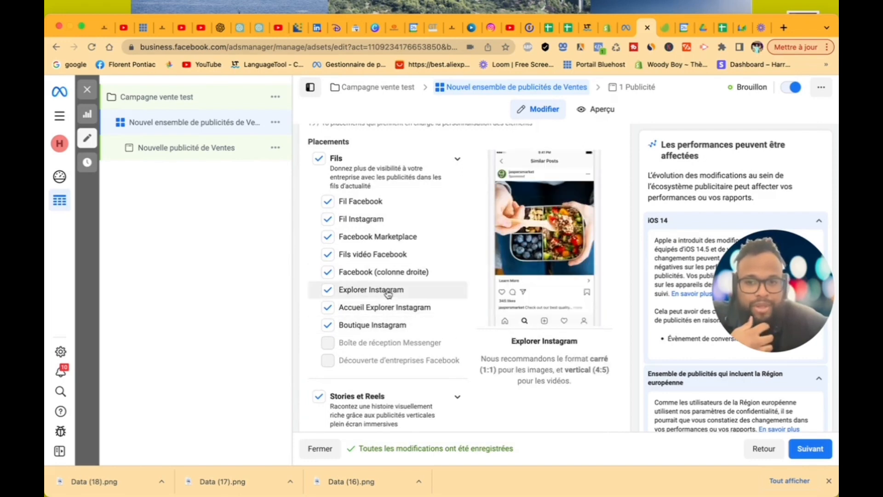
scroll(403, 257, up, 5)
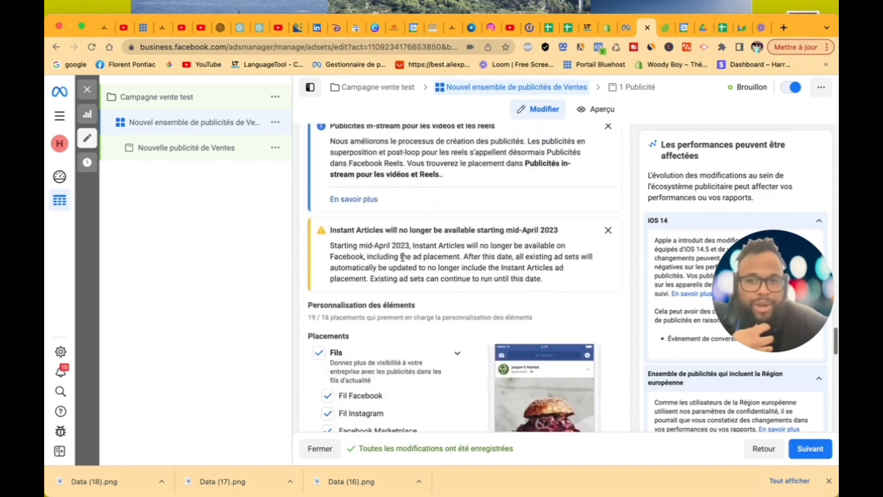
scroll(404, 261, up, 3)
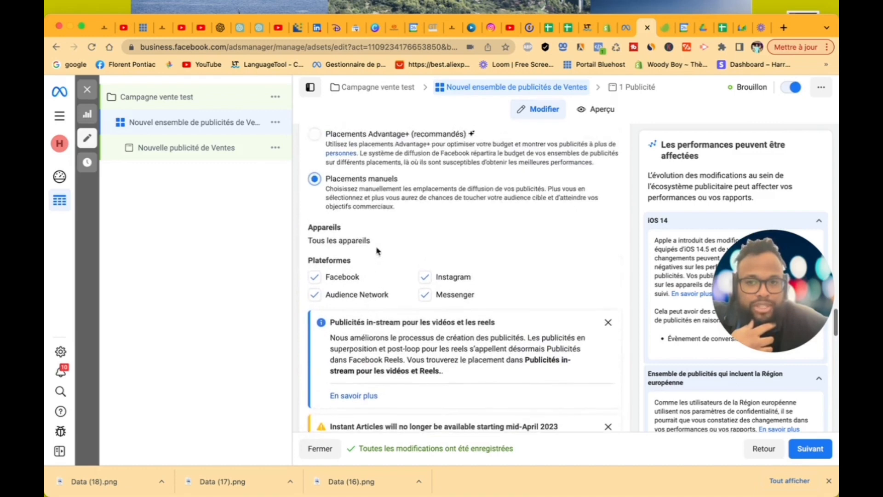
click(314, 134)
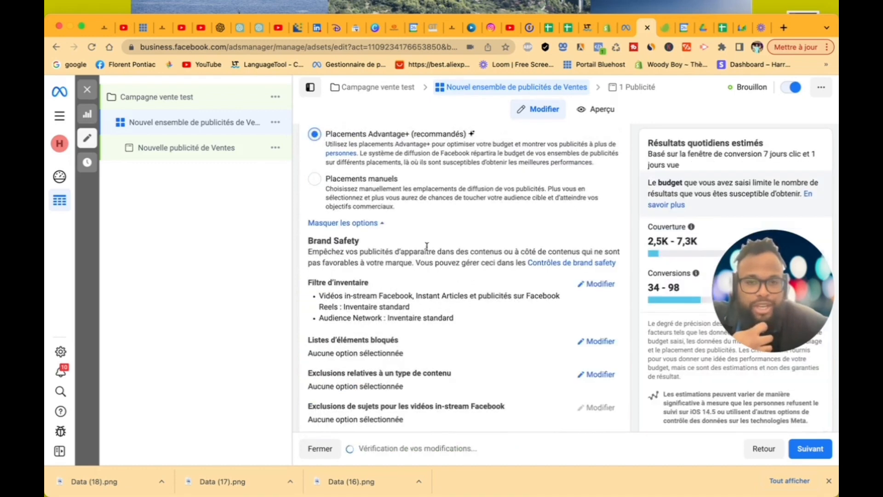
- Restrict the ad set's audience languages to Français (France)
scroll(426, 246, down, 1)
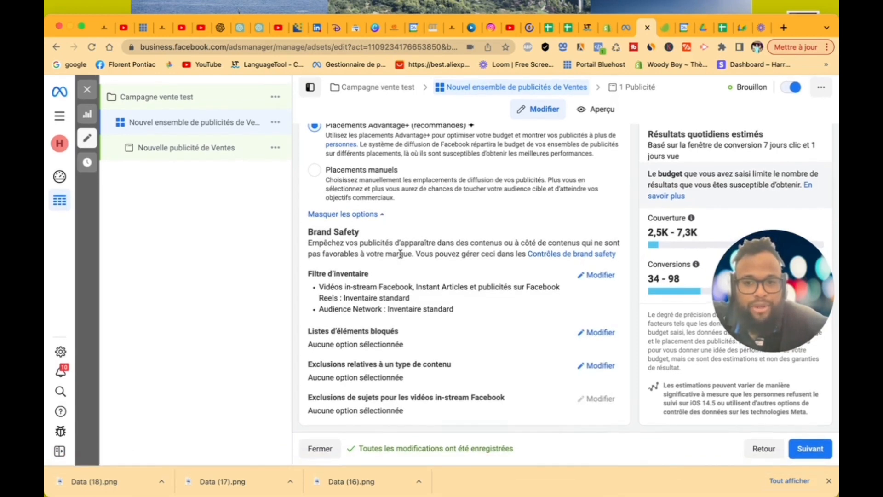
scroll(400, 254, up, 3)
scroll(400, 253, up, 3)
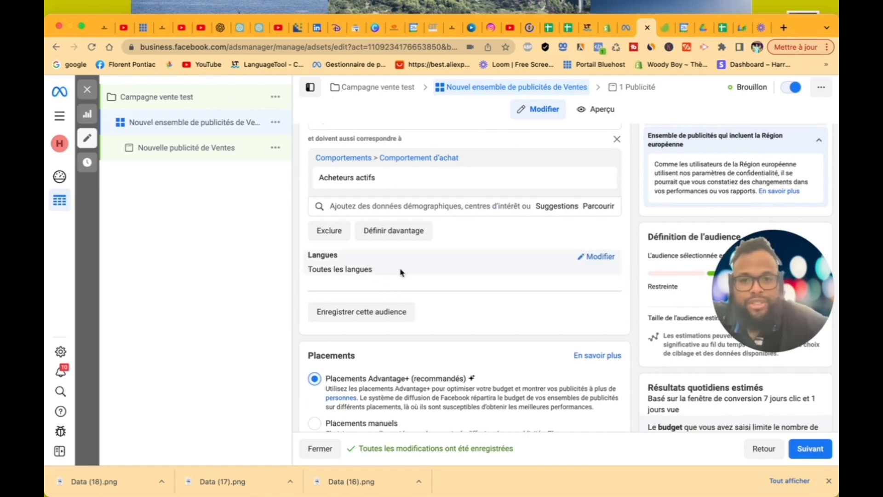
click(587, 256)
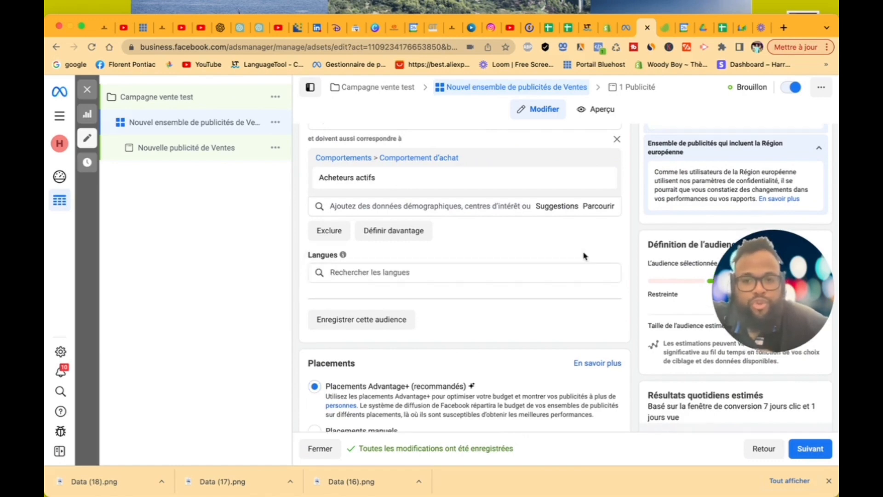
click(457, 272)
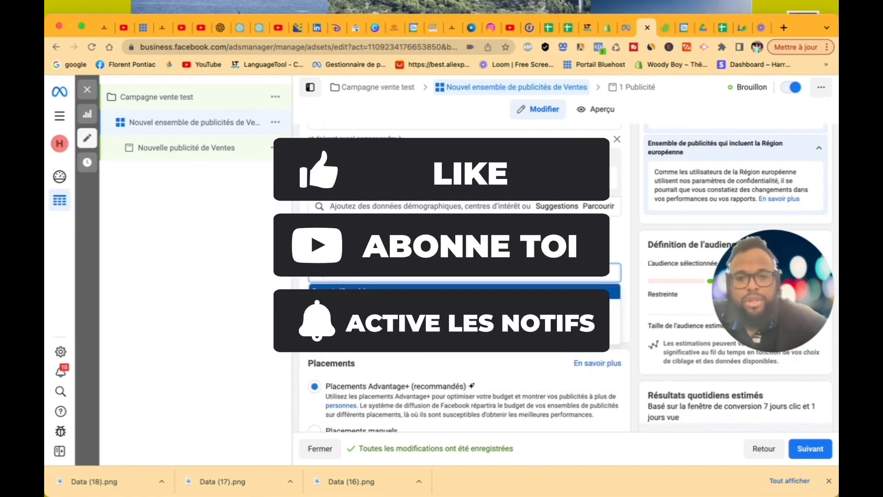
click(423, 290)
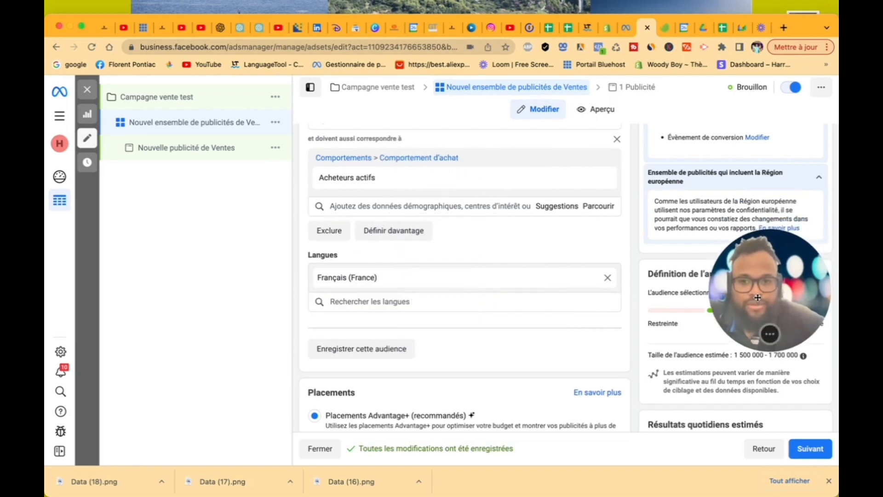
- Proceed to the ad and select handicaptechnologie as its Instagram account, keeping the Facebook page Handicap Technologie
scroll(453, 361, down, 6)
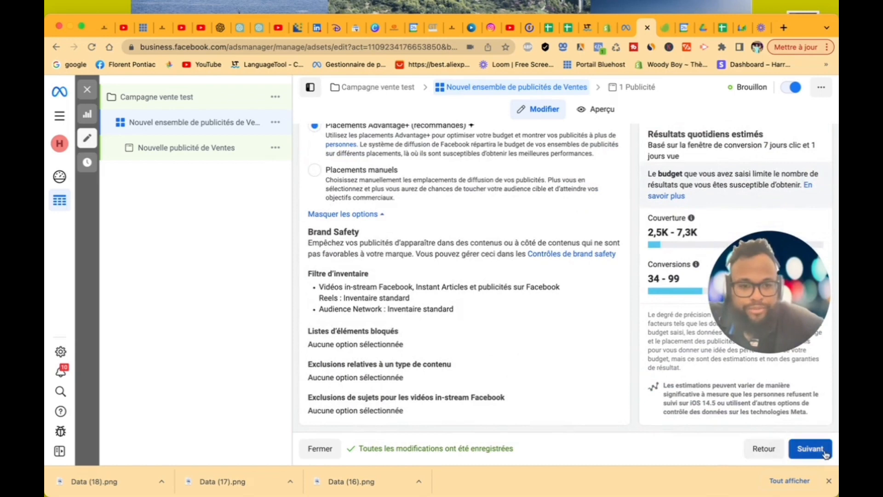
click(808, 446)
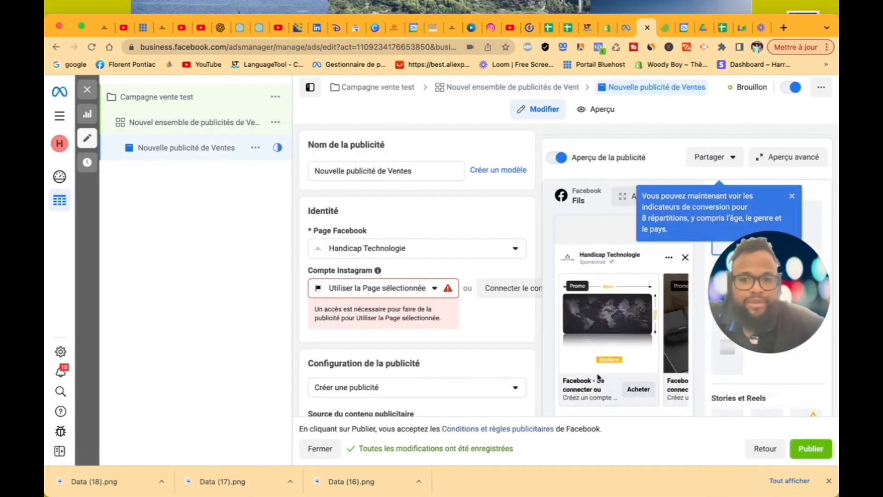
click(442, 249)
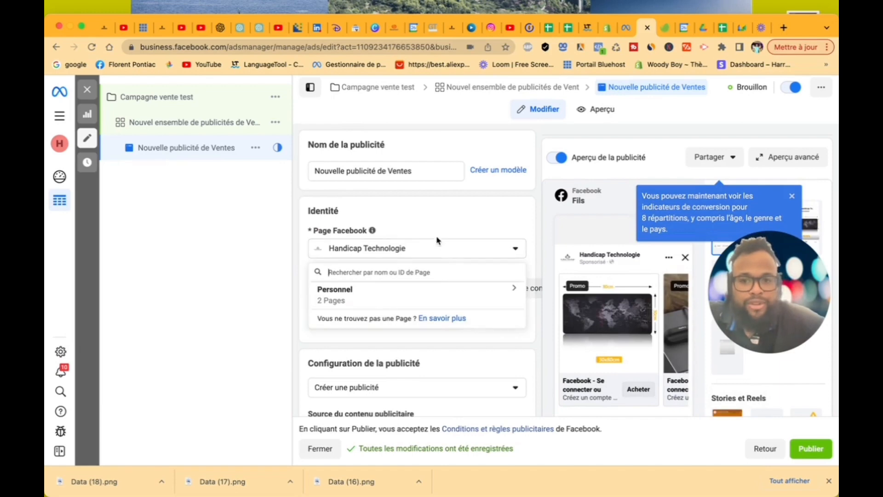
click(437, 221)
click(425, 288)
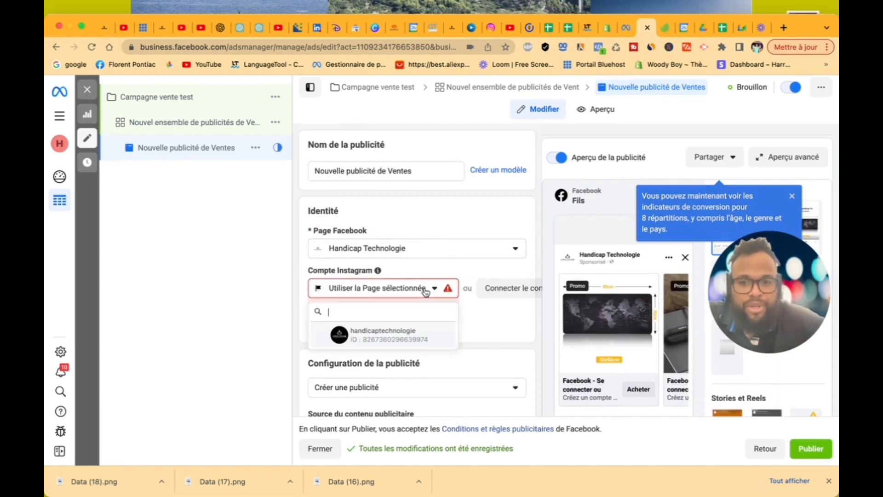
click(411, 330)
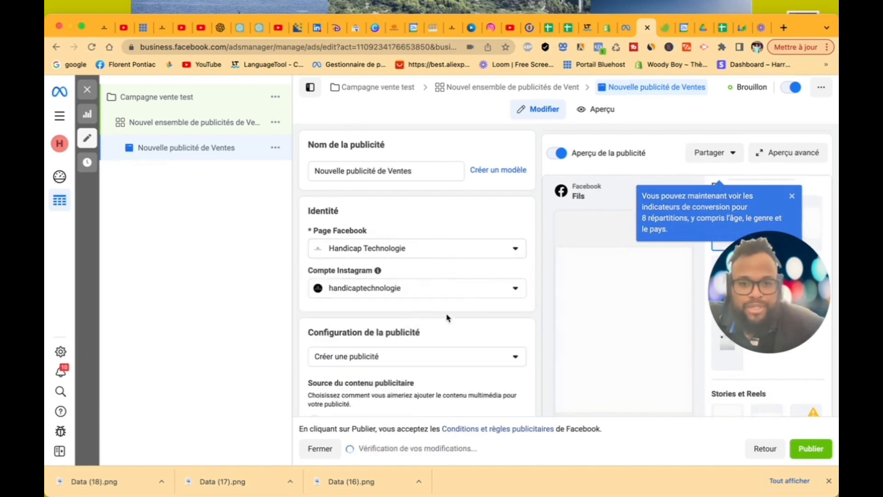
- Check the available ad setup choices, leaving Créer une publicité selected
scroll(465, 368, down, 3)
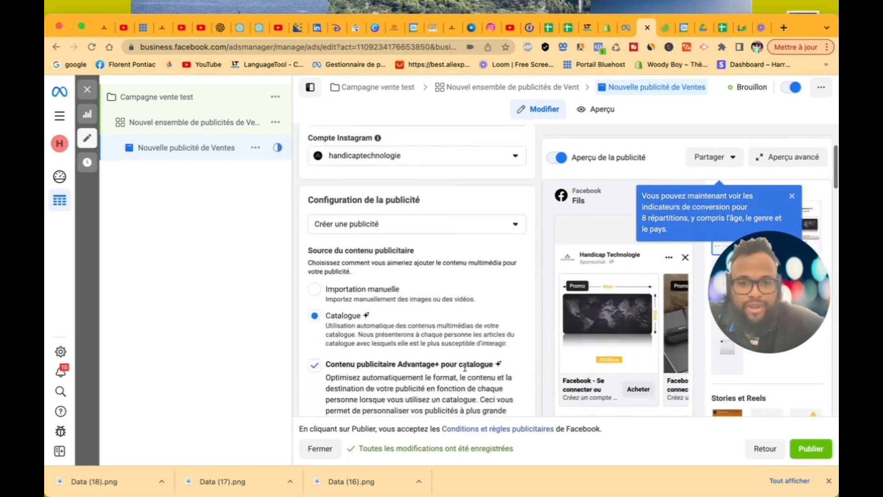
click(456, 231)
click(243, 290)
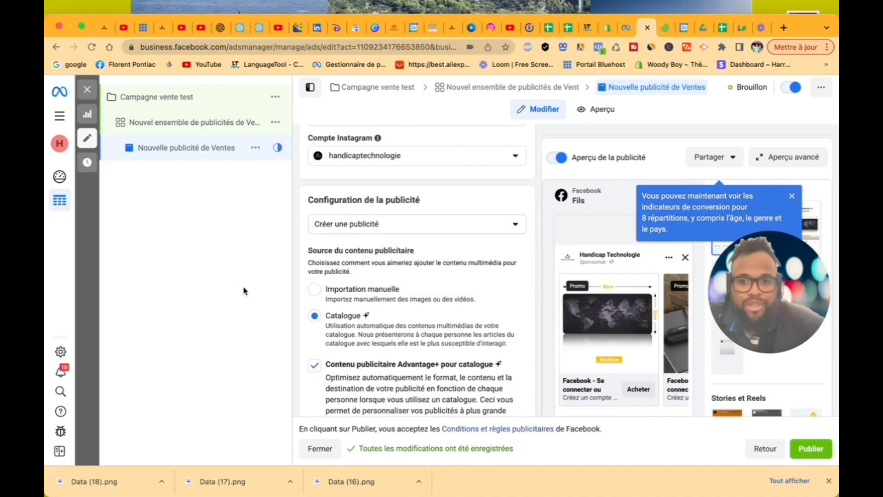
click(381, 230)
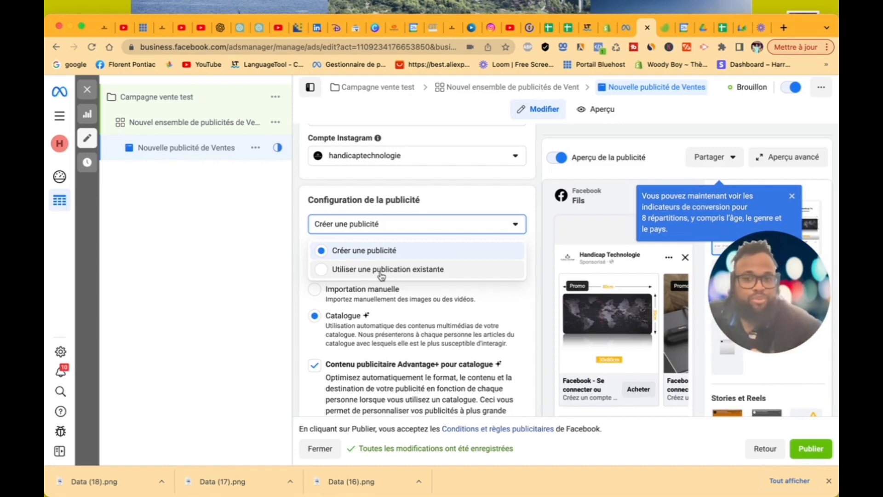
click(244, 295)
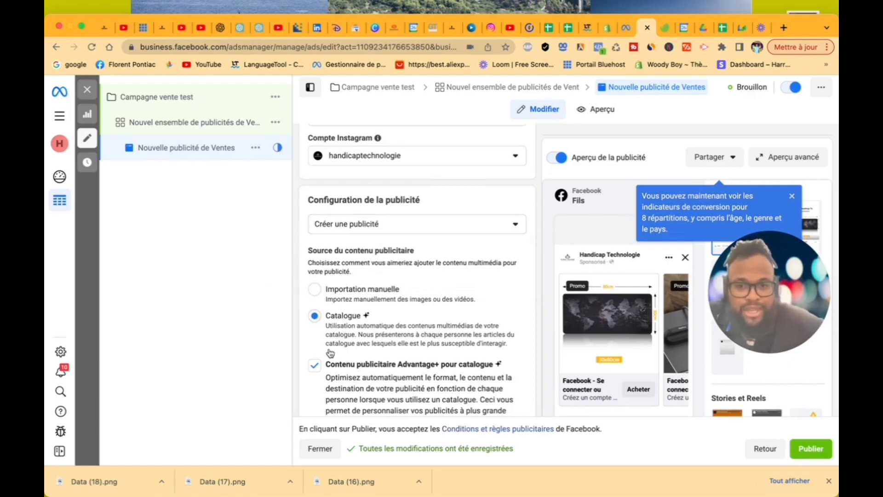
- Set the ad's content source to Importation manuelle and its format to Image/Vidéo unique
scroll(330, 353, down, 5)
scroll(329, 352, up, 10)
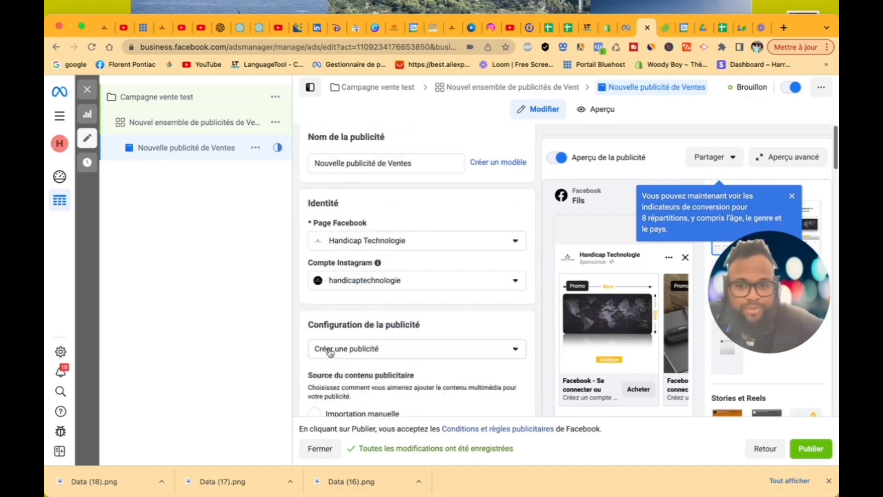
scroll(329, 352, down, 3)
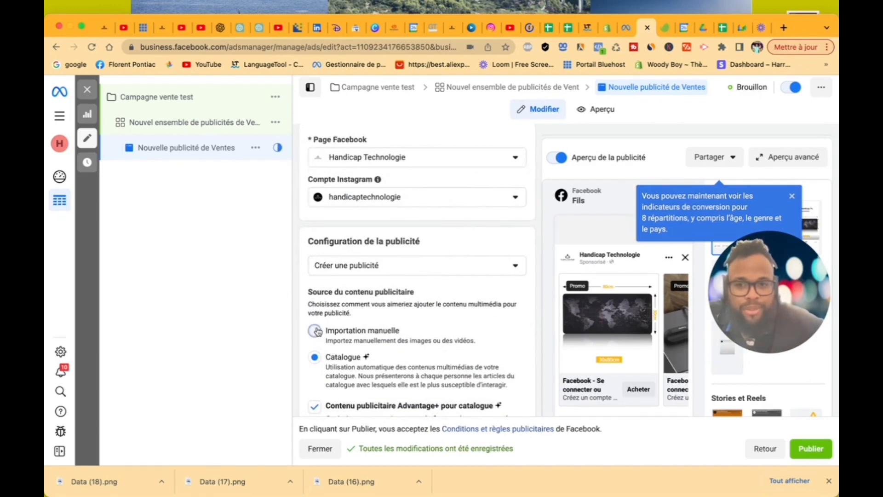
click(315, 331)
scroll(368, 343, down, 4)
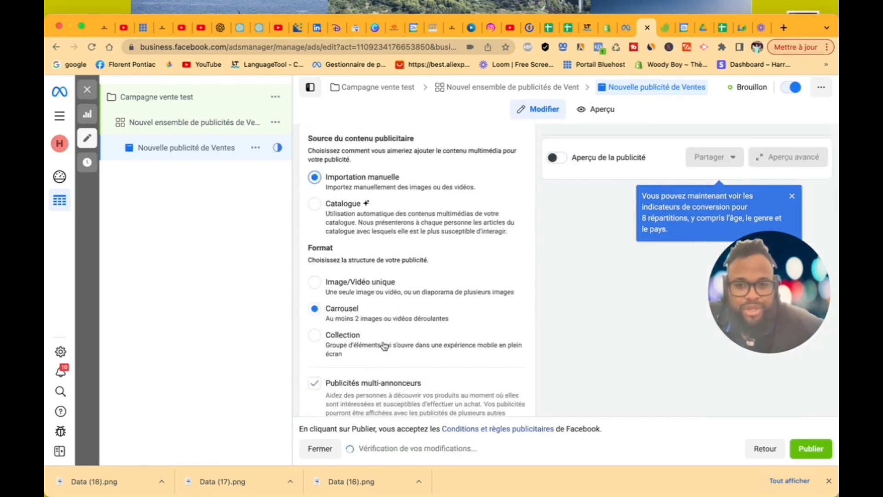
click(315, 254)
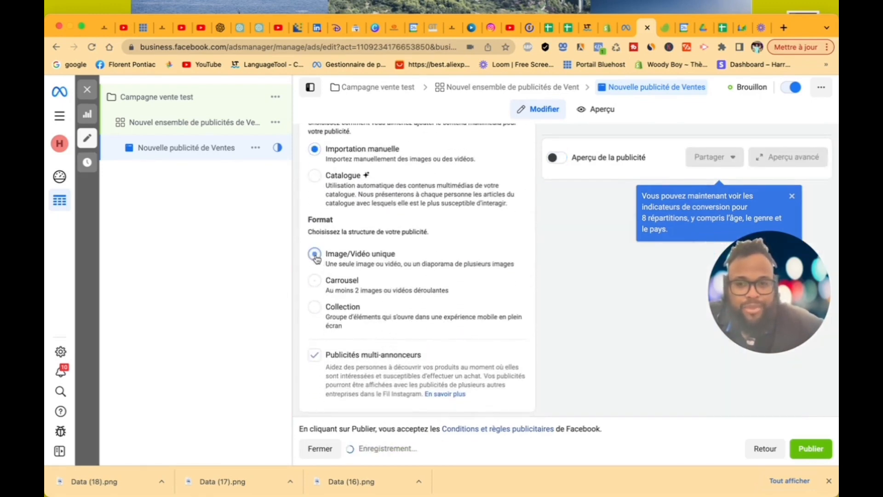
- Import the image Data (6).png as the ad's content and proceed to its placement formats
scroll(429, 277, down, 3)
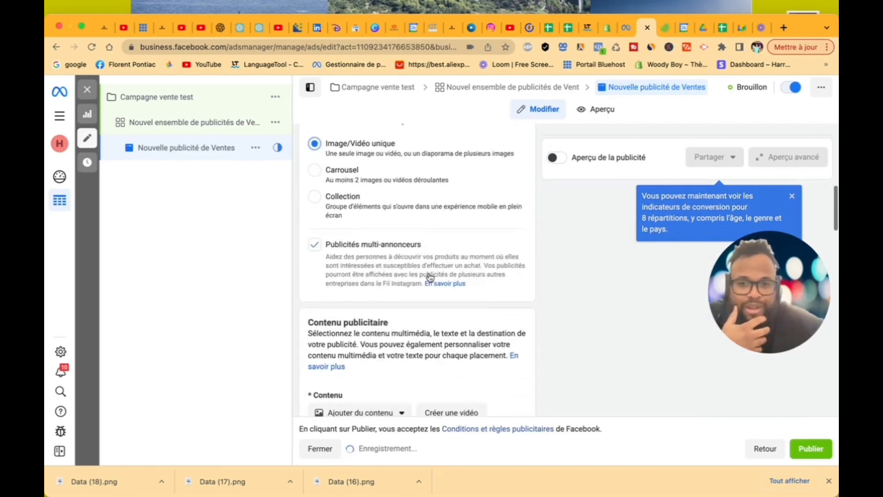
scroll(429, 276, down, 3)
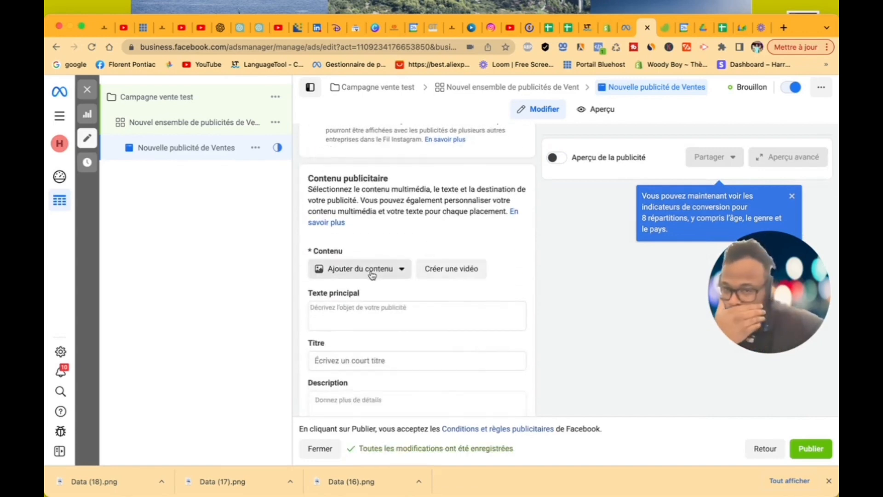
click(372, 274)
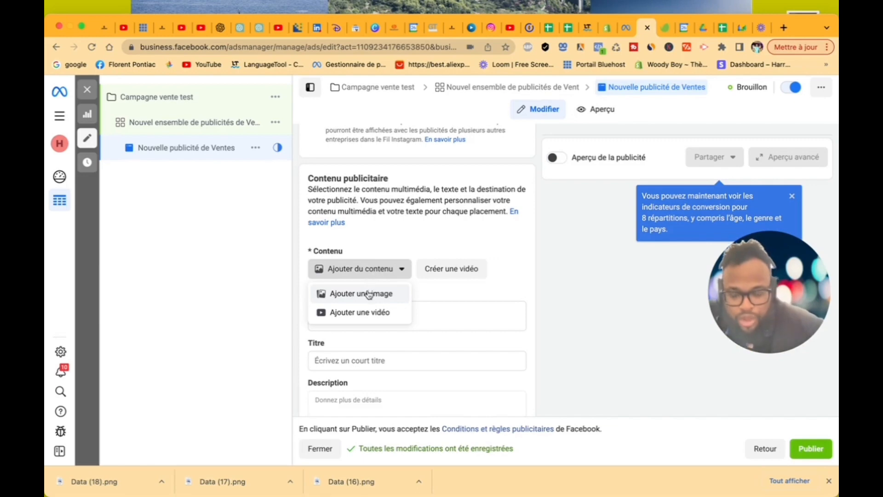
click(368, 295)
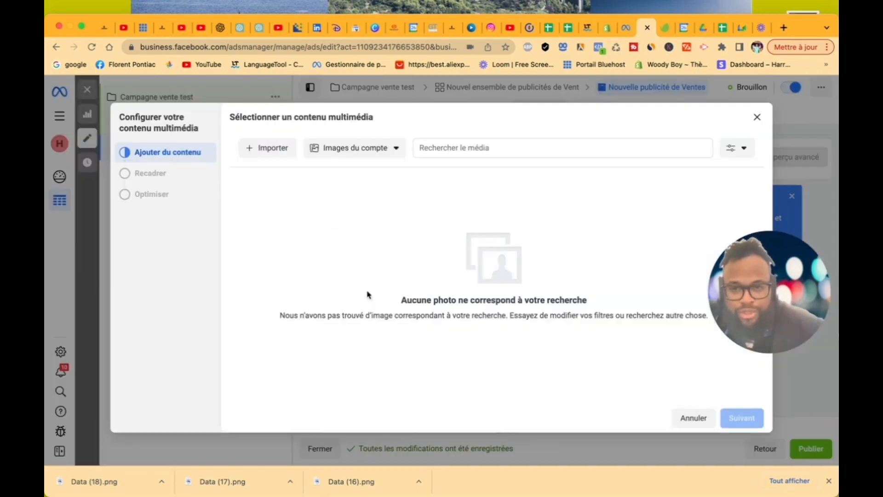
click(271, 149)
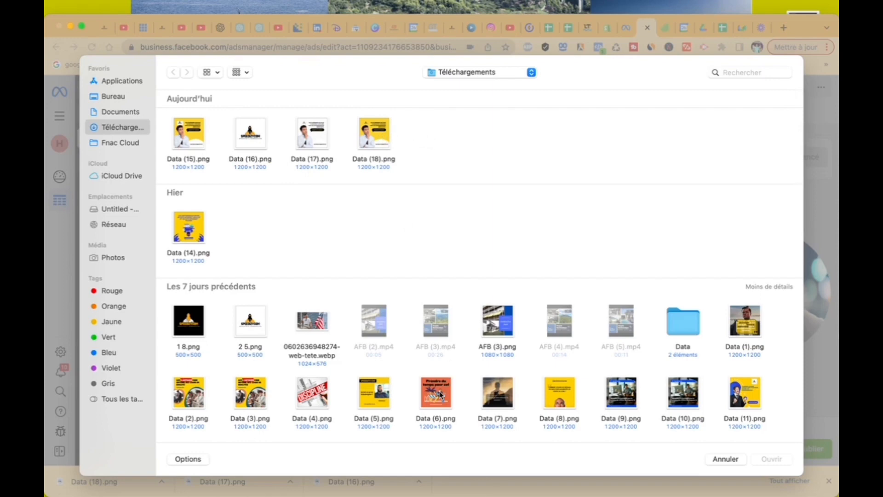
click(440, 394)
click(763, 458)
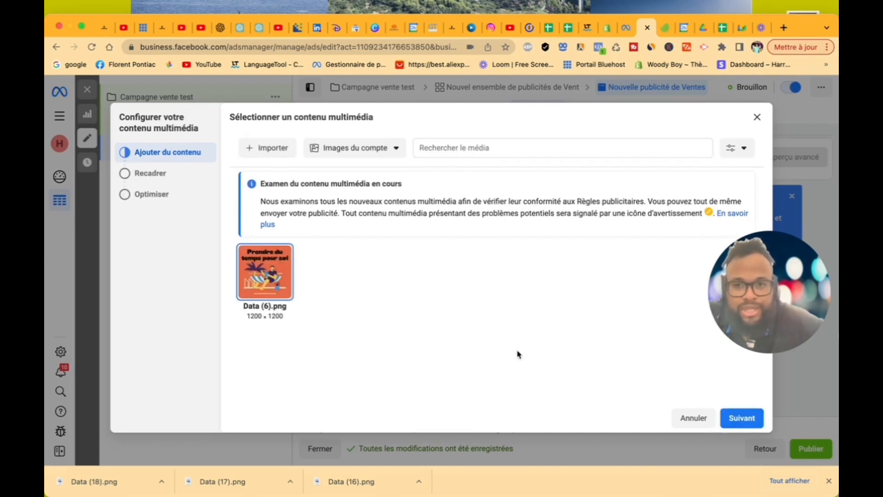
click(745, 414)
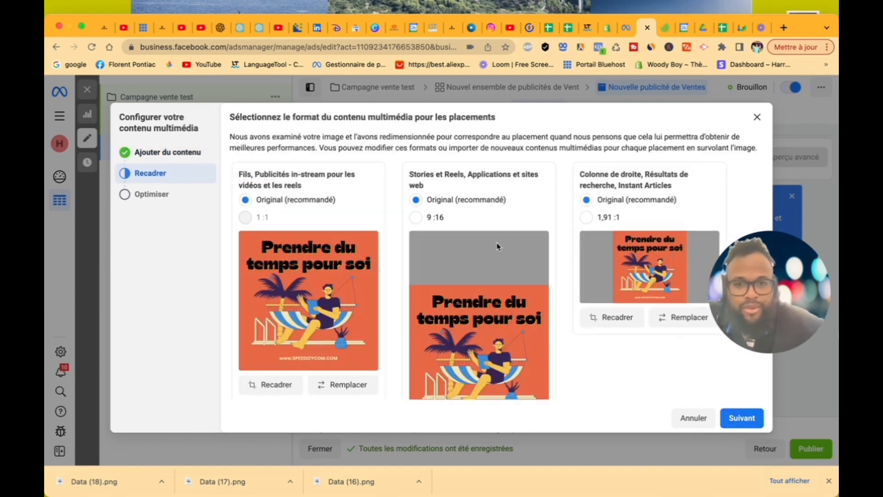
- Keep the Original format for every placement group and finish the media setup with Autorisez les améliorations enabled
scroll(497, 246, down, 5)
scroll(497, 246, up, 4)
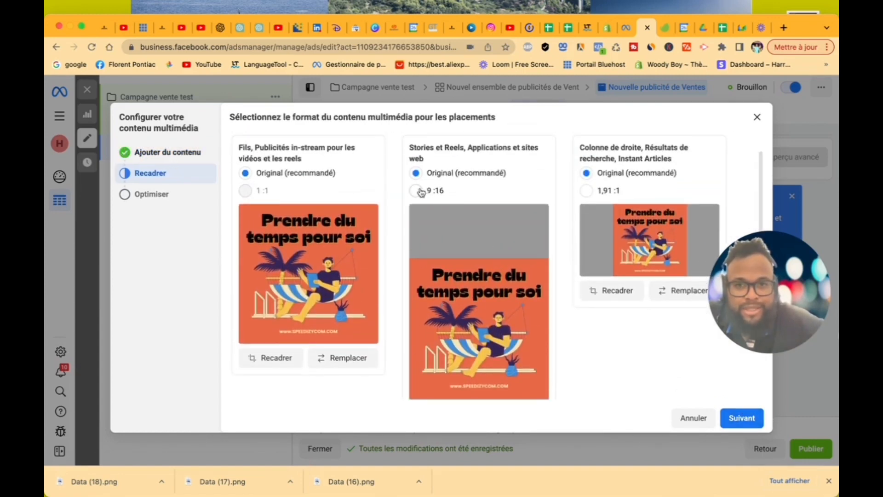
click(419, 191)
click(416, 173)
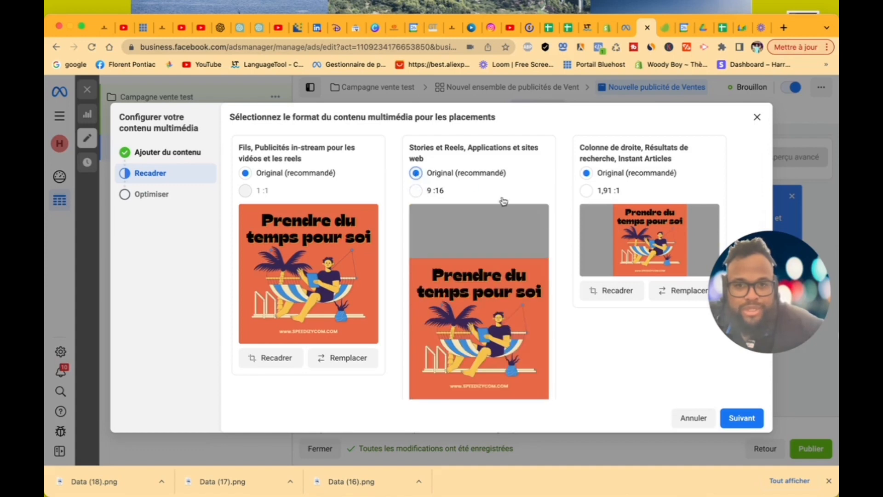
click(587, 191)
click(587, 173)
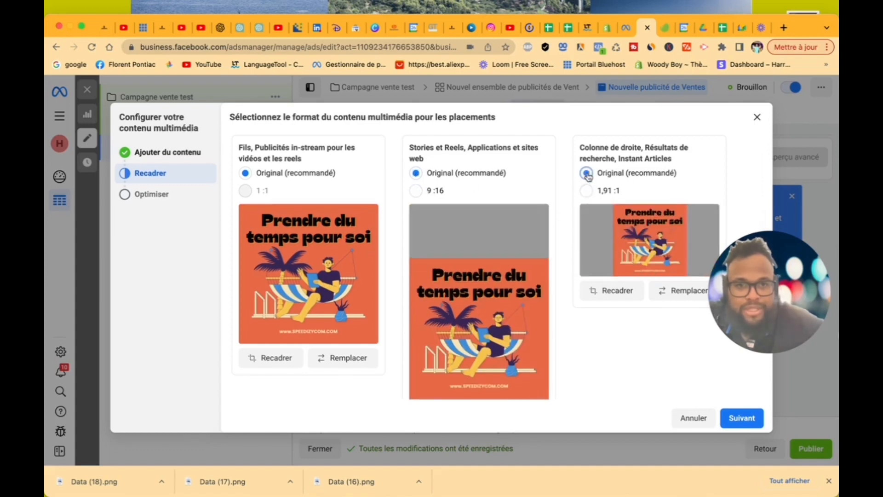
scroll(554, 312, down, 2)
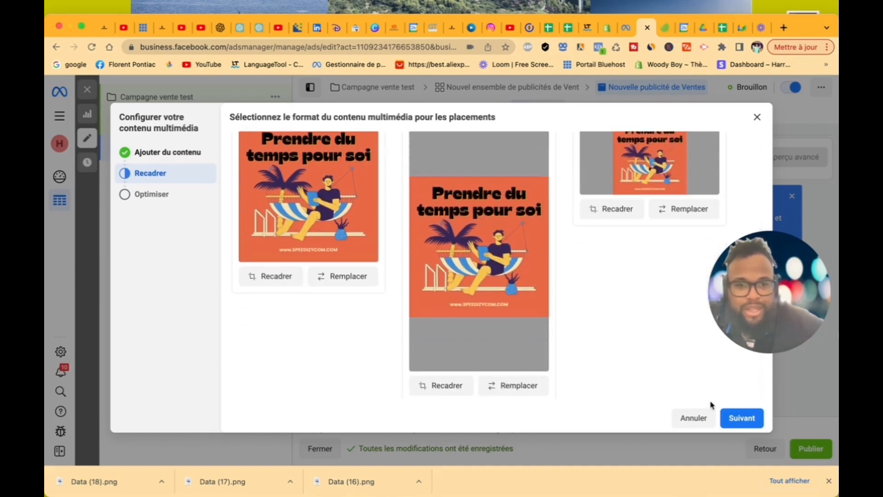
click(730, 418)
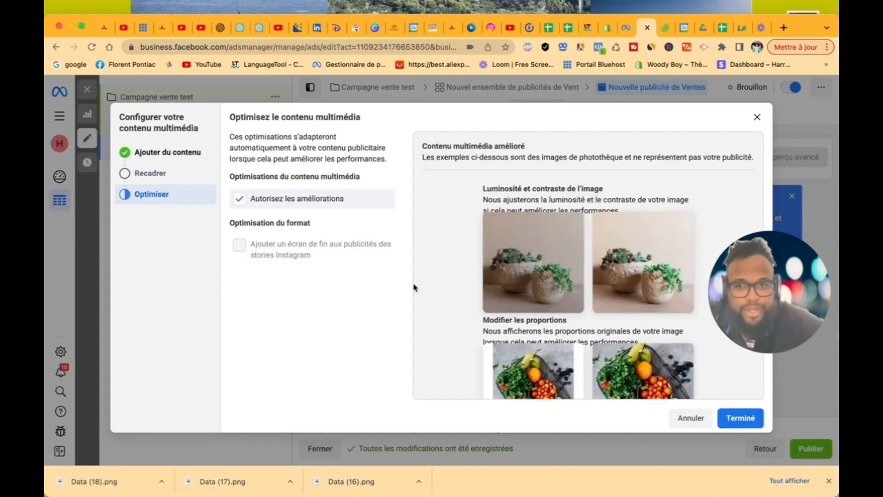
click(743, 418)
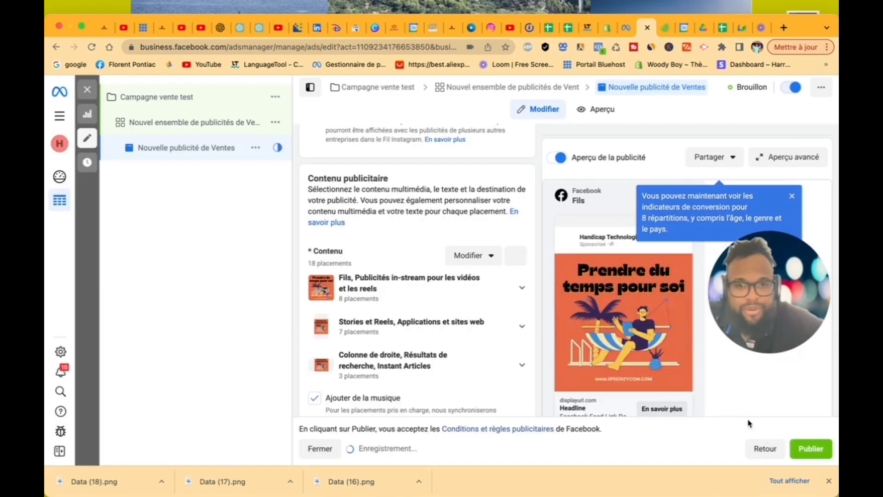
- Dismiss the conversion indicators notice and examine the ad's preview thumbnails across feeds, Stories and Reels, search and in-article placements
scroll(661, 301, down, 5)
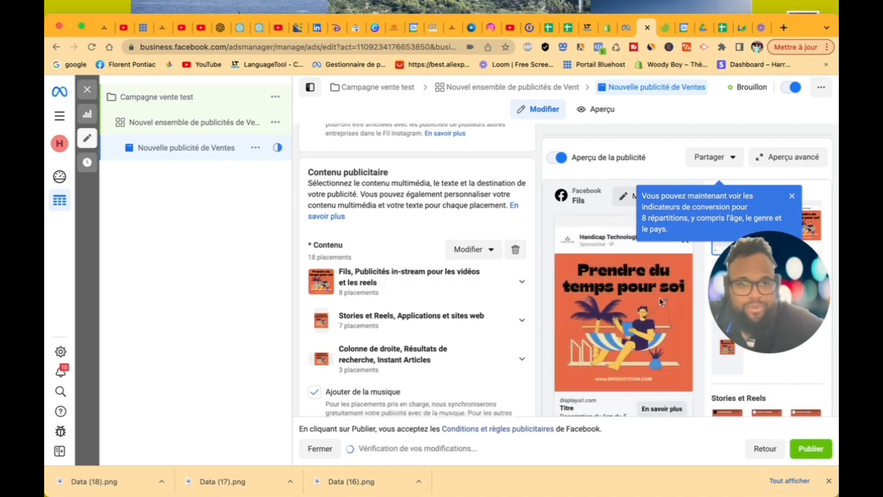
click(792, 196)
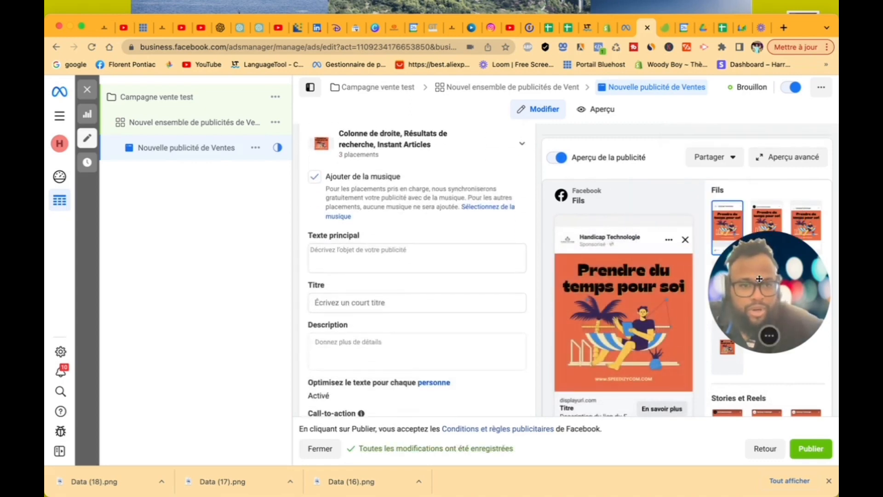
drag(759, 279, 763, 127)
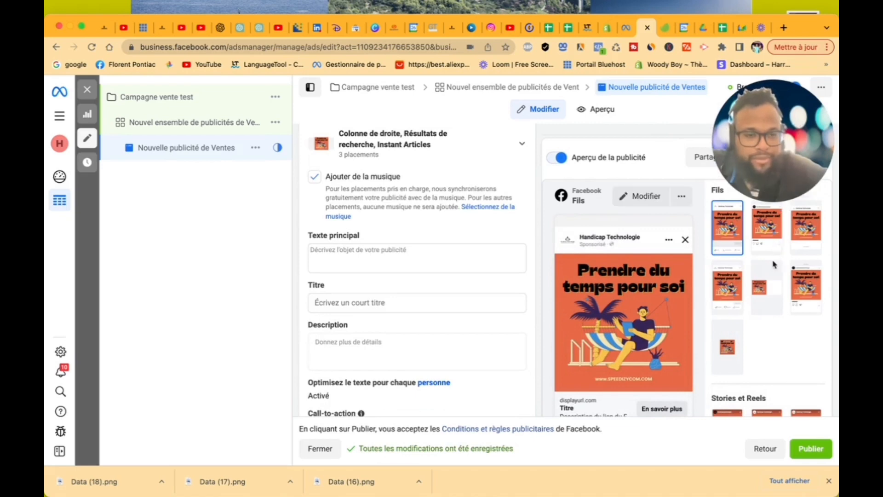
scroll(764, 294, down, 10)
scroll(764, 296, up, 10)
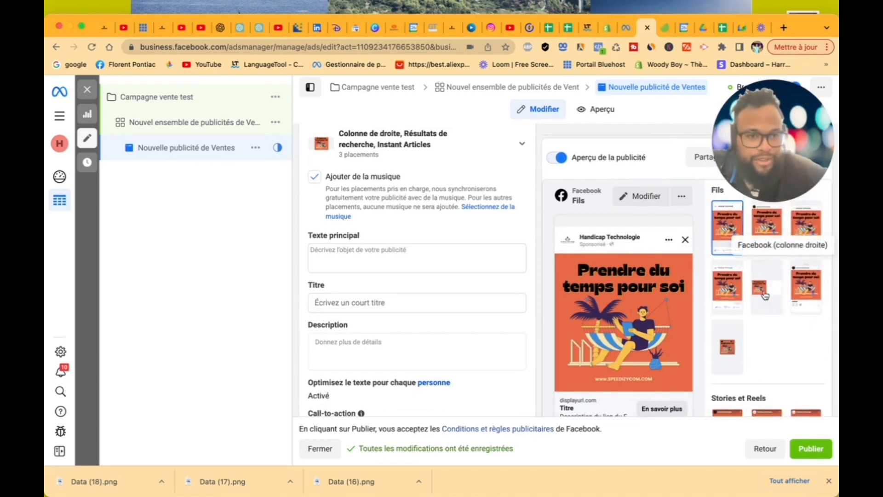
scroll(765, 296, down, 3)
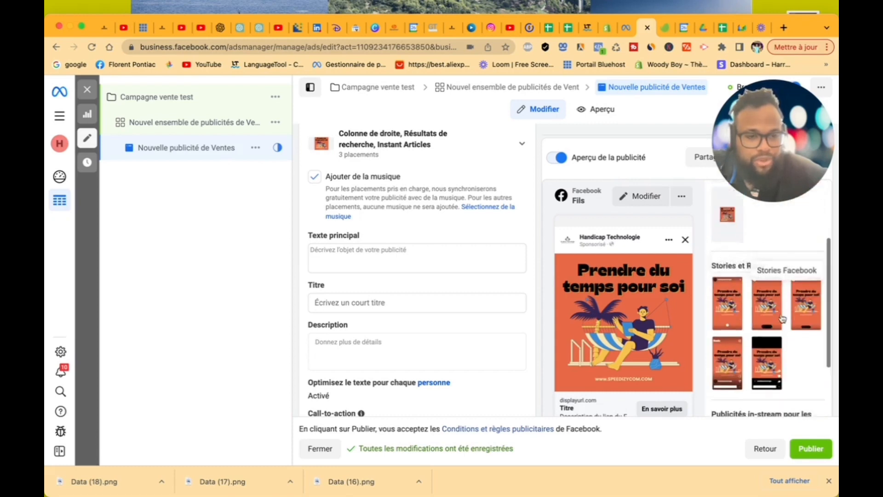
scroll(781, 318, down, 5)
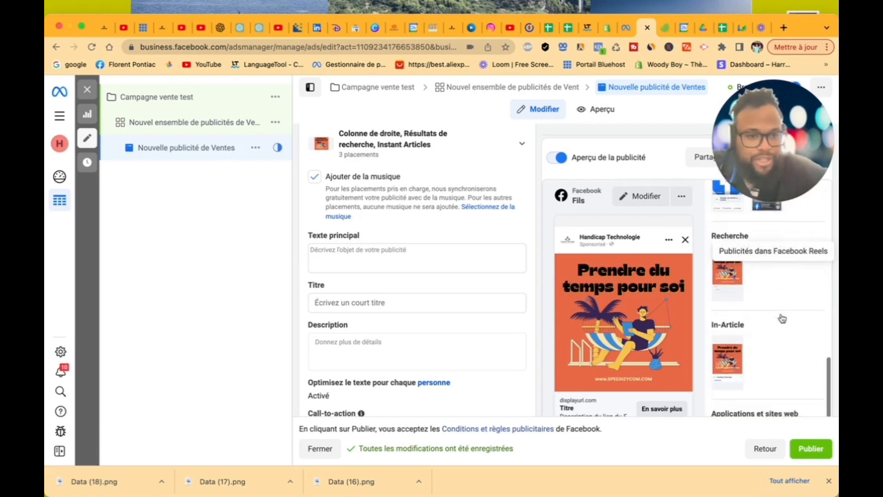
scroll(781, 316, up, 8)
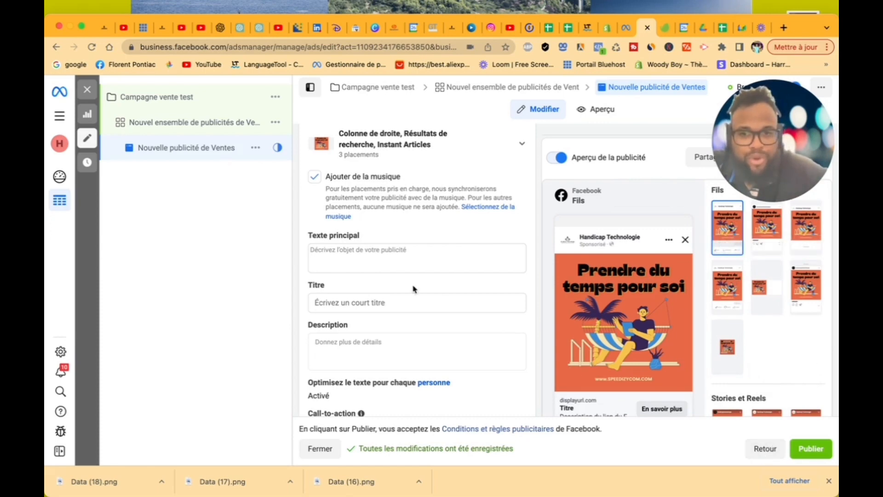
- Switch to LinkedIn and open the profile's full activity, filtered to Posts
click(385, 251)
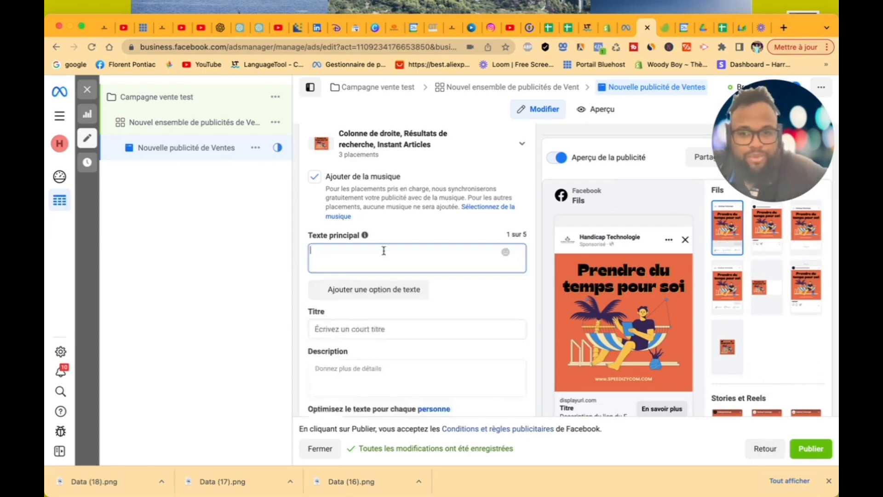
click(318, 28)
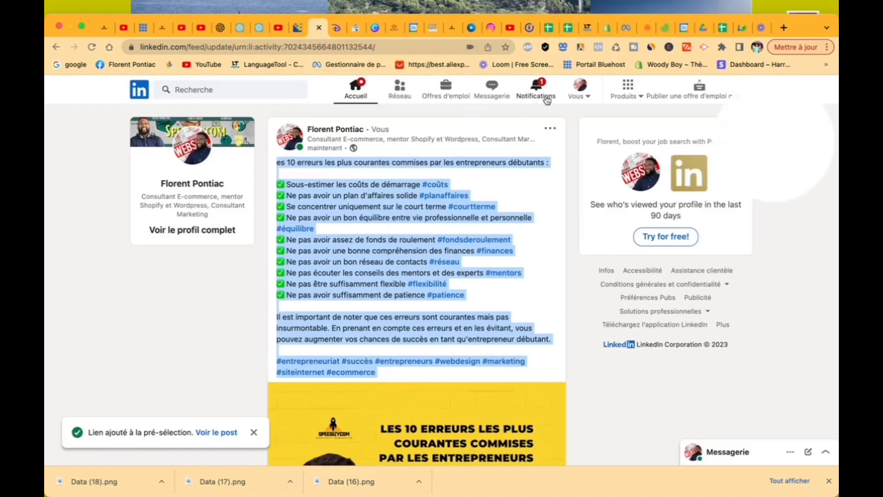
click(579, 89)
click(550, 184)
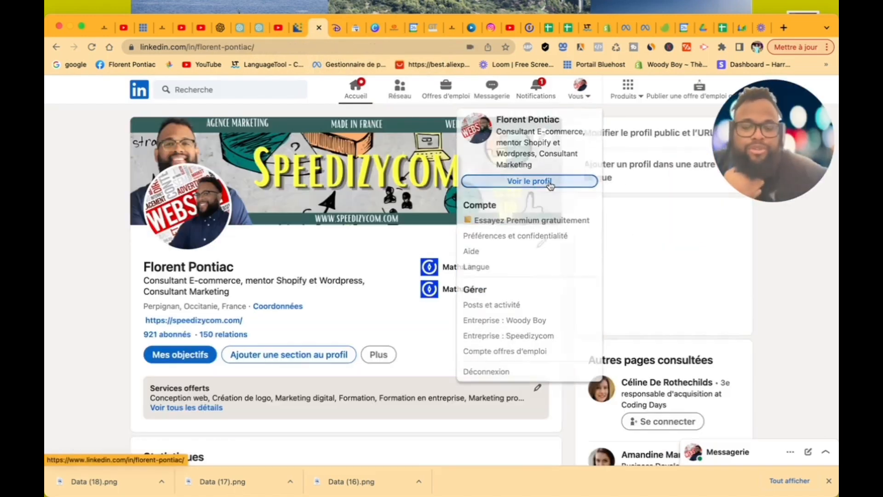
scroll(493, 322, down, 8)
scroll(494, 329, down, 10)
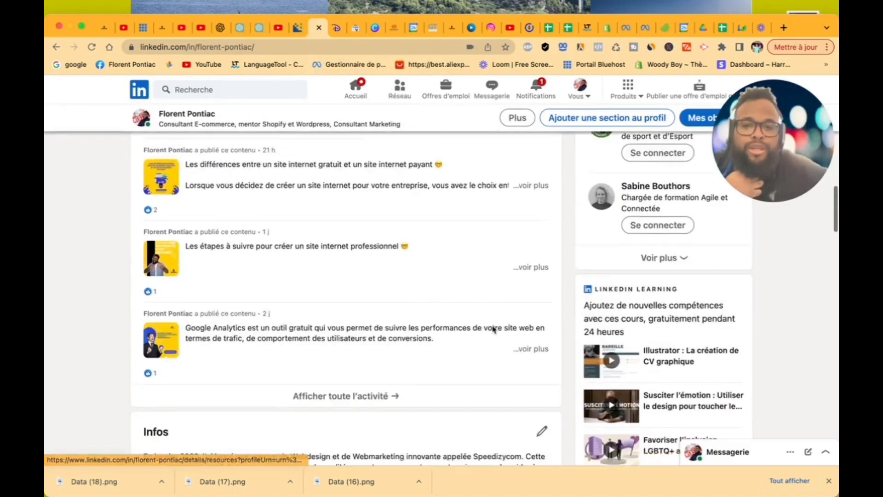
scroll(494, 330, up, 2)
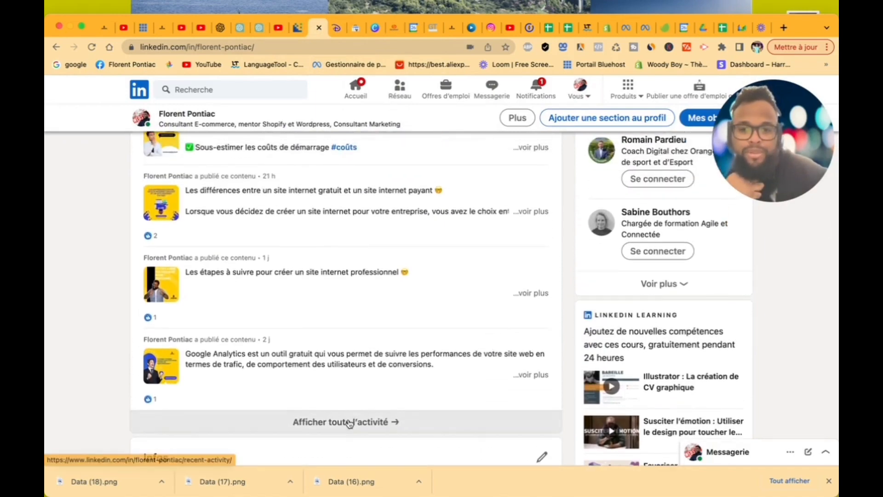
click(346, 420)
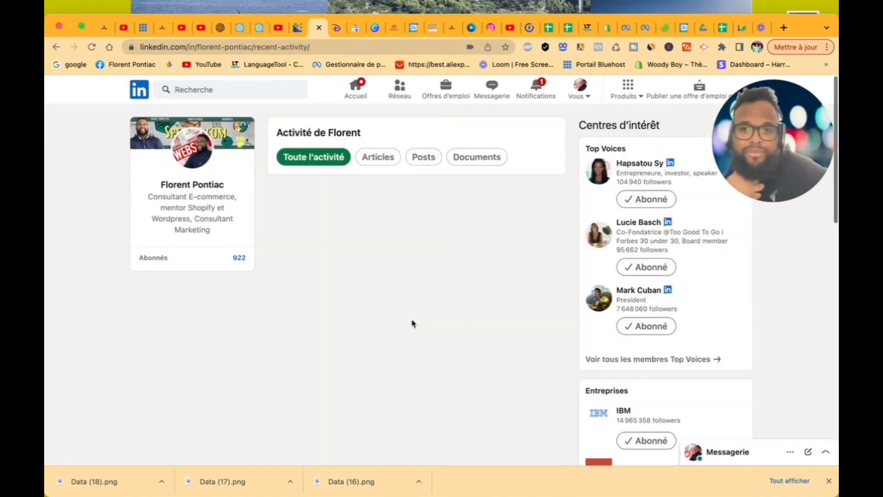
scroll(413, 324, down, 5)
scroll(413, 321, down, 1)
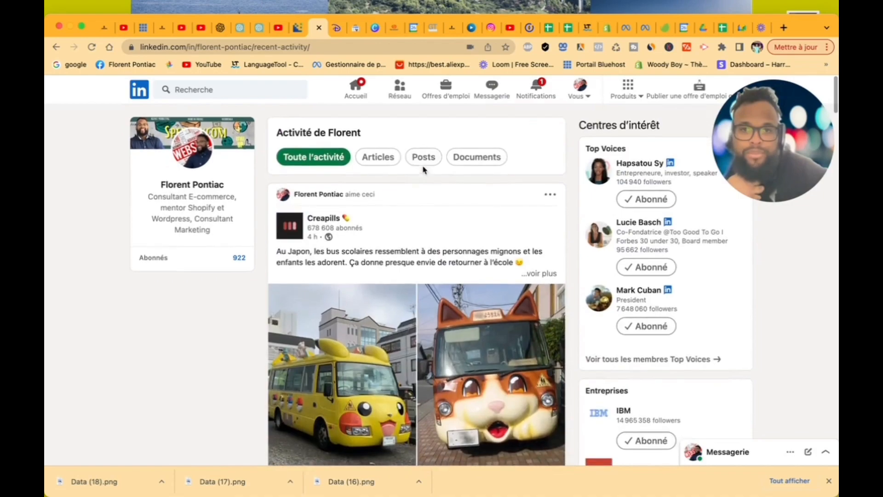
click(422, 158)
- Copy the full text of the "Prendre du temps pour soi" post without its hashtags and return to the ad in Meta Ads Manager
scroll(475, 288, down, 20)
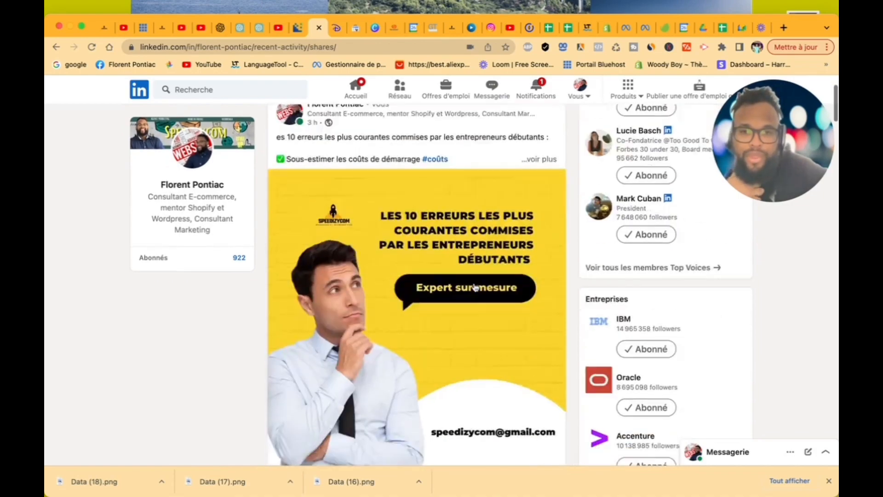
scroll(476, 287, down, 20)
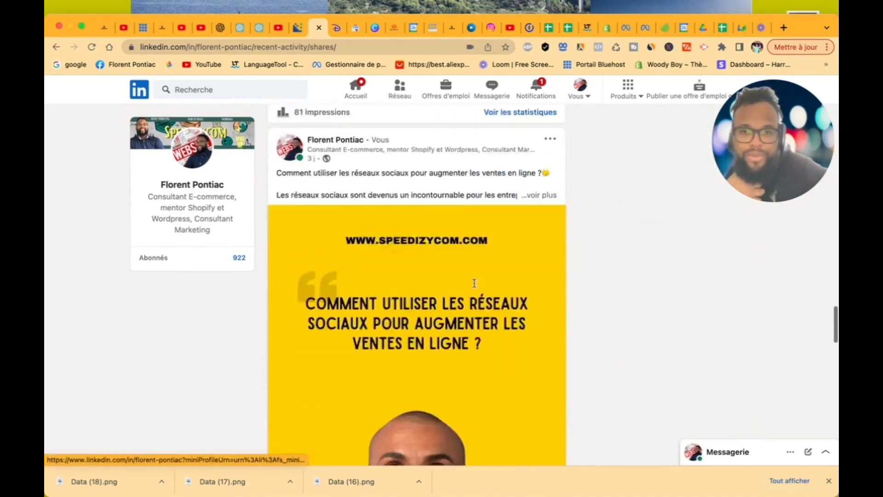
scroll(476, 287, up, 5)
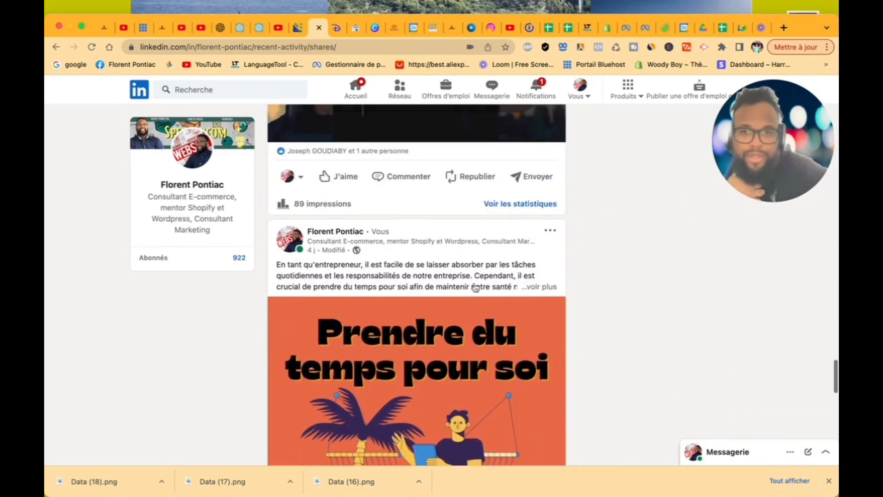
click(539, 286)
scroll(359, 259, down, 2)
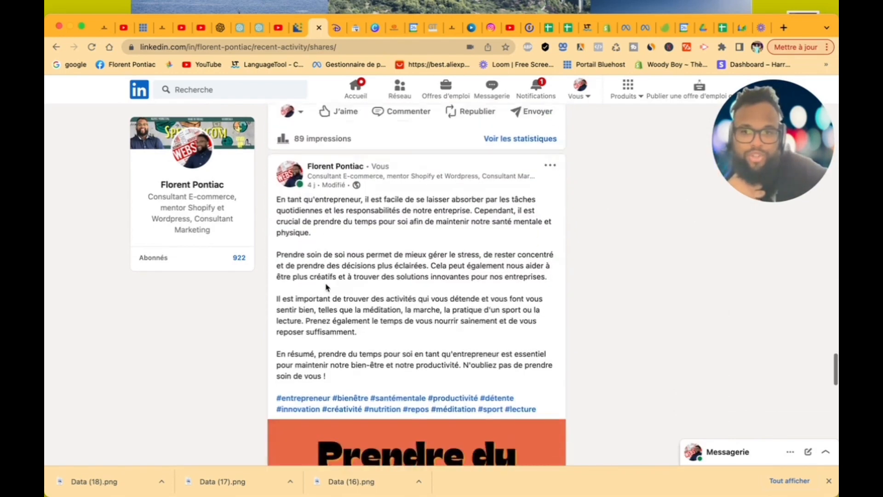
drag(278, 165, 416, 351)
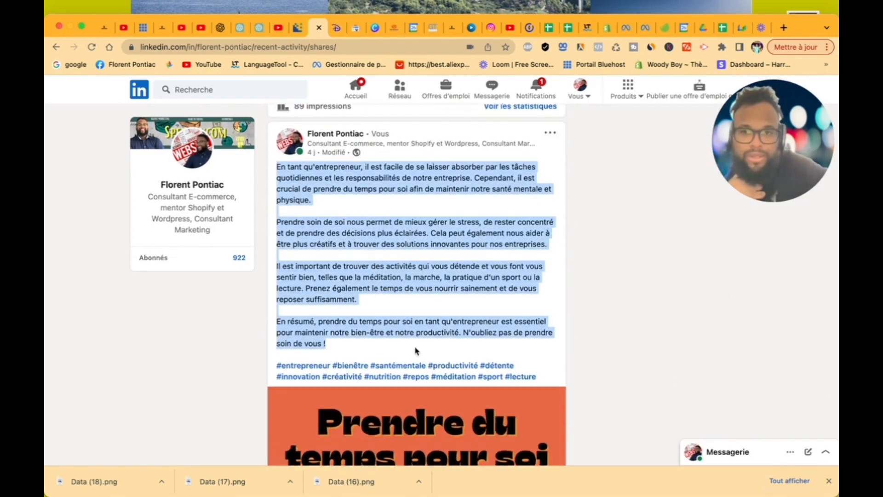
right_click(382, 233)
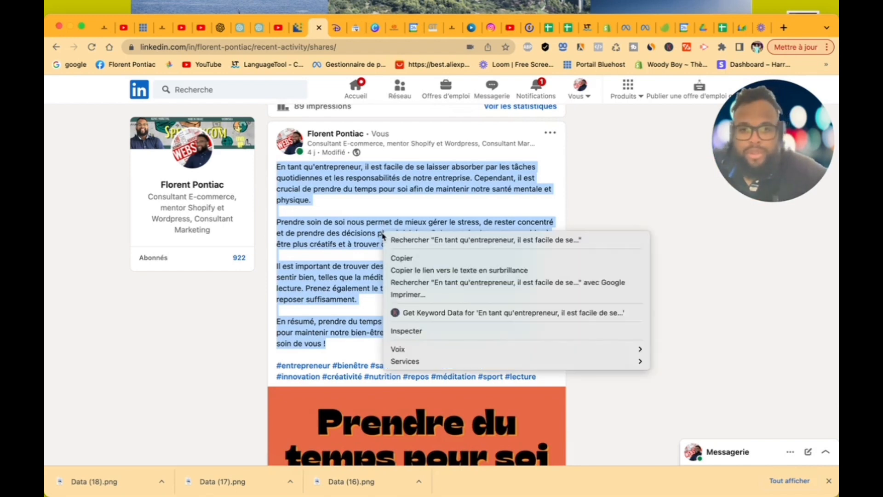
click(399, 258)
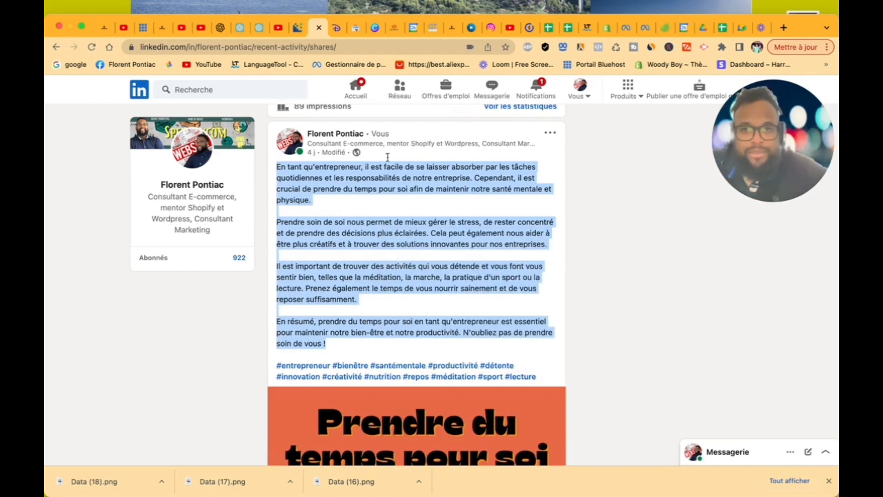
click(646, 27)
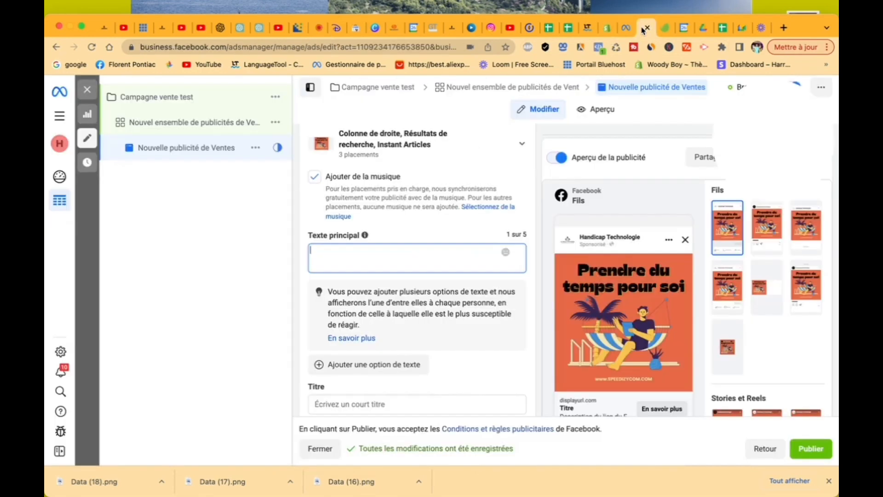
- Paste the copied LinkedIn post as the ad's primary text, then clear the field
right_click(369, 257)
click(338, 249)
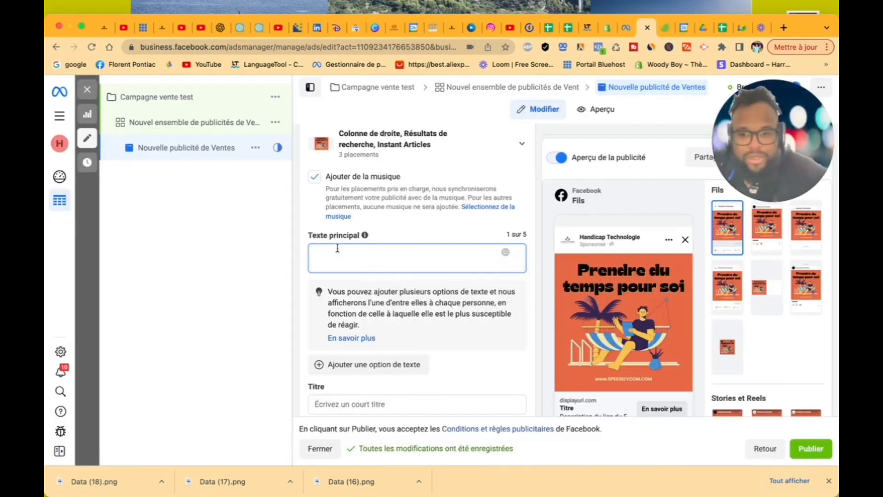
right_click(338, 250)
click(364, 327)
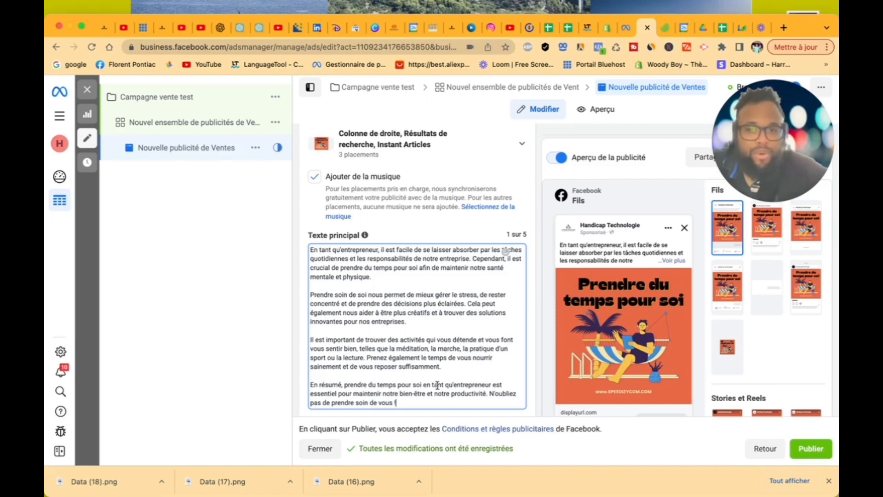
drag(418, 405, 311, 225)
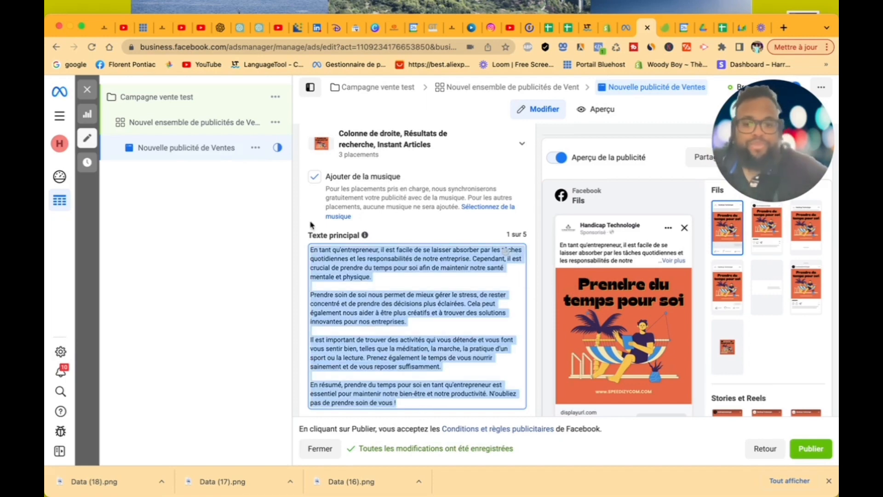
key(BackSpace)
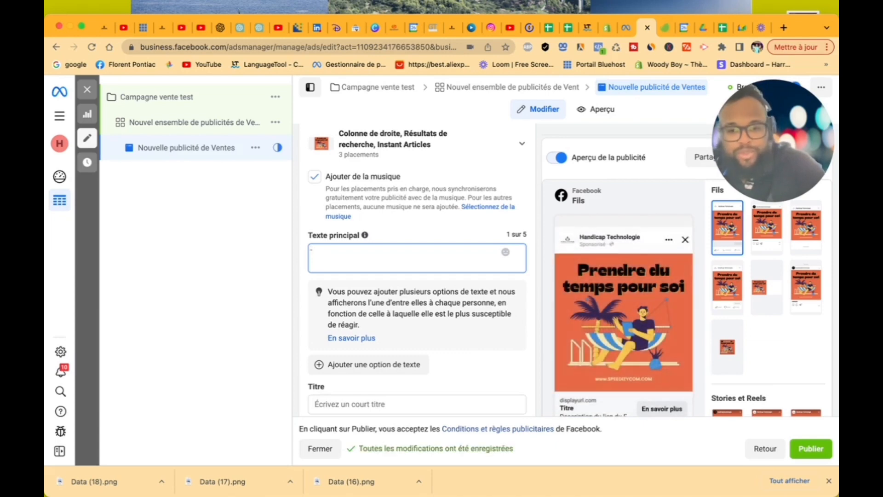
- Write "-50% maintenant" followed by three fire emojis as the first line of the primary text
text(-50)
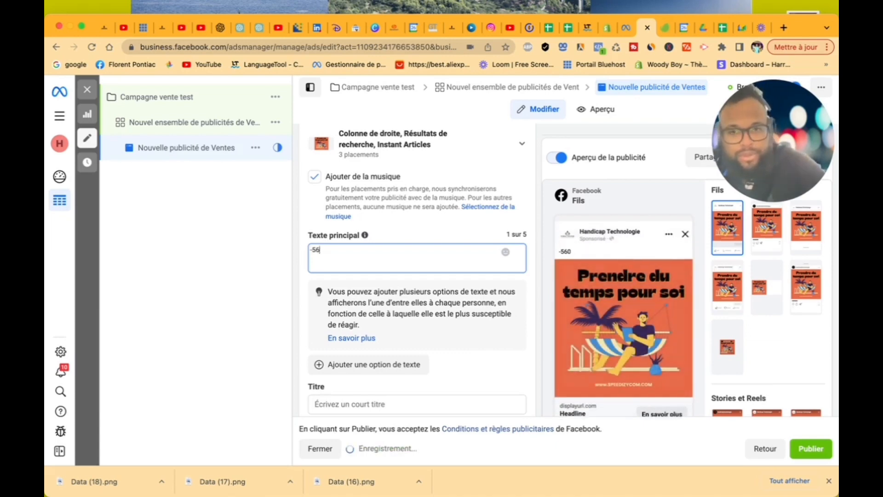
text(%)
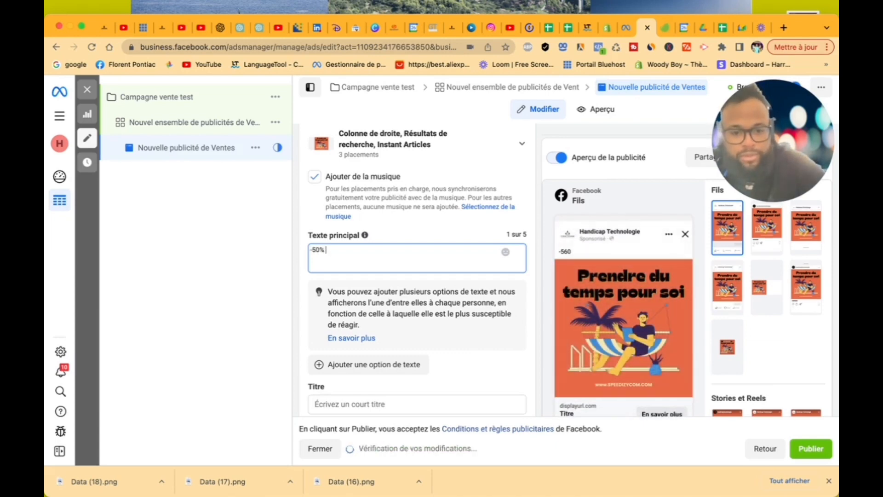
text( maintenant)
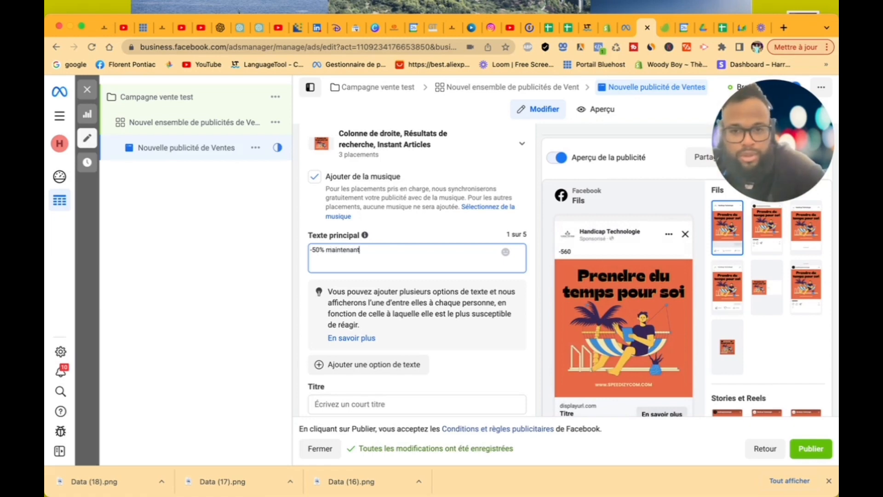
key(ctrl+super+space)
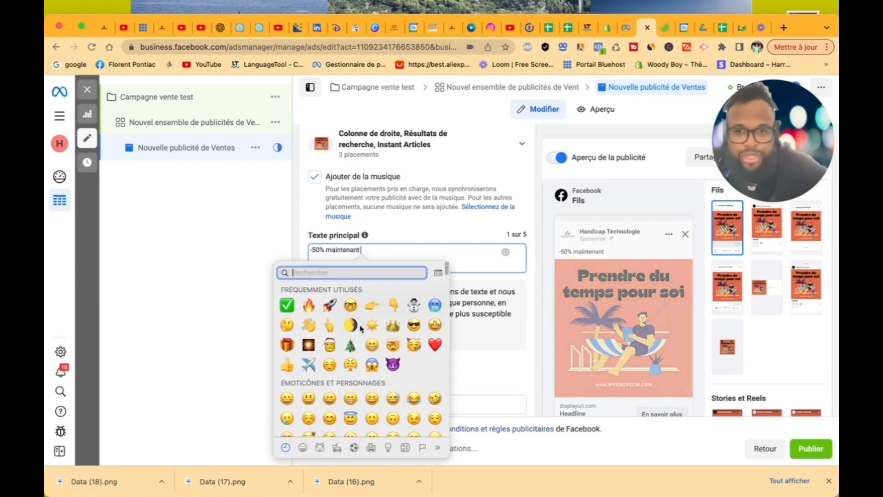
click(310, 305)
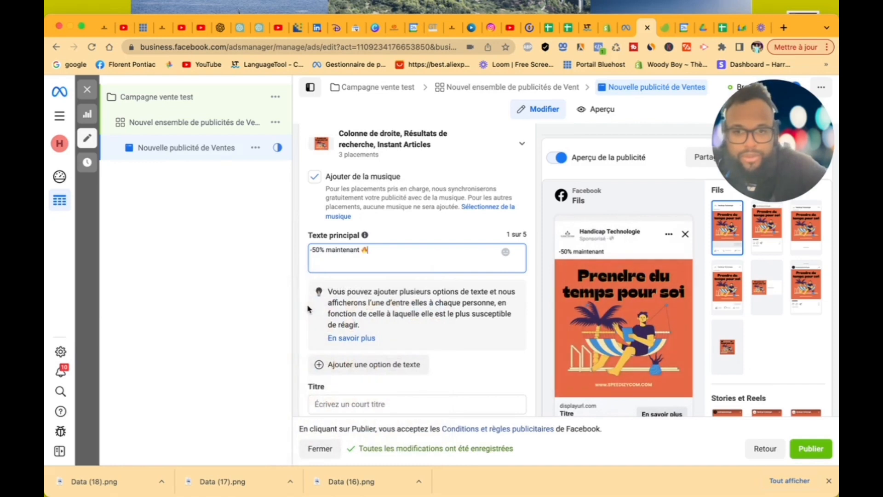
key(ctrl+super+space)
click(321, 307)
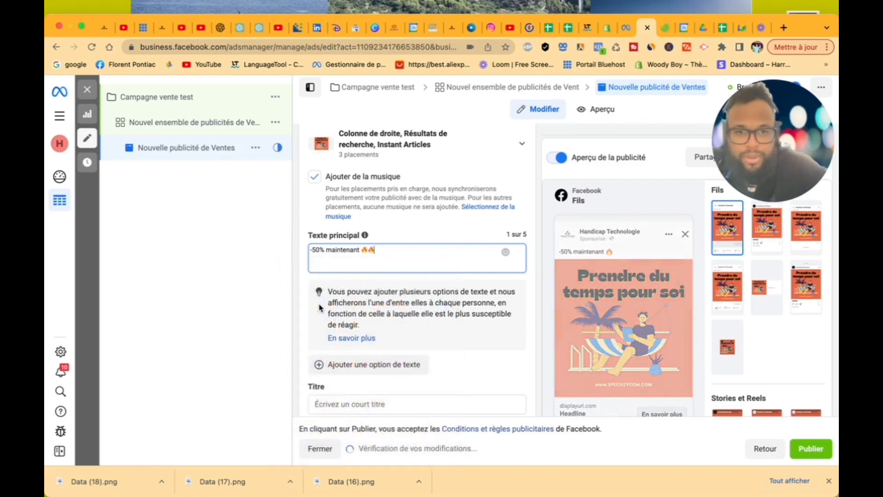
key(ctrl+super+space)
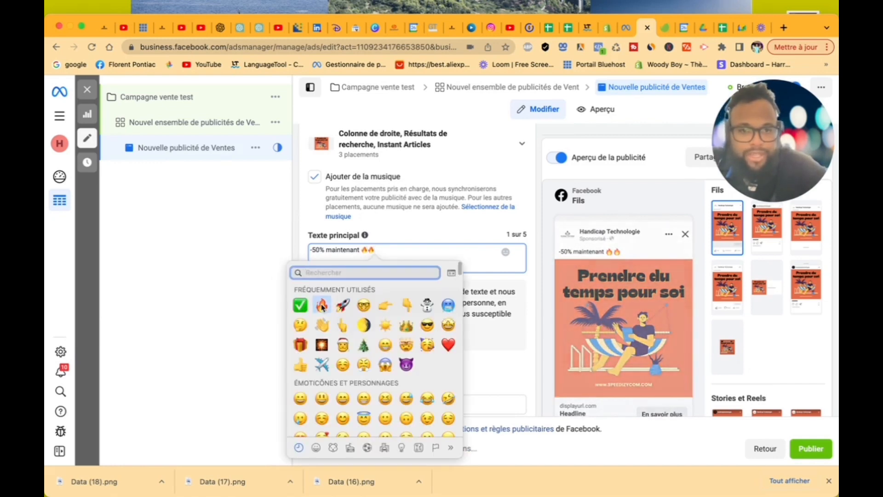
click(320, 307)
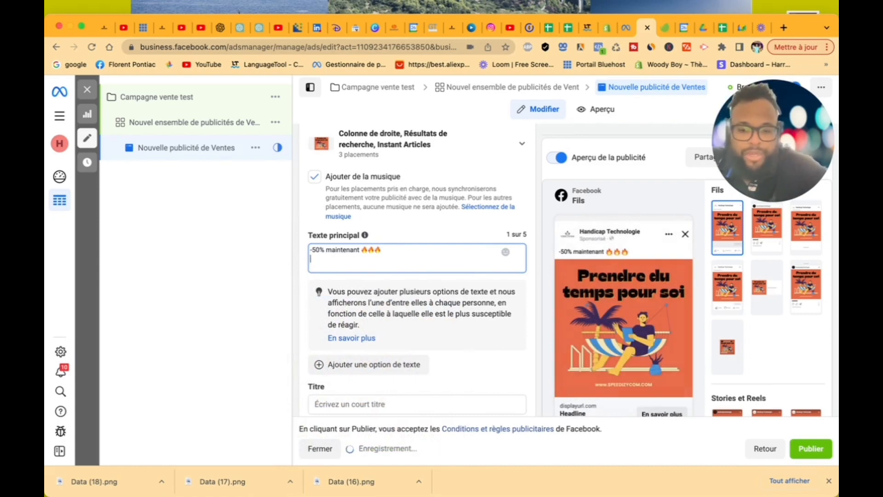
- Add a second primary text line reading "OMG deal de folie" followed by a rocket and a red heart emoji
text(OMG d)
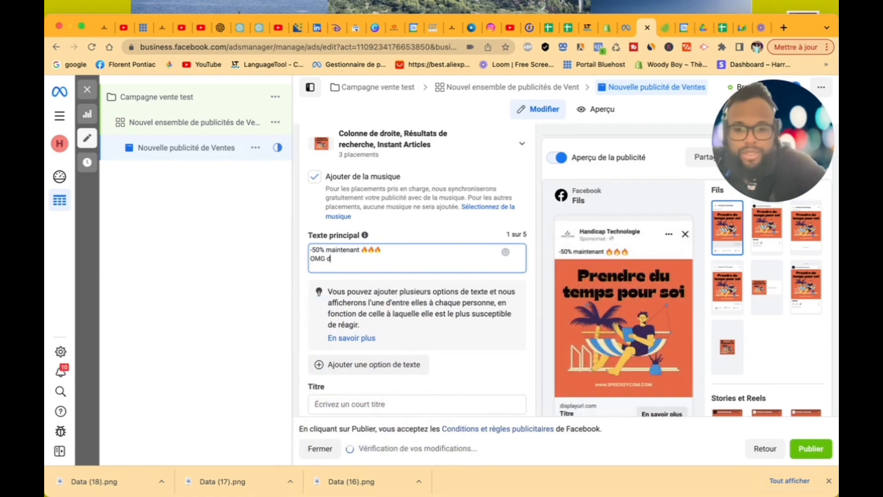
text(eal de folie)
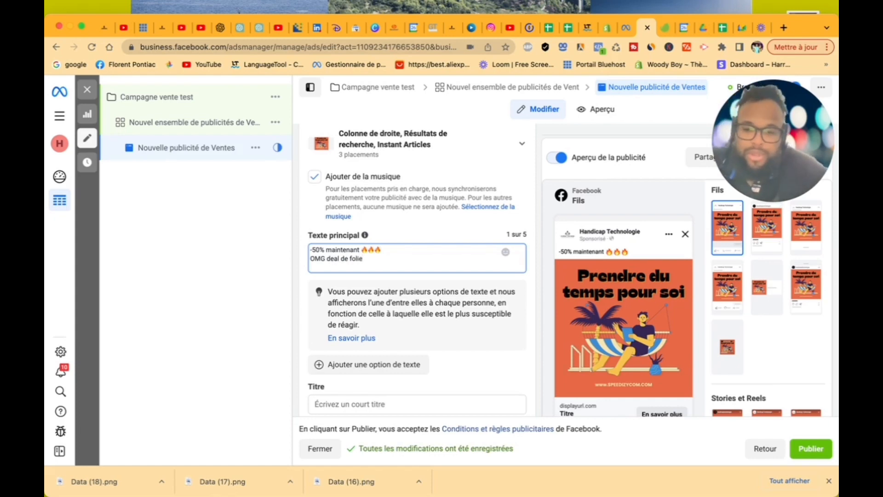
key(ctrl+super+space)
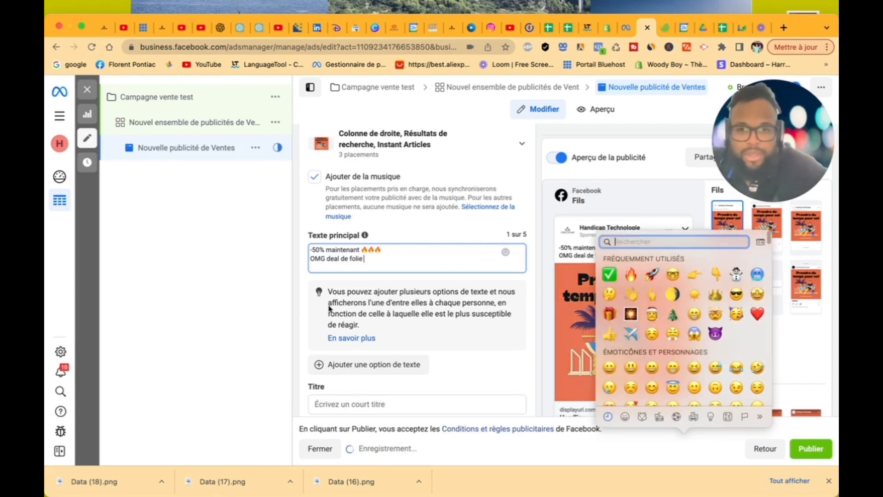
click(658, 274)
key(ctrl+super+space)
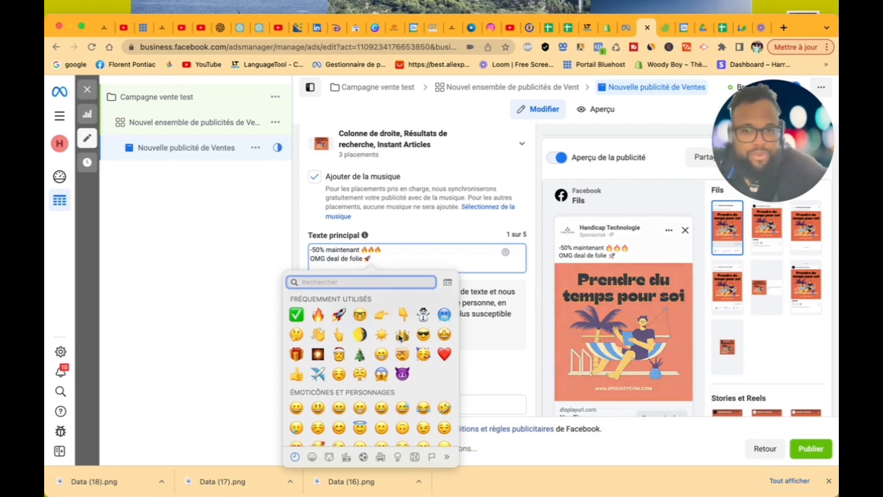
click(444, 354)
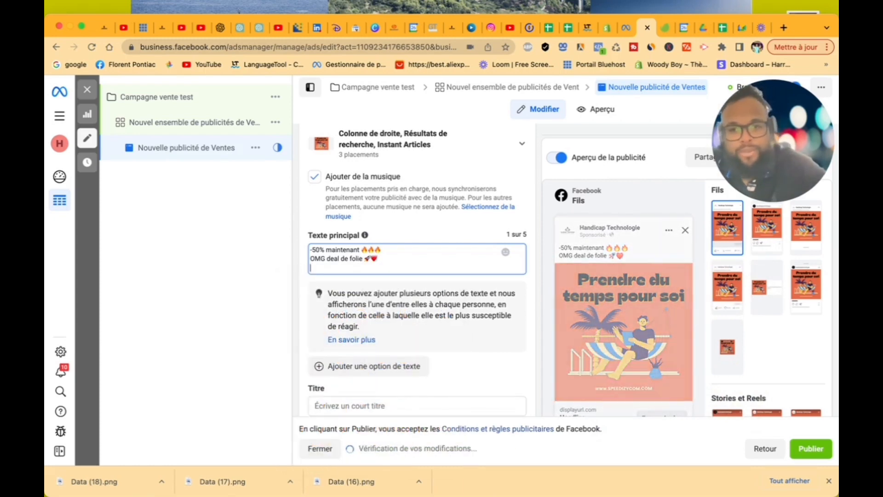
- Find a yellow star emoji by searching "etoi" and insert it on a third line of the primary text
key(ctrl+super+space)
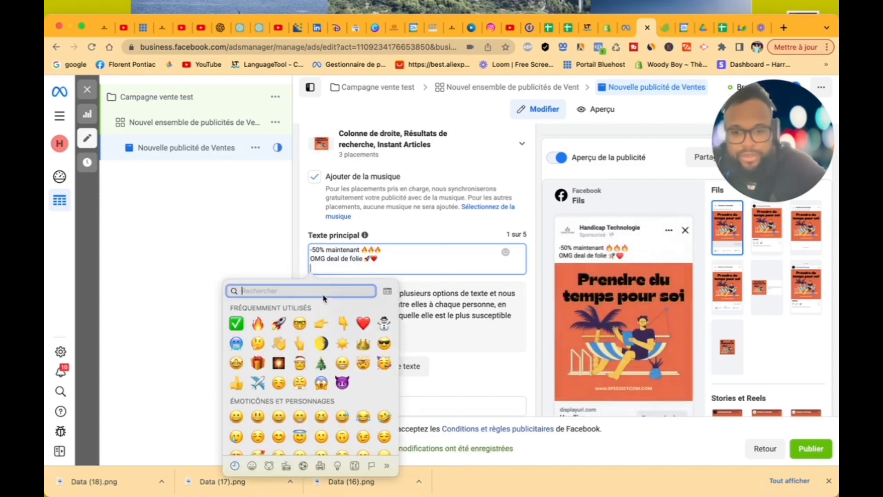
text(star)
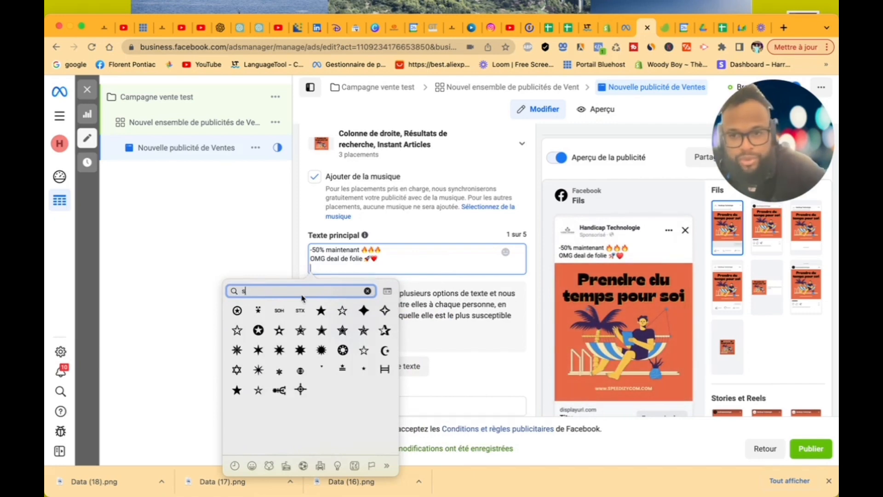
key(BackSpace)
text(etoi)
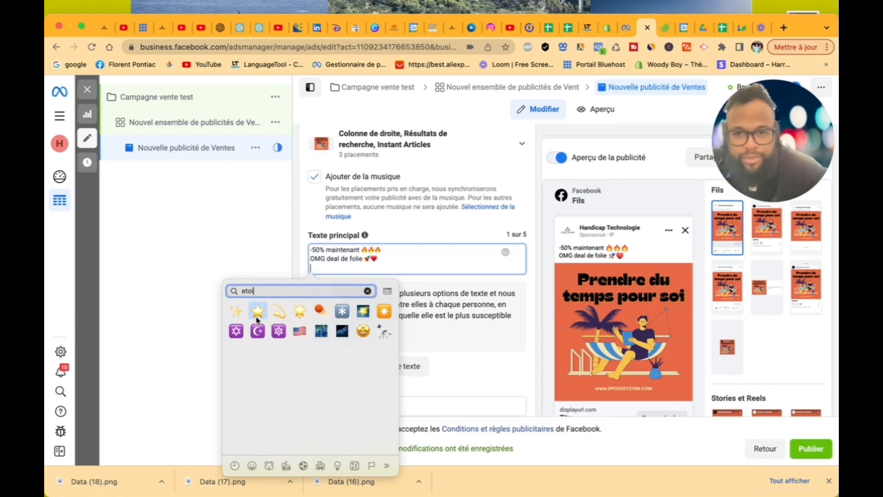
click(256, 319)
- Complete the rating line with four more star emojis followed by "4,8/5"
key(ctrl+super+space)
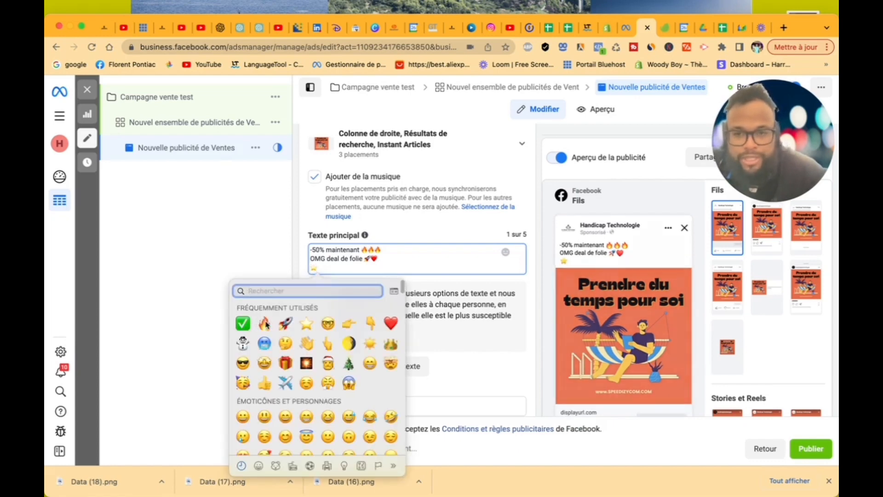
click(308, 324)
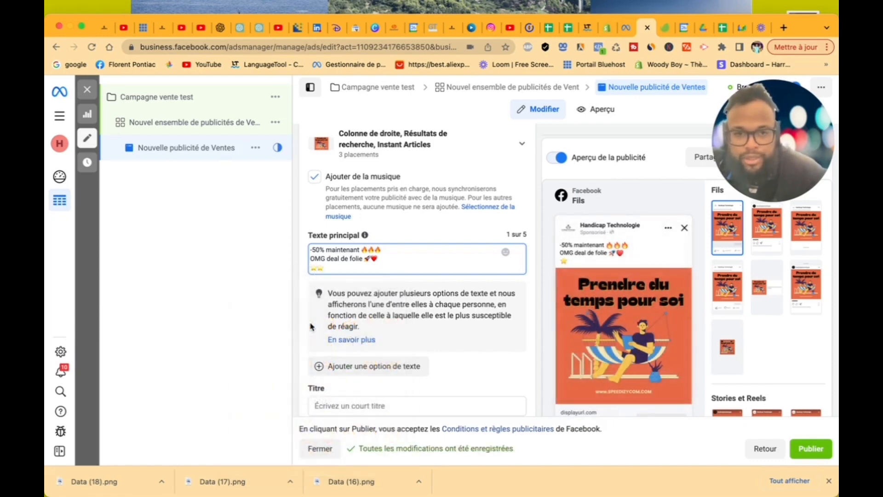
key(ctrl+super+space)
click(312, 324)
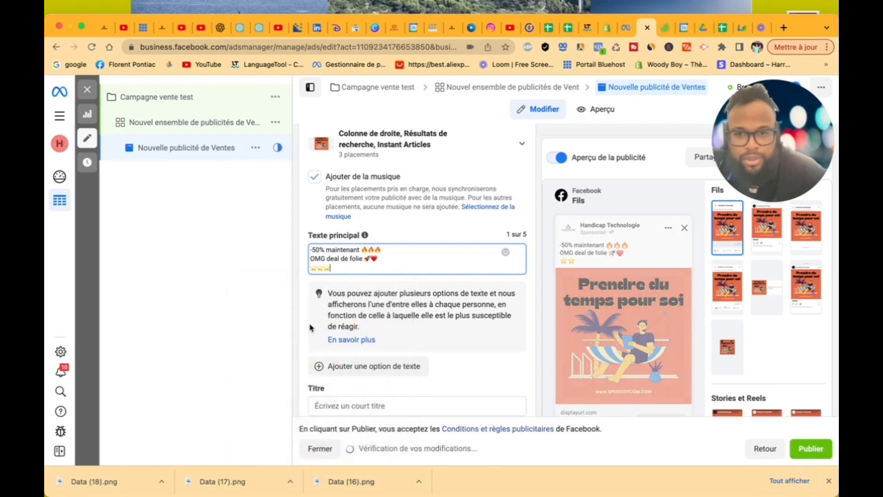
key(ctrl+super+space)
click(305, 325)
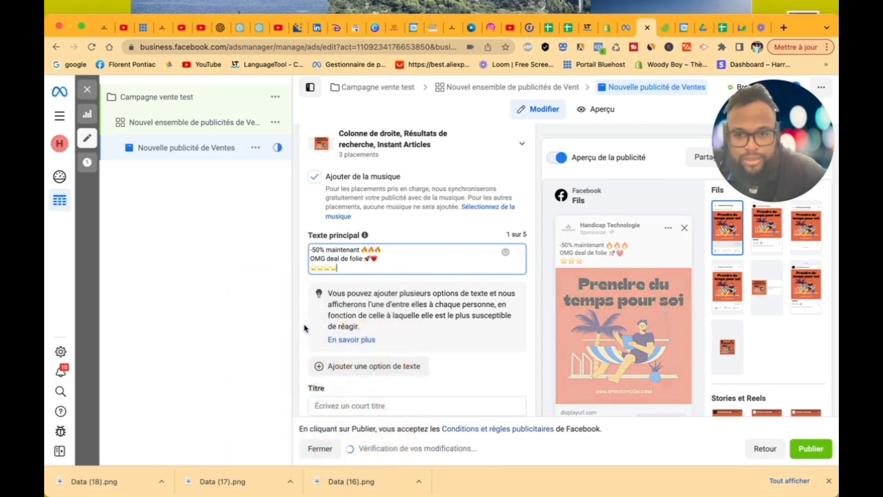
key(ctrl+super+space)
click(305, 325)
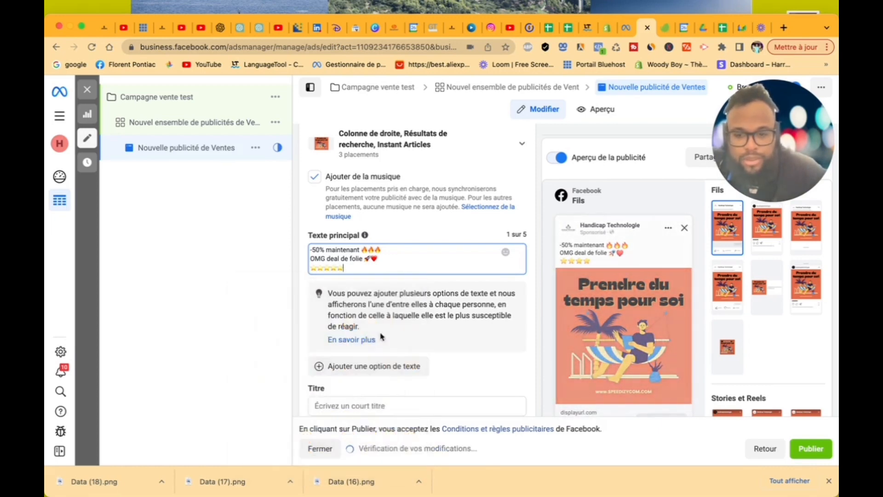
text(4,8)
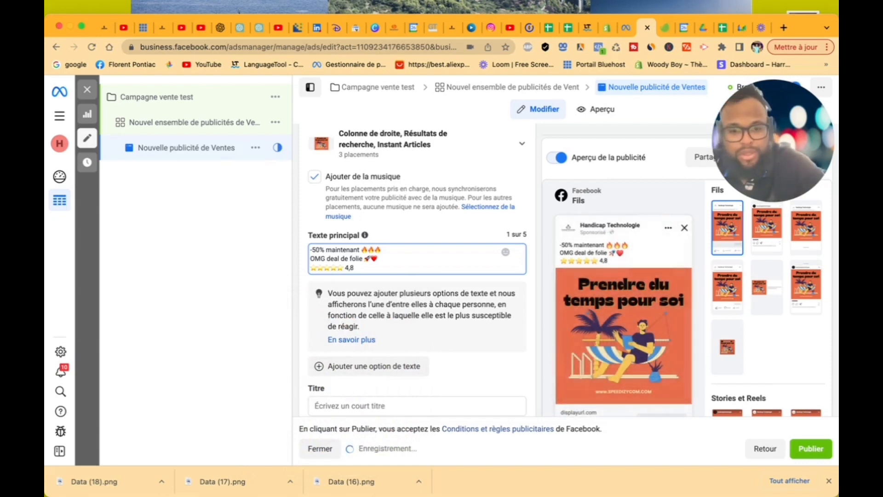
text(/5)
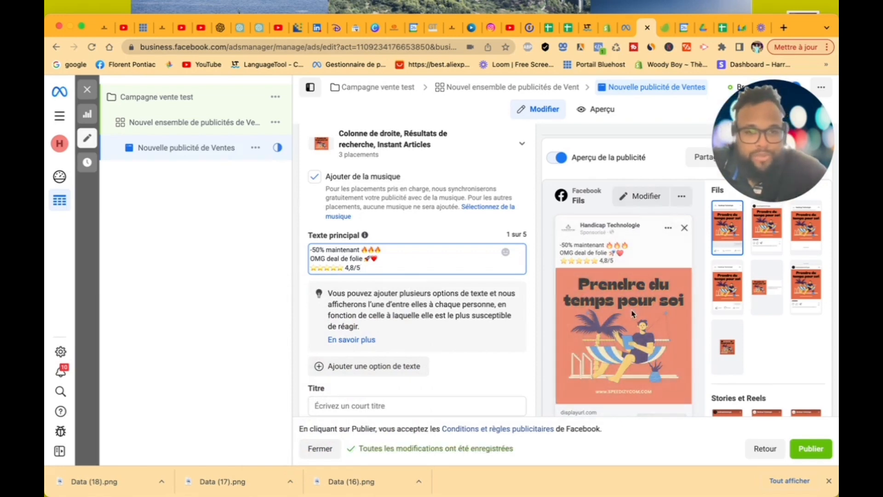
- Enter "Bracelet en Cuir" as the ad's title
scroll(445, 366, down, 3)
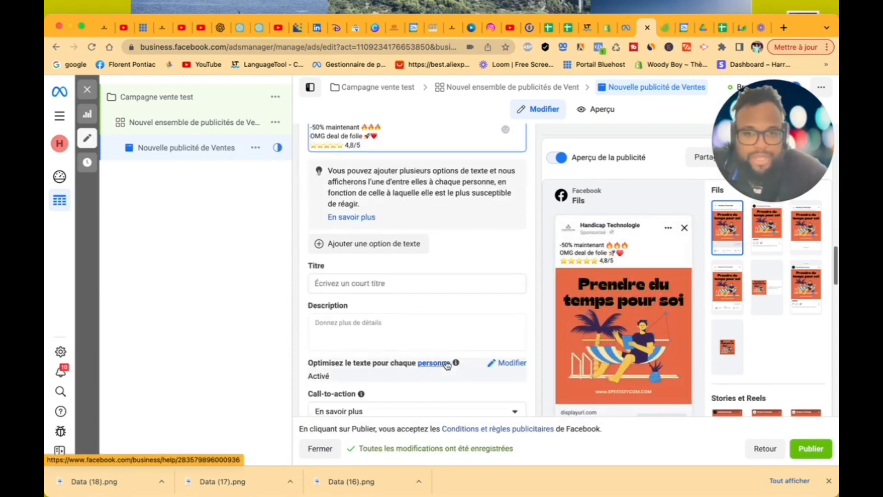
scroll(615, 327, down, 4)
scroll(616, 327, up, 4)
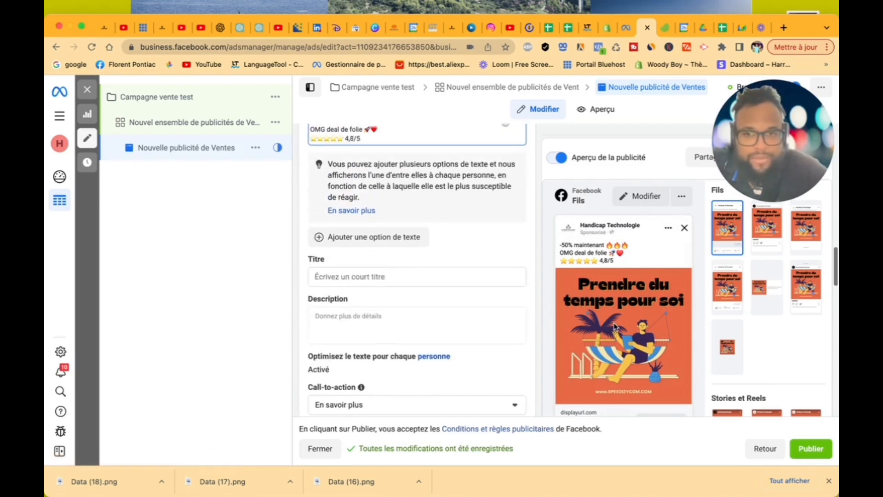
scroll(492, 368, down, 2)
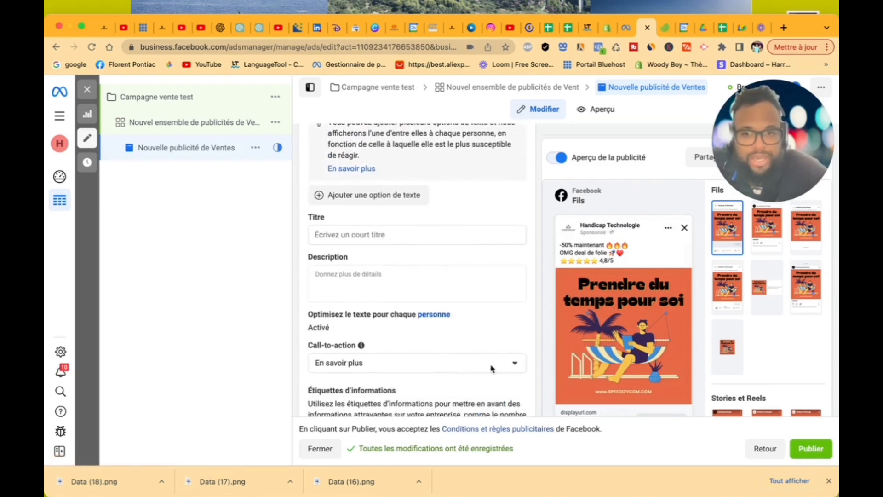
scroll(490, 322, up, 2)
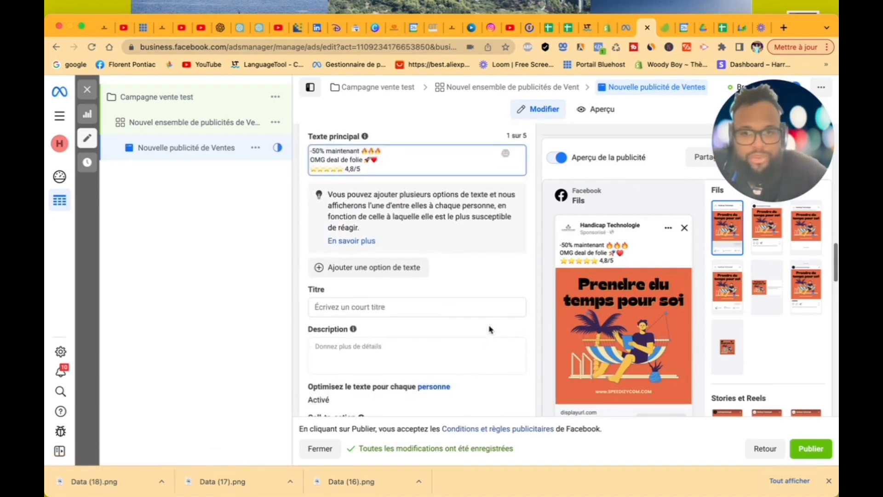
click(387, 306)
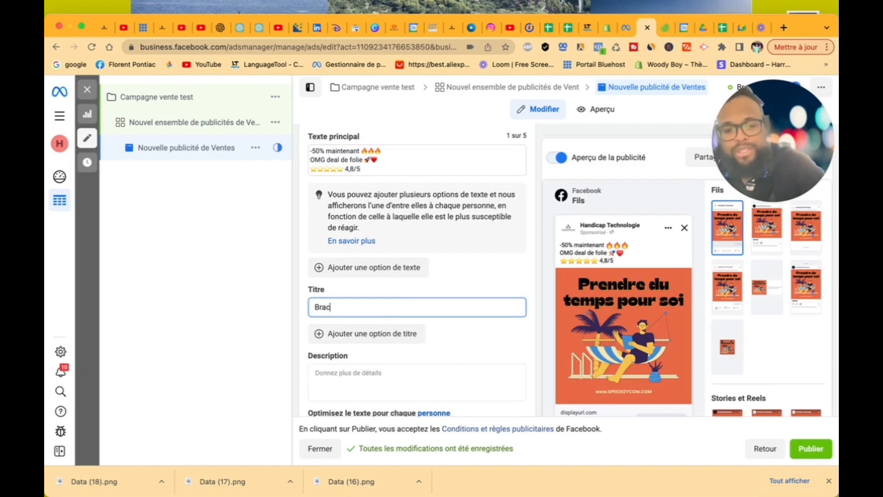
text(Bracelet)
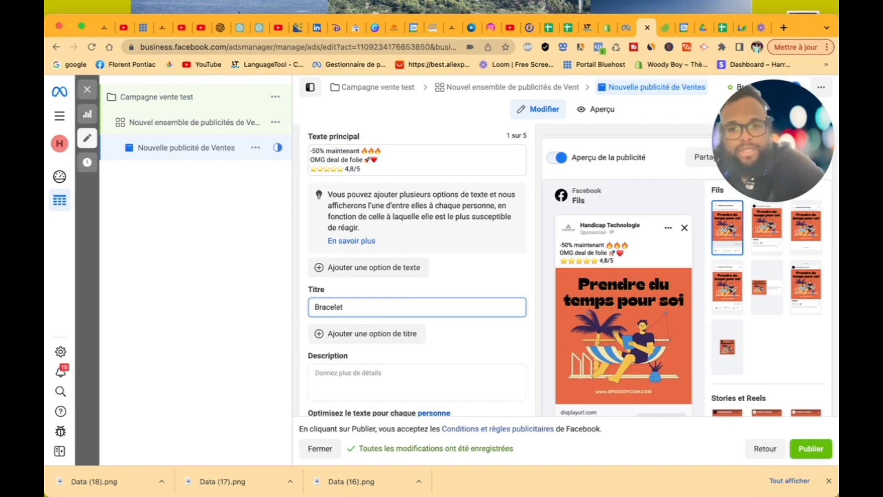
text( en)
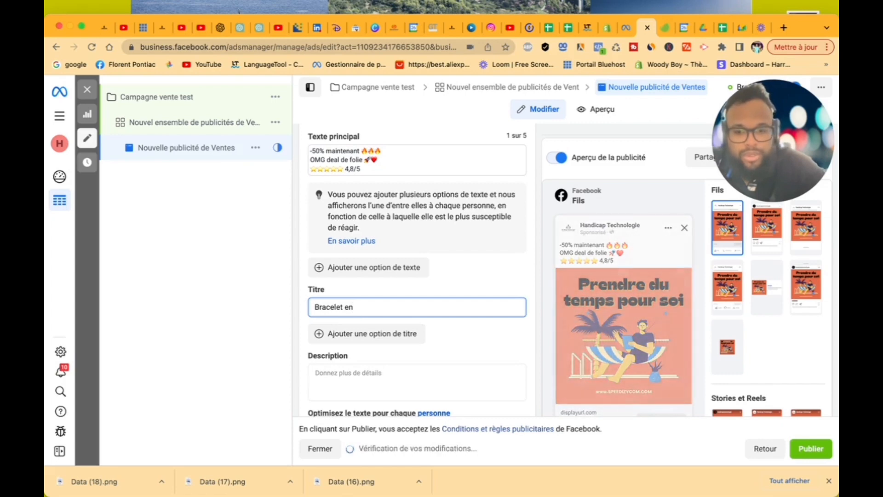
text( Cuir)
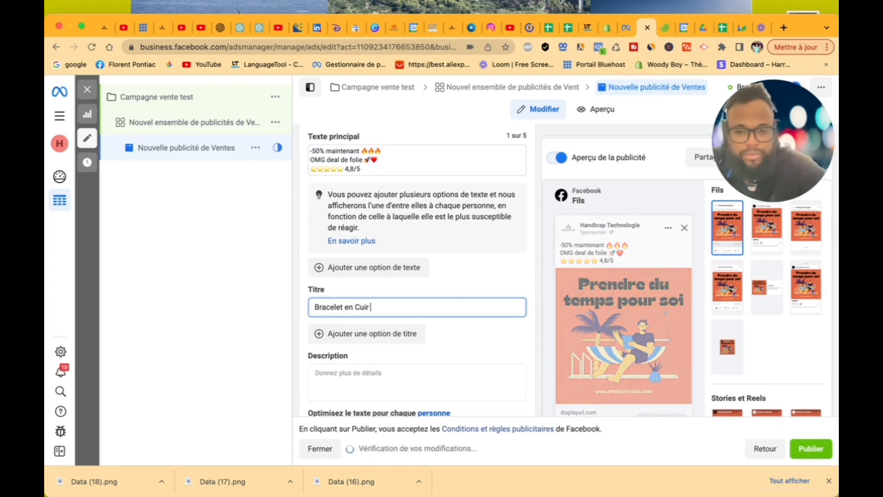
- Extend the title with a discount so it reads "-50% sur nos Bracelets en Cuir"
mouse_move(618, 332)
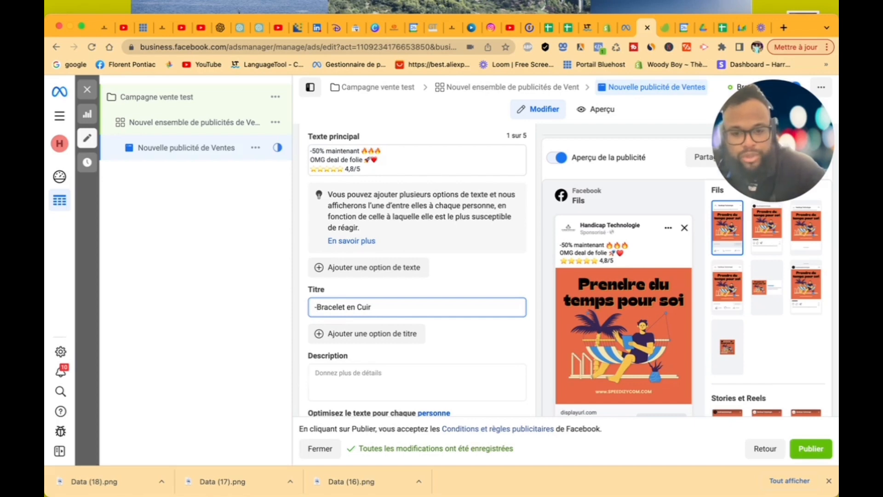
text(50% )
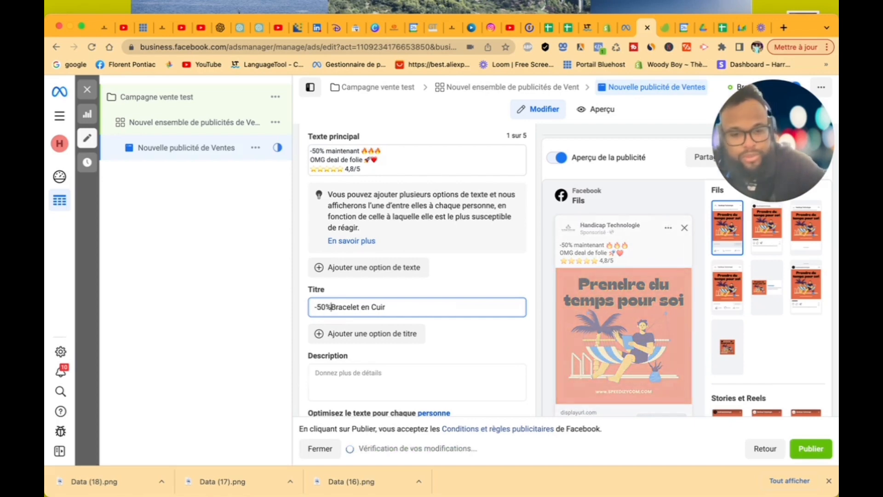
text(sur)
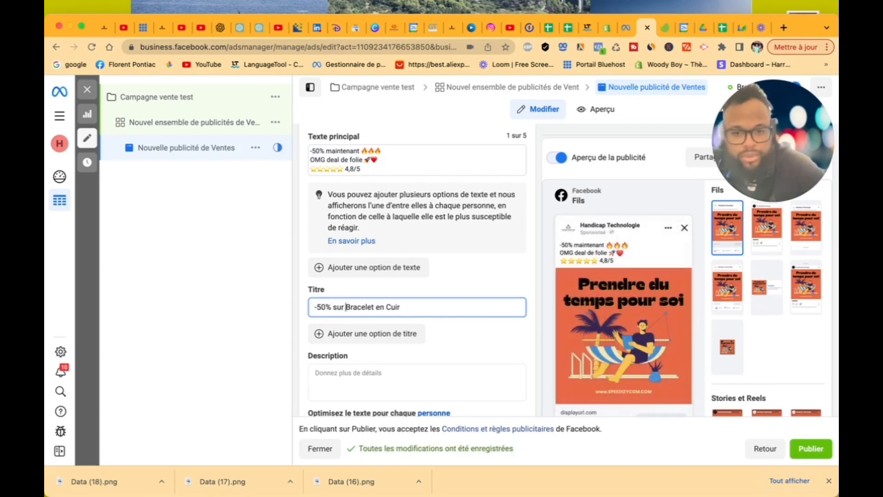
text( nos)
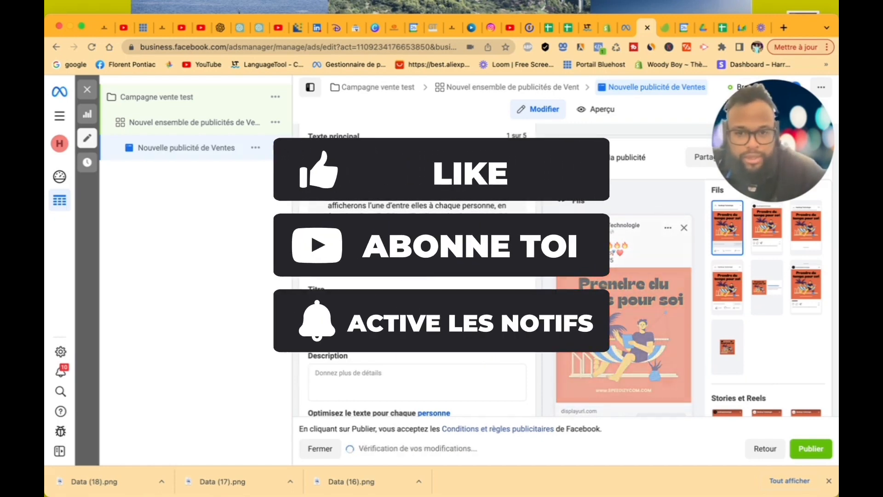
- Switch to the Speedizycom website, open its "Création de site web" page and copy that page's address for the ad's destination
scroll(740, 333, down, 10)
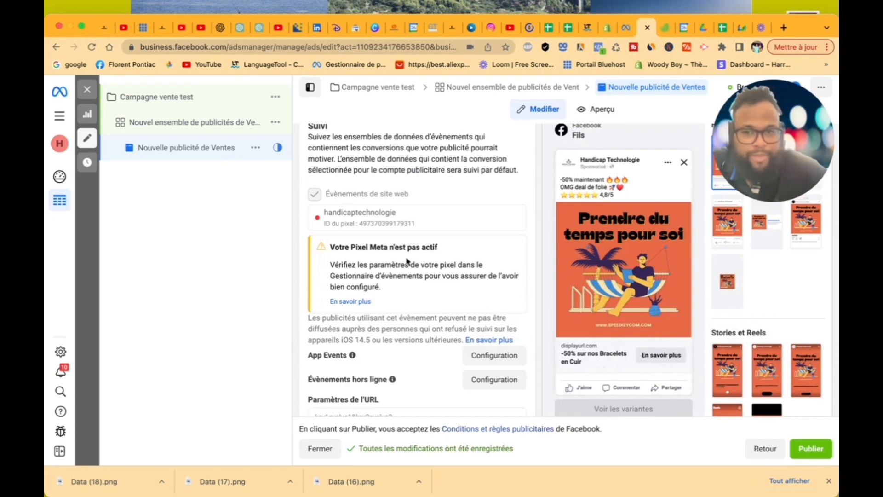
scroll(407, 259, up, 10)
scroll(407, 259, up, 2)
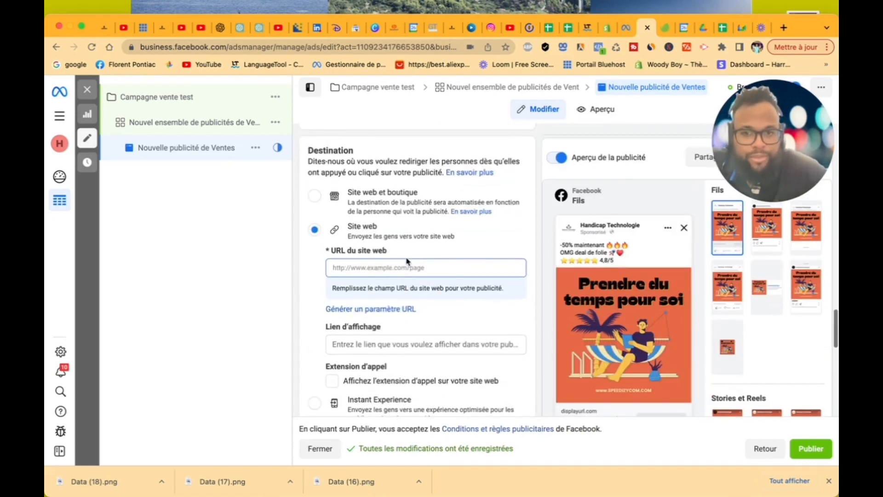
click(391, 276)
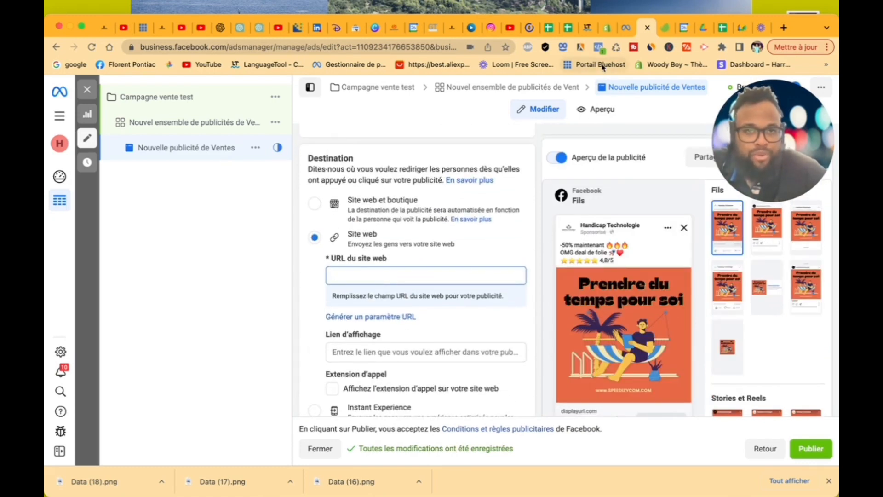
click(447, 32)
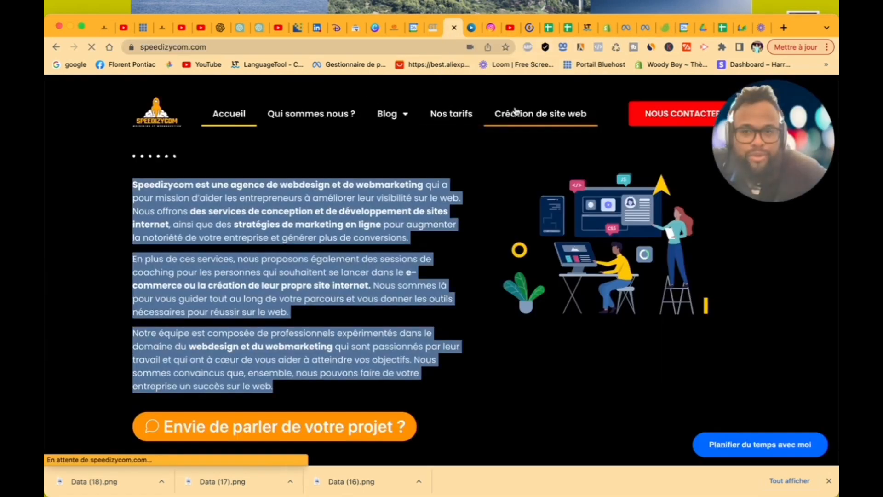
click(161, 46)
key(ctrl+c)
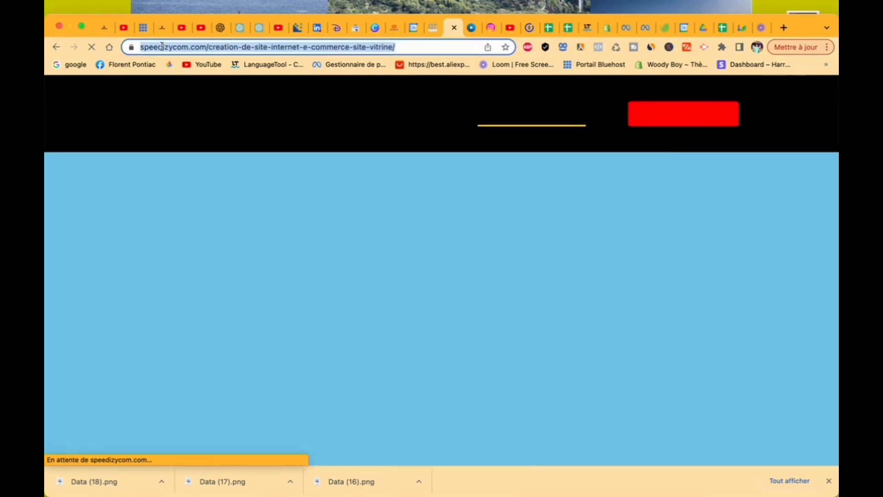
right_click(162, 47)
click(187, 122)
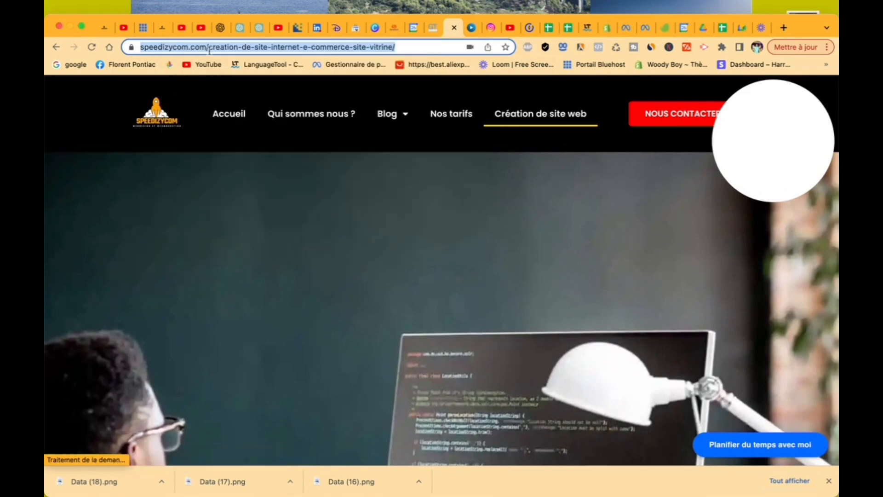
click(643, 27)
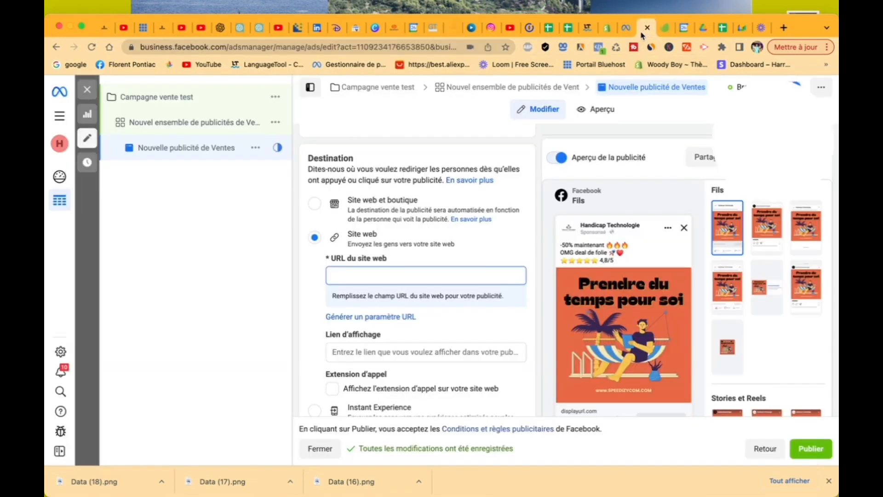
click(385, 275)
right_click(385, 275)
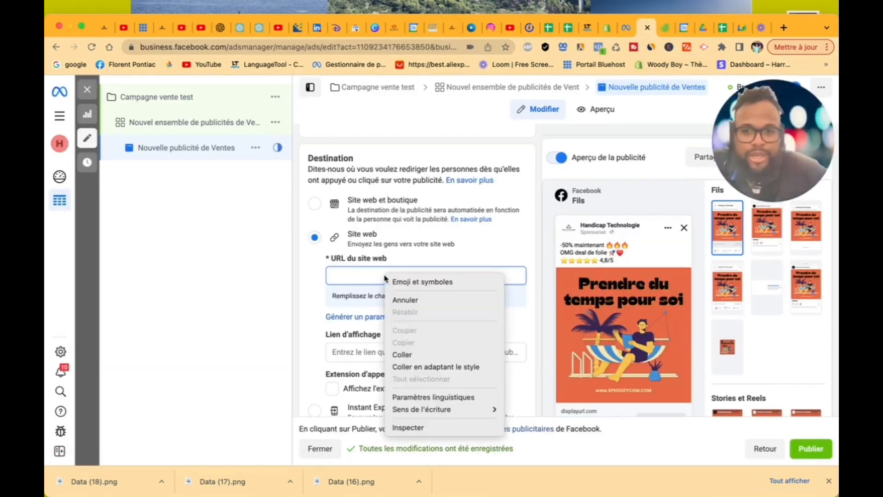
click(407, 356)
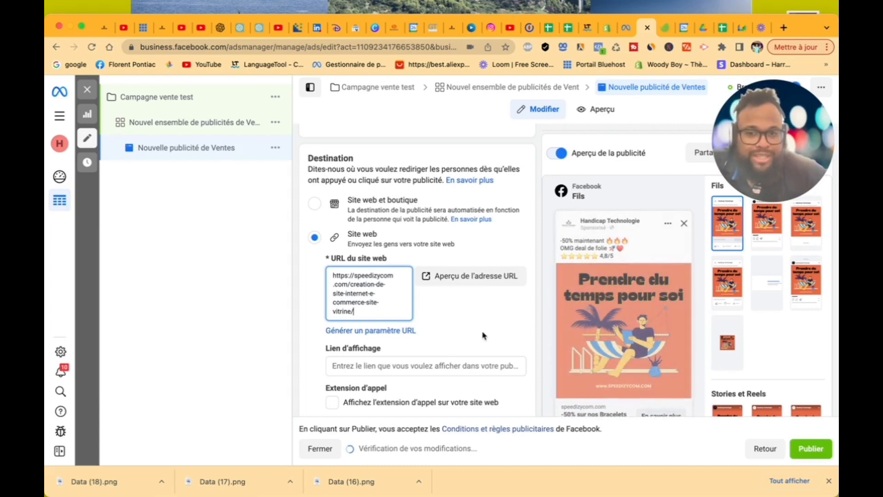
- Change the ad's call-to-action to "Acheter"
scroll(480, 337, up, 1)
scroll(480, 337, up, 6)
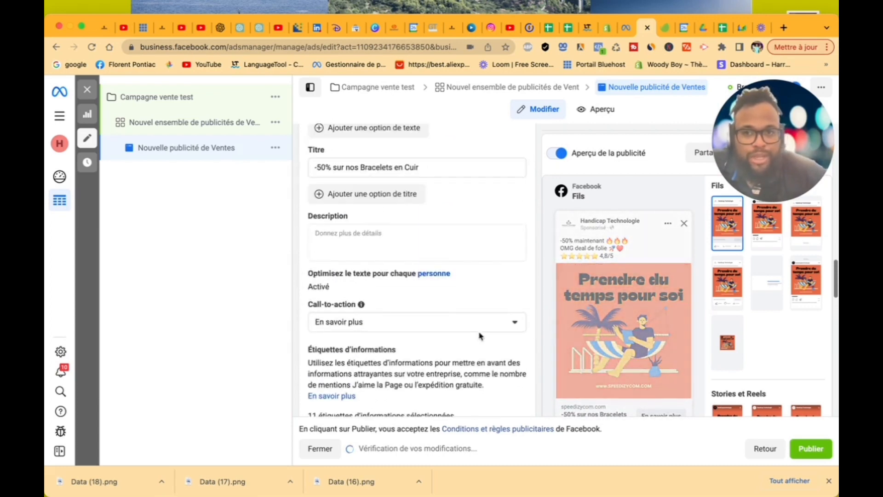
click(446, 327)
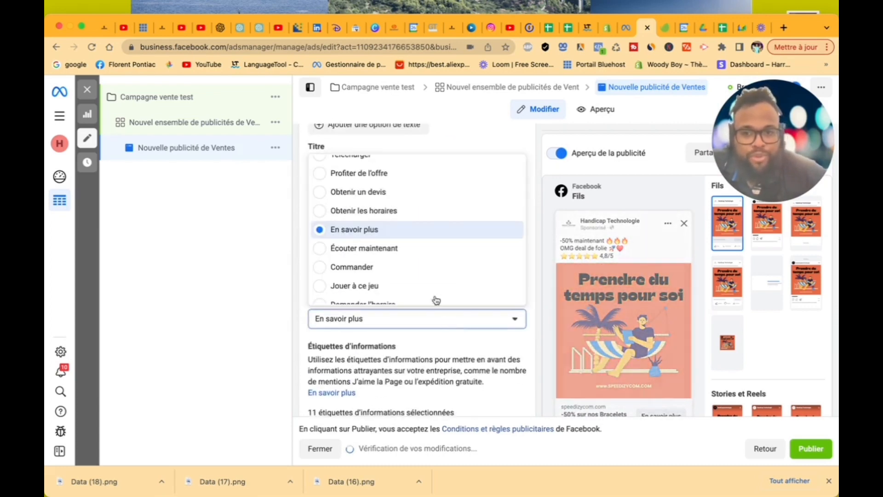
scroll(433, 282, up, 1)
scroll(433, 282, up, 3)
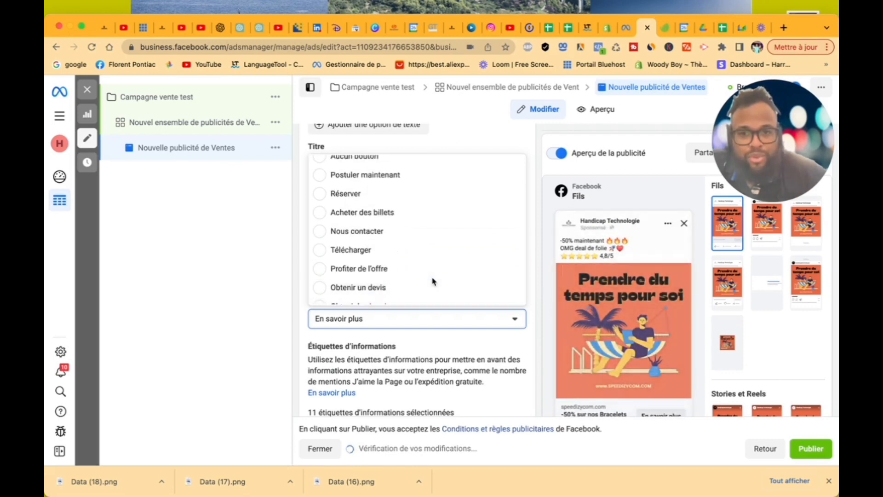
scroll(433, 282, down, 7)
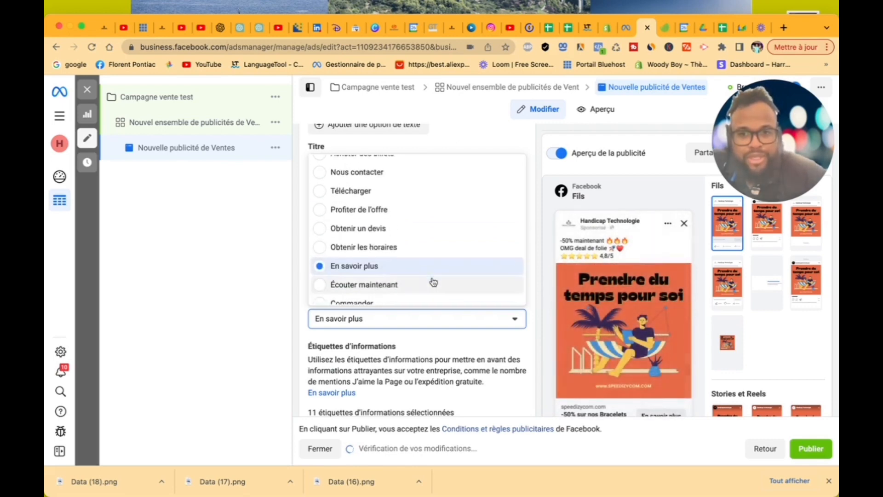
scroll(433, 282, down, 1)
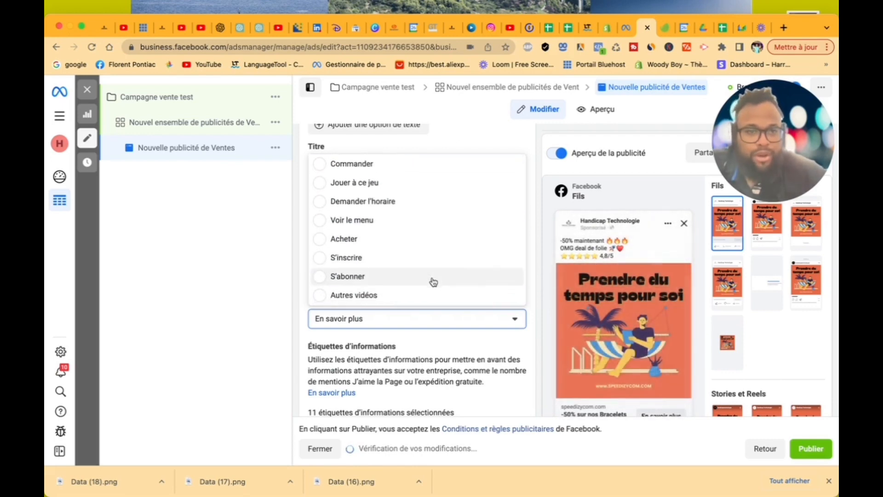
click(423, 247)
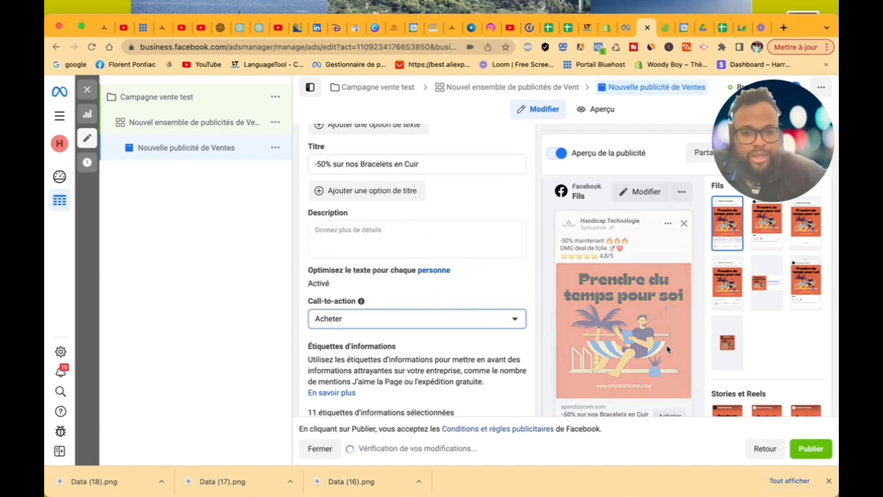
- Review the ad's full setup, from the tracking settings back through the format, content placements and primary text
scroll(440, 311, down, 12)
scroll(667, 349, down, 3)
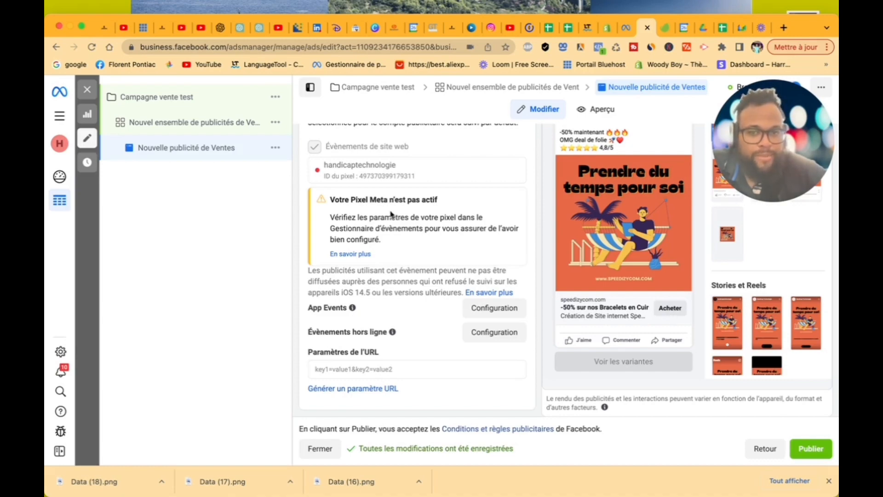
scroll(391, 214, up, 15)
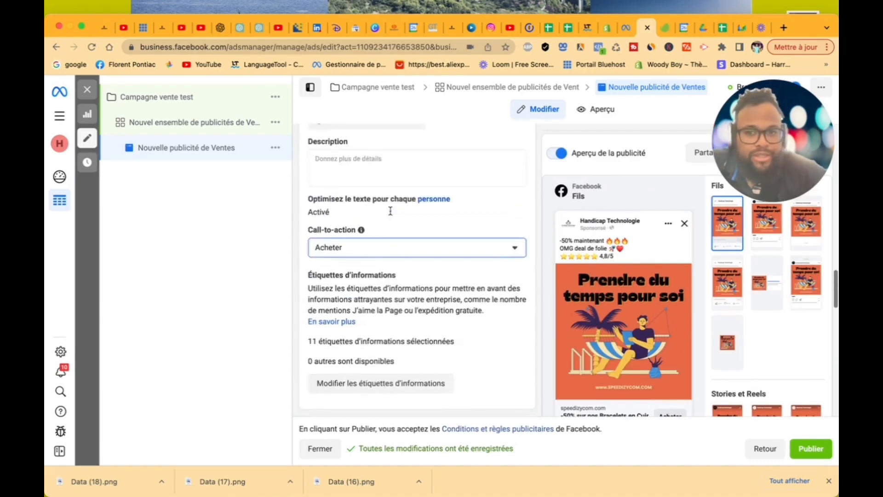
scroll(391, 211, up, 15)
scroll(391, 214, down, 5)
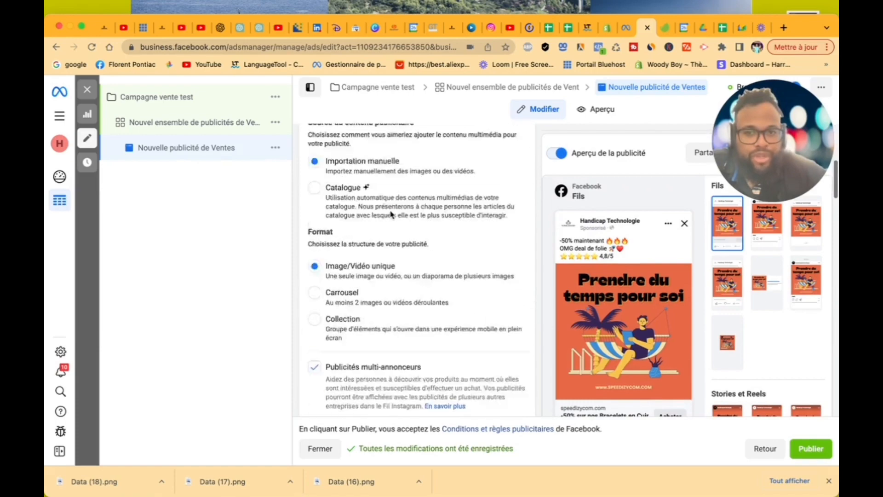
scroll(391, 214, down, 5)
scroll(390, 214, up, 7)
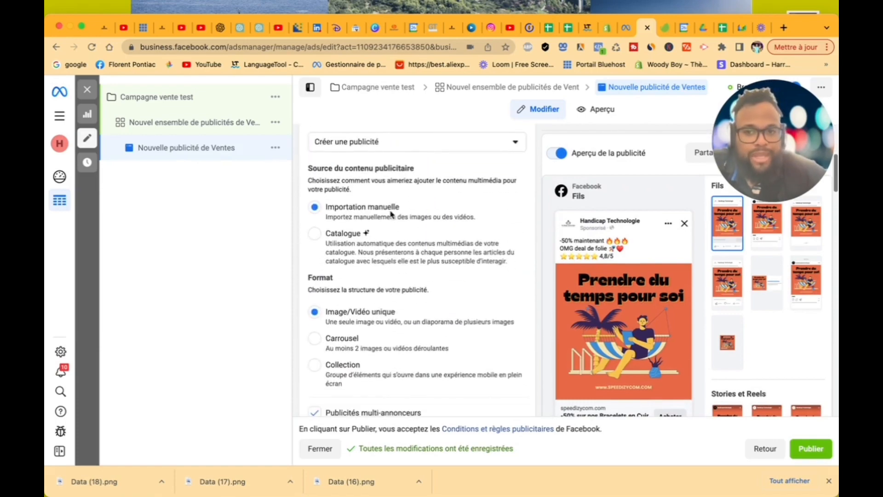
scroll(390, 214, down, 8)
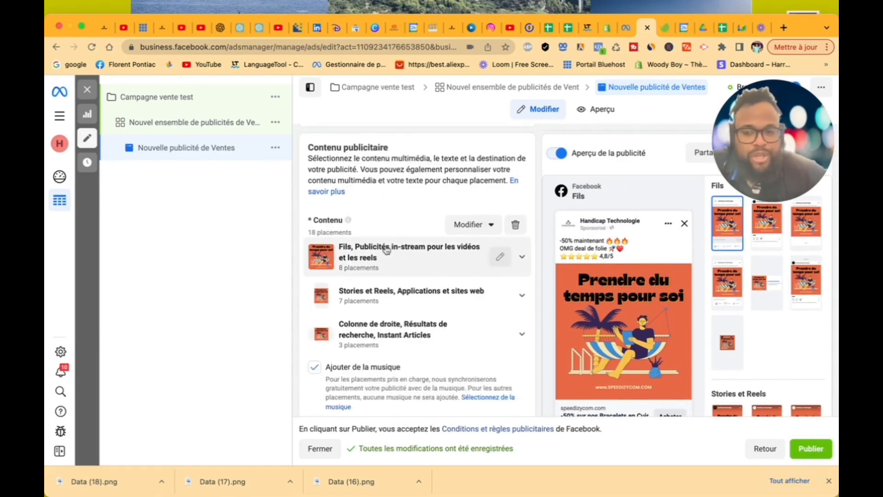
scroll(385, 249, down, 5)
scroll(386, 248, up, 3)
scroll(386, 248, up, 1)
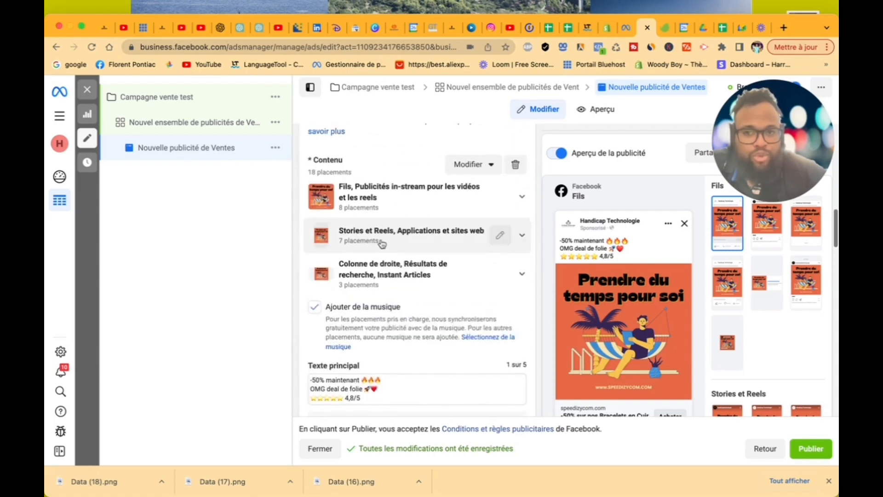
- Duplicate the ad Nouvelle publicité de Ventes within its original campaign, making 2 copies
click(276, 155)
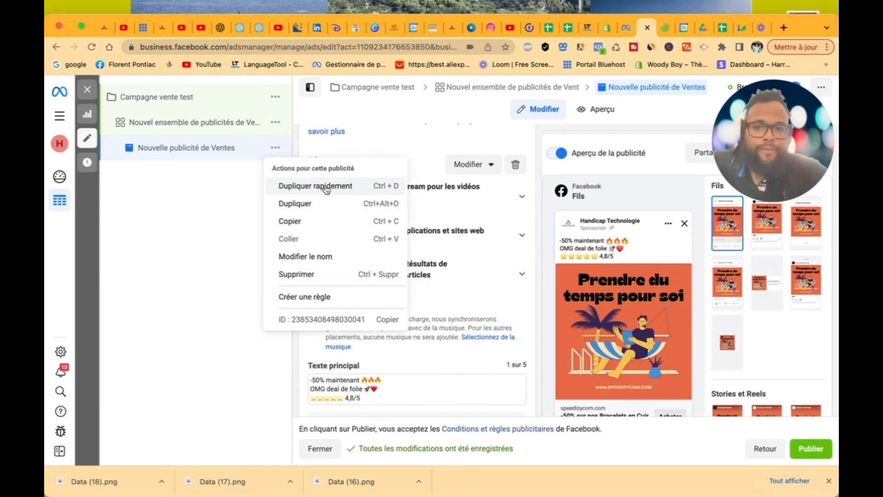
click(324, 208)
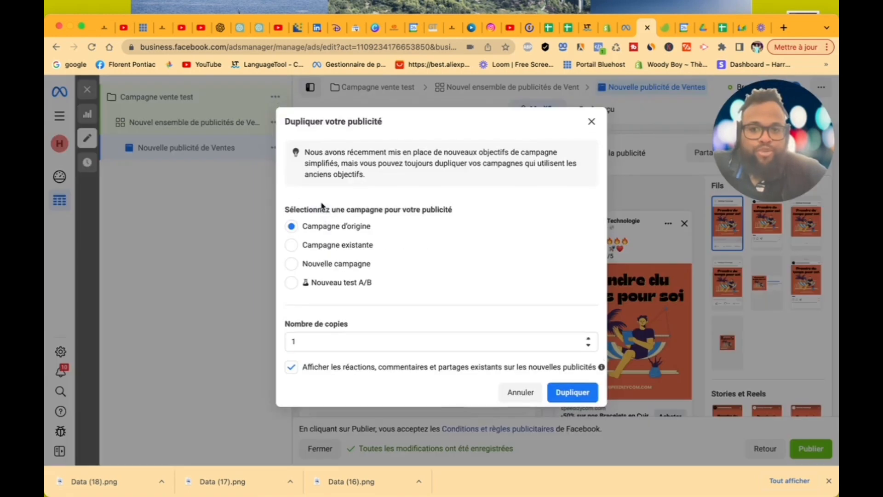
click(588, 349)
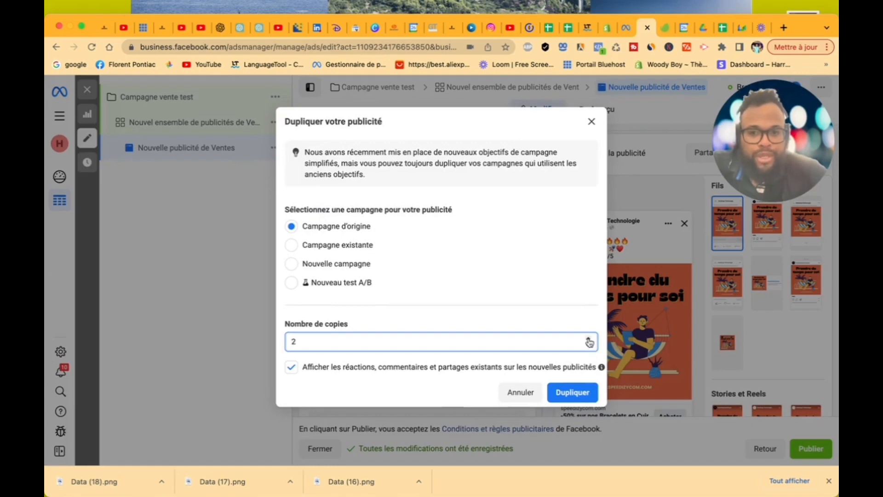
click(572, 392)
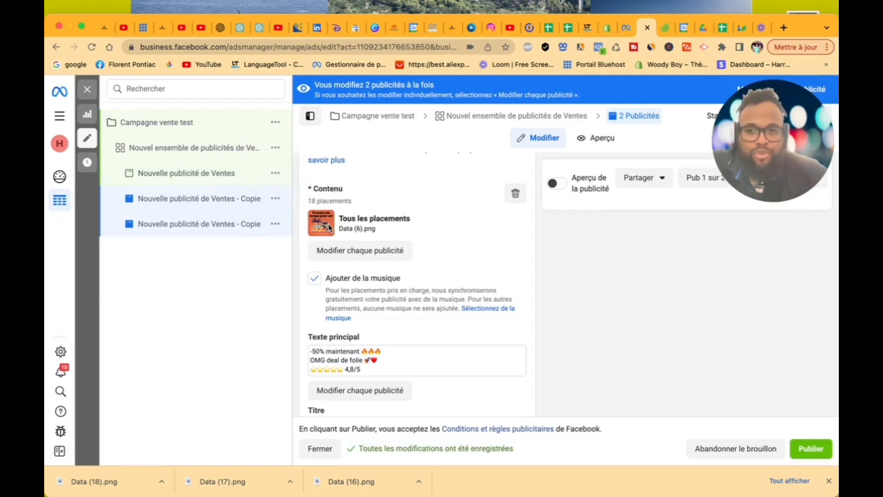
- Remove all media from the first copied ad and open the video selection for its content
click(217, 201)
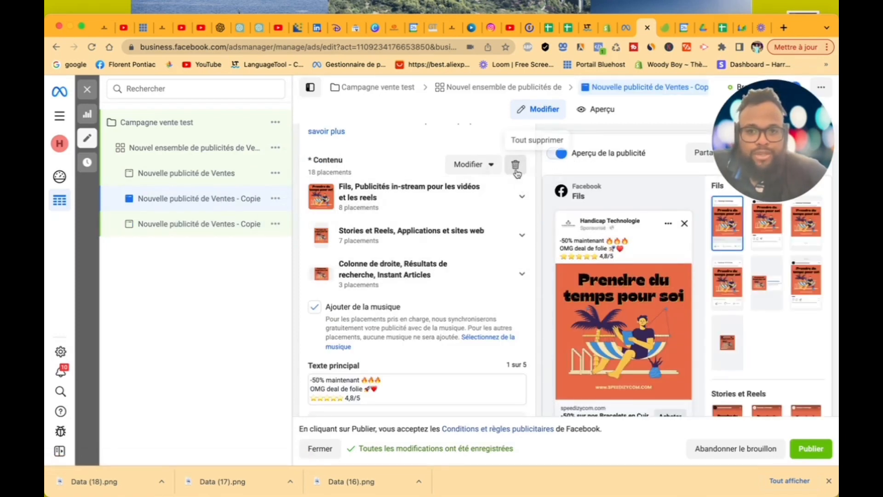
click(516, 164)
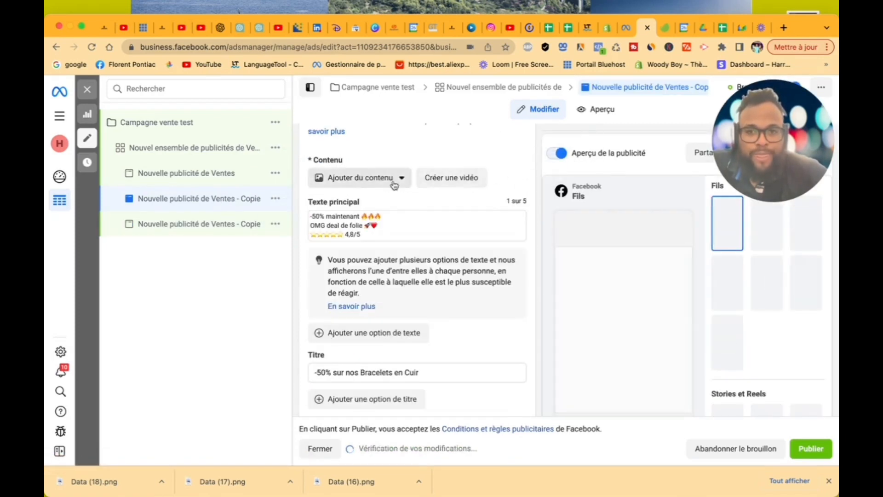
click(388, 179)
click(372, 222)
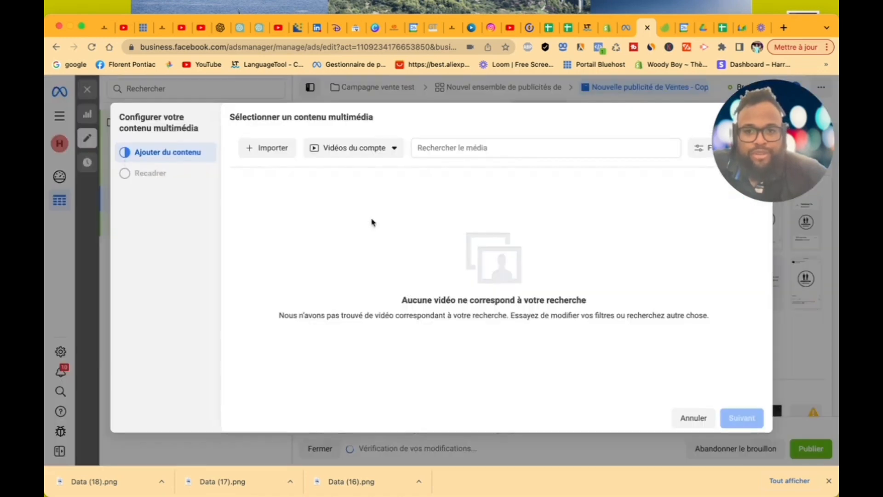
- Try to import cheers-leonardo-di-caprio.gif from the Téléchargements folder as the copied ad's media
click(273, 148)
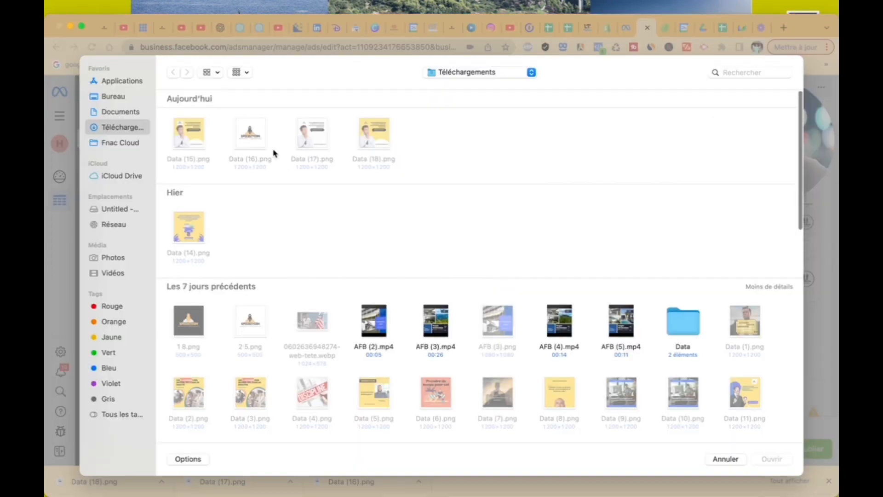
scroll(468, 314, down, 8)
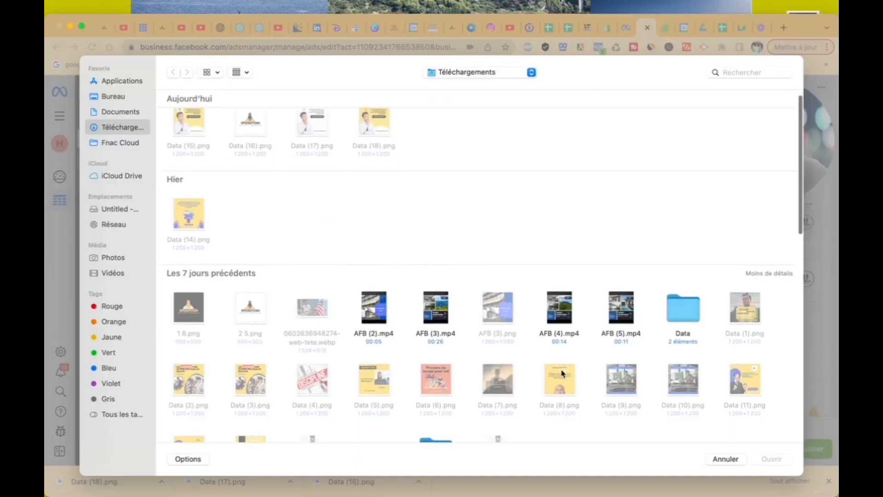
scroll(561, 374, down, 5)
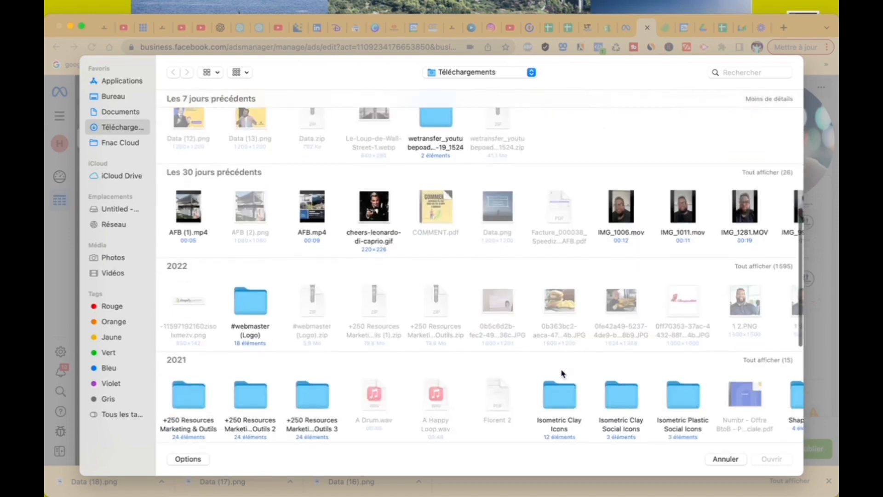
scroll(561, 373, down, 10)
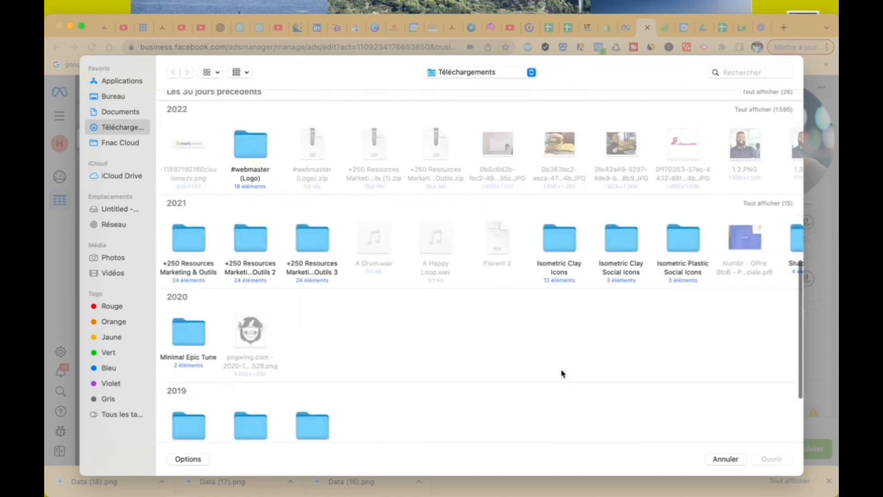
scroll(562, 374, up, 20)
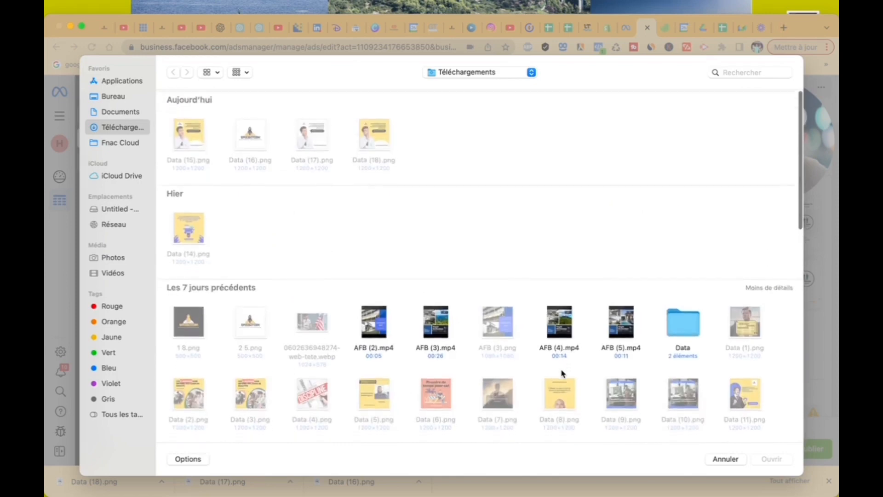
scroll(562, 373, down, 4)
scroll(561, 373, down, 4)
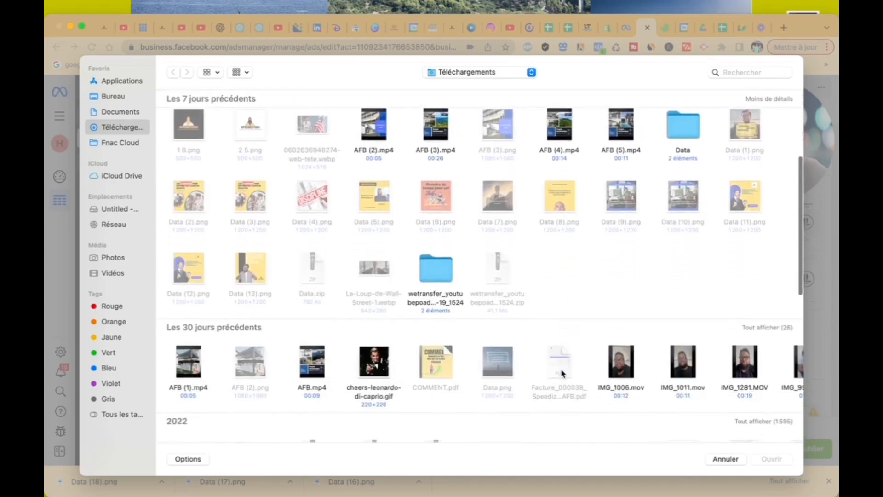
click(374, 318)
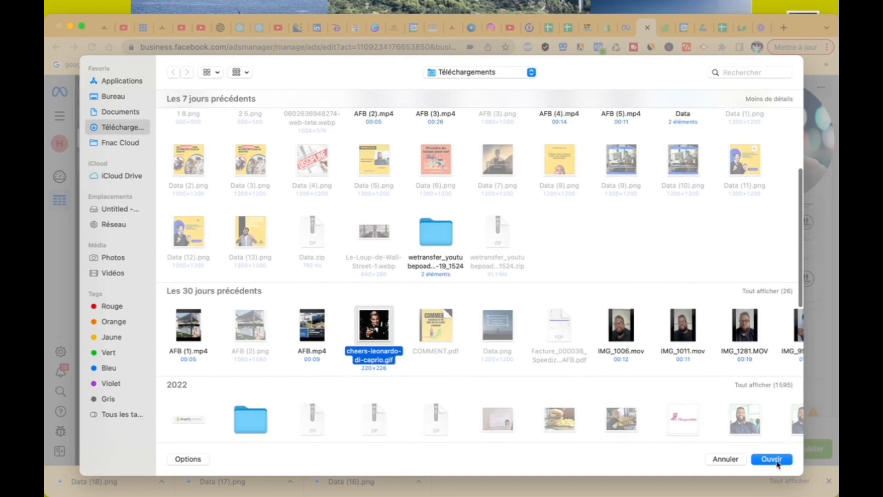
click(776, 461)
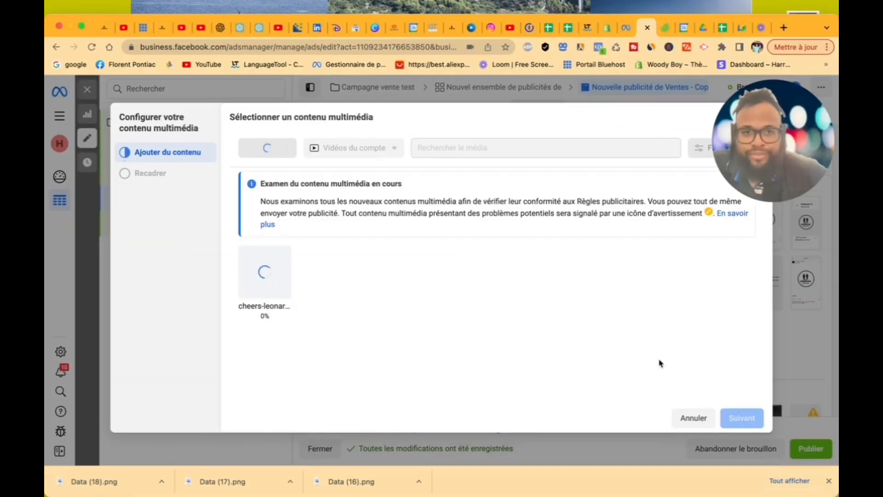
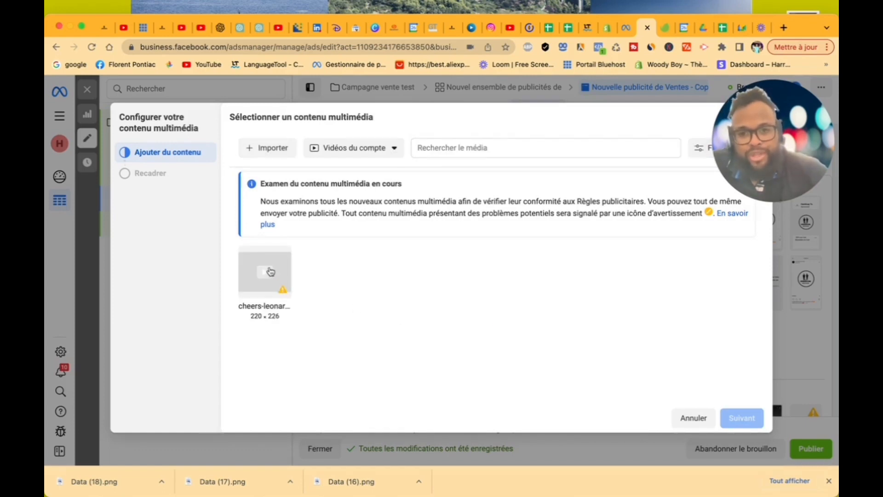
- Import the video AFB (5).mp4 from the Téléchargements folder for the copied ad
click(269, 146)
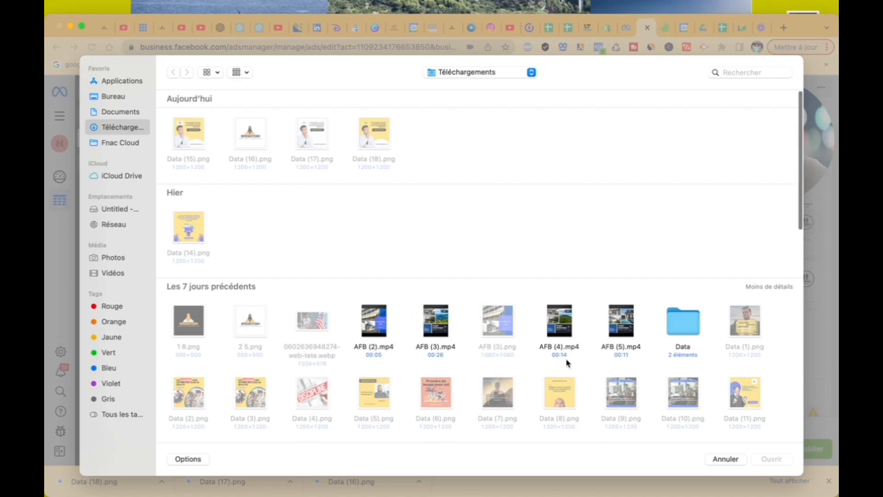
scroll(617, 329, down, 5)
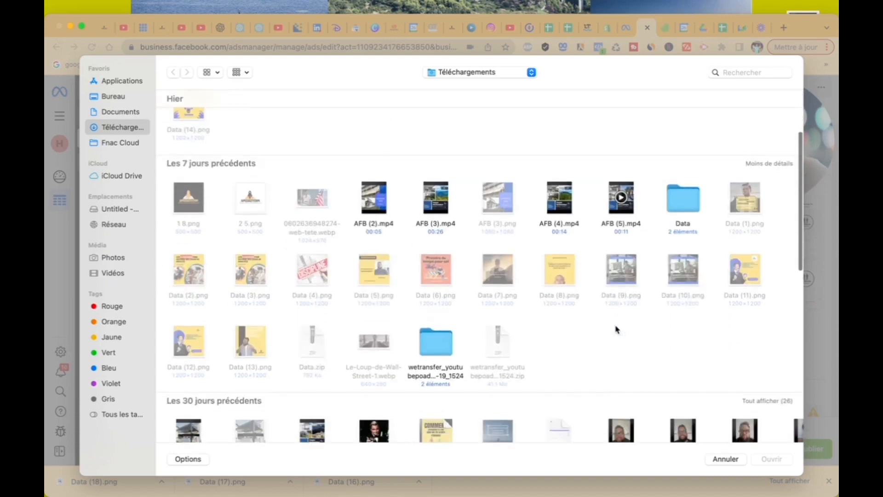
scroll(617, 328, down, 3)
scroll(617, 329, up, 2)
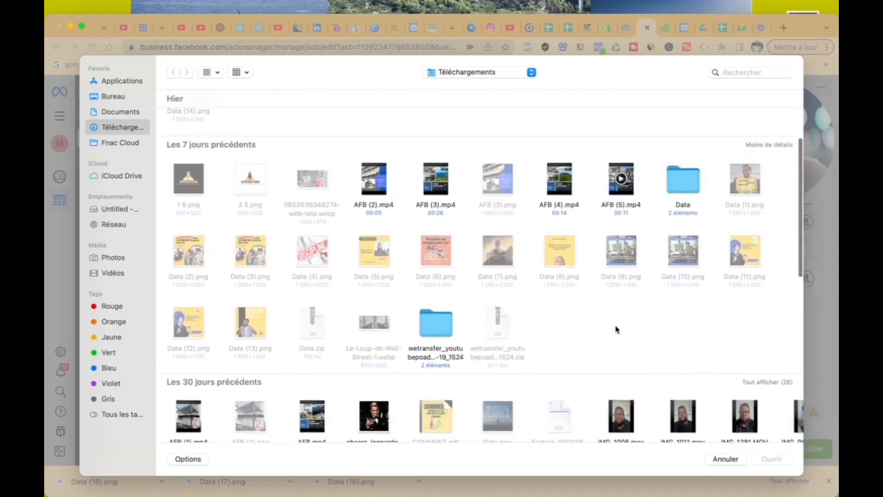
click(616, 196)
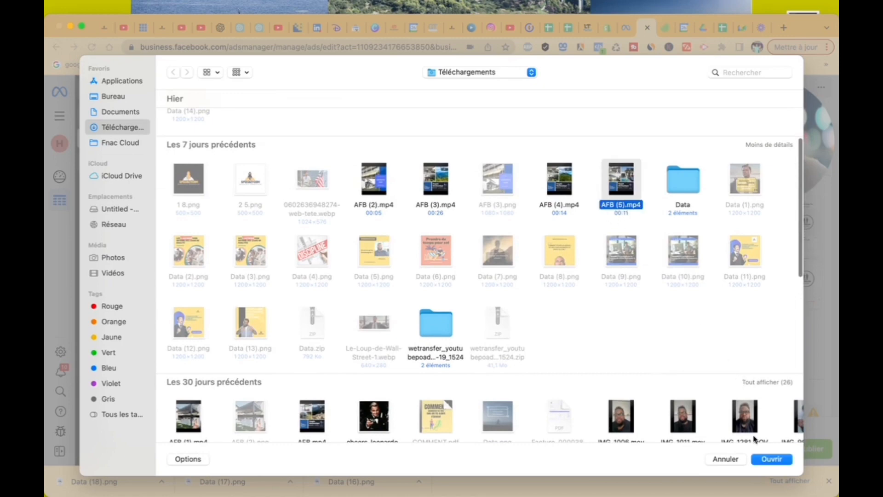
- Import AFB (5).mp4 from the Téléchargements folder as the ad's media and continue to the cropping stage
click(378, 189)
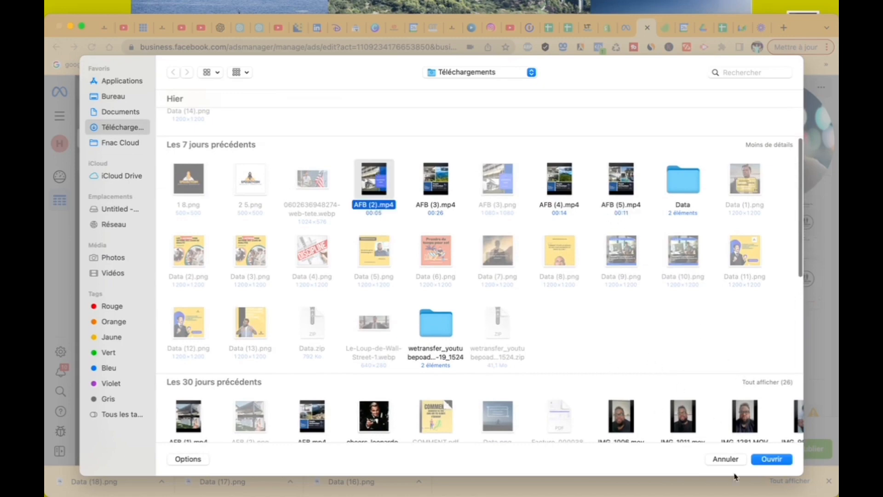
click(623, 187)
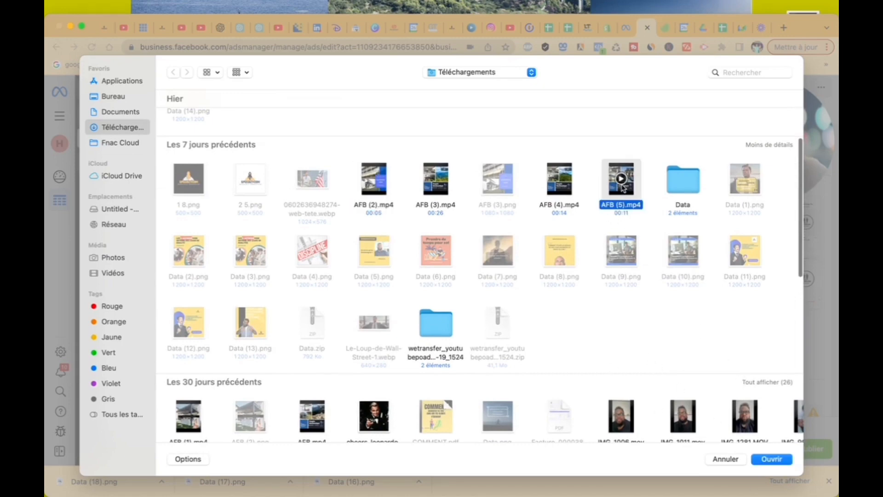
click(780, 462)
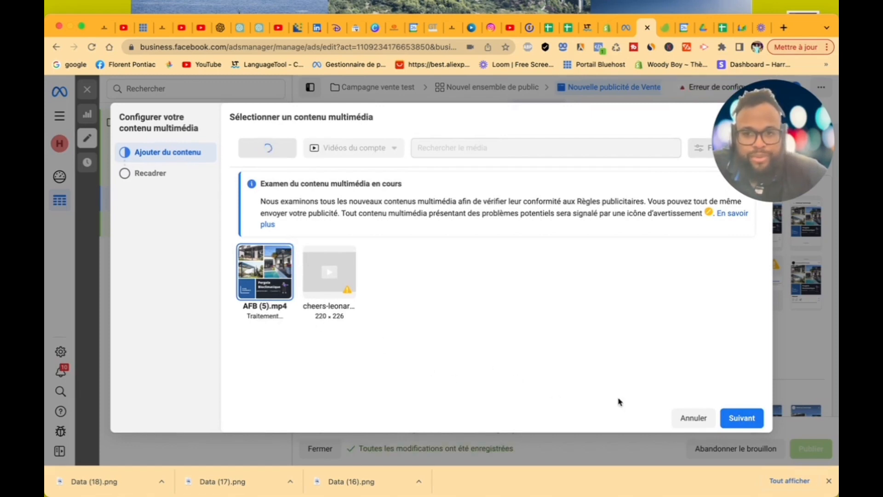
click(746, 417)
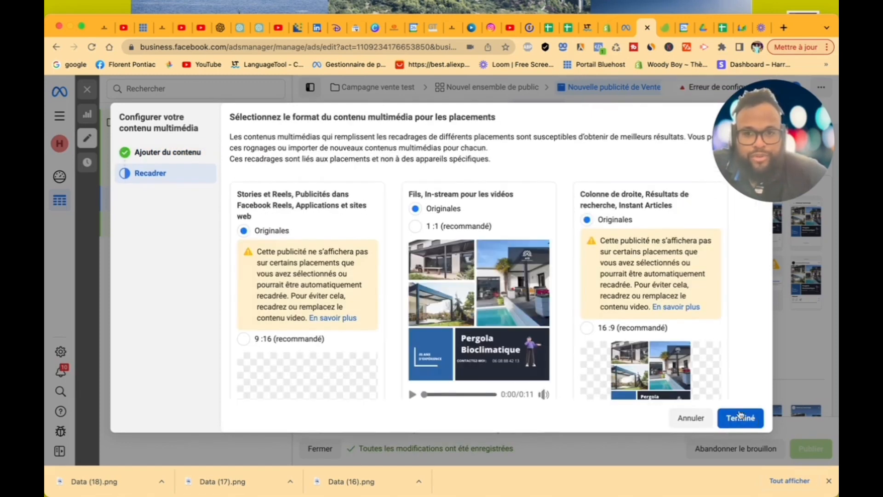
- Try the 9:16 crop for the Stories and Reels placements, restore the original format and finish the media setup
scroll(445, 294, down, 4)
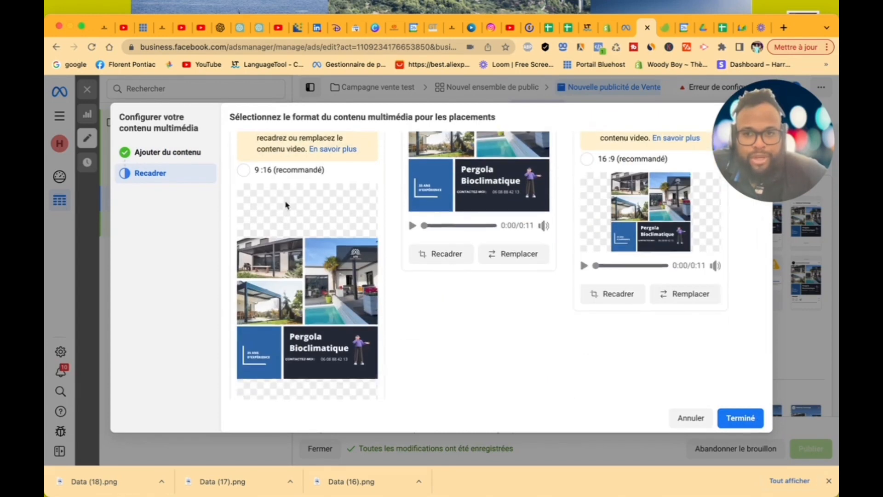
click(242, 171)
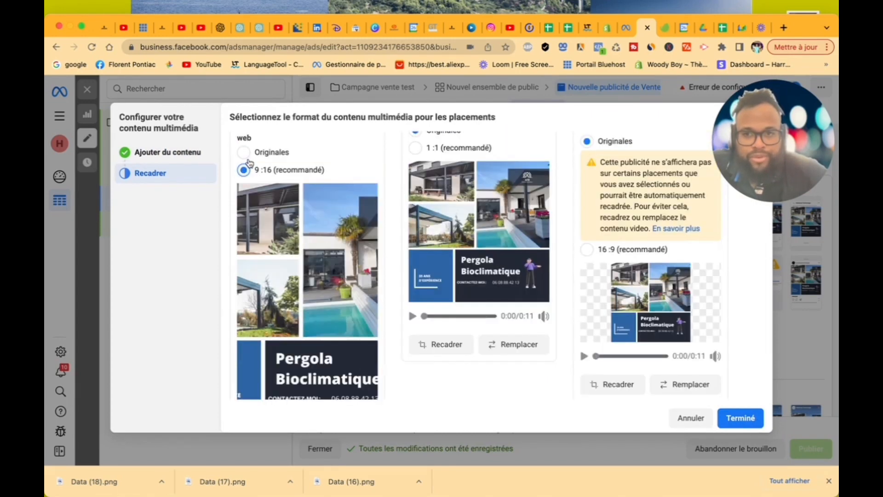
click(244, 153)
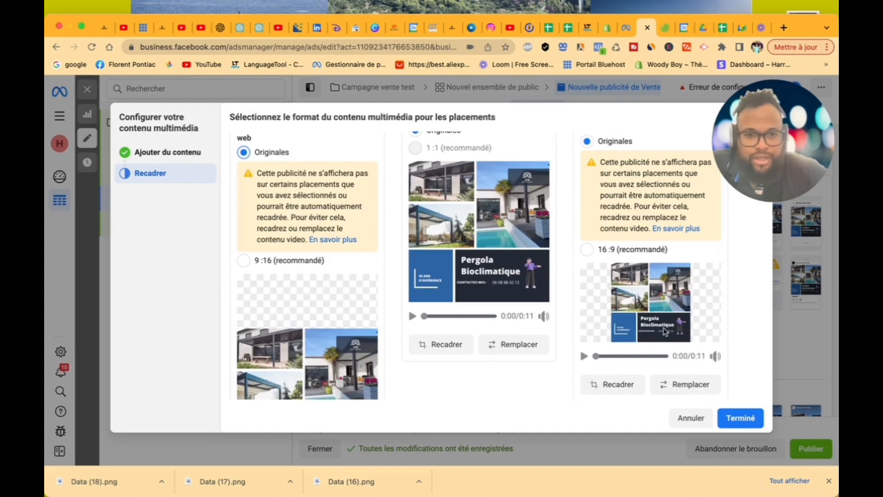
click(742, 418)
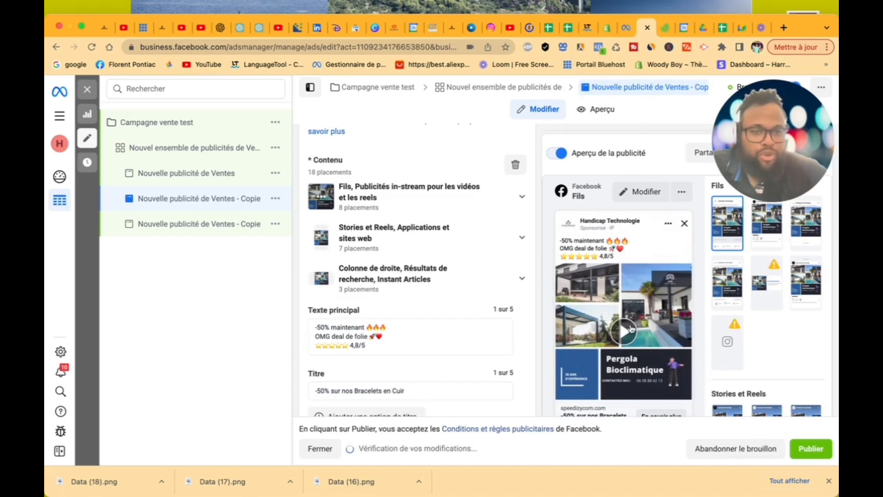
- Play and pause the video in the Facebook feed preview and view the preview sharing options
click(629, 331)
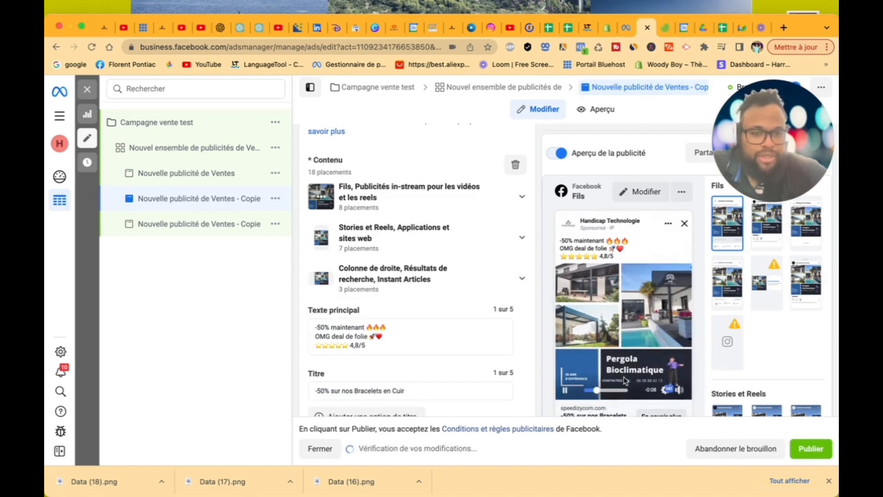
click(565, 391)
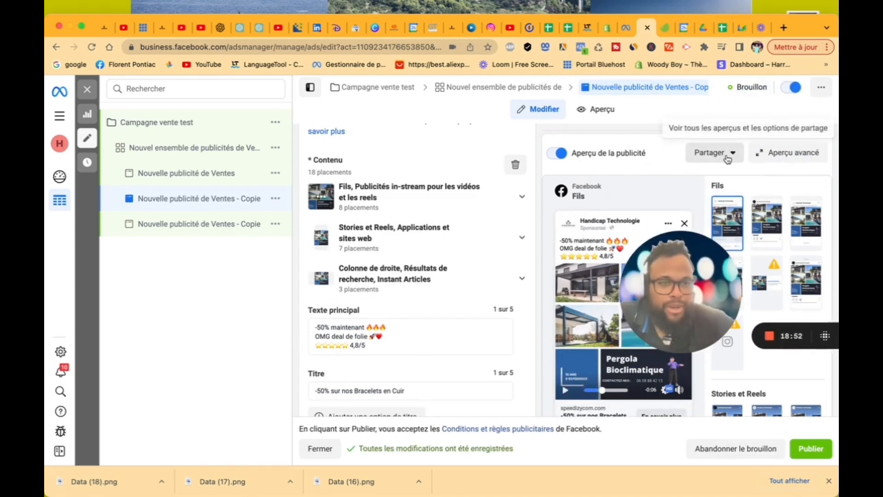
click(727, 157)
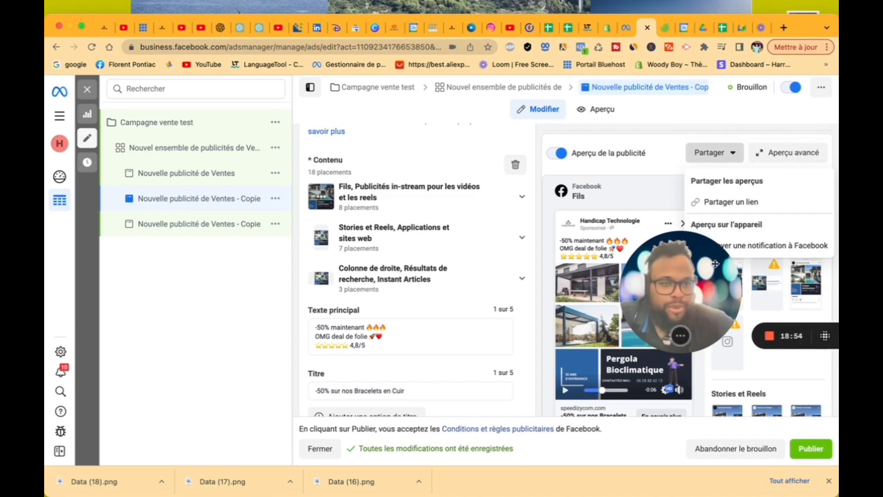
drag(715, 264, 646, 259)
click(694, 247)
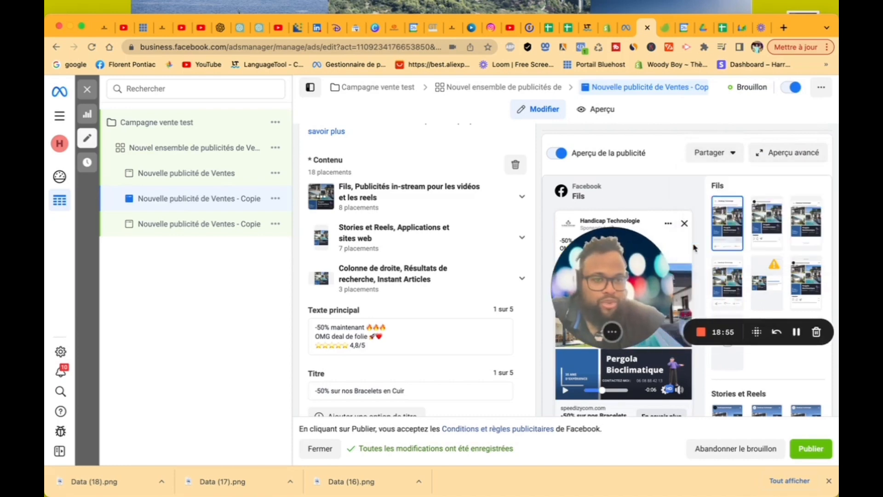
click(730, 155)
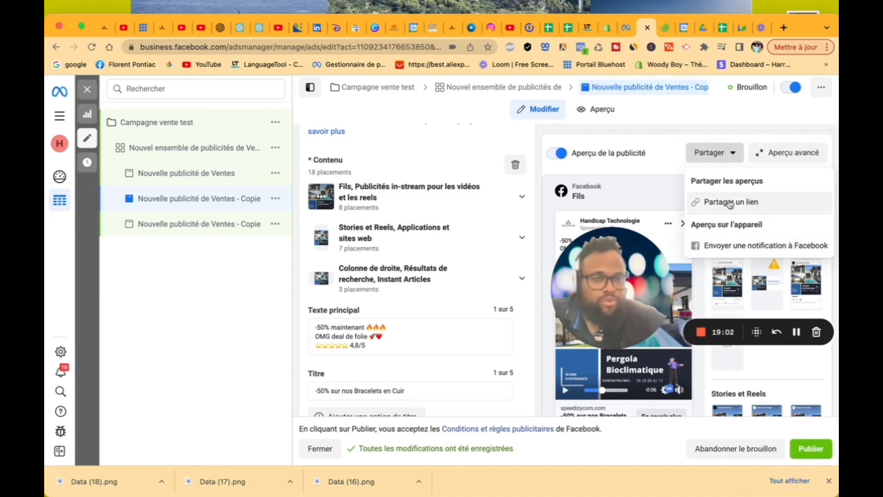
click(644, 192)
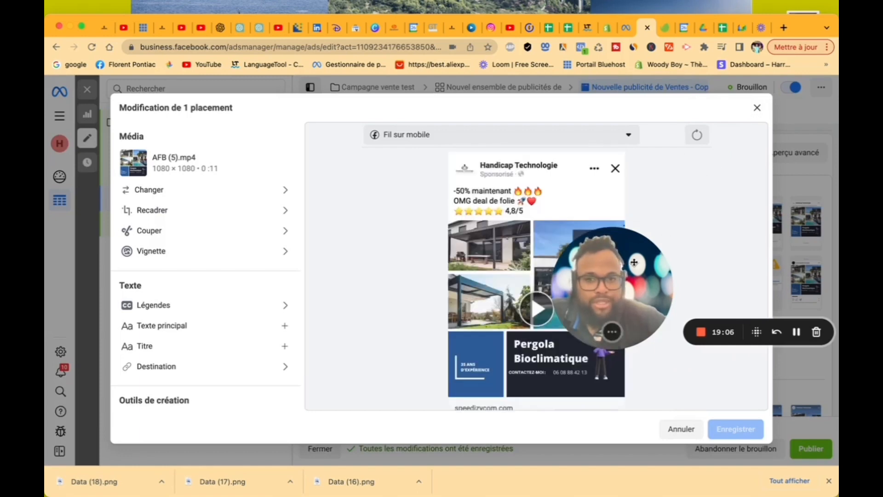
drag(650, 262, 811, 265)
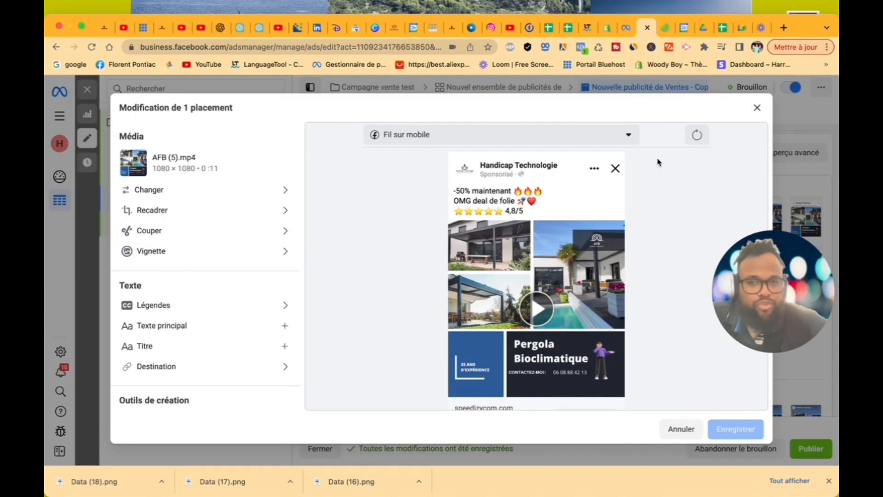
click(757, 108)
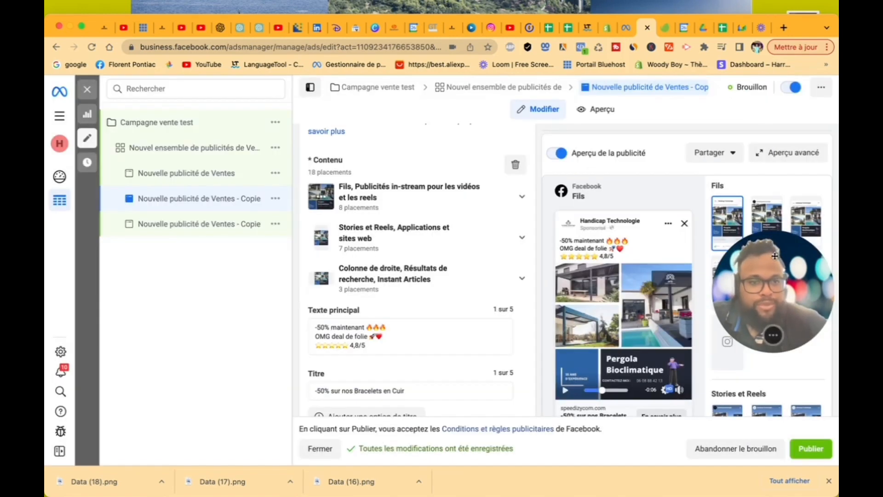
drag(774, 256, 774, 134)
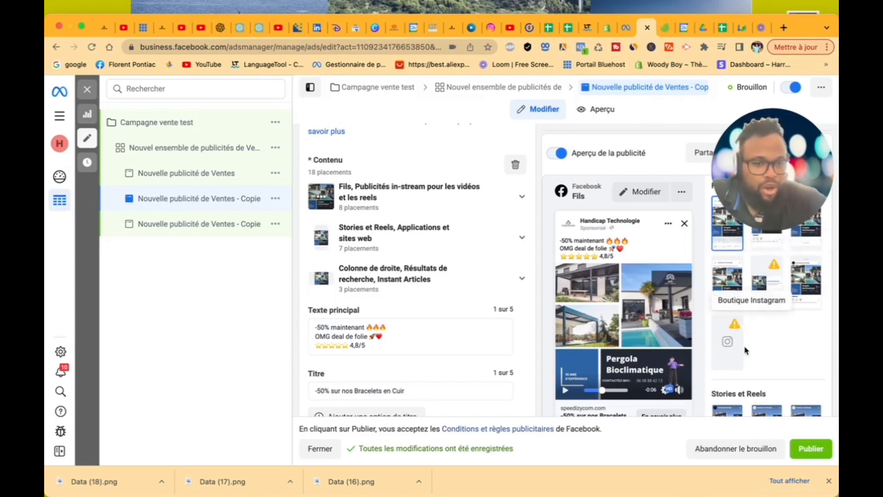
- Replace the video with the image Data (6).png for the Boutique Instagram placement and save the change
scroll(745, 345, down, 2)
scroll(745, 350, down, 3)
scroll(745, 350, up, 3)
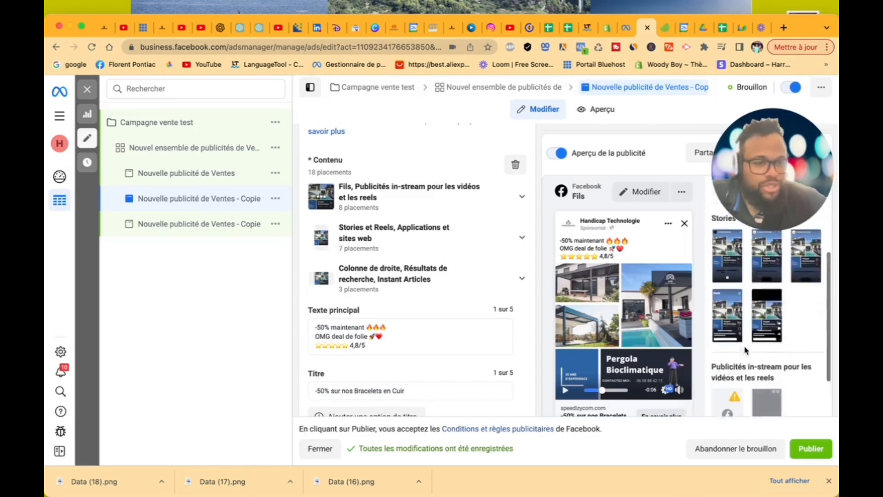
scroll(746, 350, up, 2)
click(731, 351)
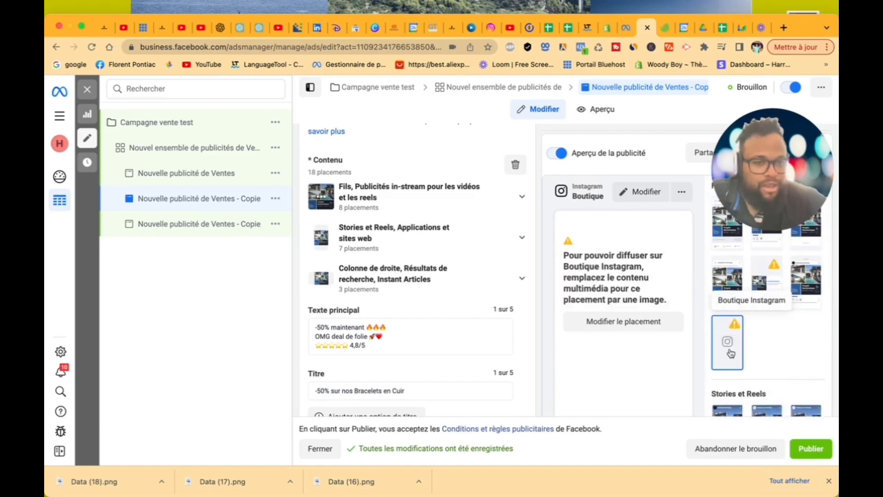
click(612, 322)
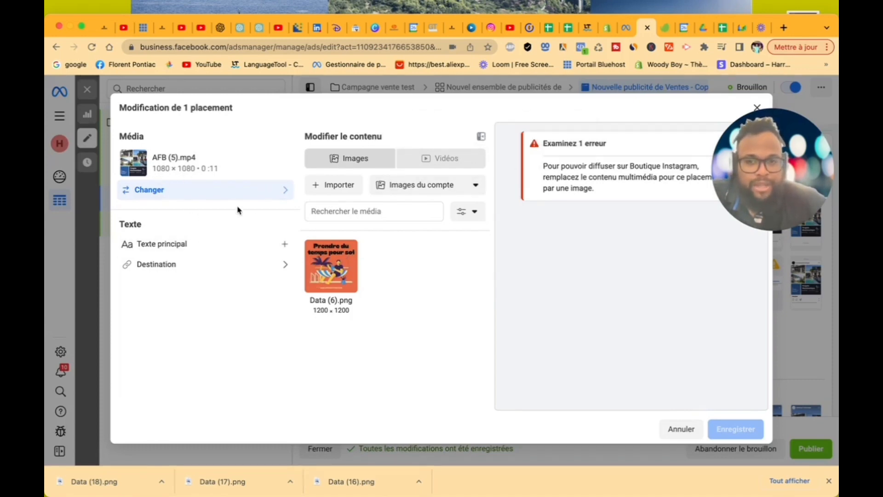
click(276, 189)
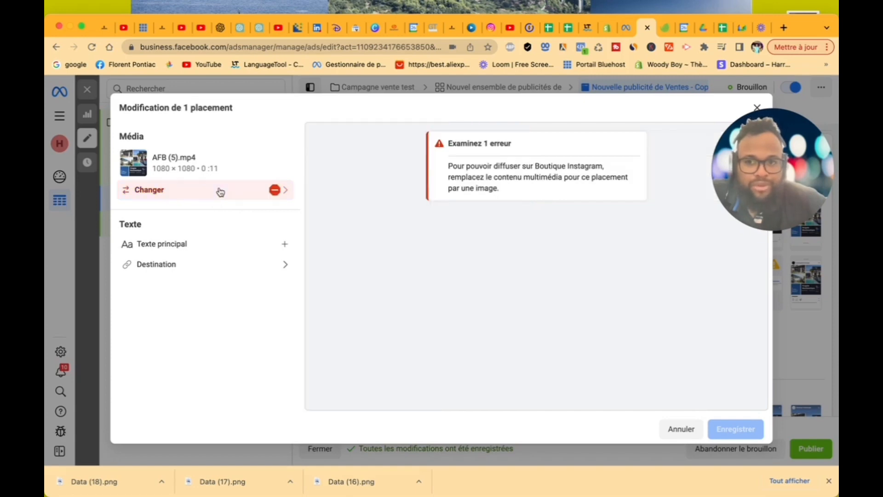
click(221, 191)
click(315, 260)
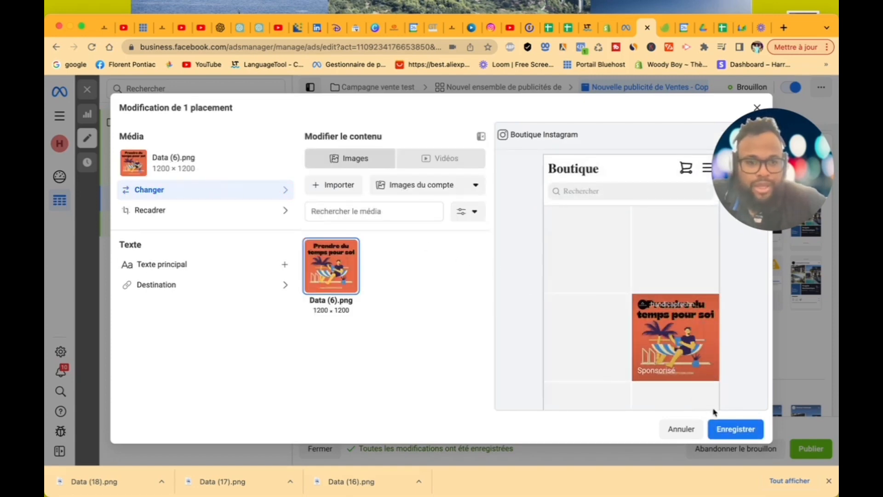
click(725, 428)
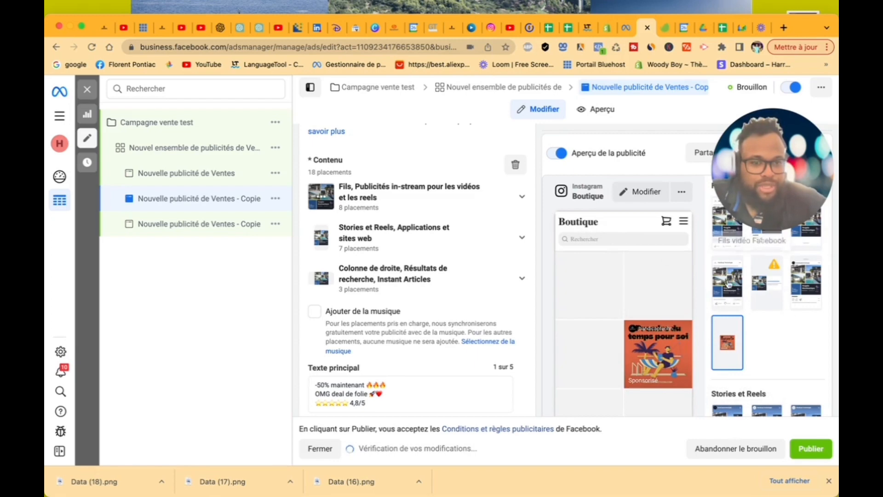
- Import Data (18).png as the replacement image for the Facebook right column placement and save the change
click(776, 276)
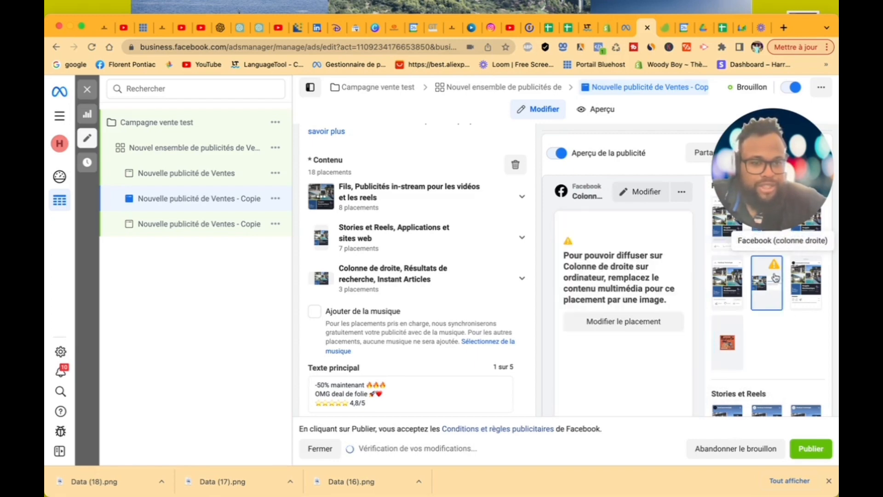
click(611, 321)
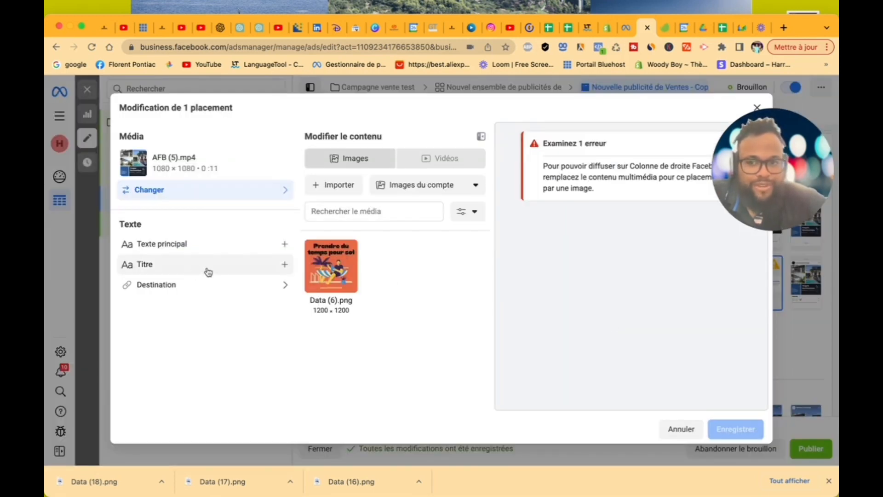
click(325, 270)
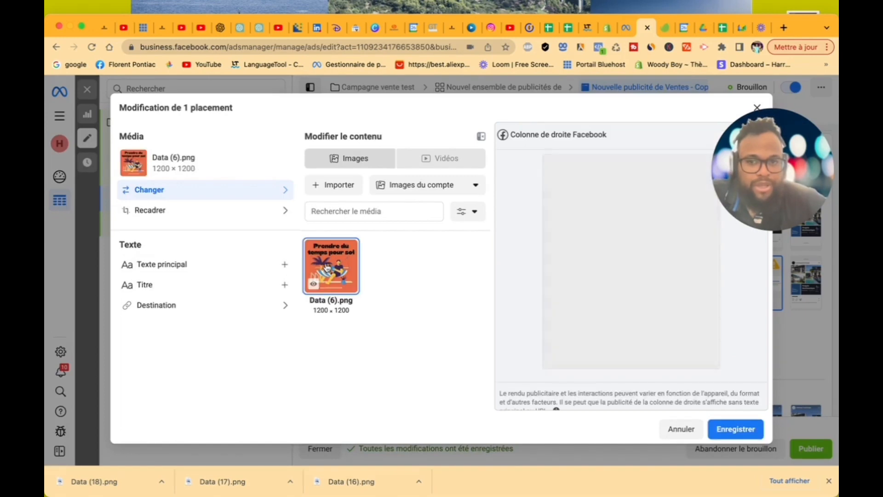
click(339, 185)
click(367, 150)
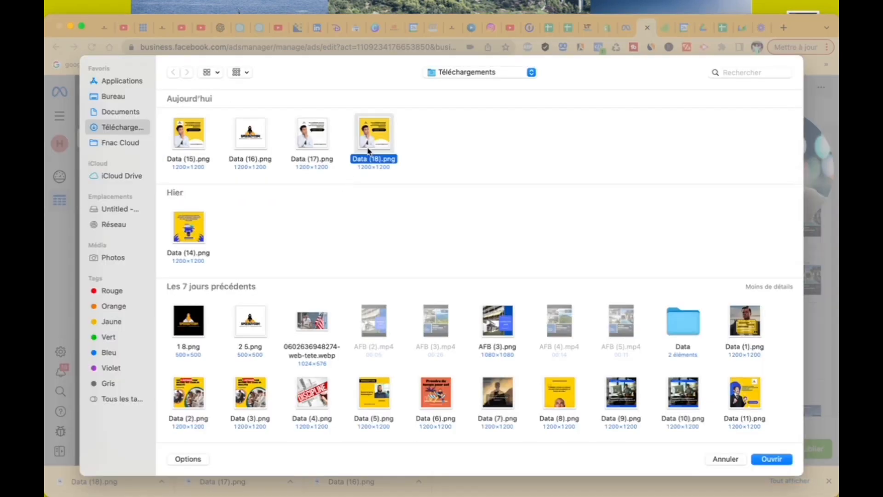
click(771, 458)
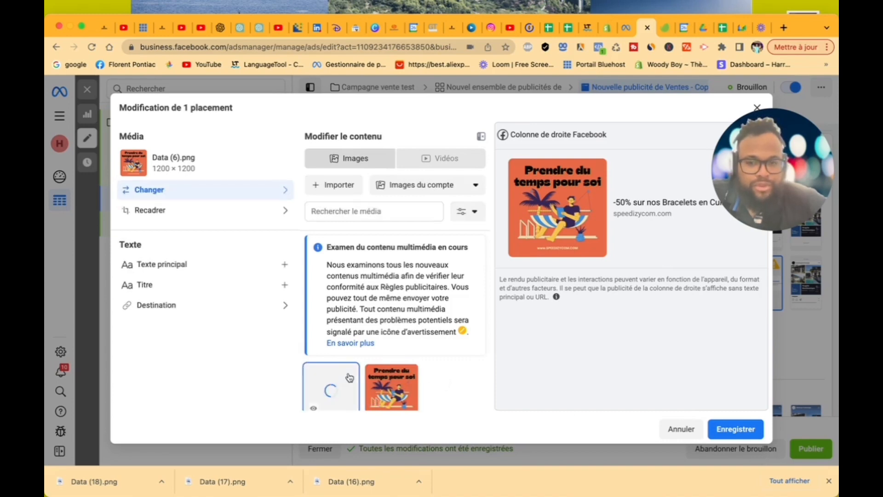
click(751, 429)
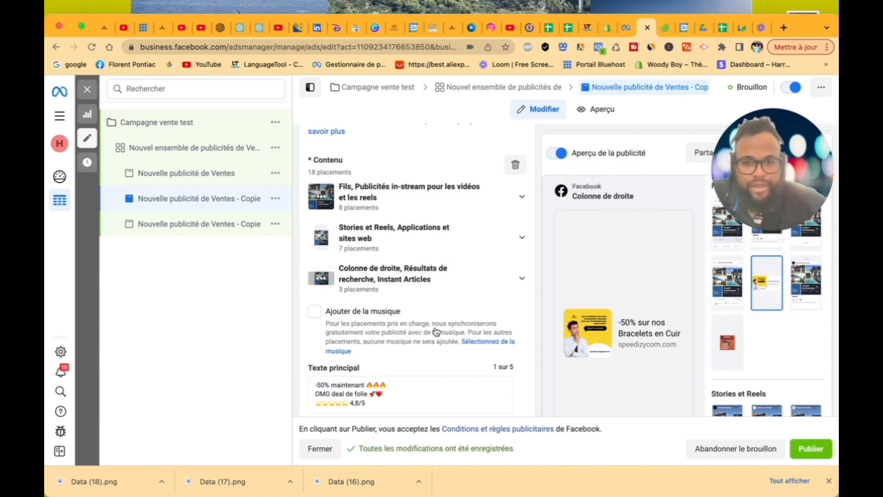
- Show the Facebook feed preview of the ad and rename the ad as "pub video"
scroll(435, 329, down, 5)
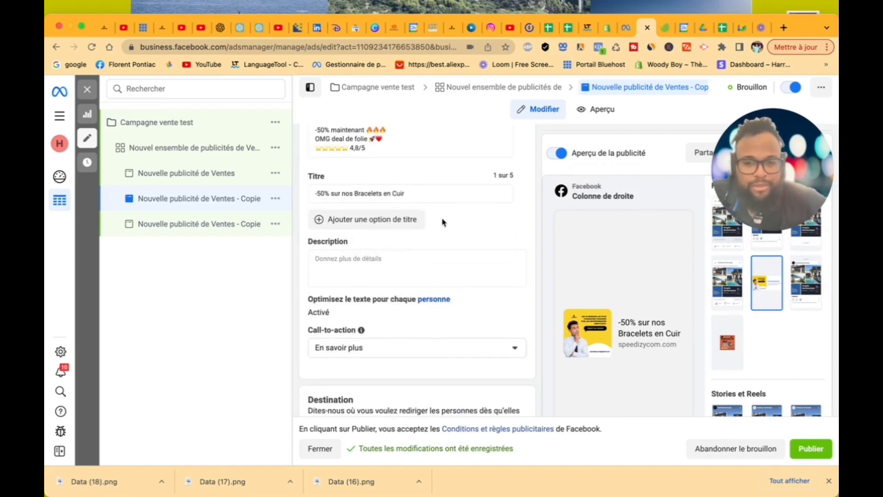
scroll(444, 223, down, 7)
scroll(444, 222, up, 5)
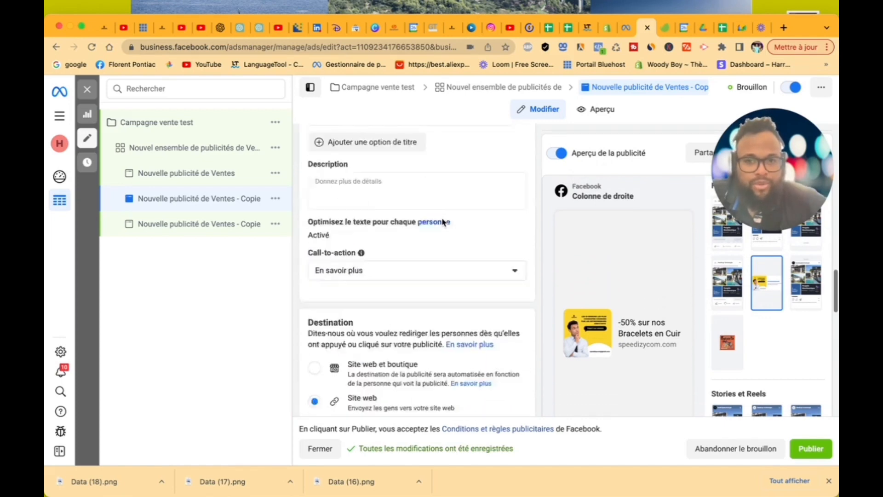
scroll(444, 223, up, 10)
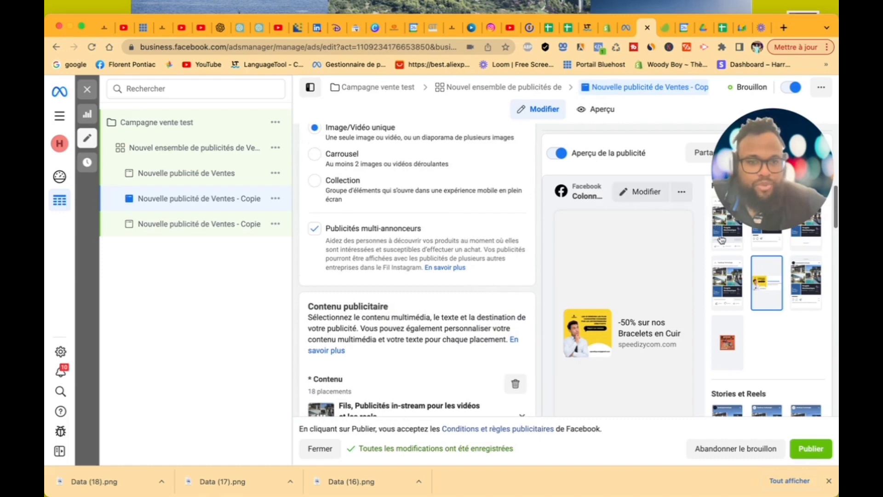
click(727, 222)
scroll(440, 203, up, 2)
scroll(440, 209, up, 5)
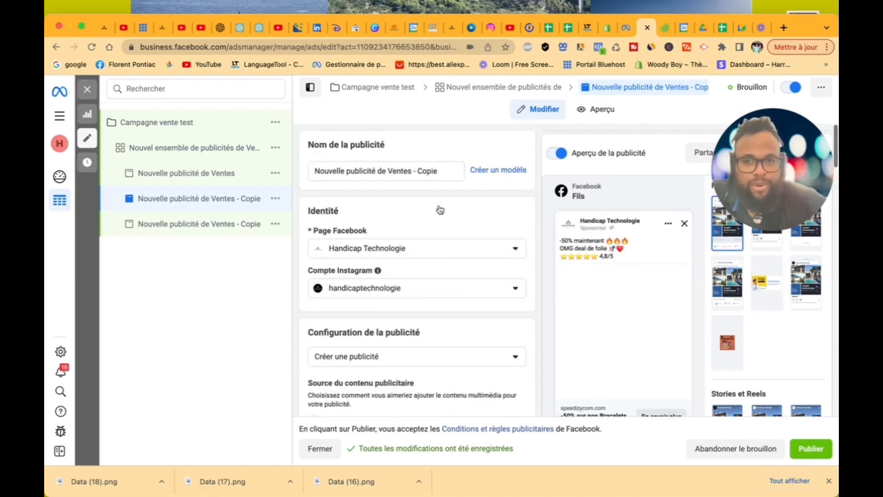
drag(445, 171, 314, 173)
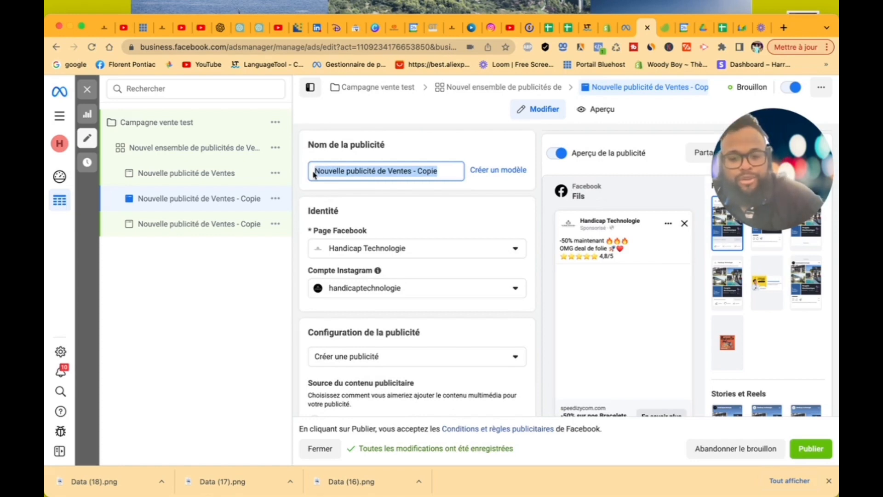
text(Pub video)
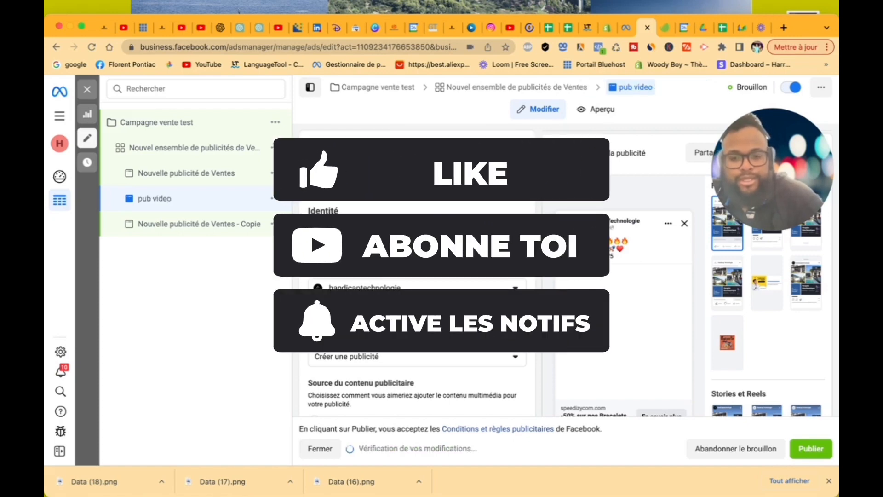
- Extend the video ad's name to "pub video test" and rename the ad Nouvelle publicité de Ventes as "page de vent produit bijoux"
text( test)
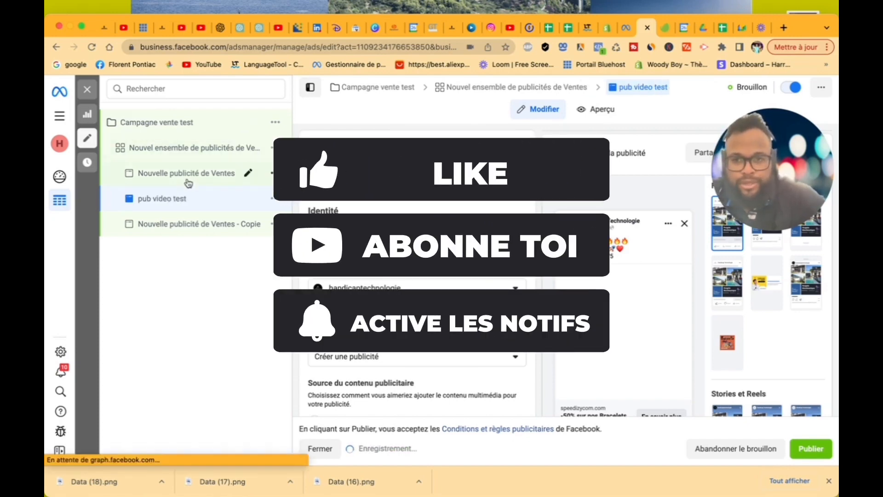
click(207, 175)
drag(413, 170, 222, 166)
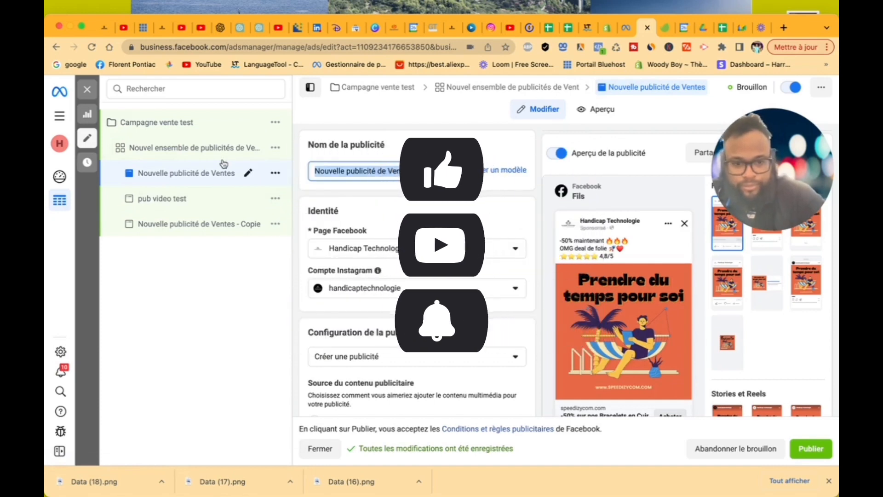
text(page de ven)
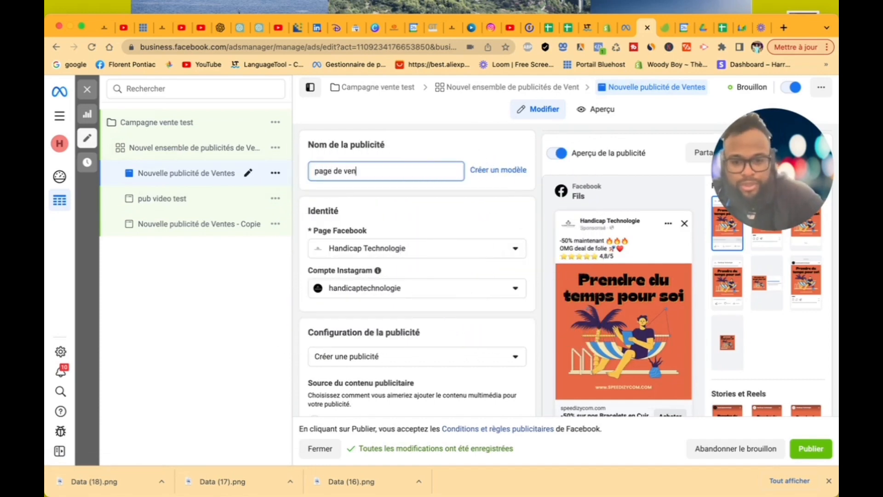
text(t)
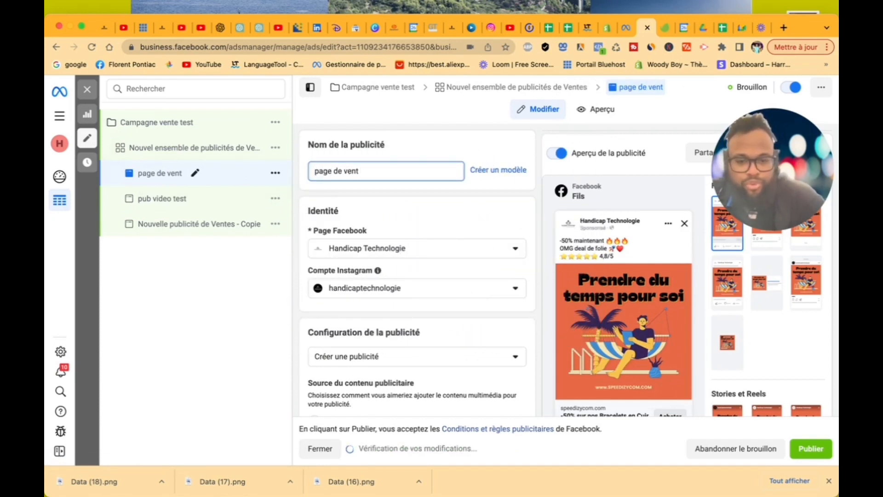
text( produti)
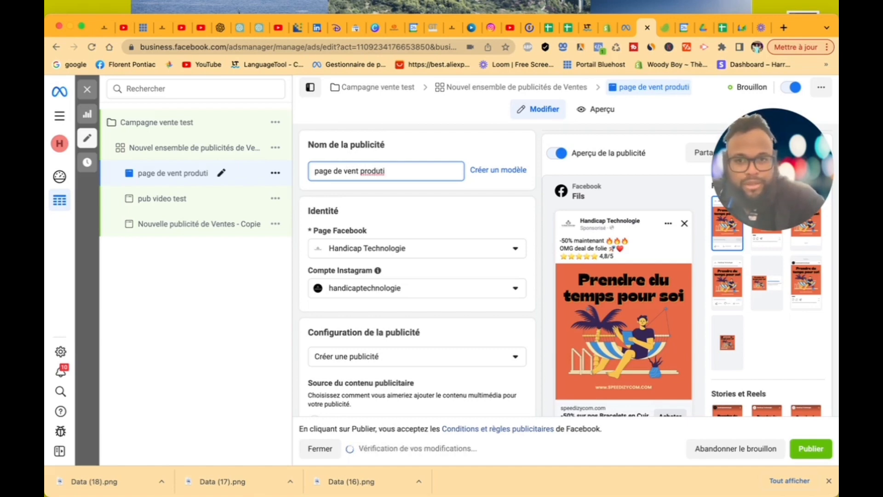
text( it )
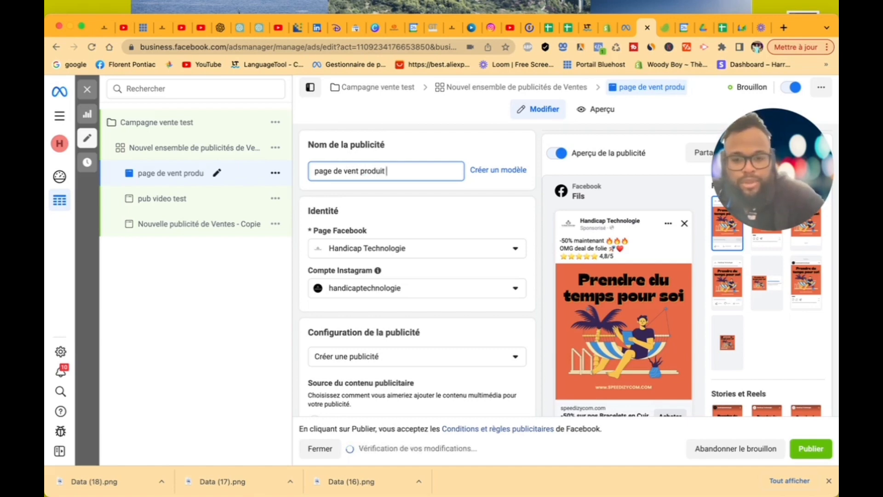
text(bijoux)
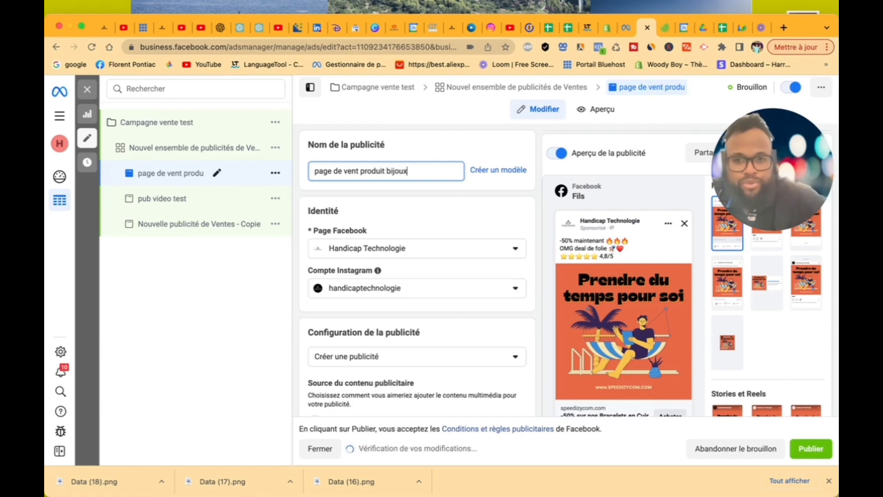
- Rename the ad Nouvelle publicité de Ventes - Copie as "bijoux carousselle"
click(224, 226)
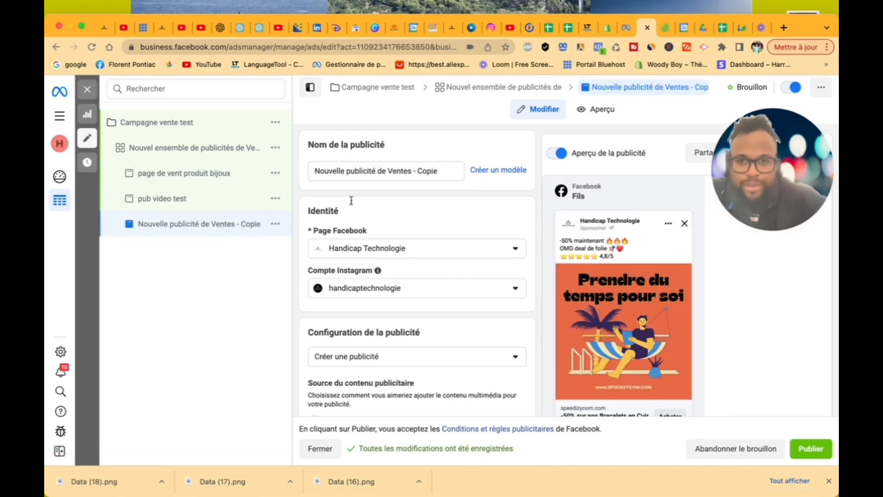
drag(439, 171, 217, 173)
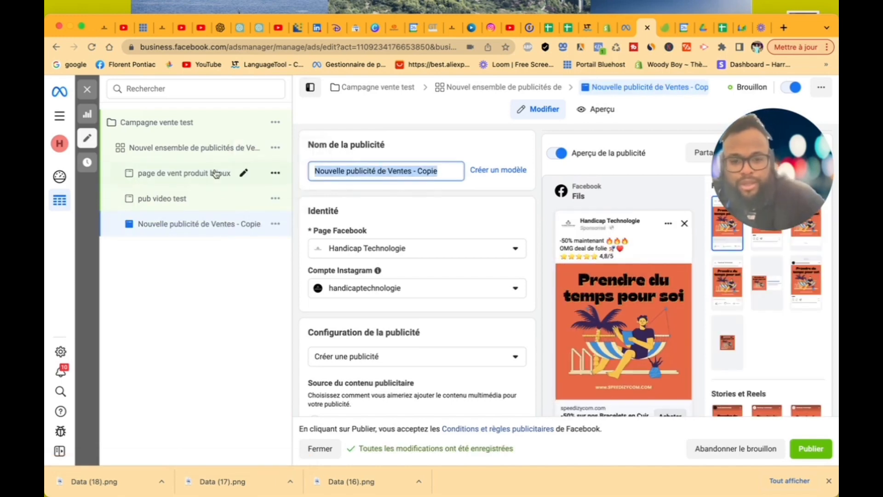
text(bijoux carou)
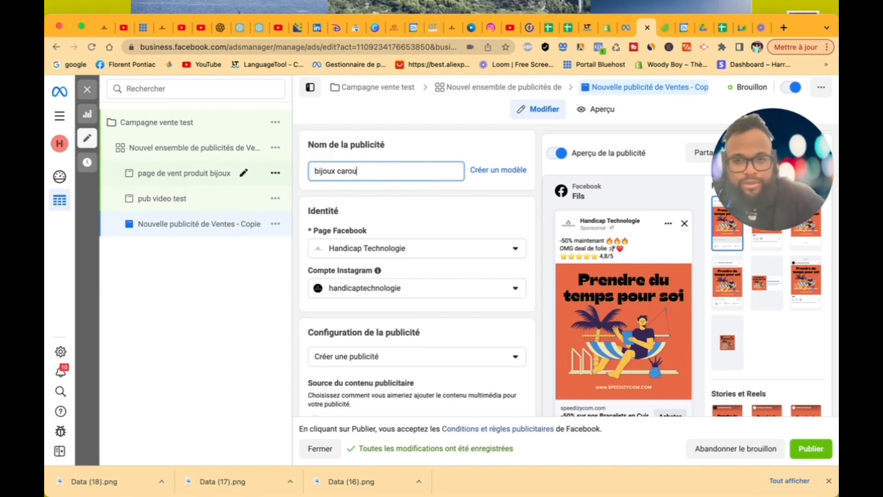
text(ss)
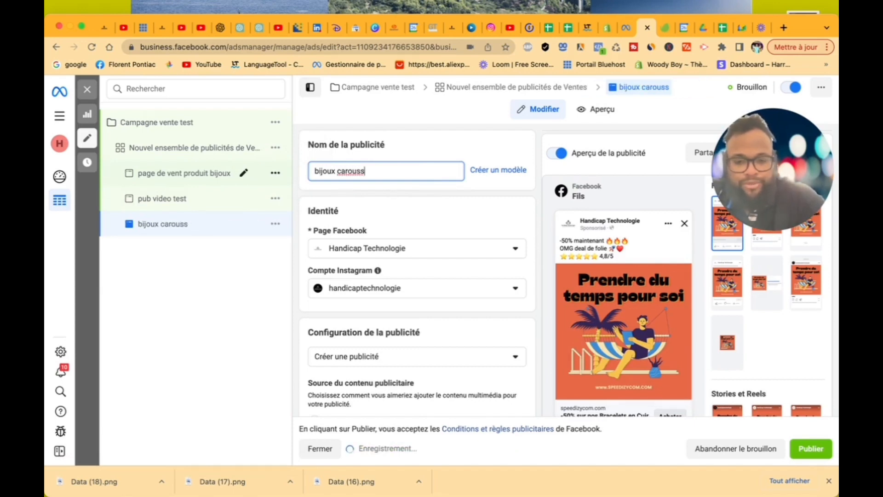
text(e)
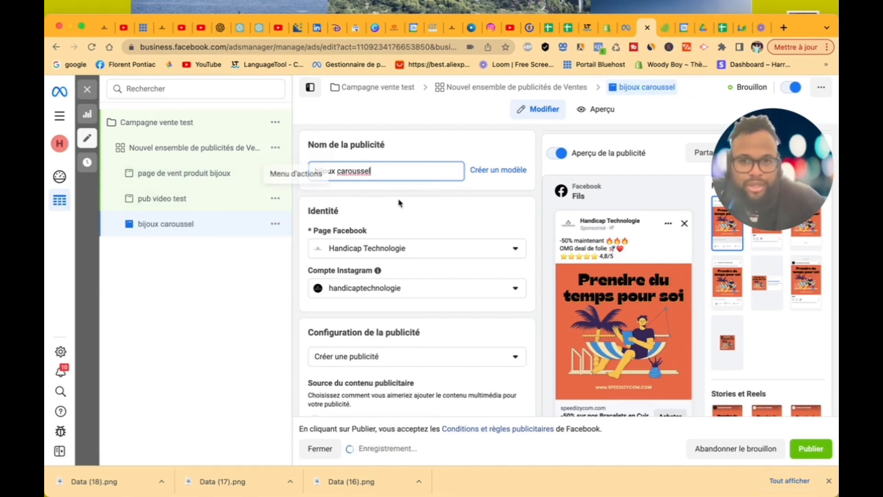
text(lle)
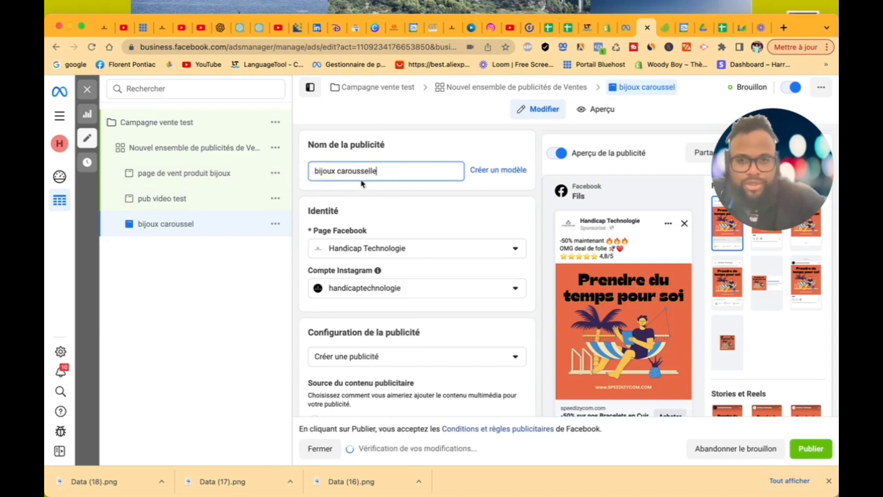
click(414, 197)
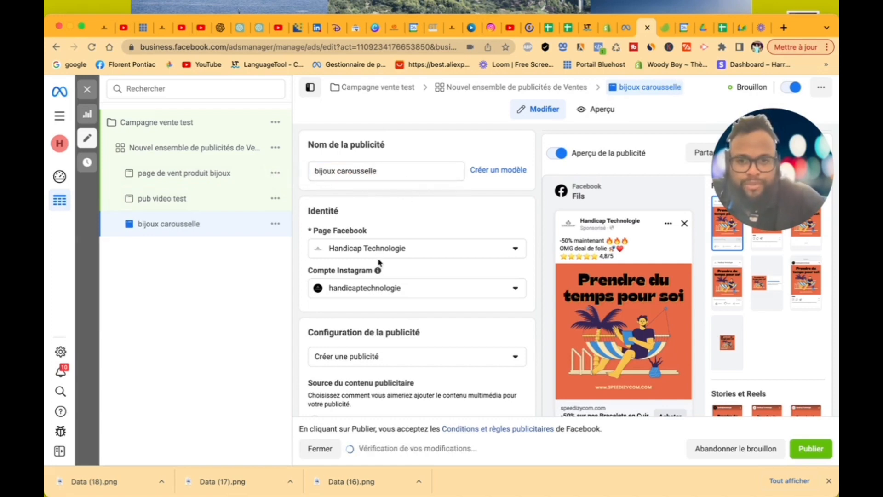
- Remove all the existing media content from the bijoux carousselle ad
scroll(411, 257, down, 3)
scroll(411, 258, down, 10)
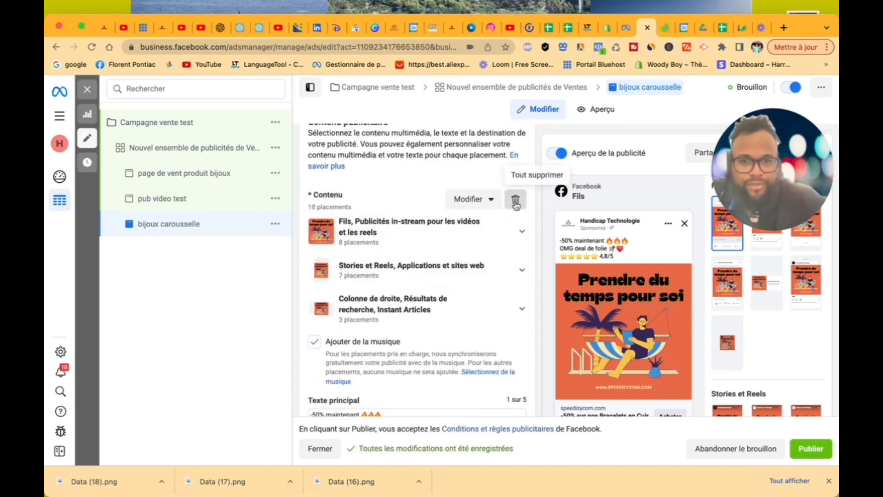
click(515, 199)
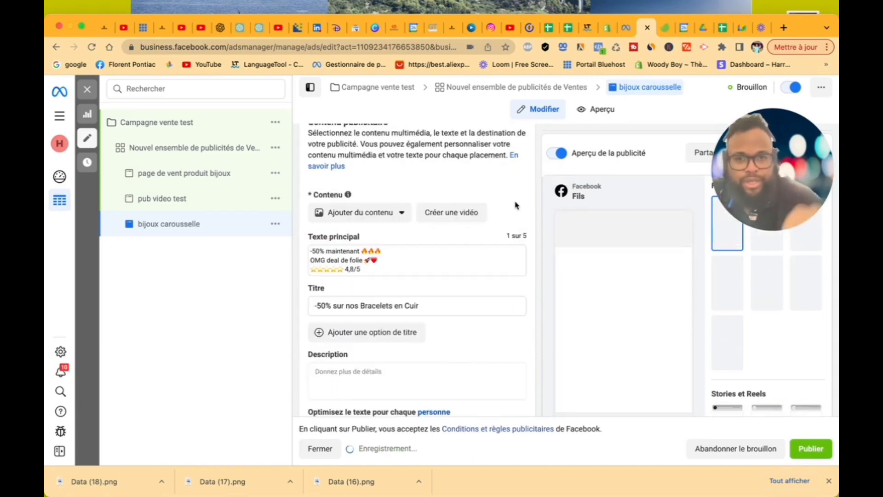
- Change the format of the bijoux carousselle ad to Carrousel
click(370, 212)
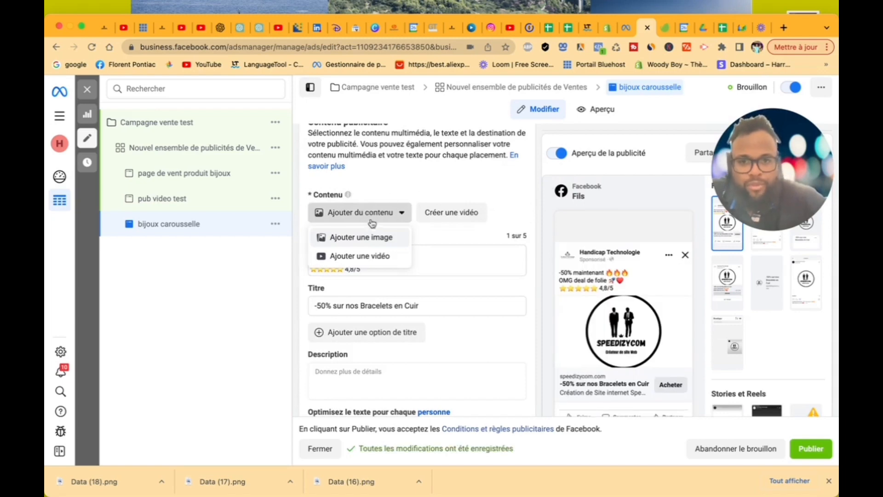
click(391, 186)
scroll(390, 185, up, 5)
scroll(391, 185, up, 1)
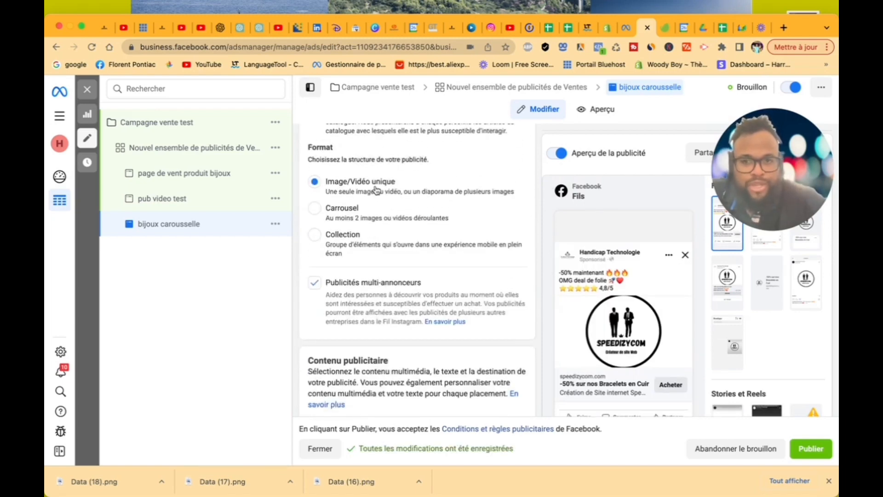
click(315, 208)
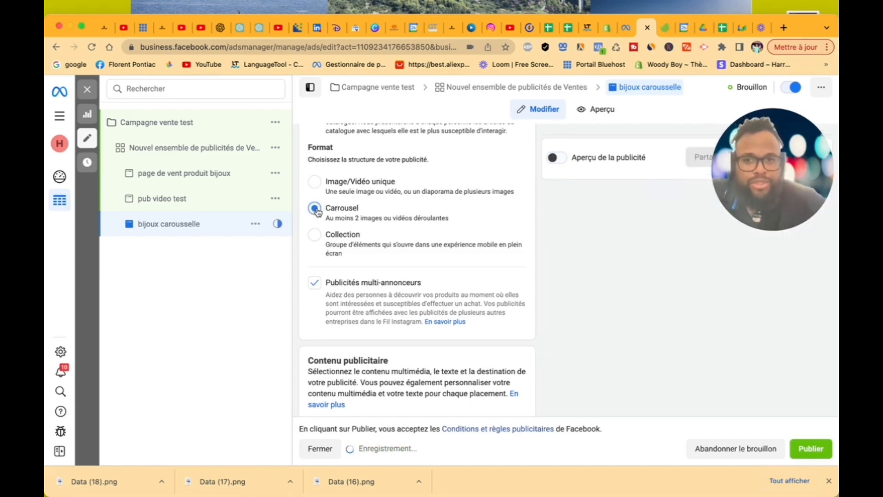
- Add four image cards to the carousel: Data (18).png, Data (6).png, and the 1640 × 924 and 1080 × 1080 images from the Handicap Technologie page
scroll(457, 258, down, 5)
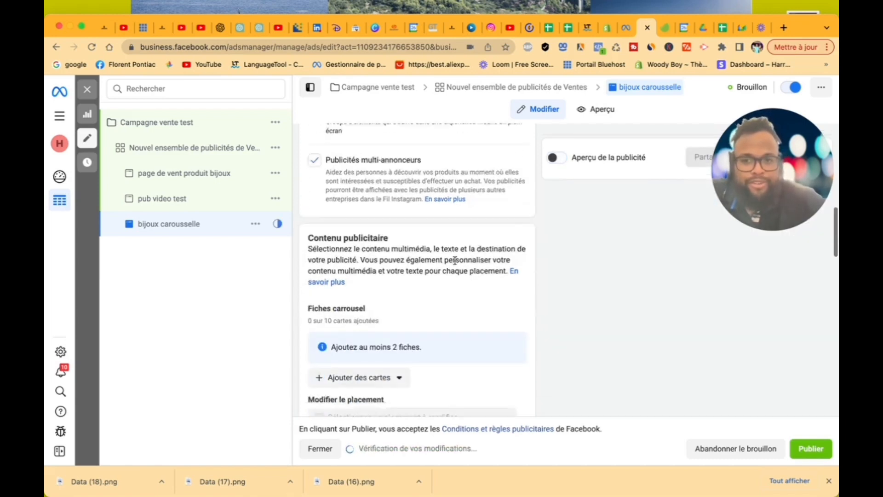
scroll(456, 264, down, 2)
scroll(456, 264, up, 1)
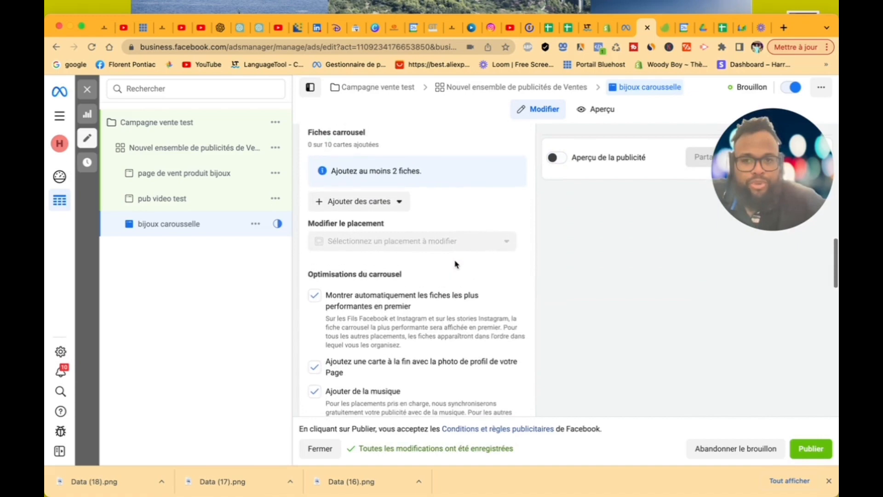
scroll(382, 250, down, 4)
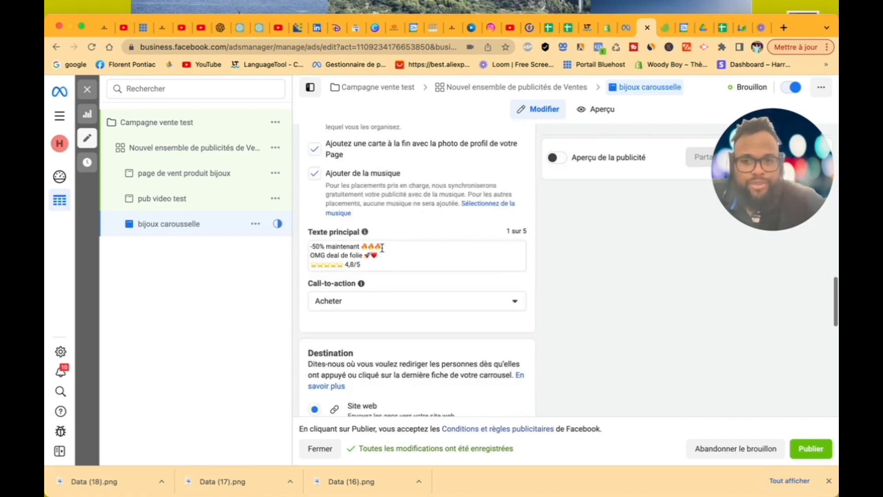
scroll(383, 252, up, 3)
scroll(383, 251, up, 1)
click(366, 220)
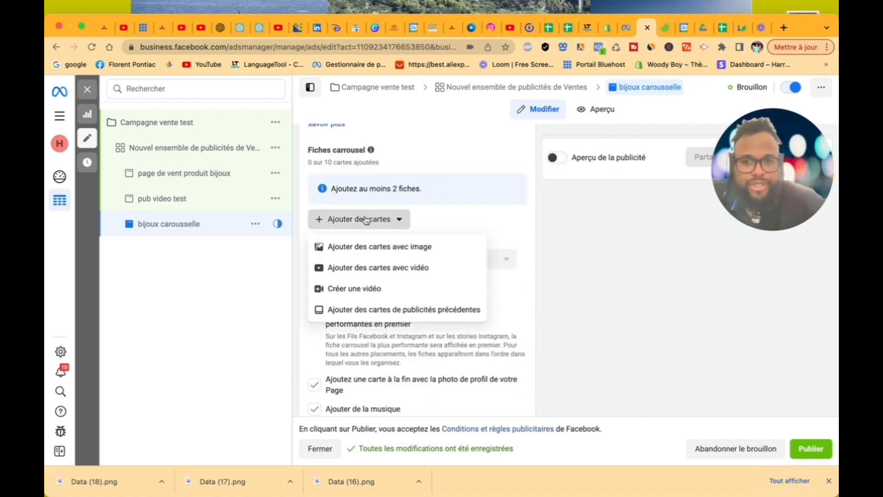
click(381, 248)
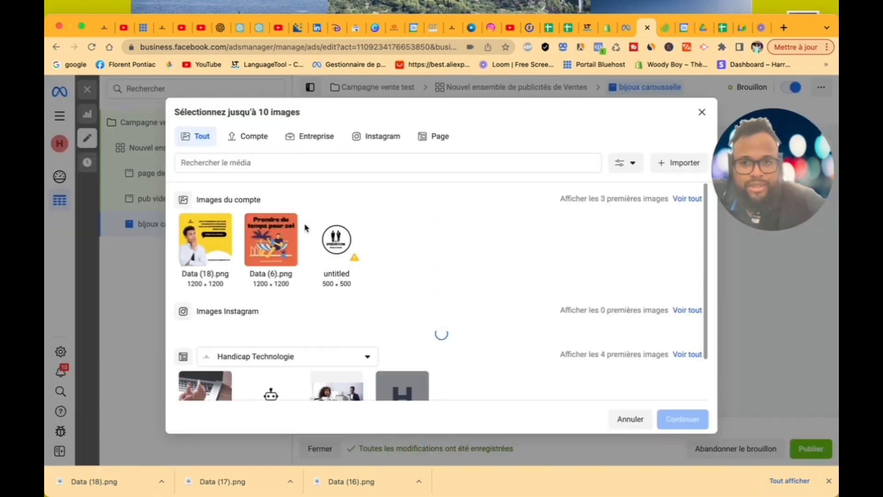
scroll(222, 236, down, 3)
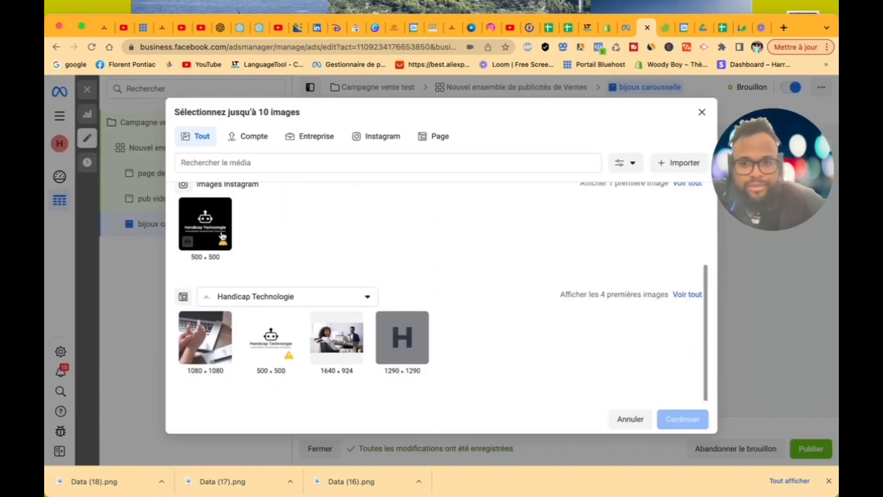
scroll(222, 236, up, 3)
click(188, 257)
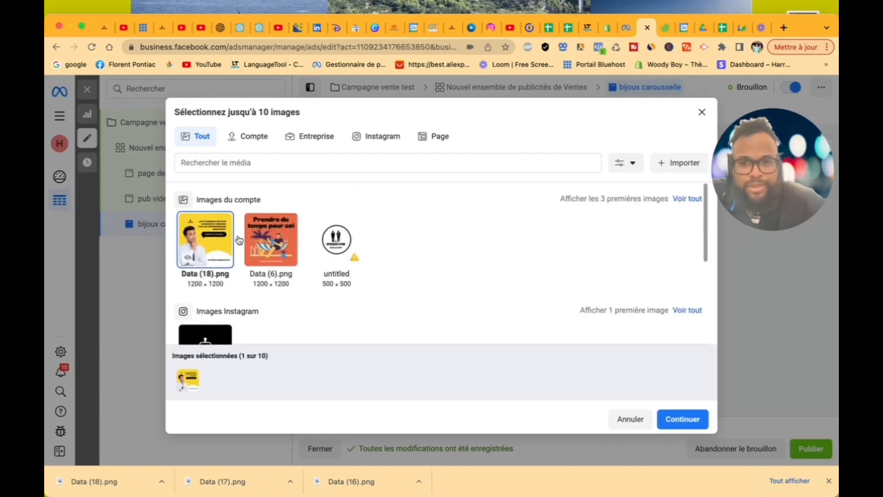
click(253, 256)
scroll(363, 252, down, 5)
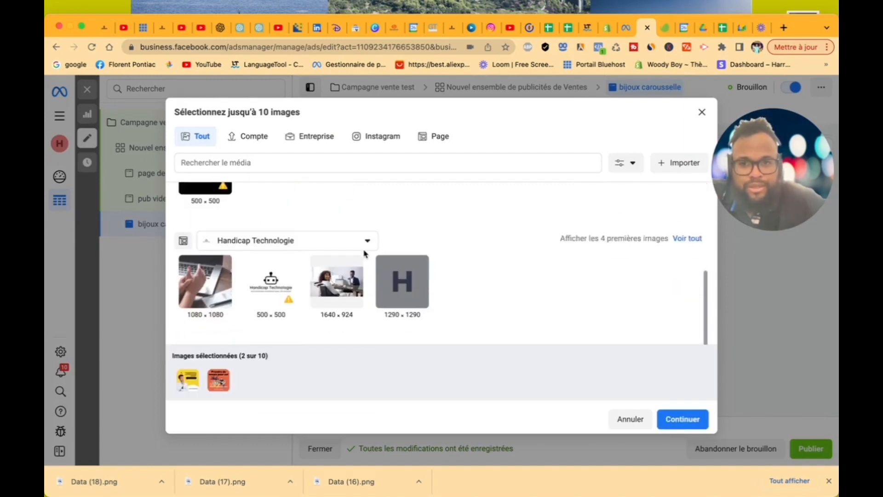
click(354, 288)
click(186, 297)
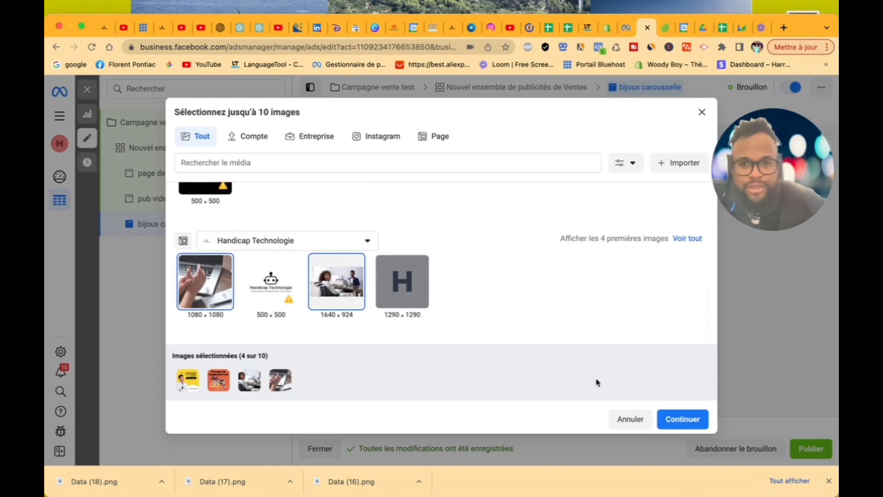
click(678, 419)
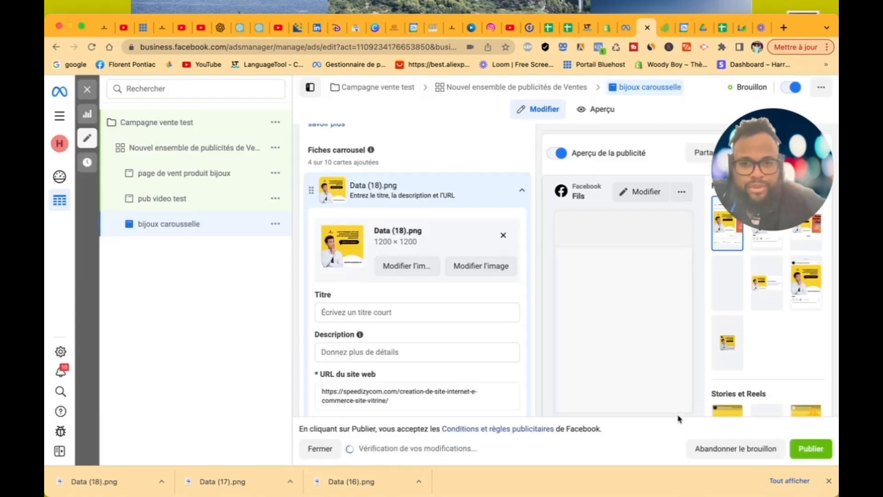
- Title the first carousel card, the one with the Data (18).png image, "-50% maintenant"
scroll(465, 345, down, 8)
scroll(465, 345, up, 5)
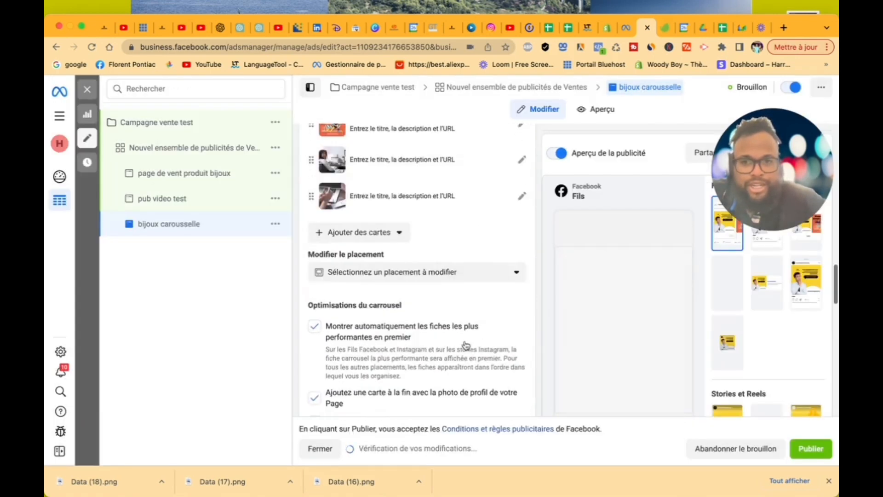
scroll(465, 340, up, 4)
scroll(465, 343, down, 5)
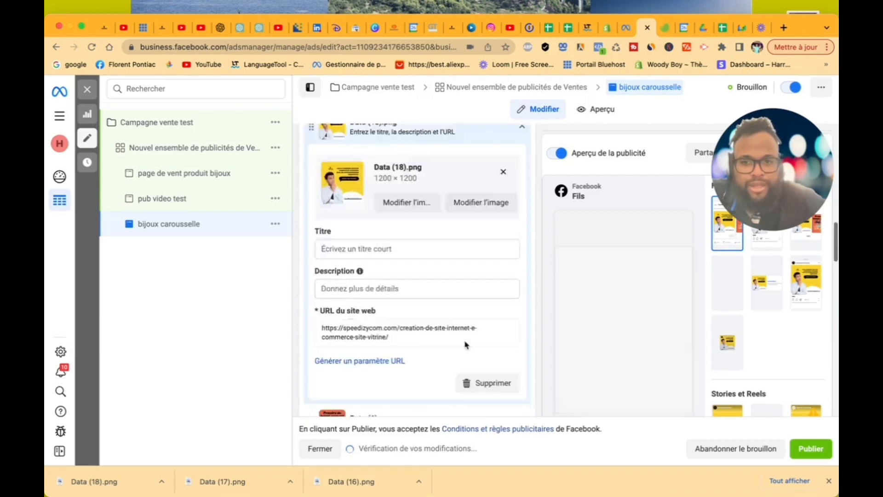
scroll(466, 345, up, 4)
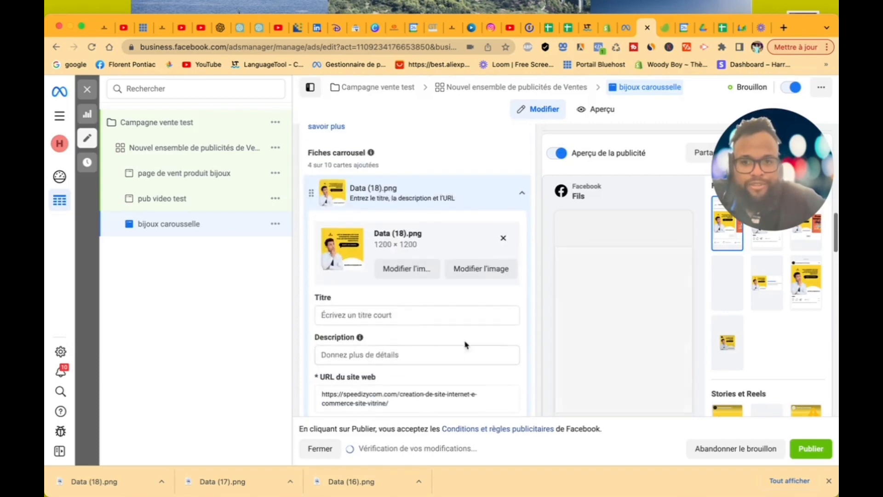
click(412, 316)
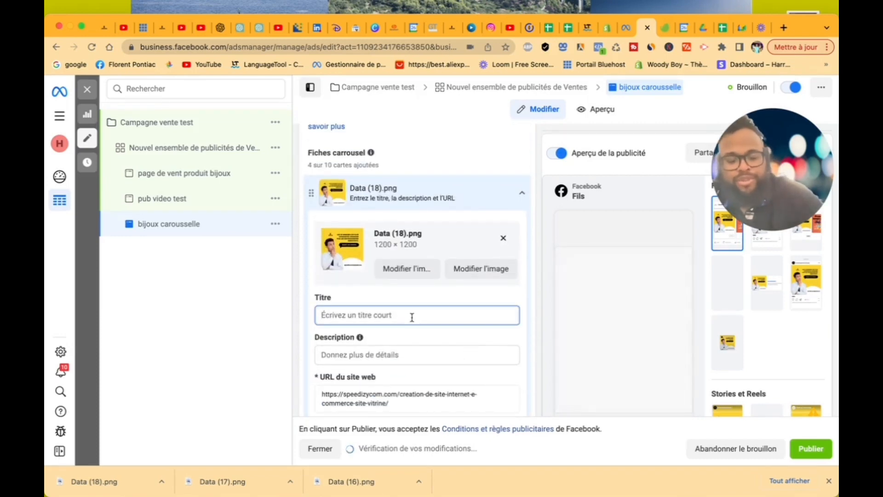
text(-5)
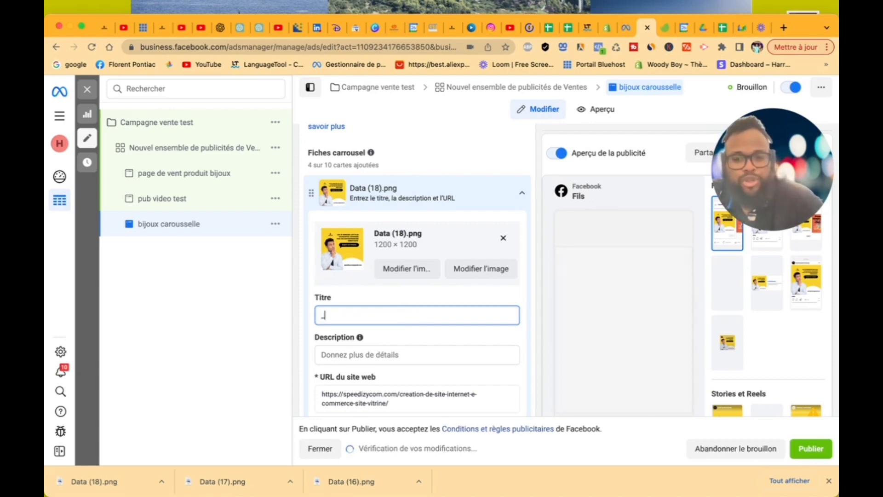
text(0%)
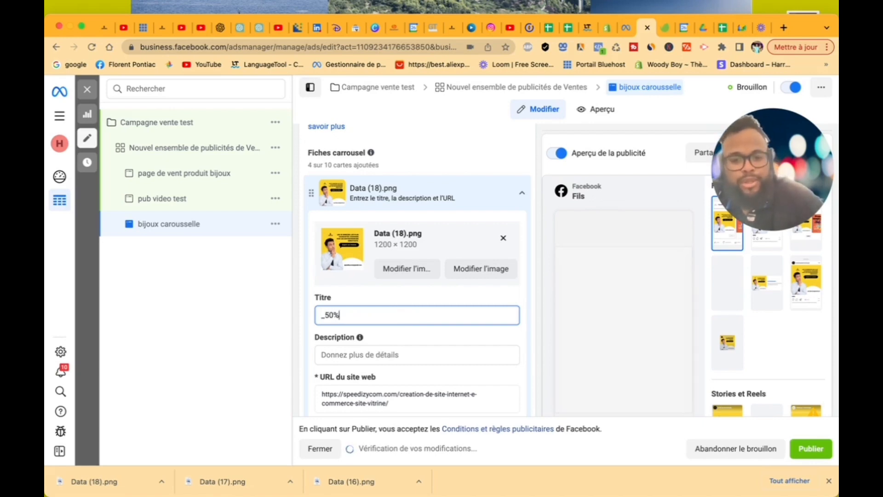
text( maintenant)
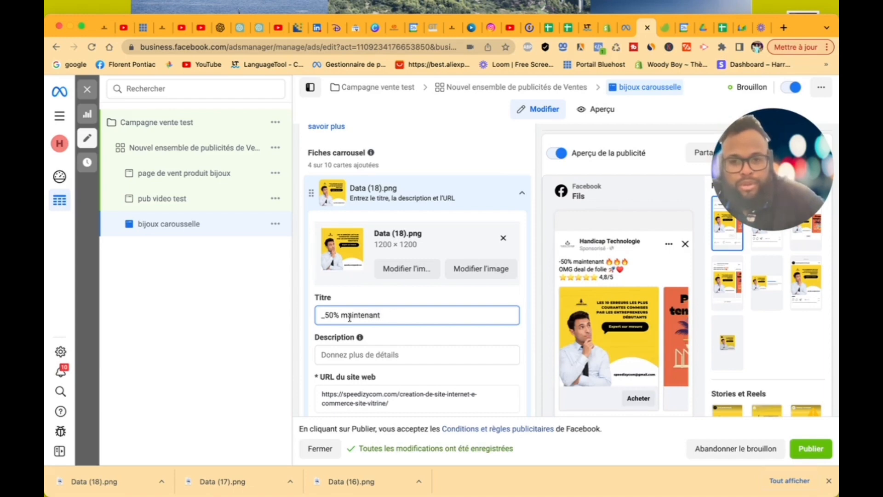
click(324, 316)
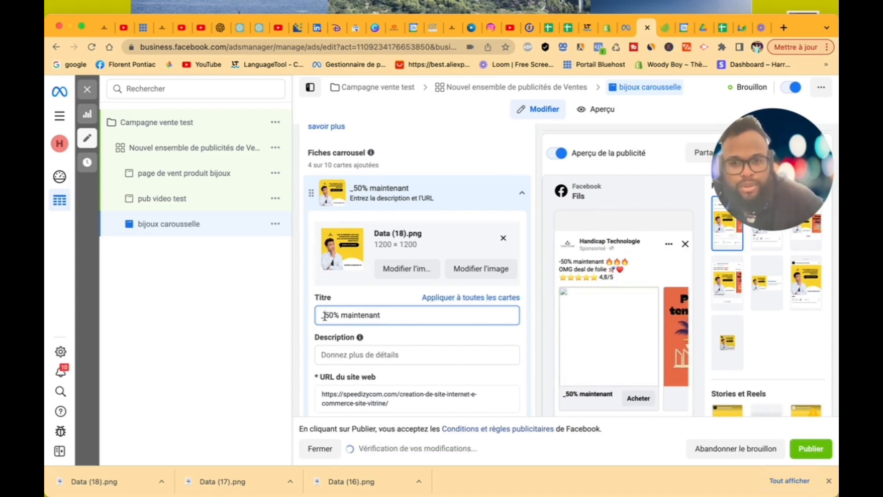
key(BackSpace)
text(-)
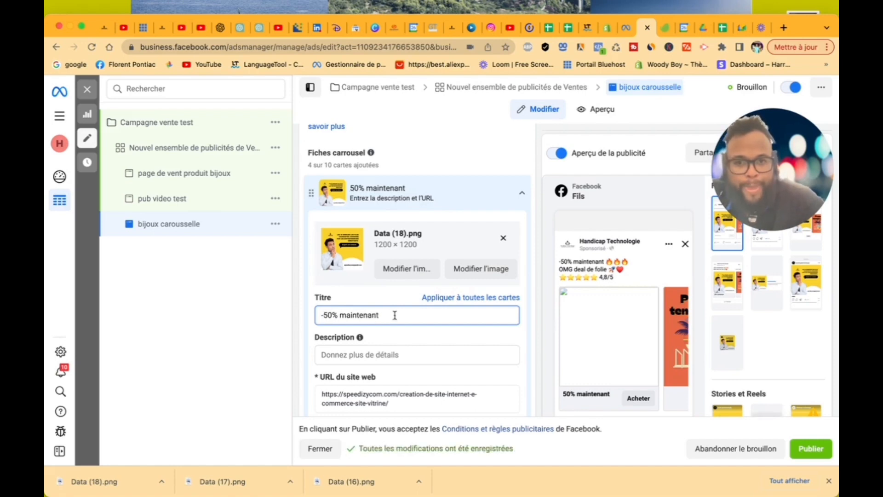
- Title the second carousel card, the one with the Data (6).png image, "Meilleur produit de la saison 2023"
scroll(384, 355, down, 3)
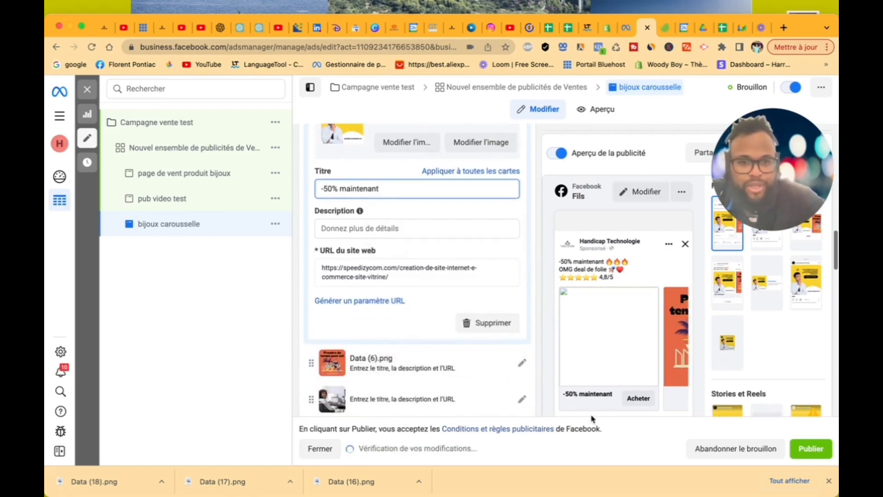
click(389, 370)
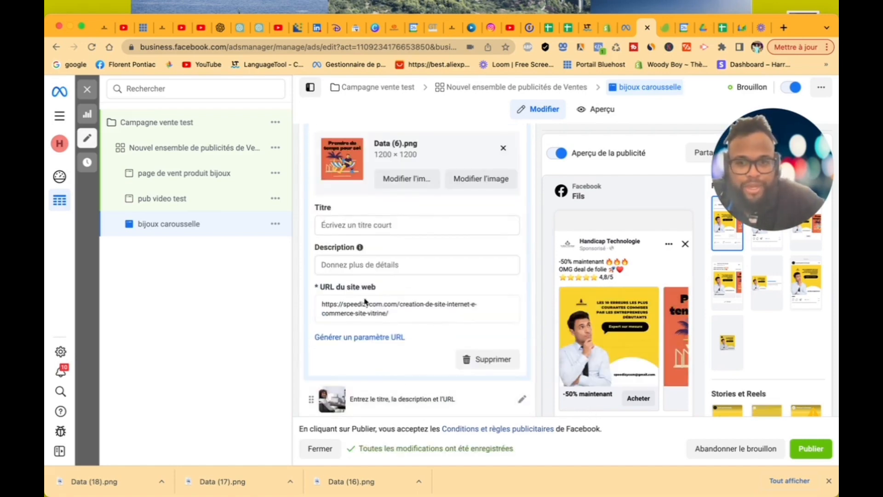
click(350, 223)
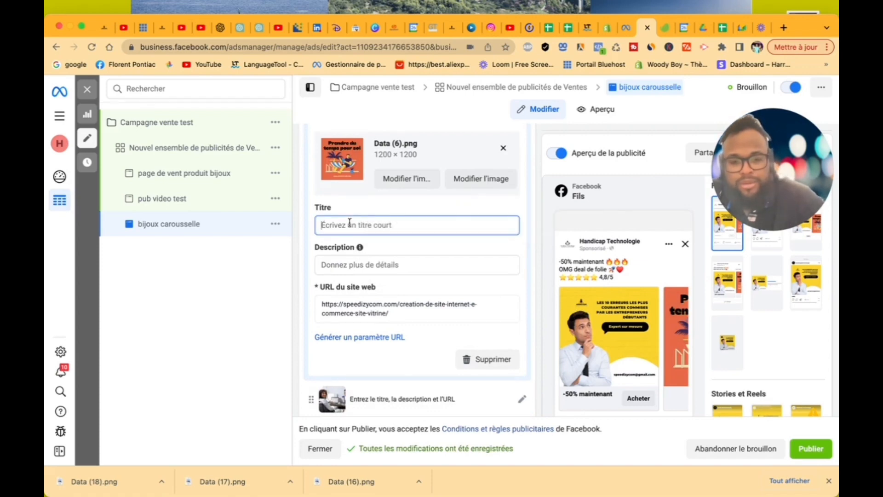
text(Meille)
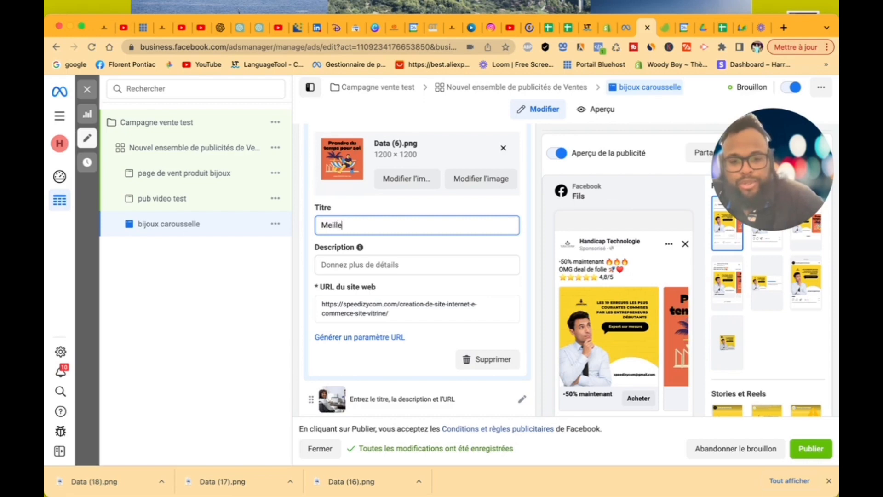
text(ur pro)
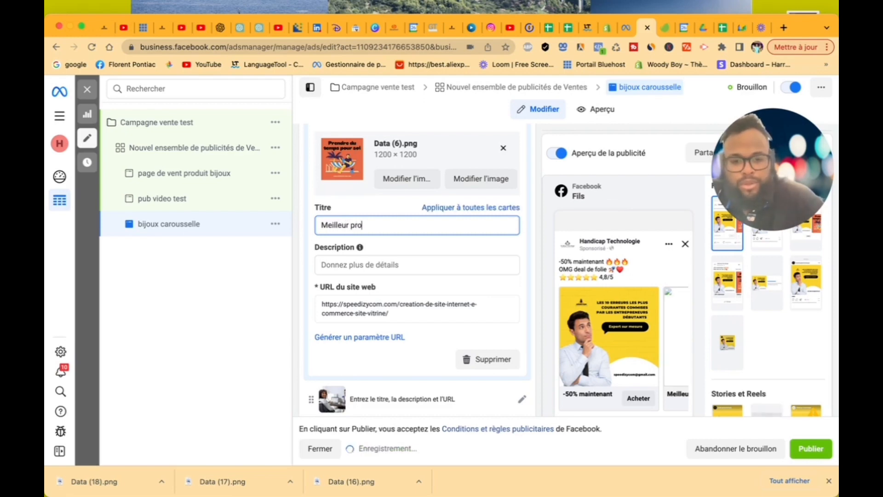
text(duit de l)
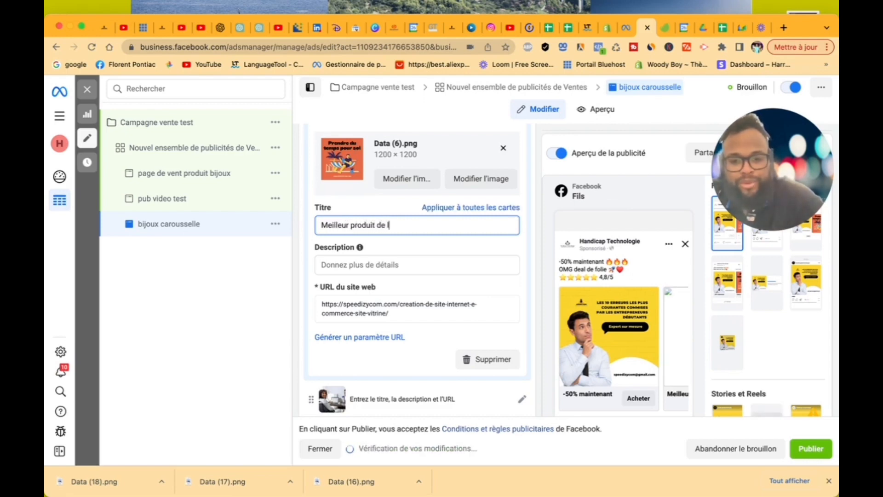
text(a saison)
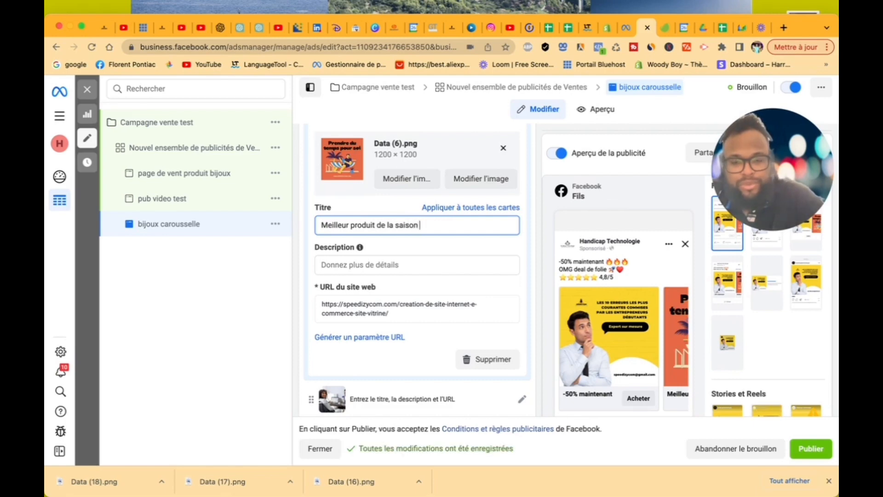
text( 2023)
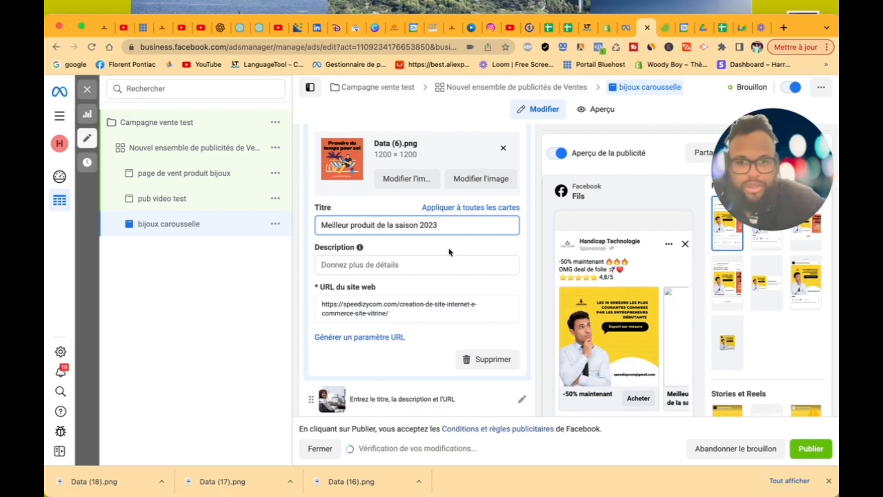
- Title the third carousel card, the one with the 1640 × 924 image, "Tapis de souris ergonomique"
click(400, 362)
scroll(400, 363, down, 2)
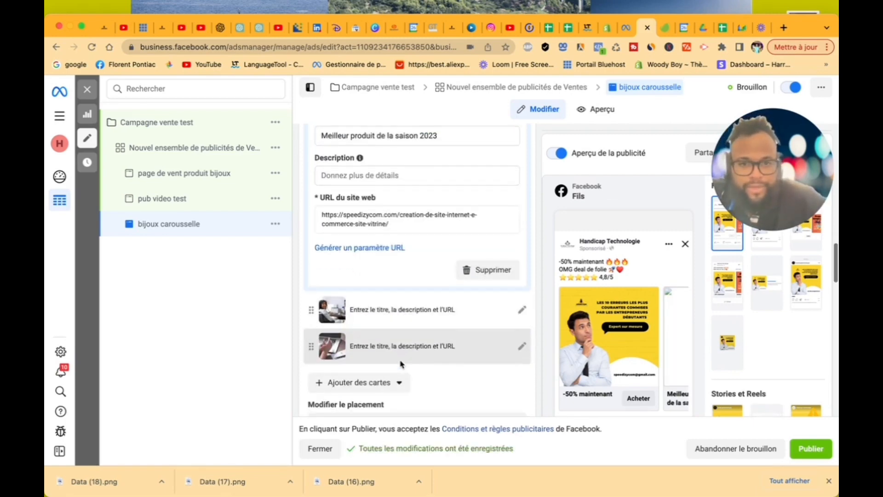
click(494, 310)
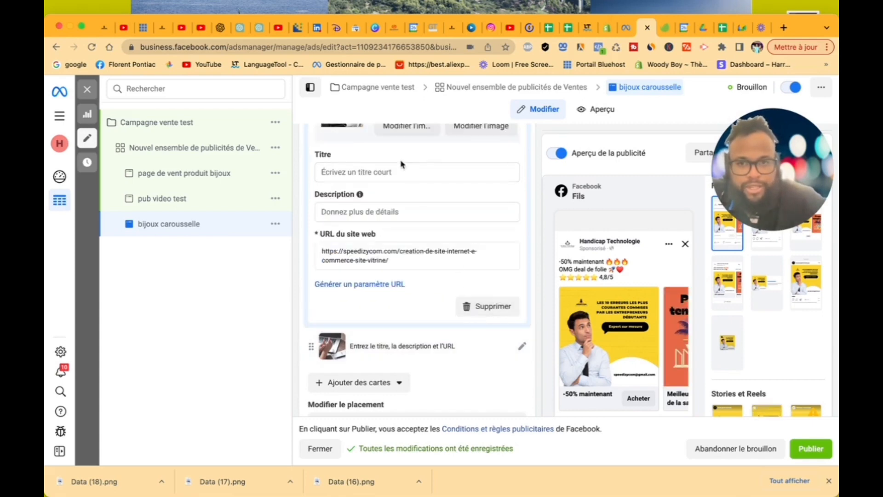
click(392, 171)
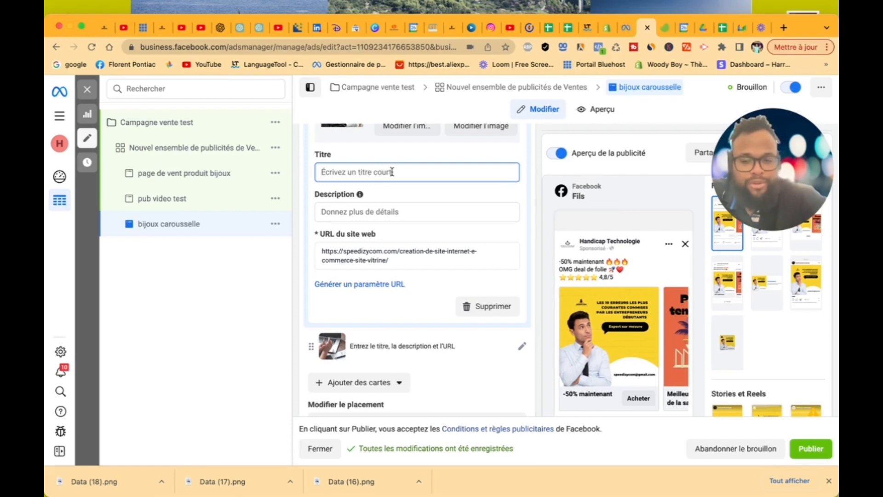
scroll(392, 171, up, 3)
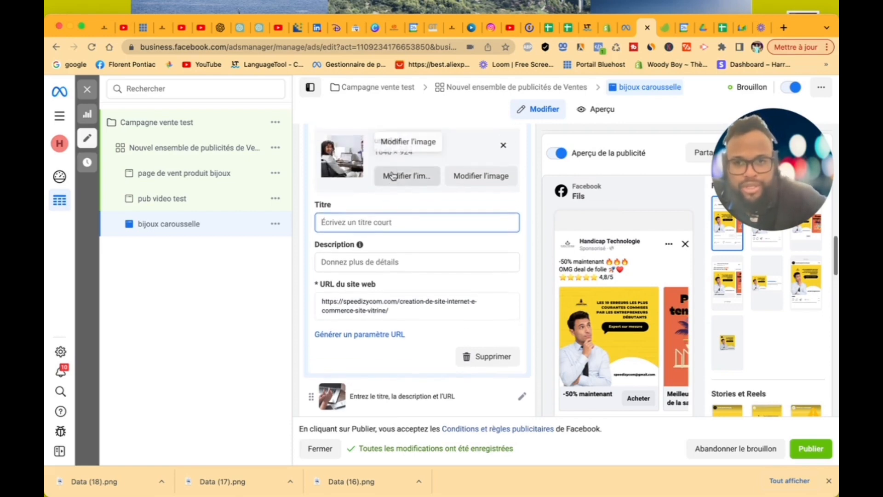
scroll(389, 180, down, 2)
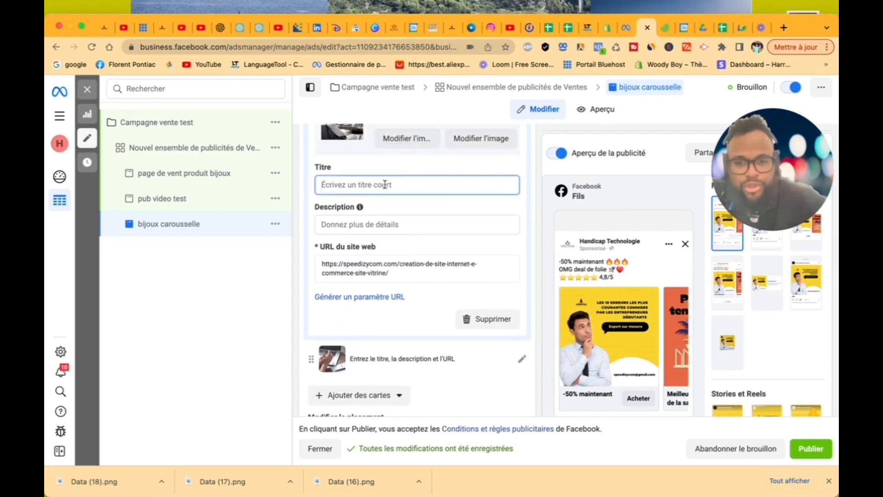
text(T)
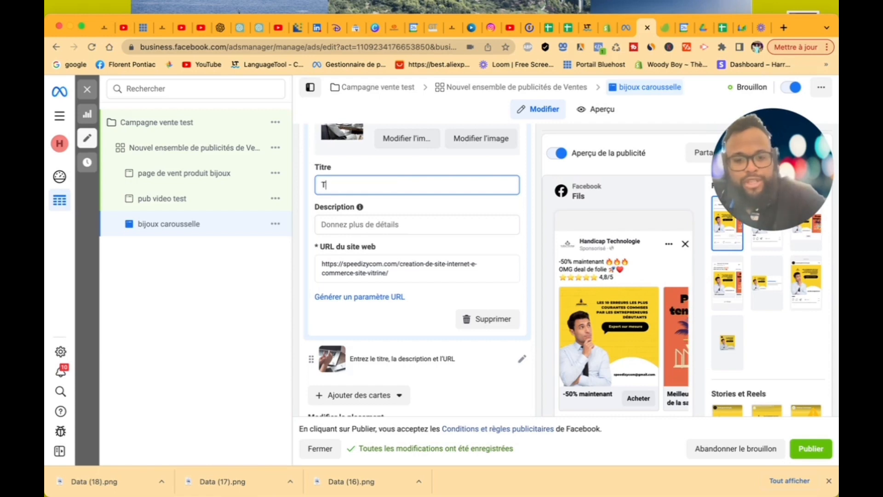
text(apis de so)
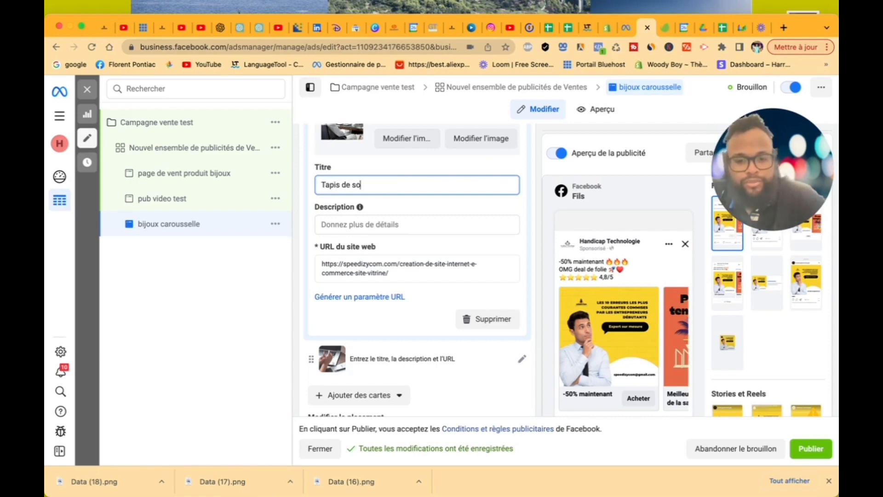
text(uris pour)
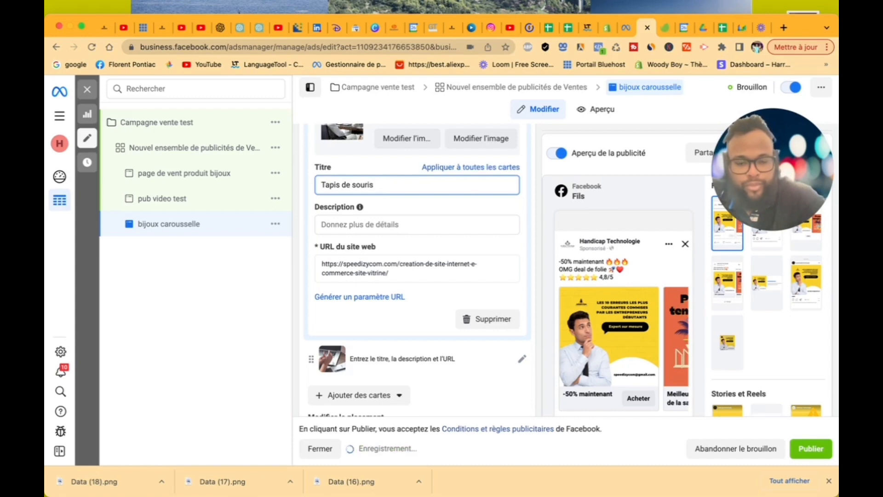
key(BackSpace)
key(BackSpace)
key(BackSpace)
key(BackSpace)
key(BackSpace)
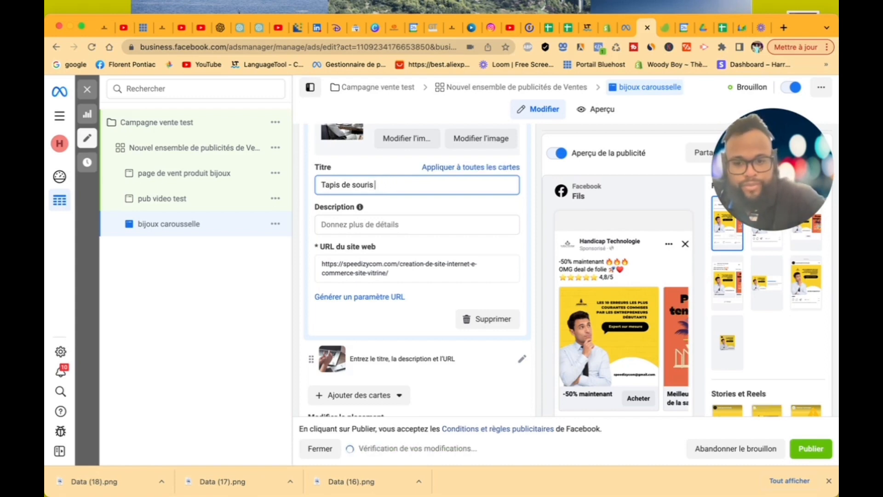
text(en)
text(gonomi)
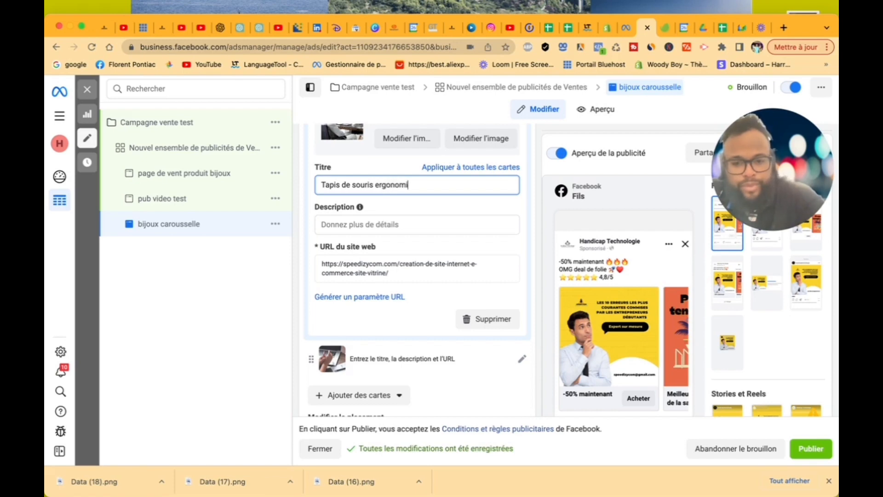
text(que)
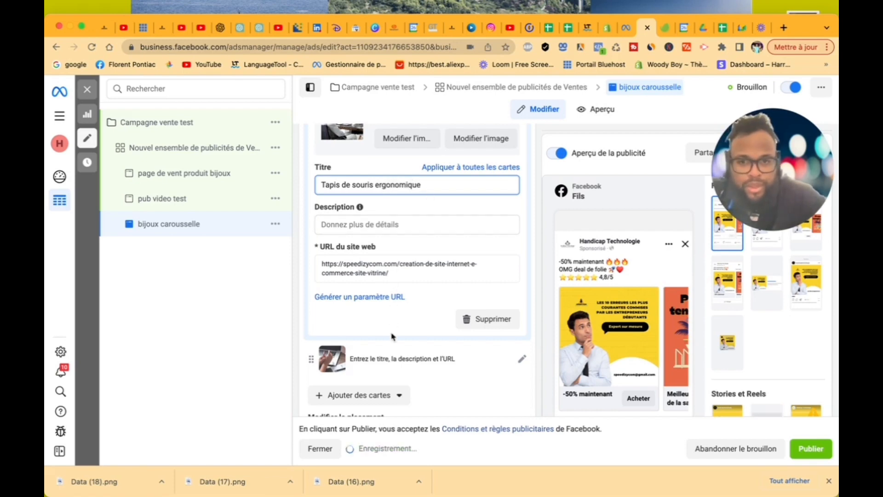
- Title the fourth carousel card, the one with the 1080 × 1080 image, "Mal aux poignet voila la solution"
click(450, 359)
click(351, 221)
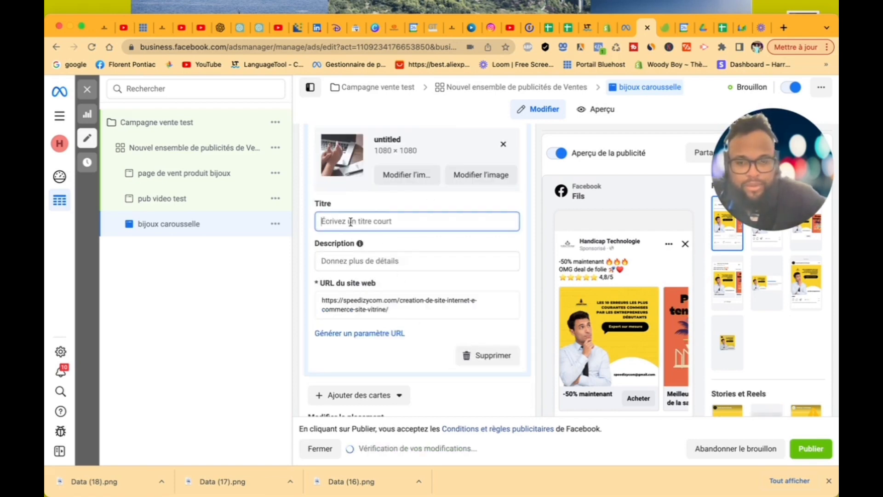
text(Mal)
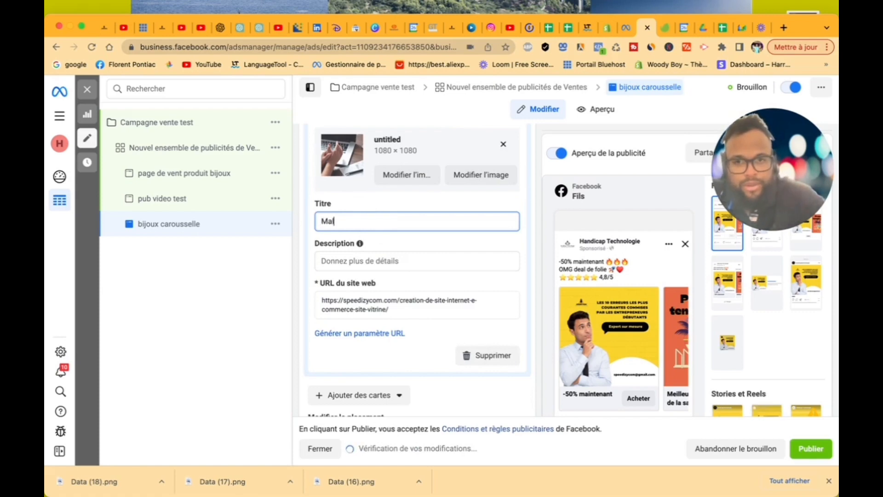
text( au)
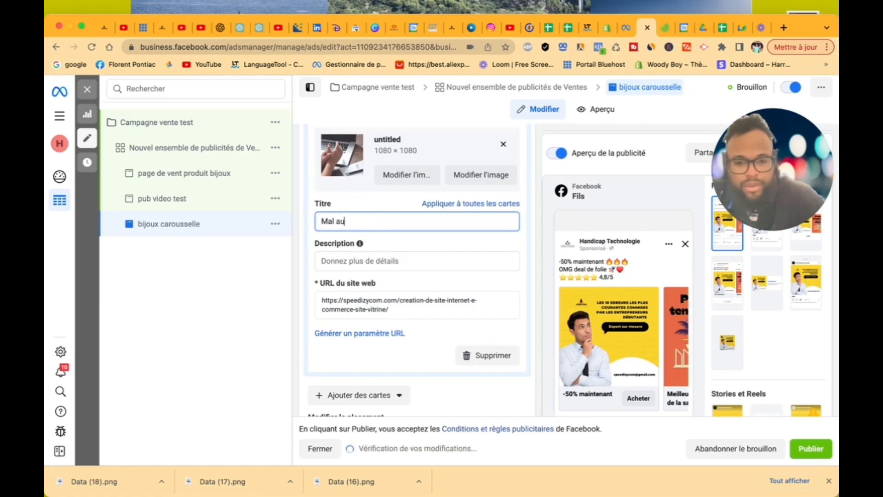
text(x poi)
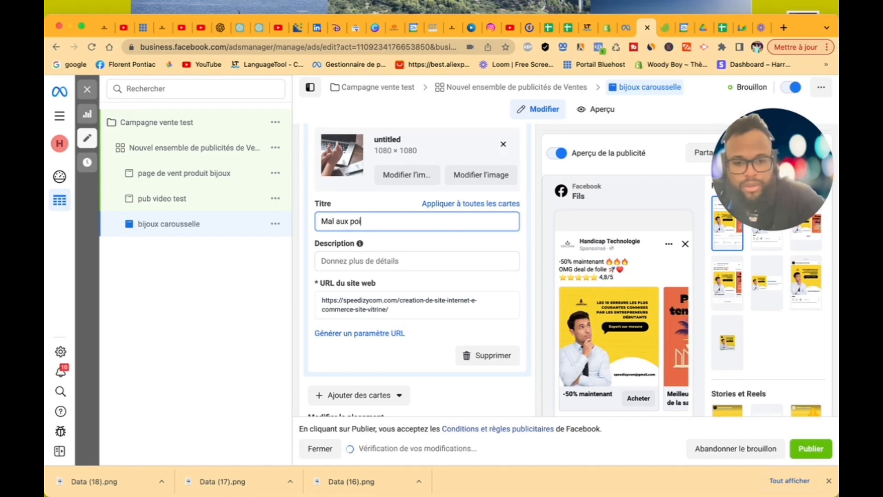
text(gnet voil)
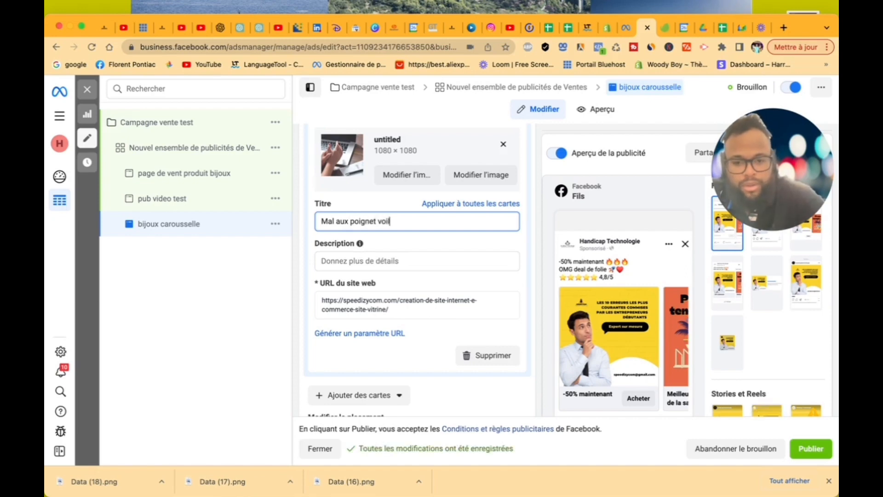
text(a la solution)
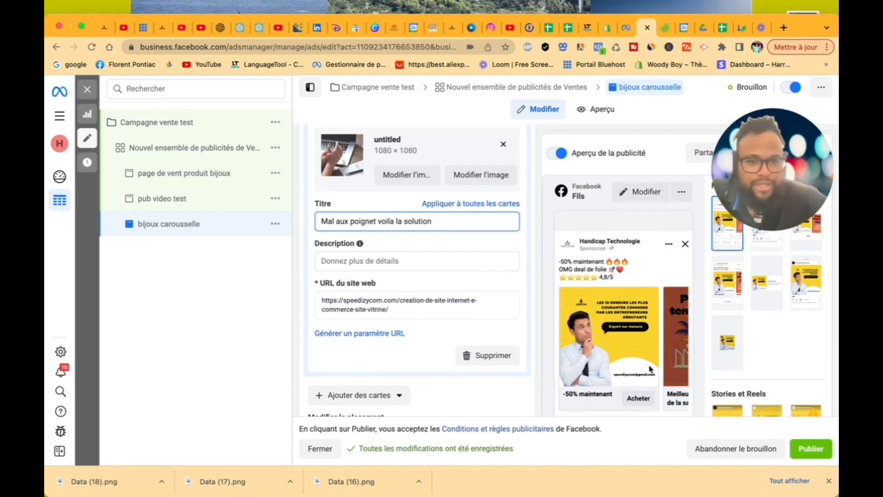
scroll(375, 253, up, 5)
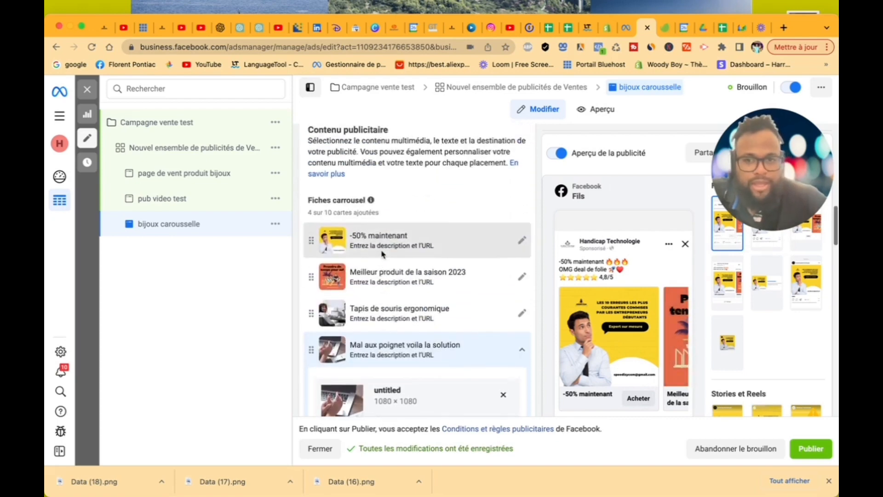
scroll(382, 253, down, 5)
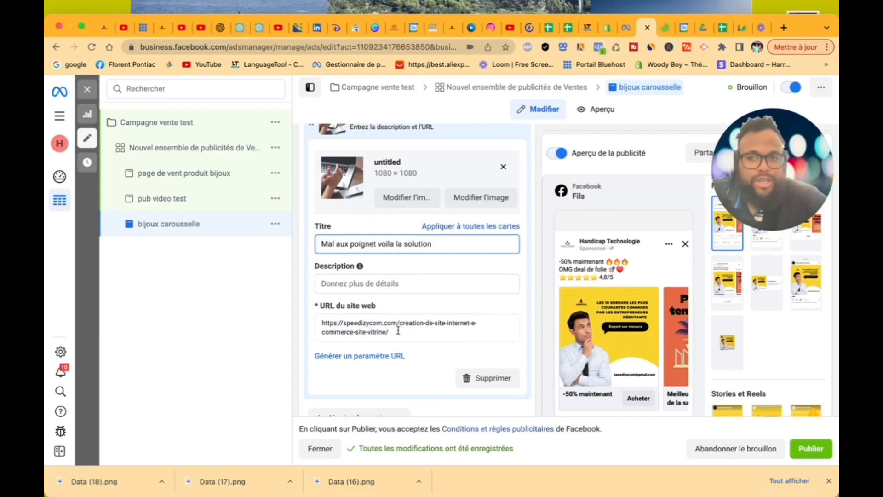
scroll(398, 330, up, 9)
scroll(393, 299, down, 4)
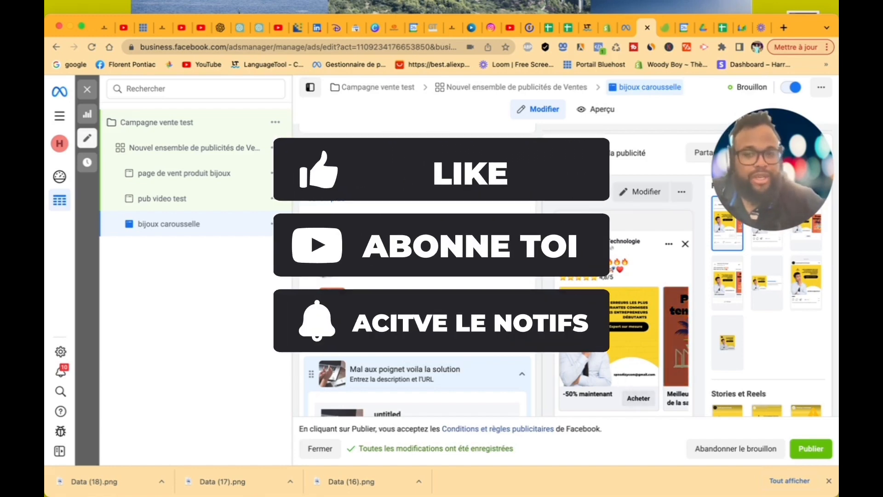
scroll(416, 386, down, 3)
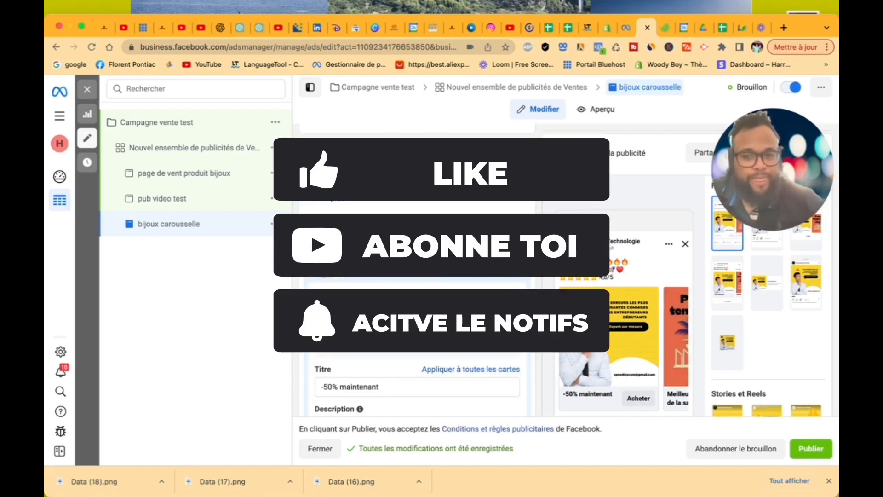
scroll(400, 218, down, 5)
scroll(401, 218, up, 2)
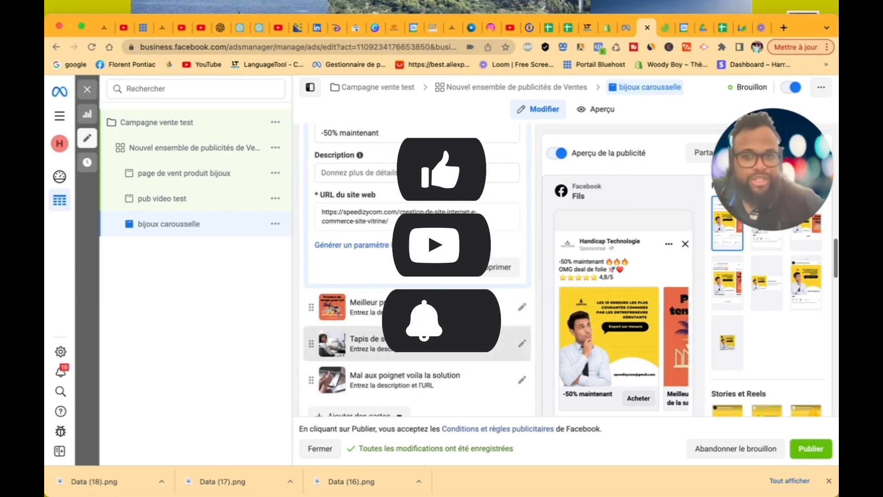
click(399, 222)
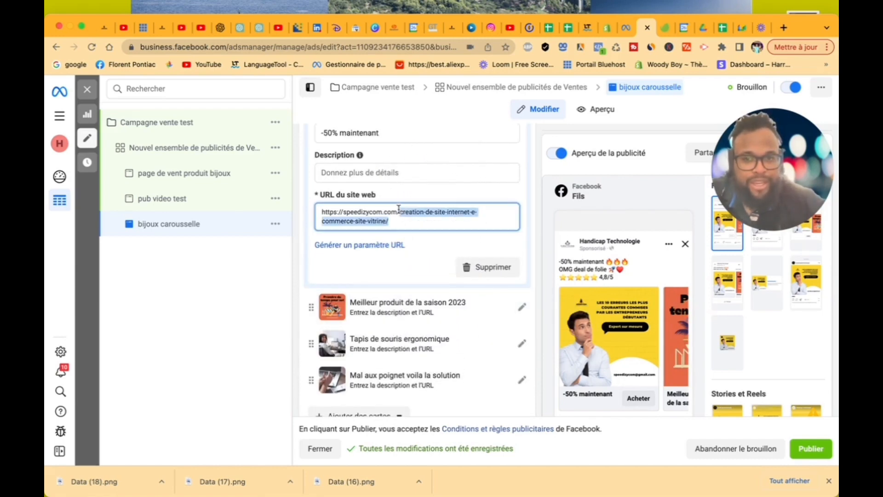
mouse_move(548, 227)
key(BackSpace)
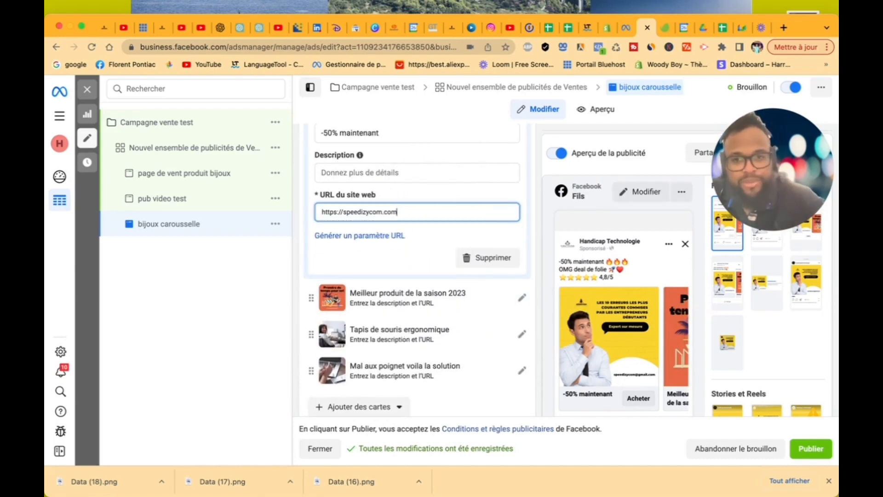
- Review the second carousel card's details and the ad's remaining text, destination and tracking settings
click(521, 298)
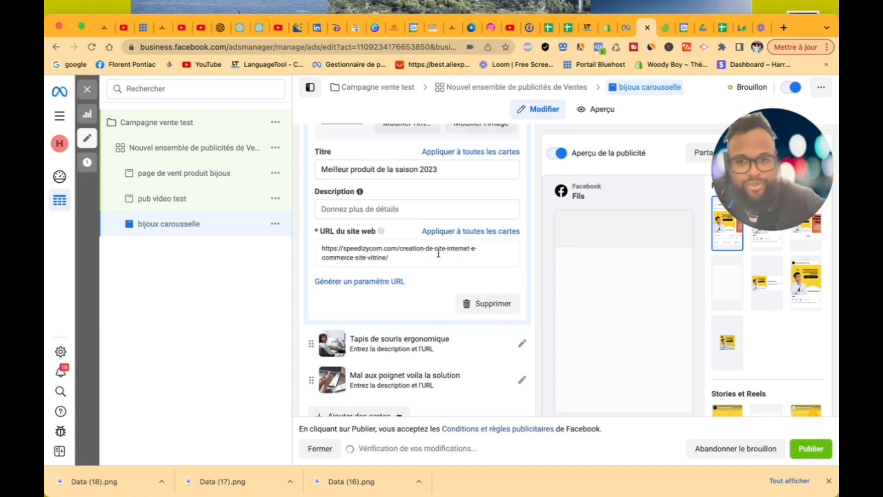
scroll(395, 263, down, 5)
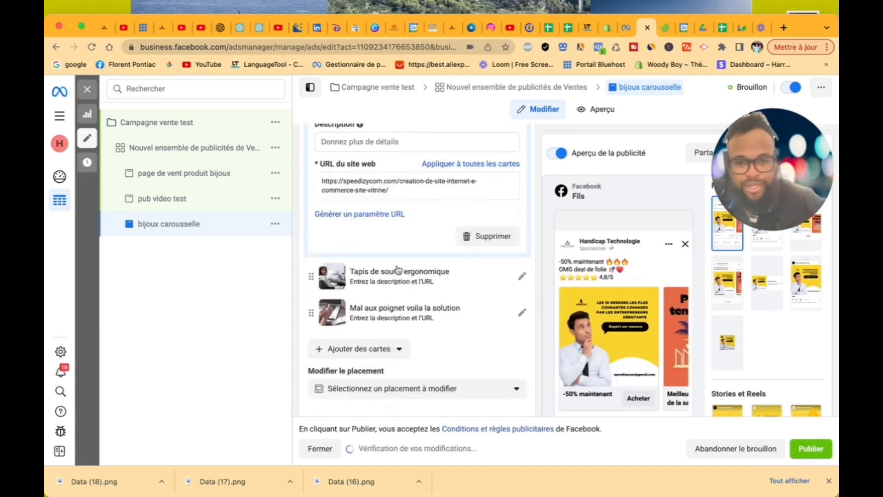
scroll(397, 269, down, 4)
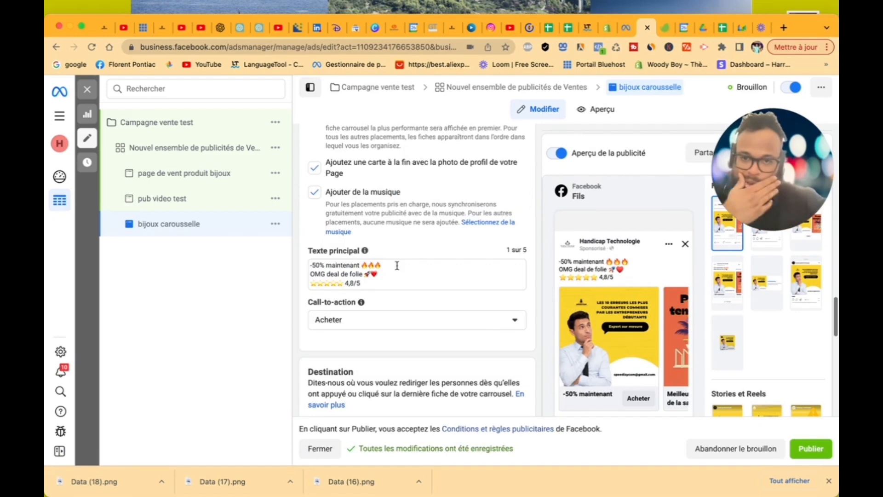
scroll(408, 348, down, 5)
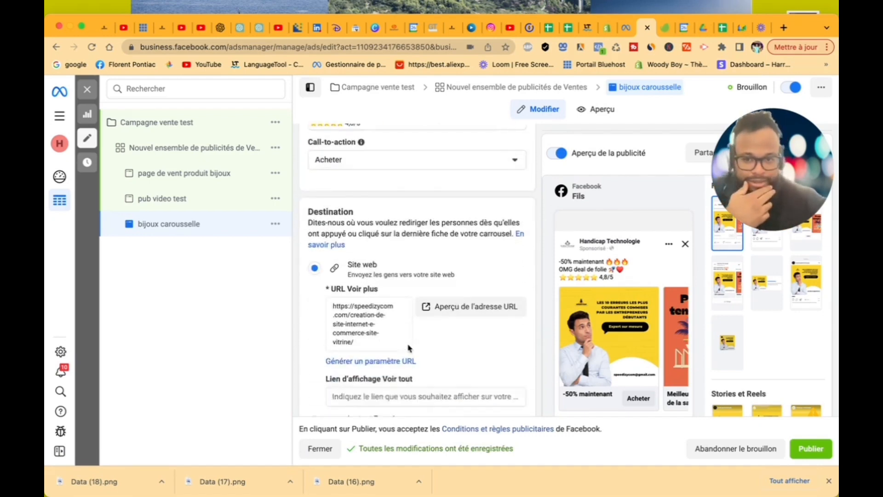
scroll(453, 242, down, 8)
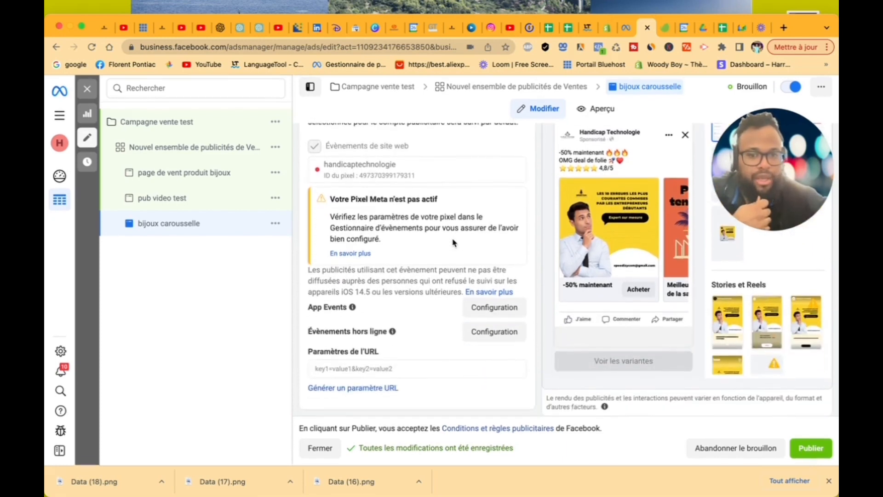
scroll(453, 242, up, 10)
scroll(453, 239, up, 10)
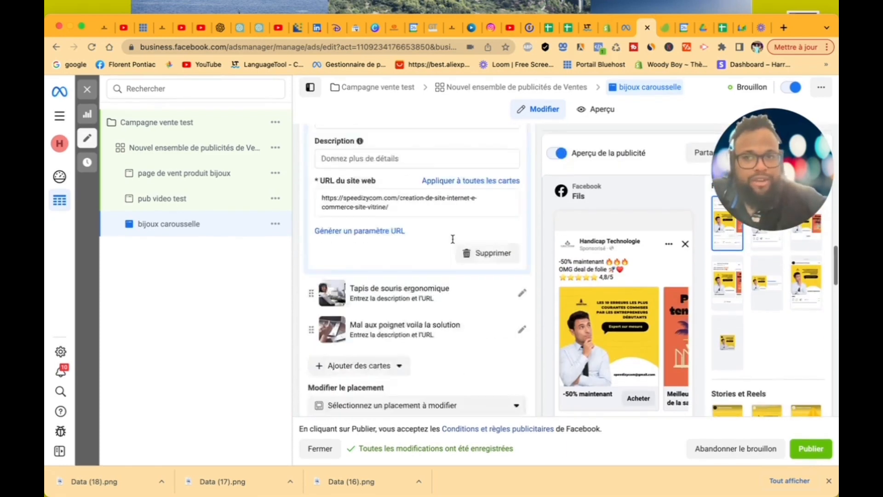
- Review the summary and rendered preview of the bijoux carousselle ad
click(594, 111)
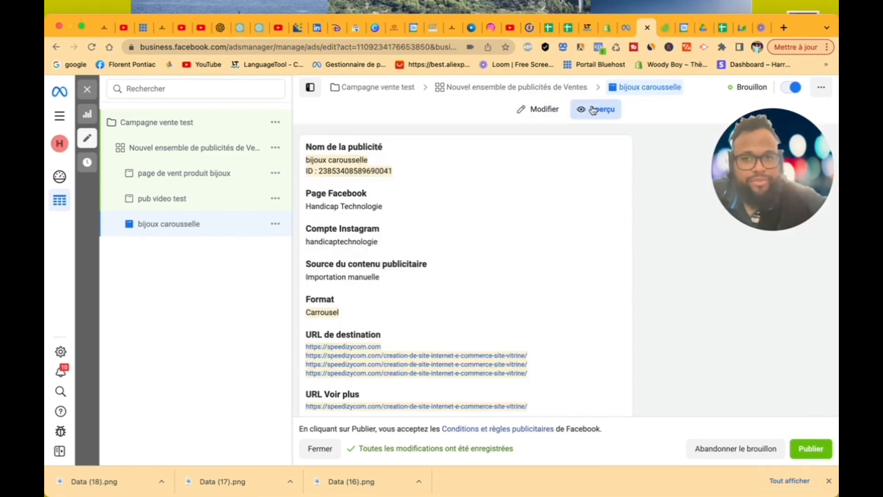
scroll(513, 237, down, 5)
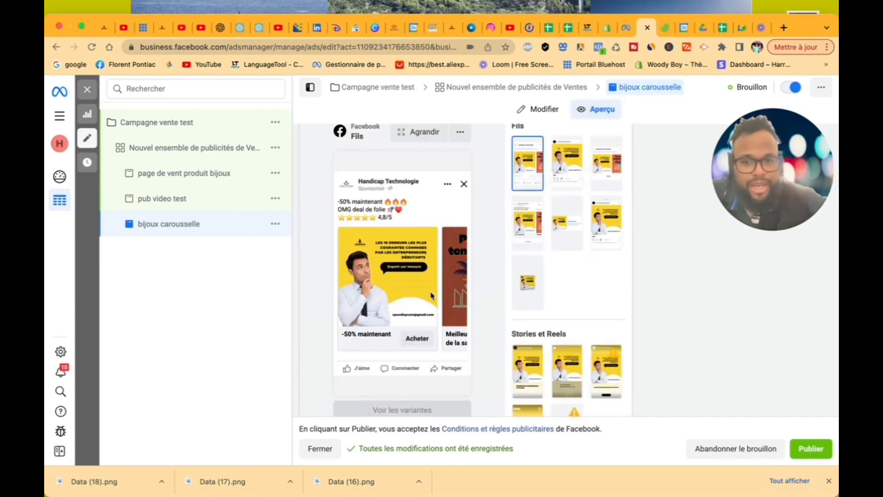
scroll(419, 294, down, 1)
scroll(427, 291, up, 5)
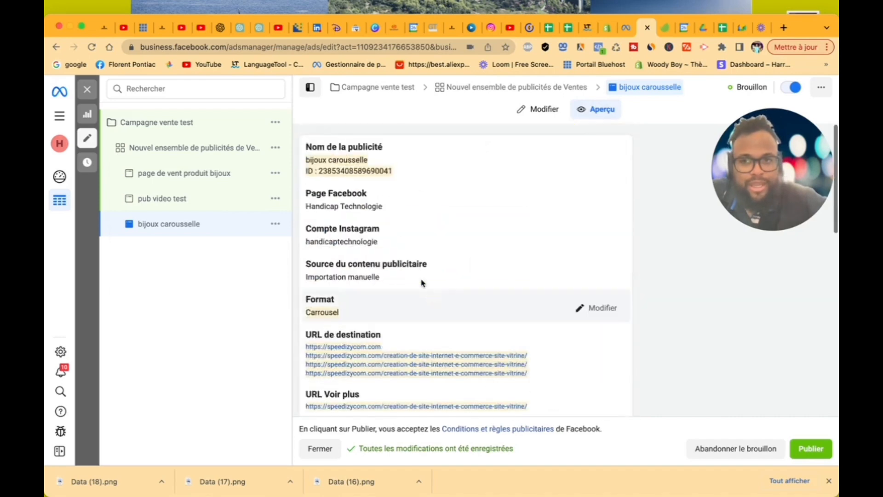
- Quick-duplicate the Nouvel ensemble de publicités de Ventes ad set together with its ads
click(206, 178)
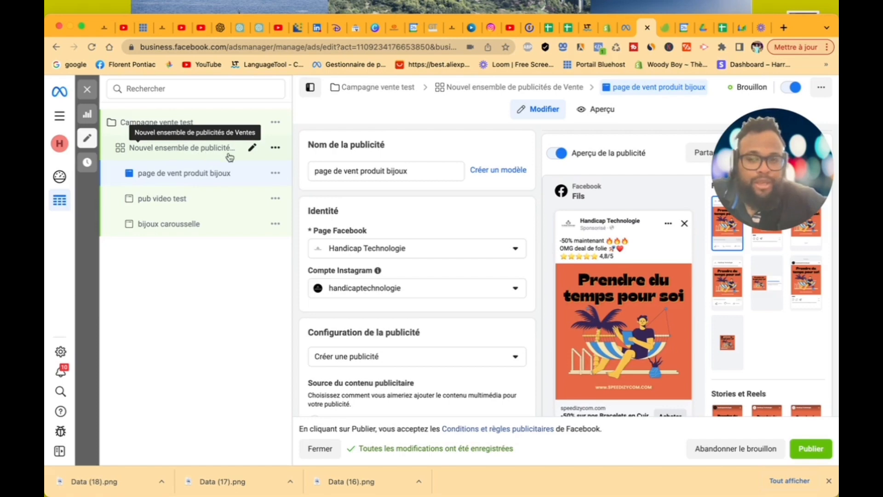
click(276, 149)
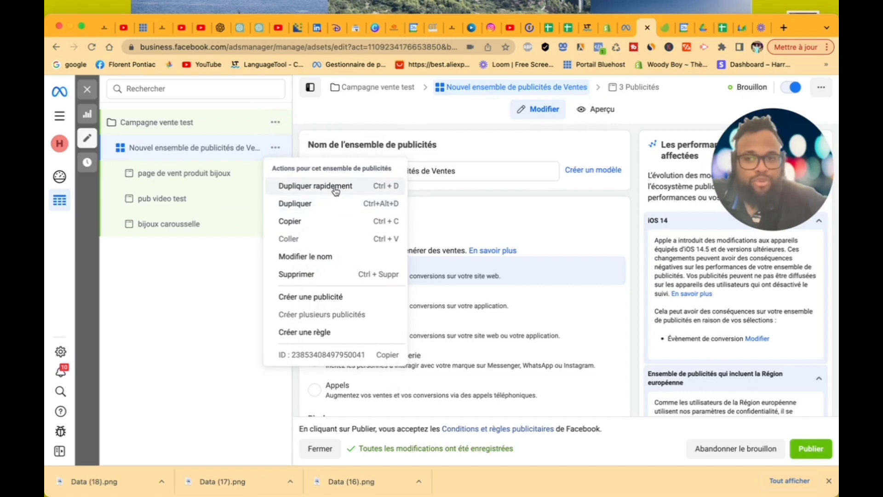
click(316, 186)
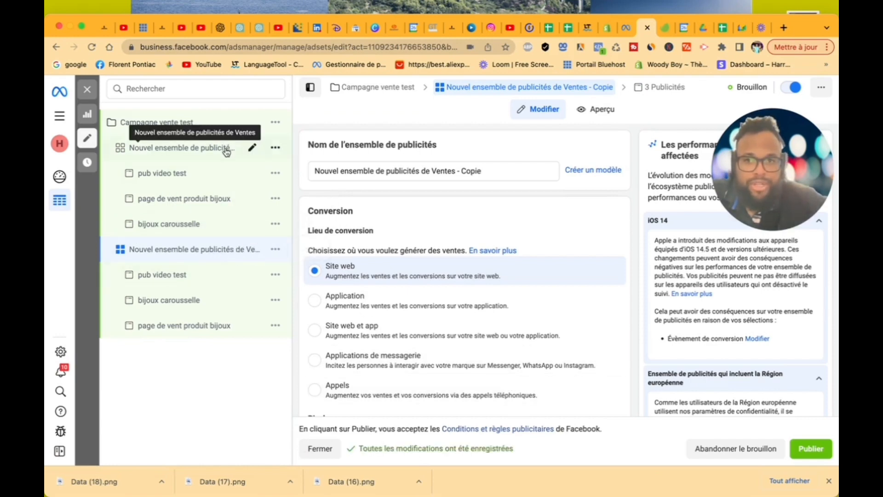
- Check the three ads inside the duplicated ad set and its conversion settings
click(214, 277)
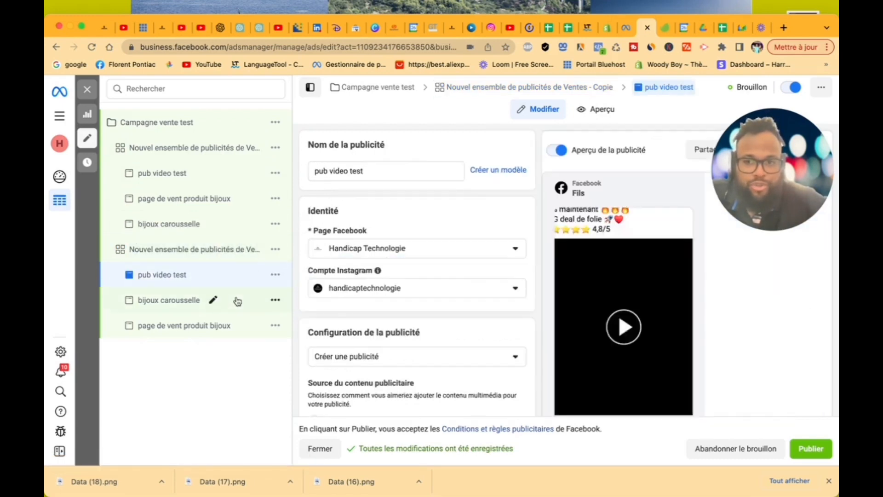
click(163, 302)
click(177, 328)
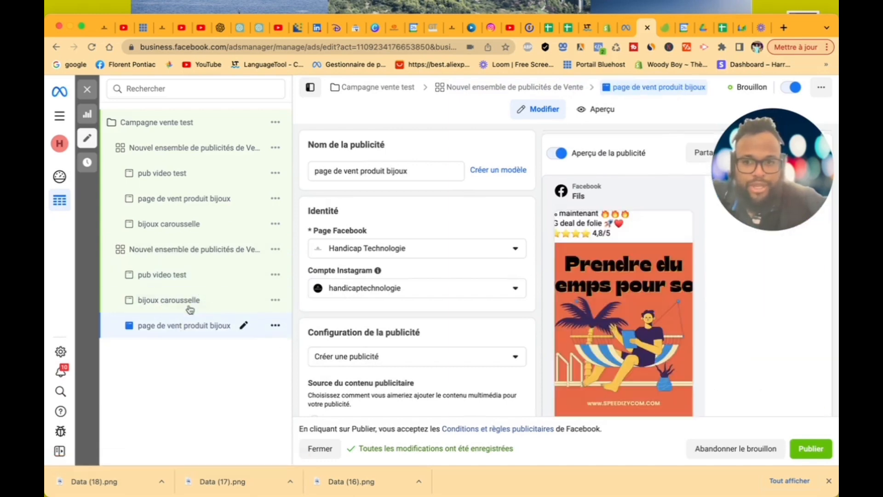
click(253, 248)
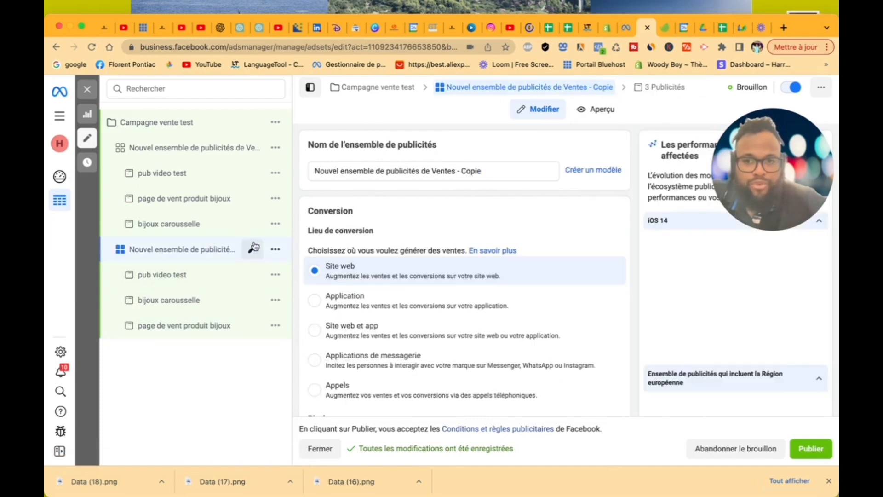
scroll(489, 317, down, 1)
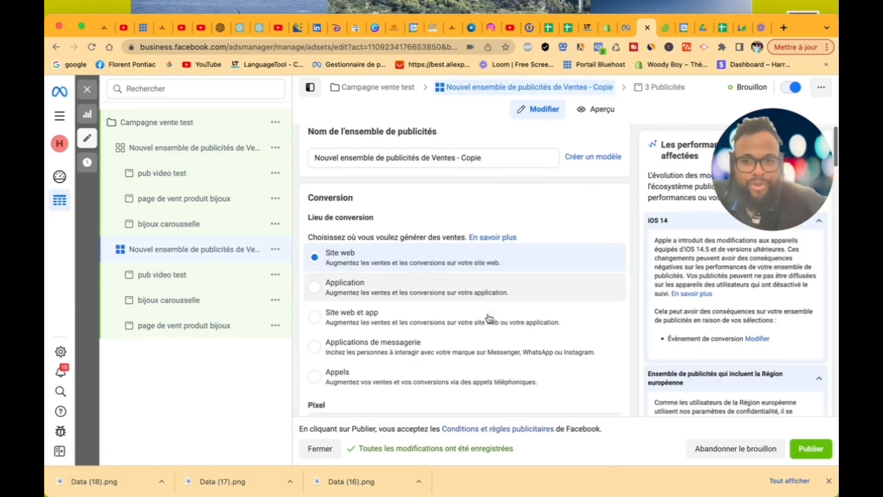
scroll(490, 317, down, 5)
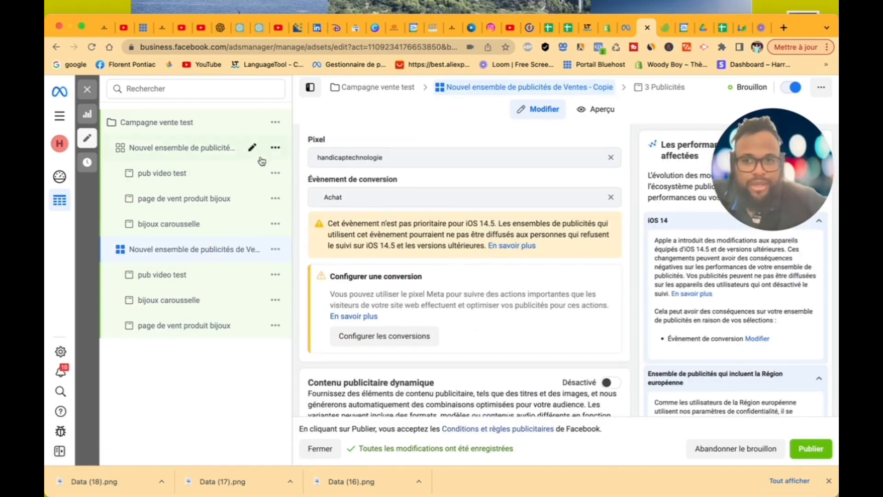
- Examine the budget, schedule and audience settings of the original ad set
click(205, 156)
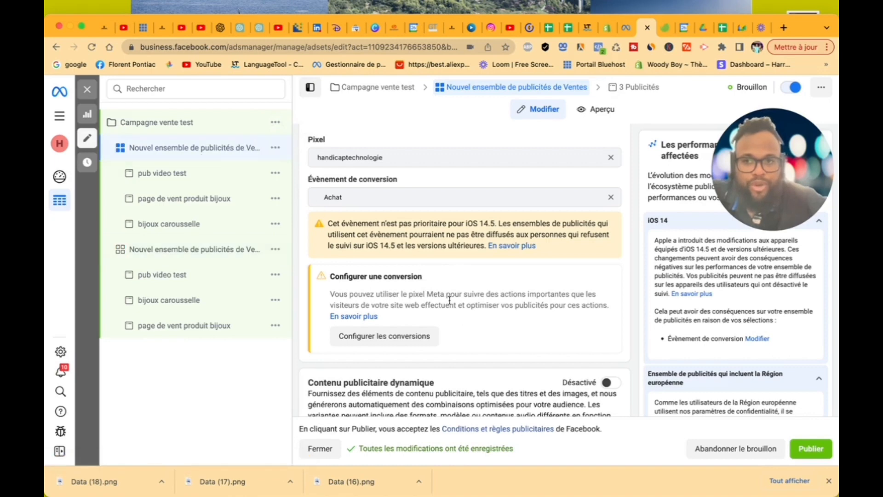
scroll(449, 300, down, 10)
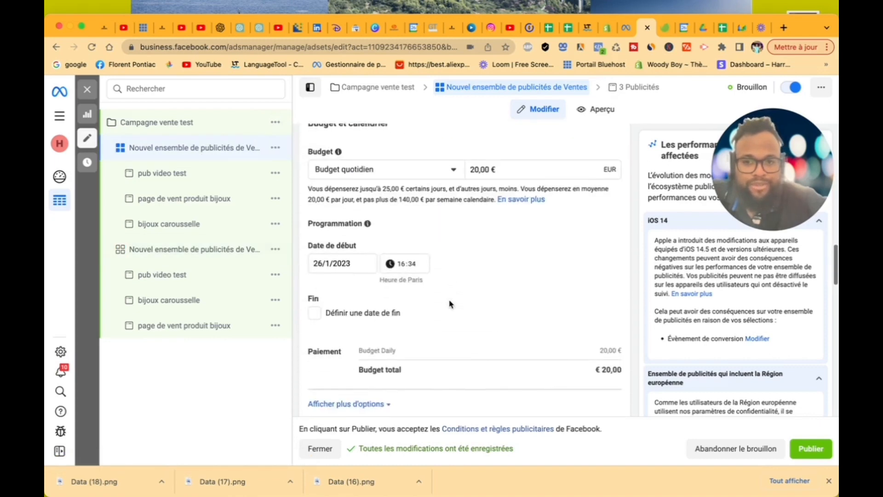
scroll(451, 303, down, 1)
scroll(449, 300, down, 4)
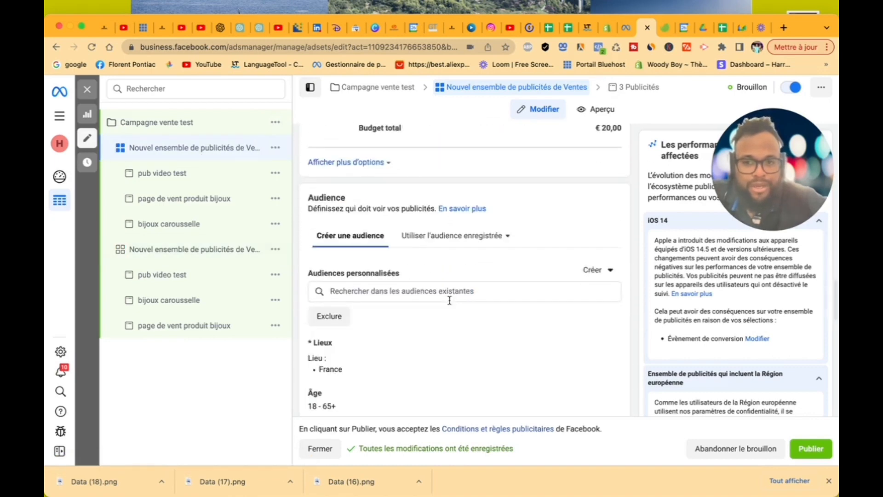
scroll(449, 302, down, 3)
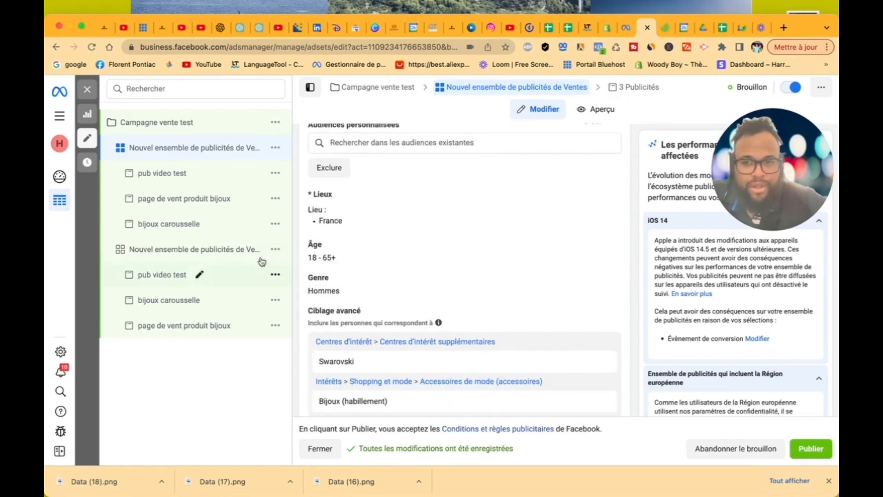
- Set the audience gender of the duplicated ad set to Femmes
click(219, 250)
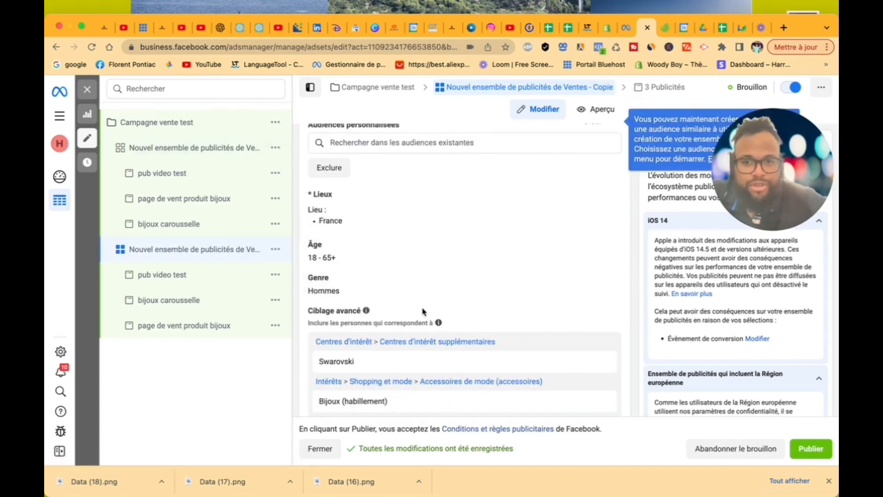
scroll(424, 311, down, 3)
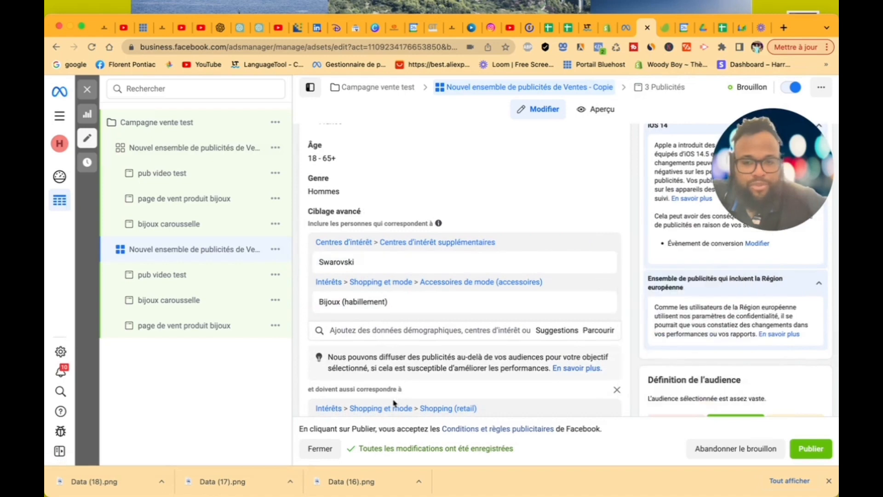
scroll(399, 317, up, 3)
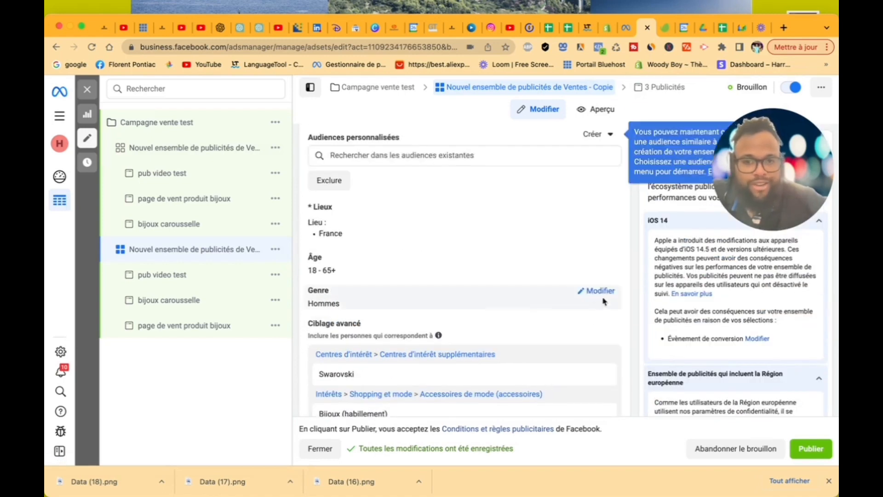
click(580, 293)
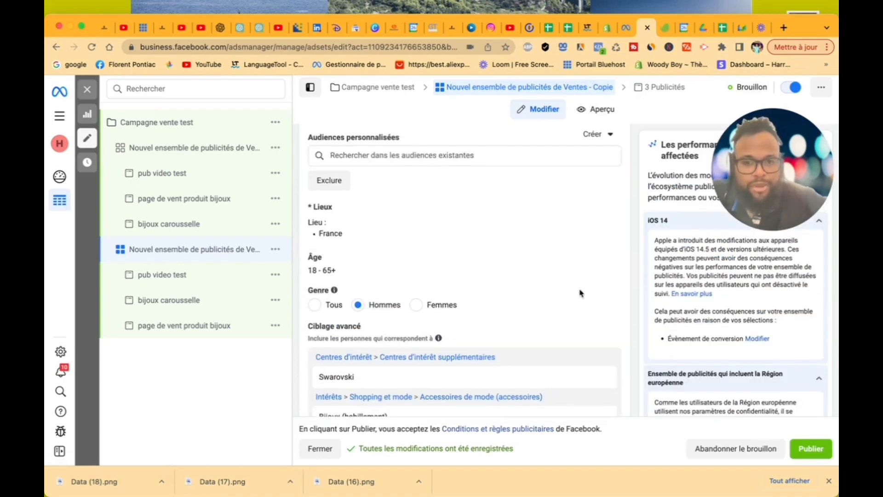
click(416, 304)
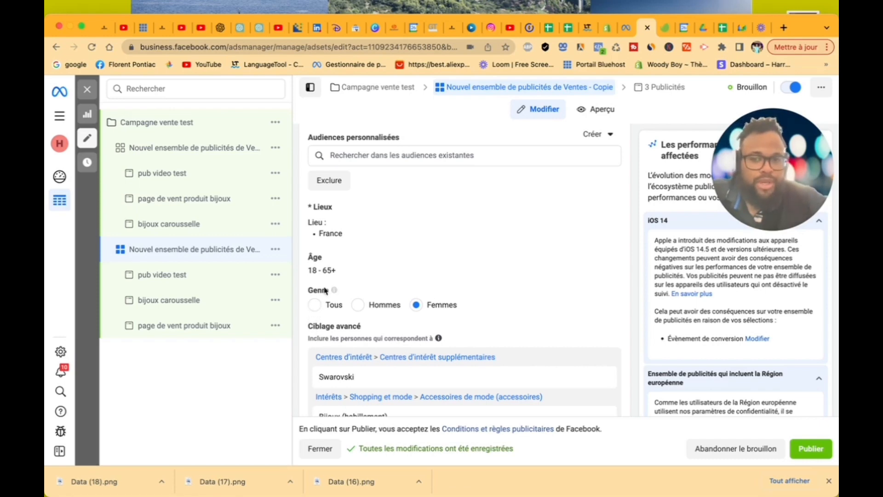
- Replace the Bijoux (habillement) interest with Habillement (habillement) in the duplicated ad set's detailed targeting
scroll(395, 301, down, 5)
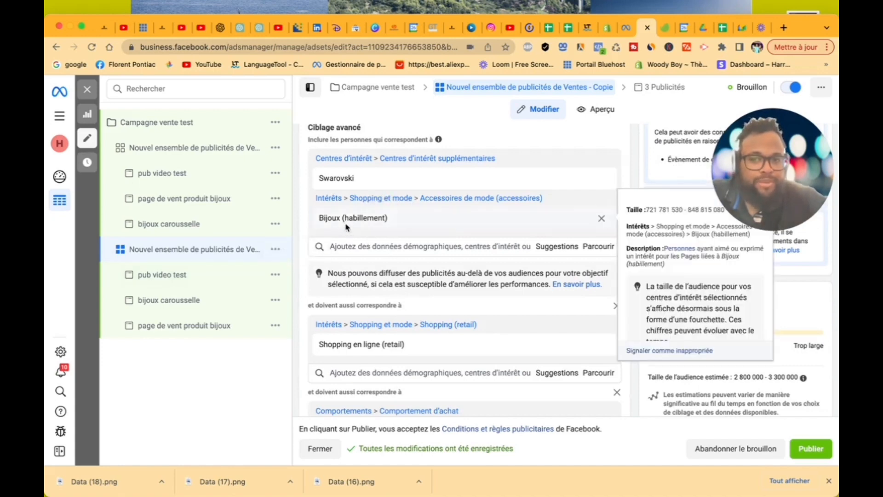
mouse_move(587, 227)
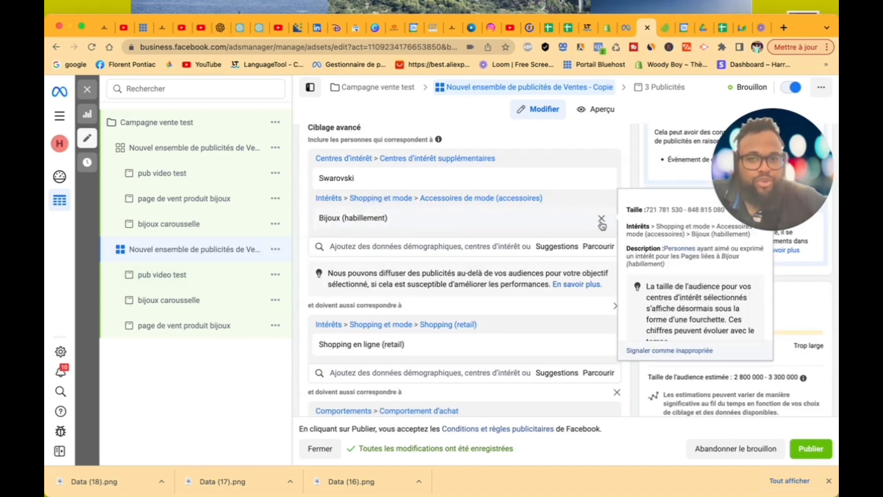
click(427, 206)
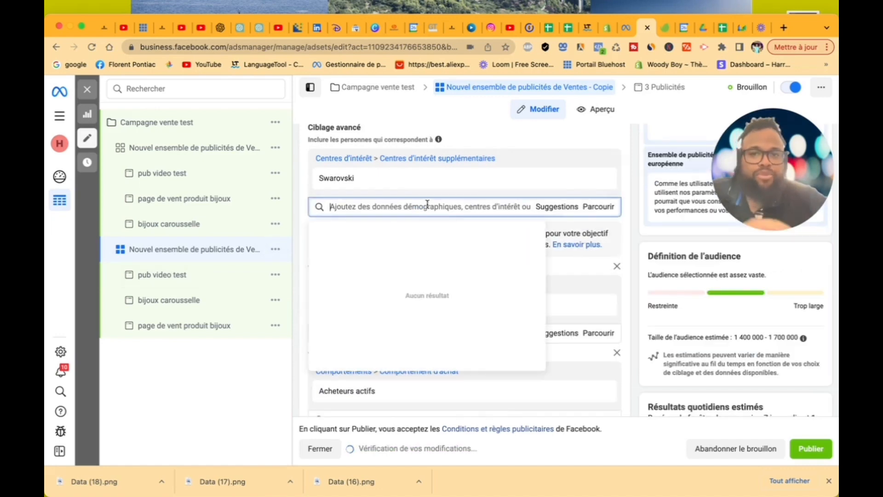
text(habi)
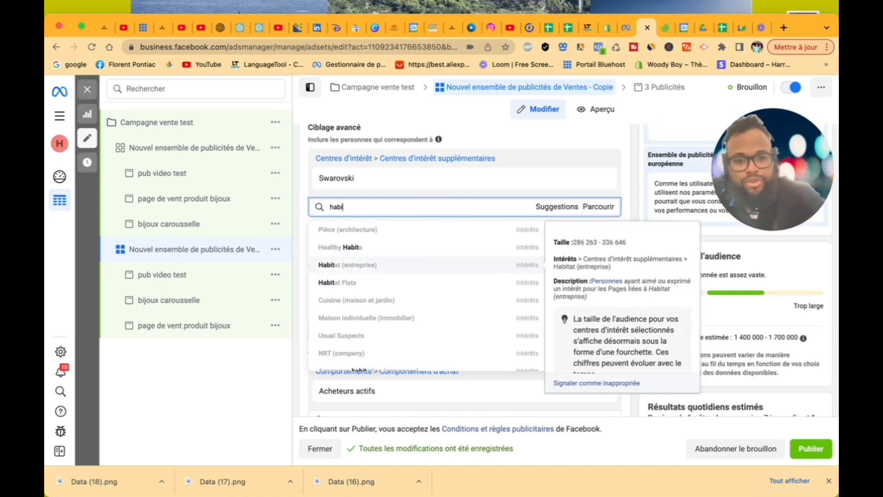
key(BackSpace)
text(vetement)
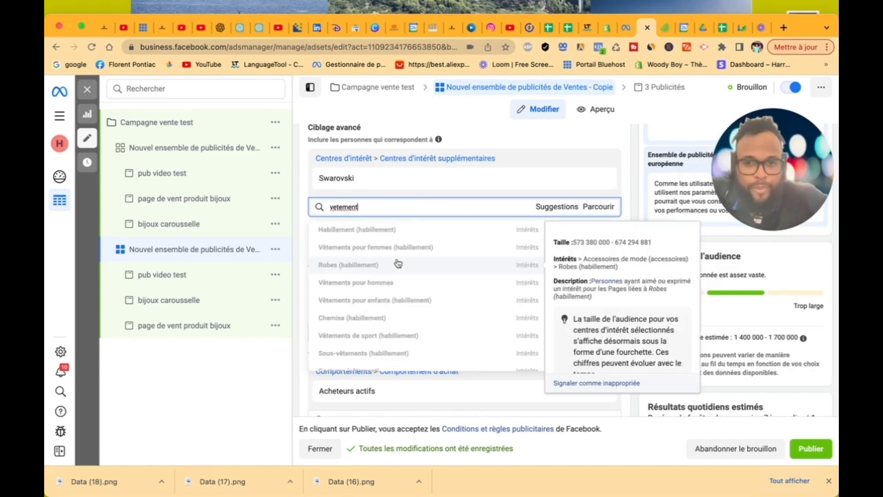
click(396, 230)
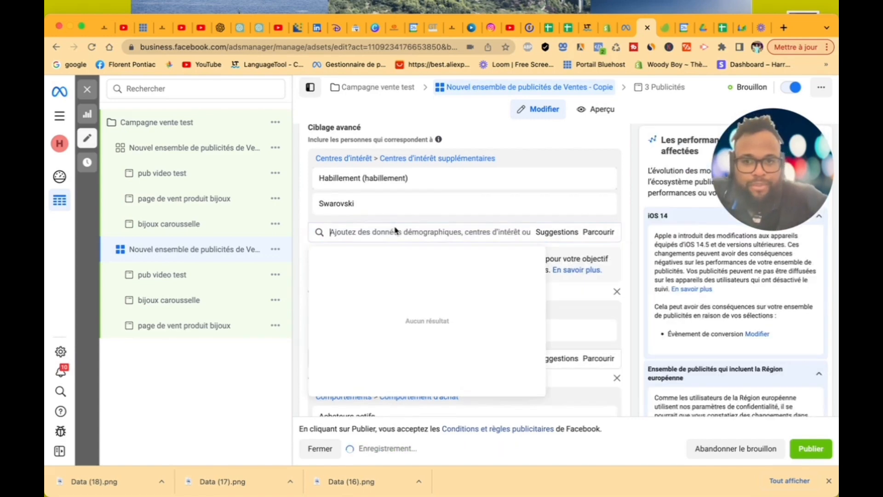
scroll(703, 316, down, 4)
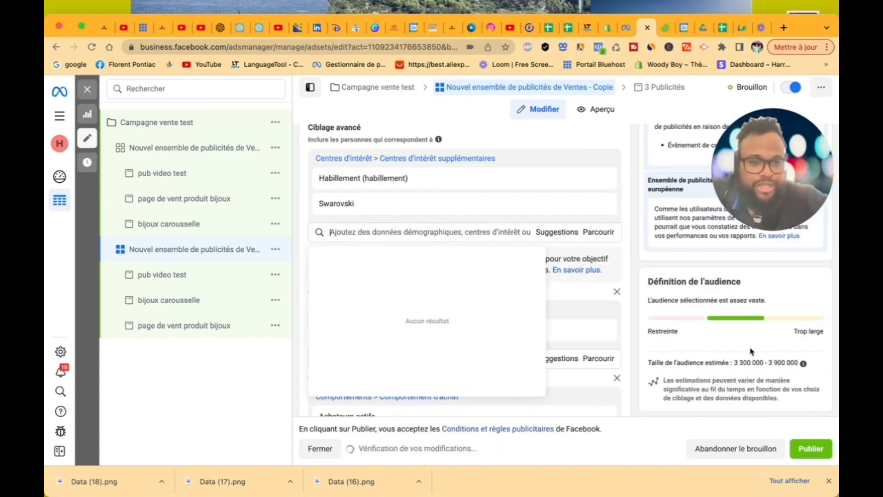
click(635, 306)
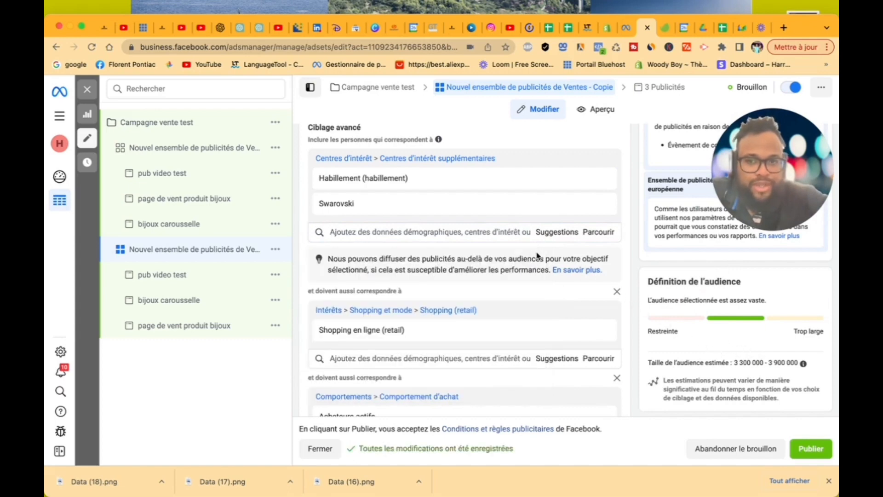
- Examine the remaining targeting conditions and browse the Comportements categories available alongside Acheteurs actifs
scroll(456, 317, down, 3)
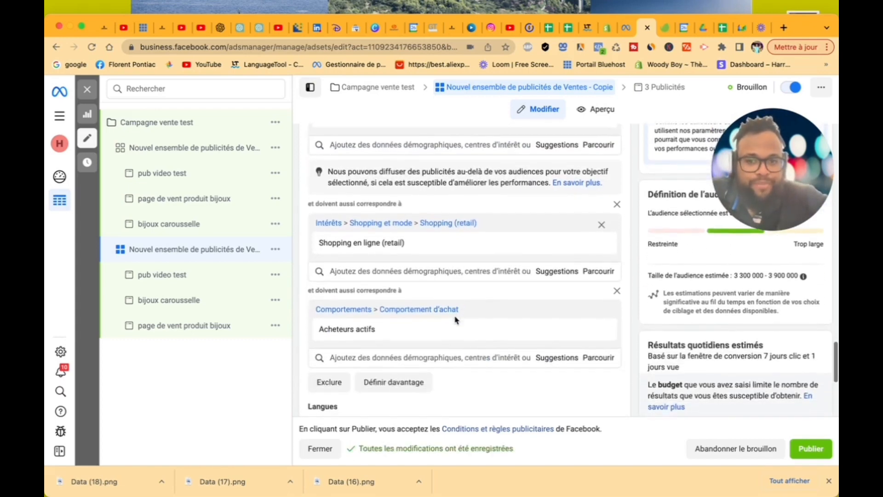
scroll(455, 319, down, 1)
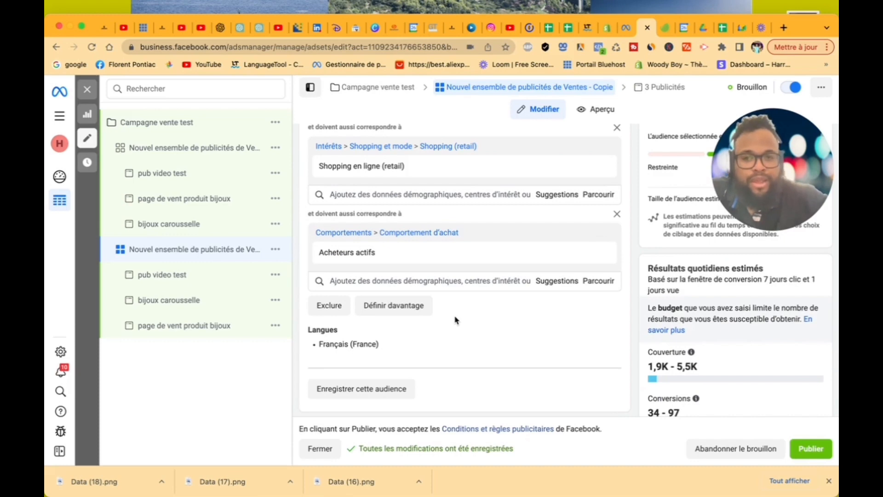
scroll(455, 320, up, 1)
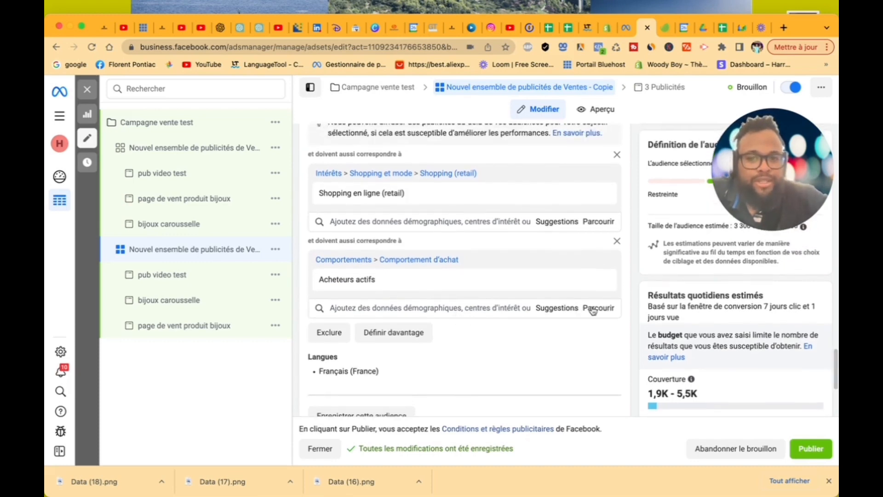
click(597, 309)
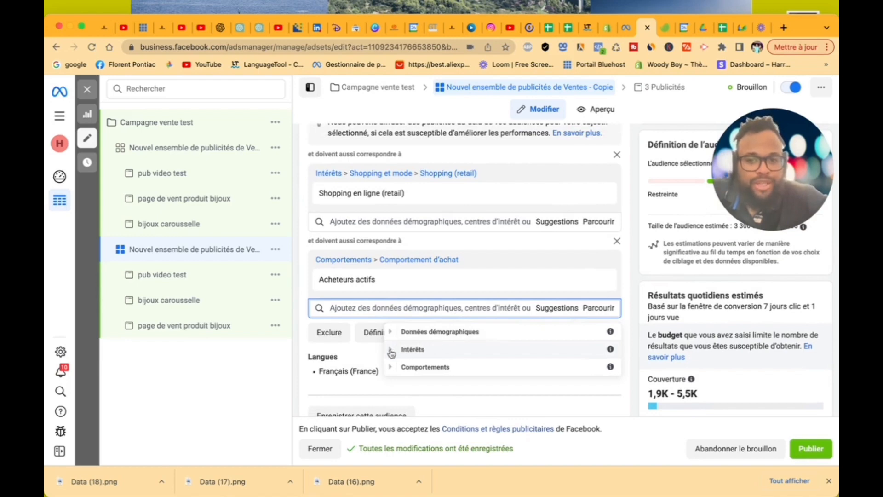
click(392, 366)
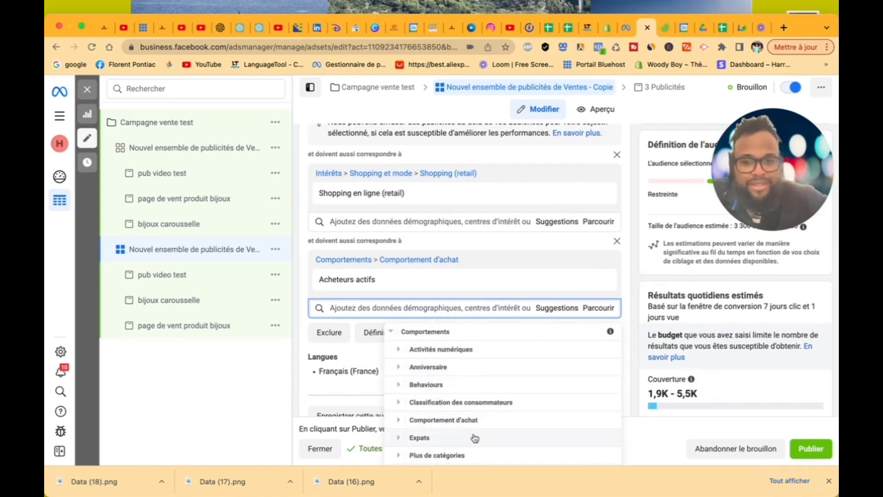
scroll(474, 437, down, 1)
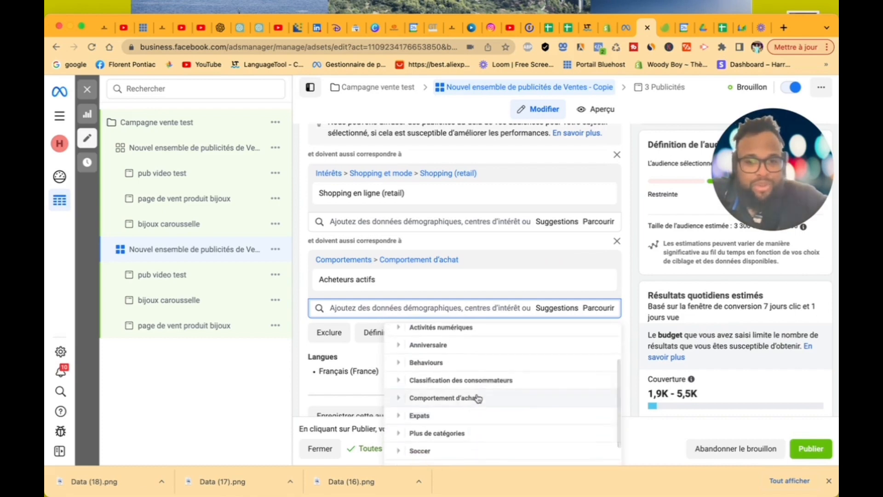
scroll(470, 430, down, 2)
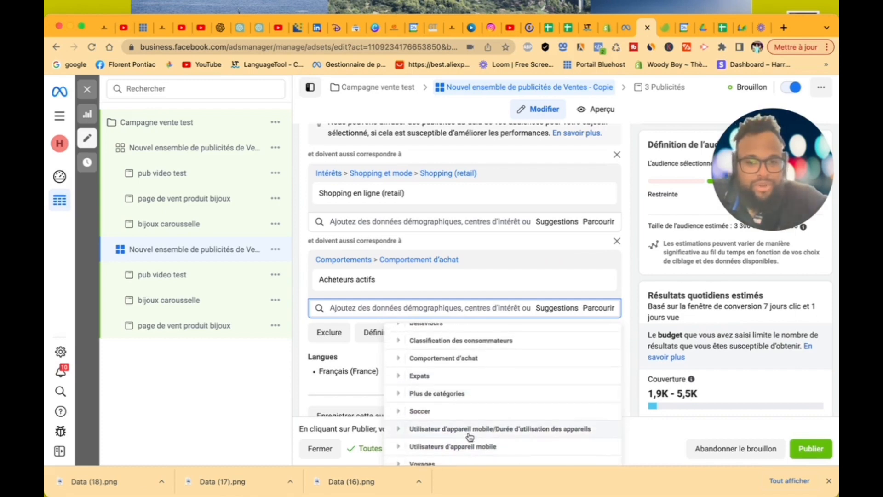
scroll(469, 436, down, 1)
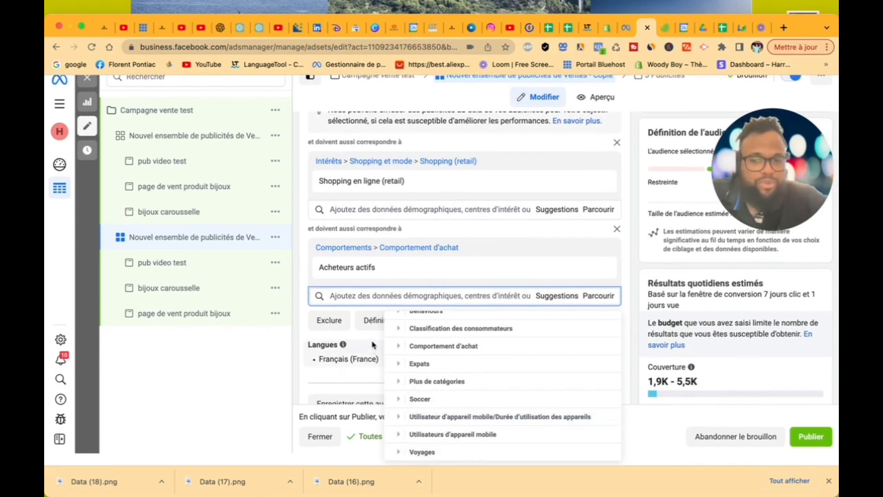
mouse_move(465, 277)
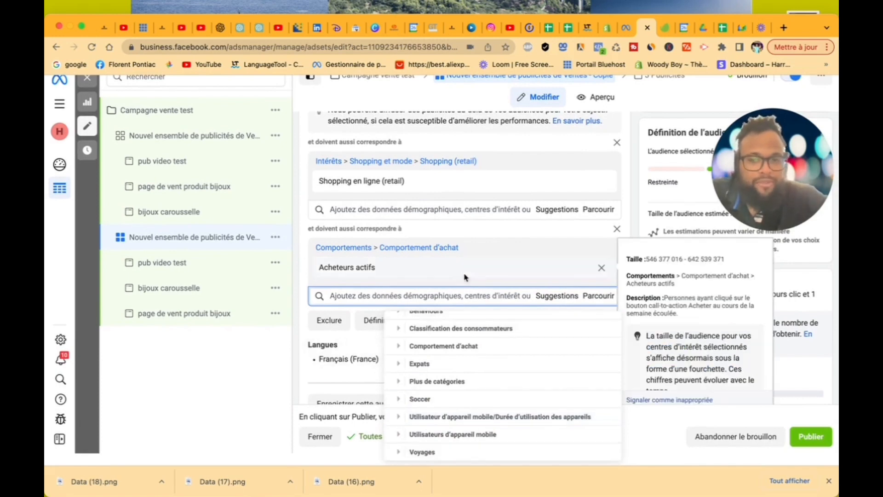
click(512, 236)
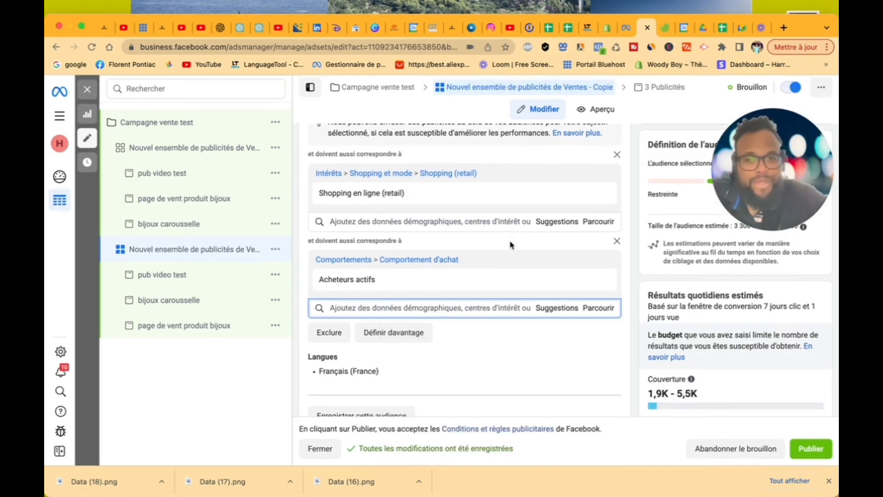
- Review the duplicated ad set's placements and schedule, the campaign details, and the original ad set's conversion settings
scroll(505, 339, down, 4)
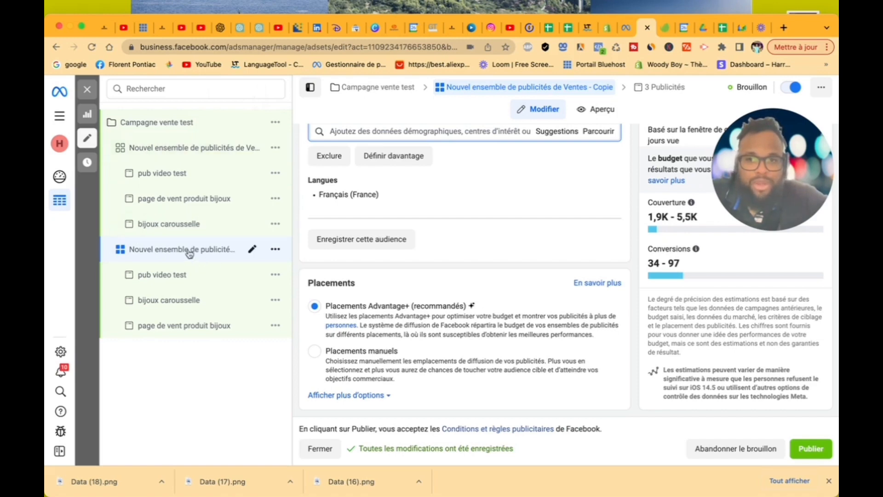
scroll(419, 222, up, 5)
scroll(419, 222, up, 15)
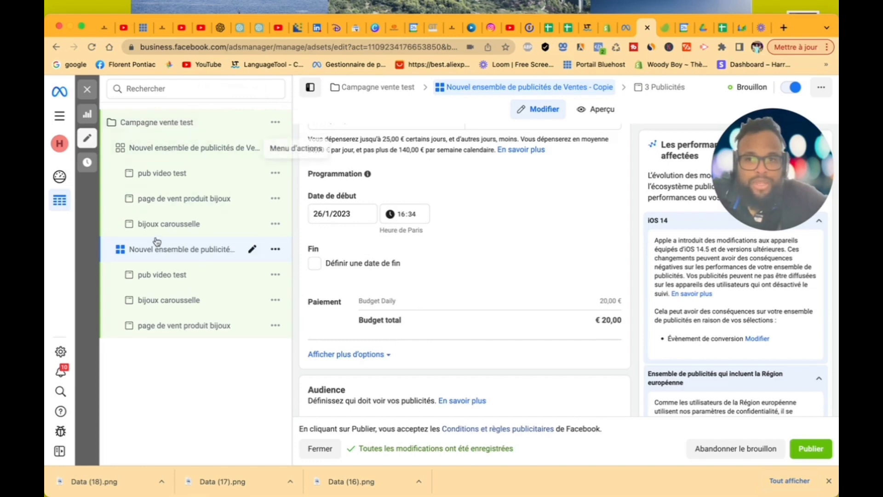
click(175, 125)
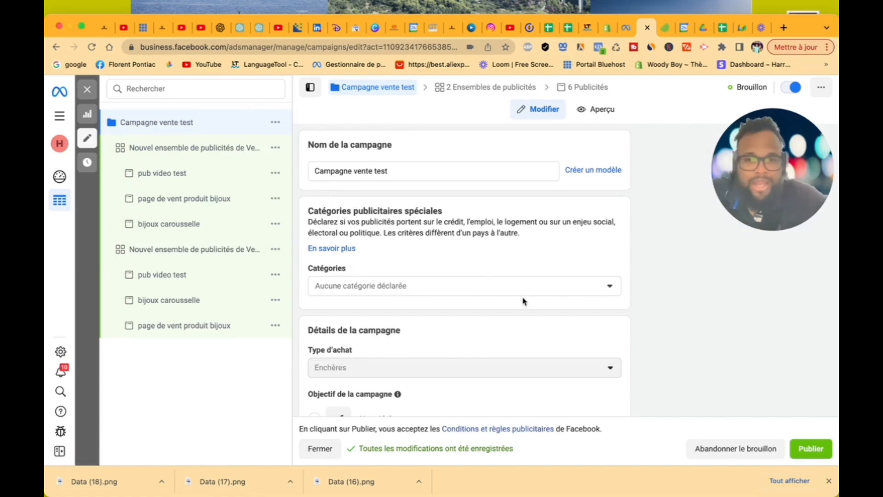
scroll(522, 300, down, 3)
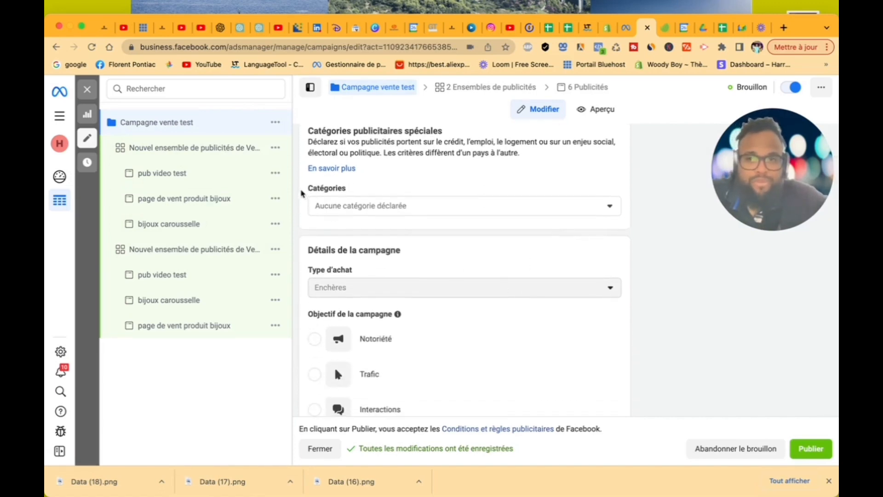
click(180, 148)
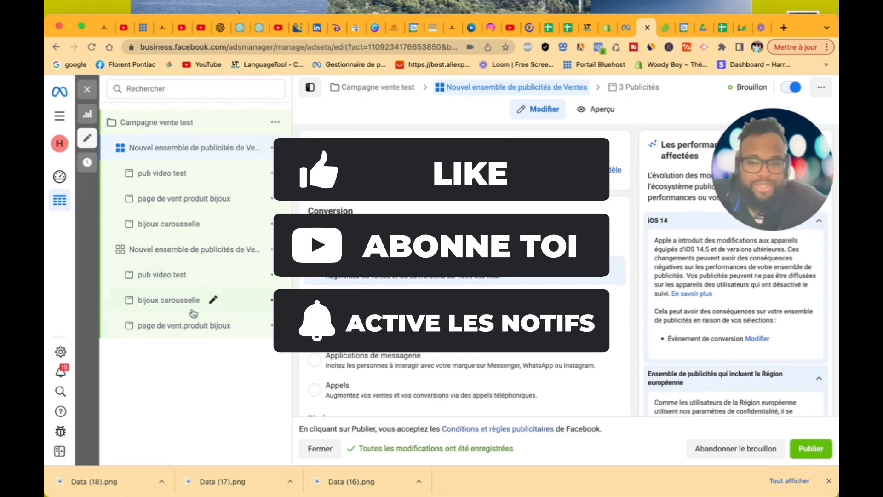
- Enable Budget de campagne Advantage for Campagne vente test with a daily budget of 50,00 €
click(183, 124)
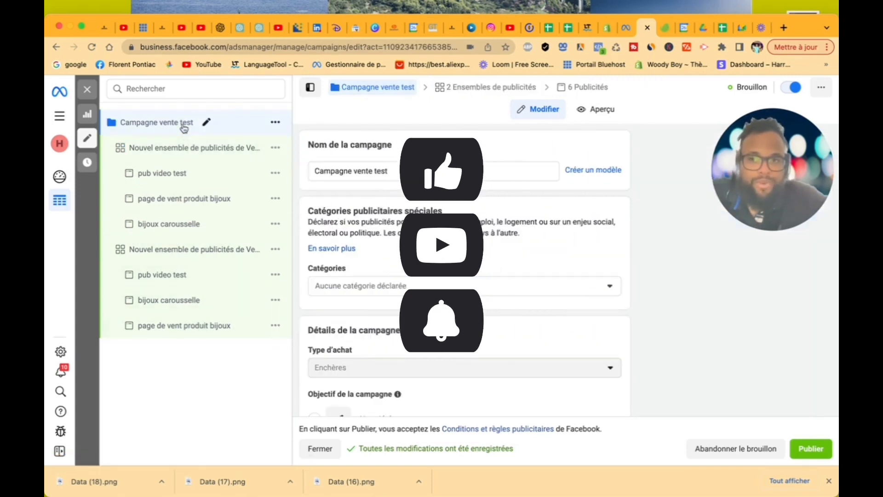
scroll(473, 242, down, 10)
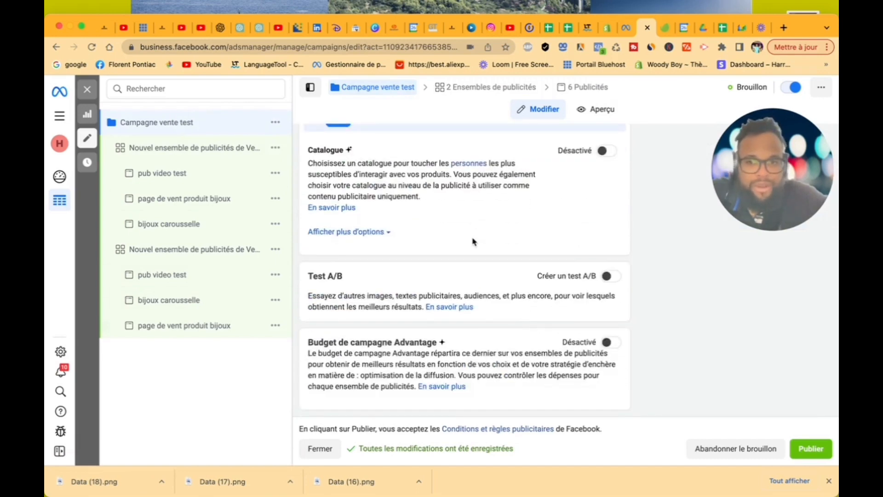
click(610, 342)
scroll(508, 359, down, 5)
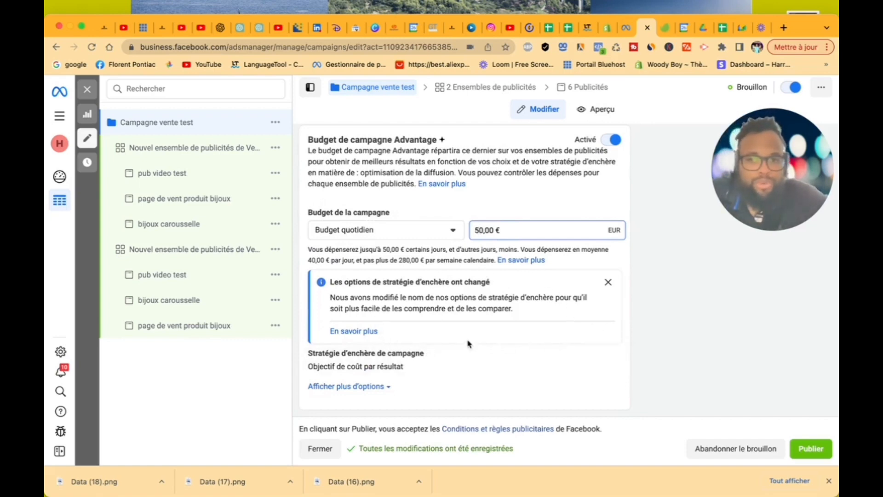
- Check the original ad set's cost target and schedule, then the campaign's budget and bid strategy
click(198, 148)
scroll(450, 274, down, 10)
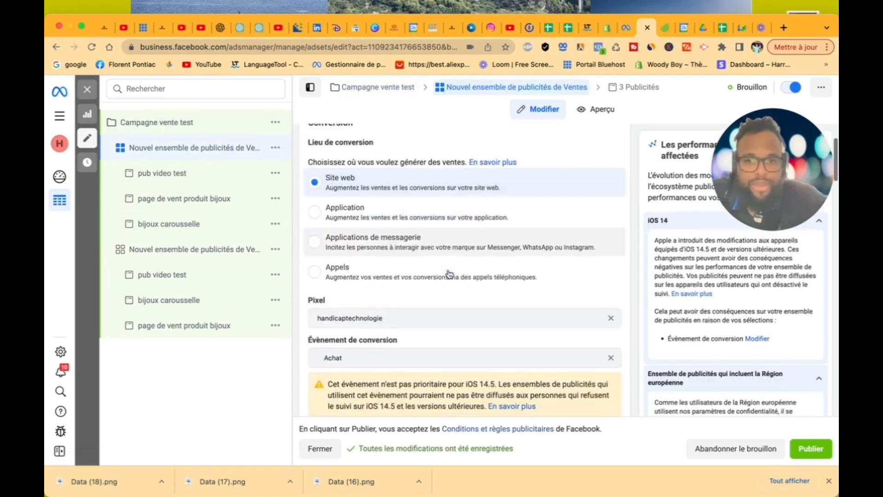
scroll(449, 274, down, 2)
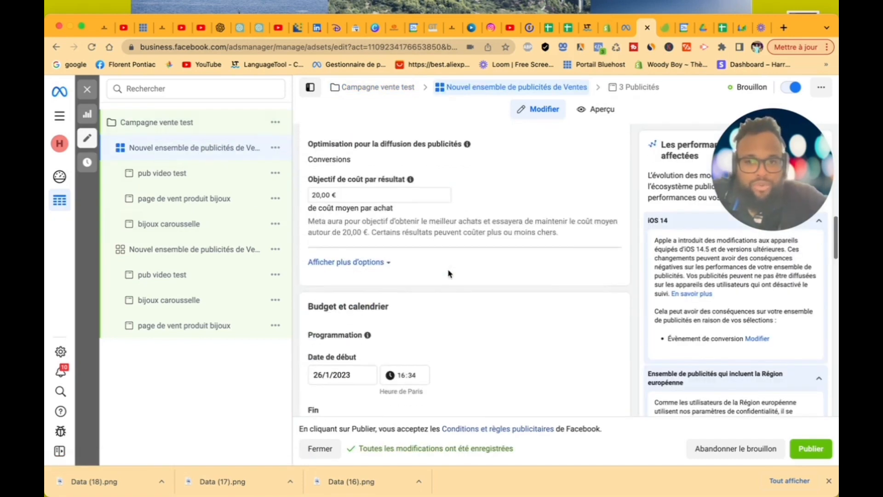
click(173, 128)
scroll(548, 330, down, 15)
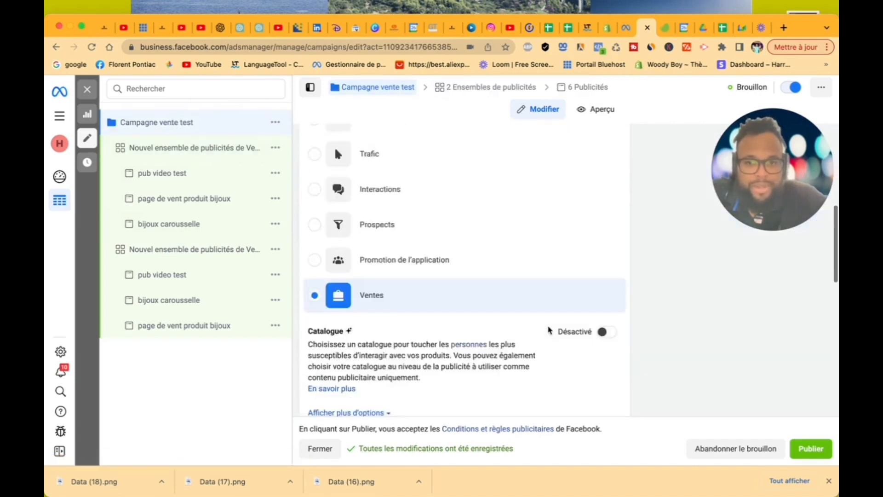
scroll(548, 330, down, 4)
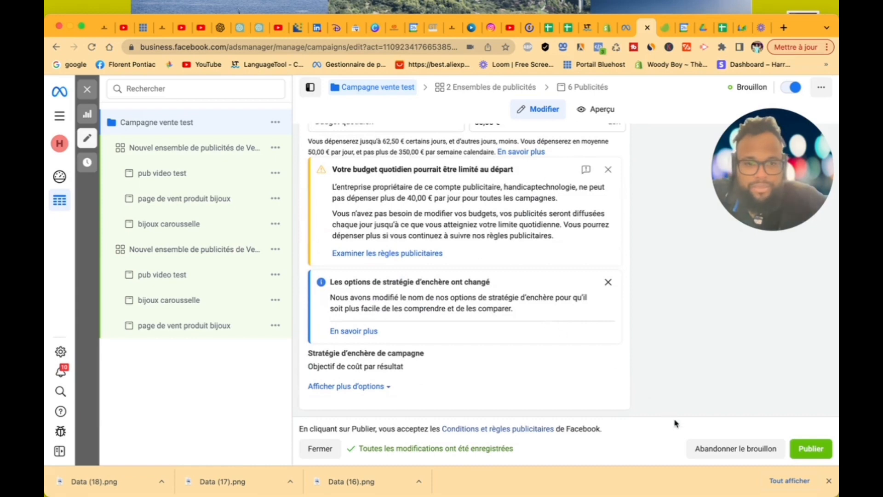
- Discard the Campagne vente test draft and check the ad set and campaign lists
click(758, 451)
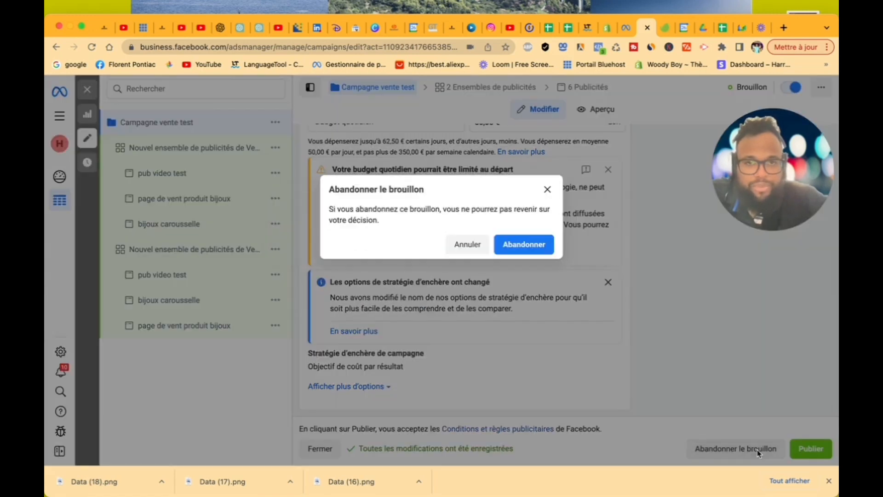
click(518, 248)
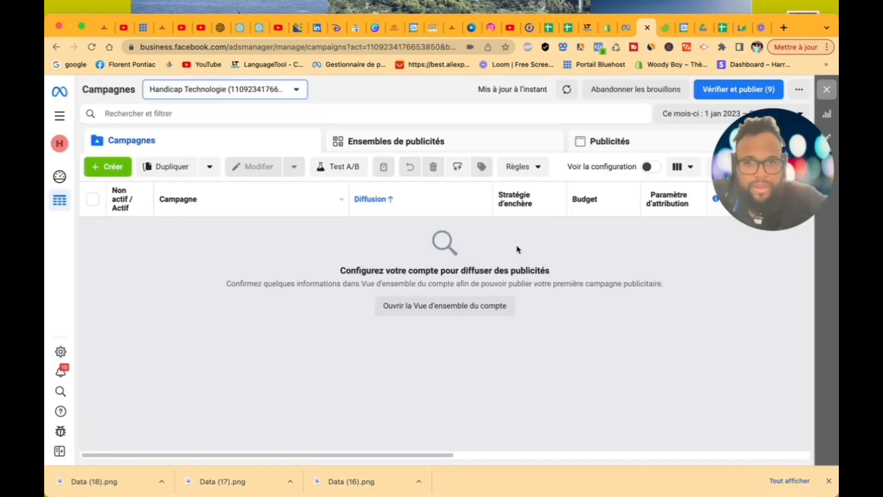
click(357, 146)
click(241, 142)
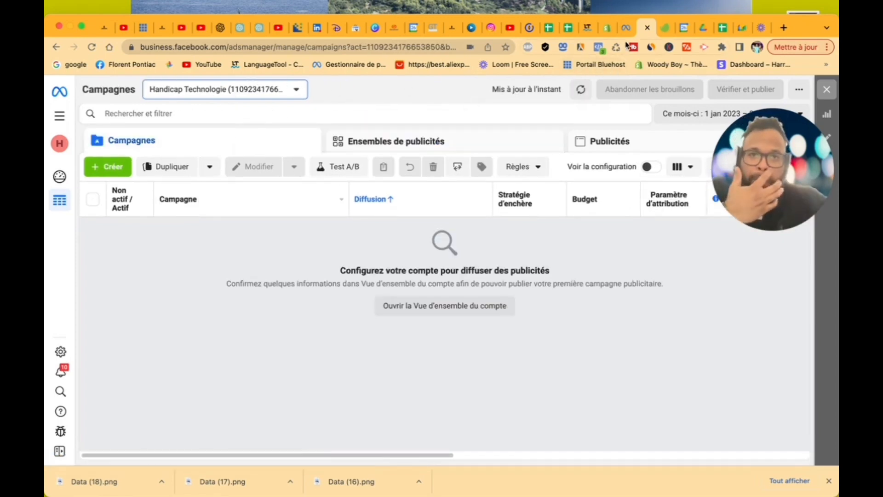
drag(757, 152, 576, 162)
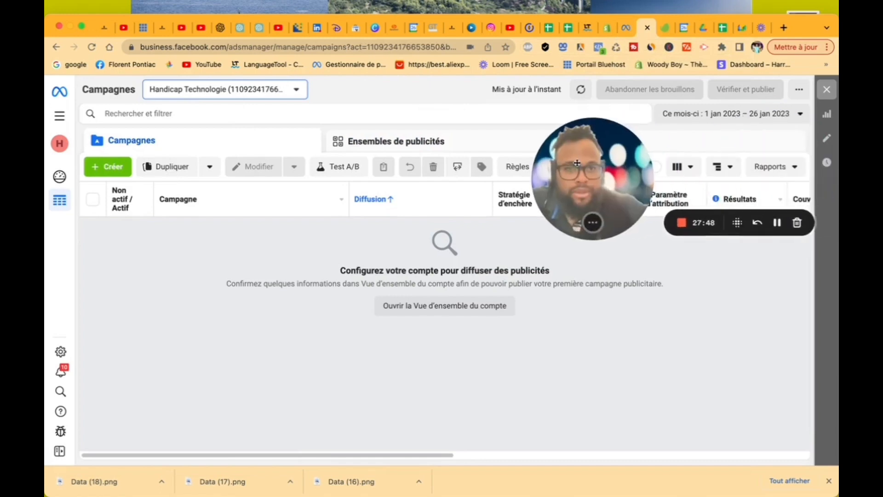
click(777, 222)
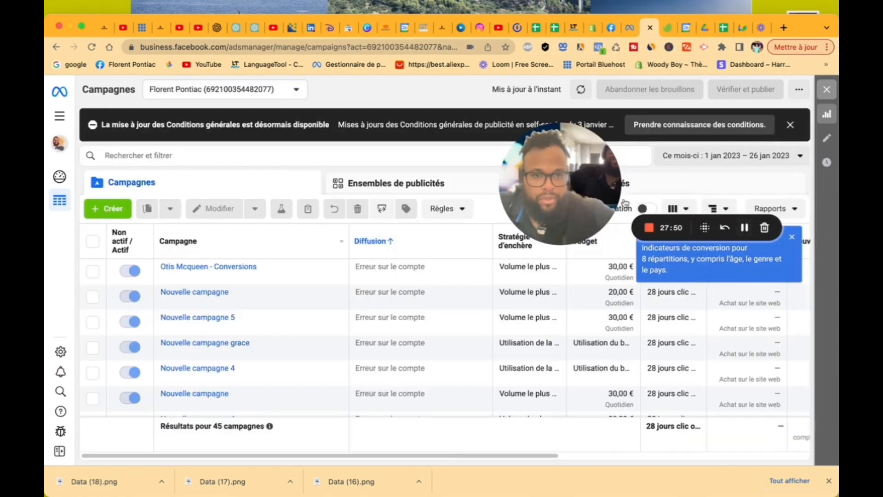
- Dismiss the terms and conditions update notice and the tip about conversion metrics by breakdown
drag(573, 165, 765, 327)
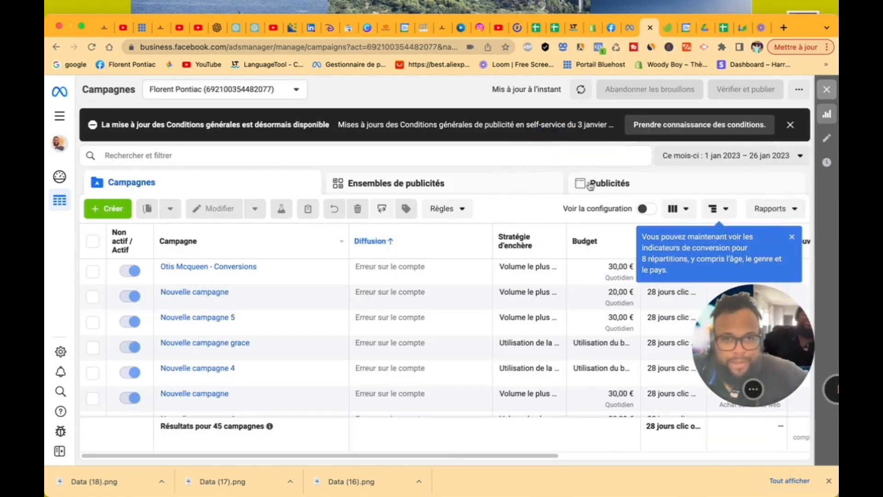
click(790, 125)
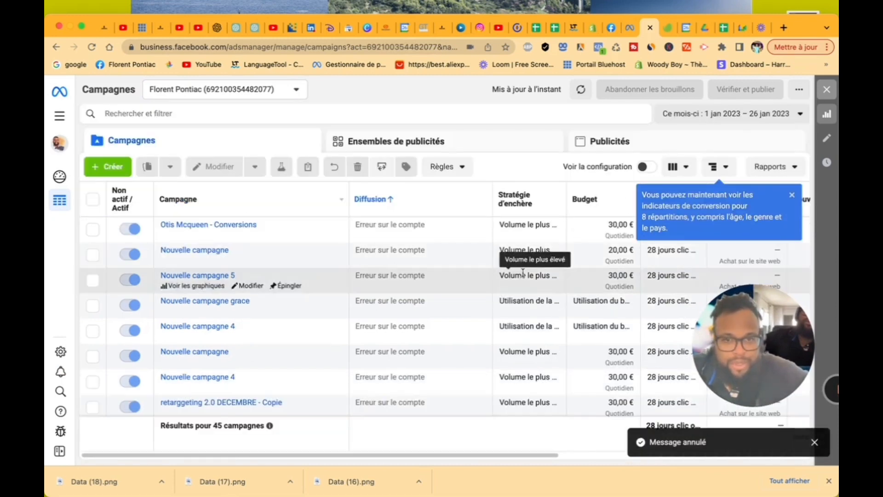
scroll(546, 339, down, 1)
scroll(546, 339, right, 3)
scroll(546, 339, up, 1)
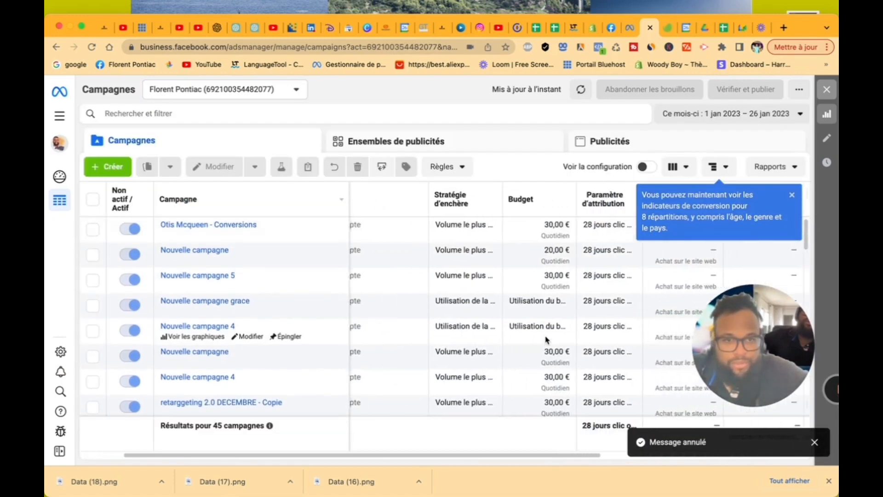
scroll(545, 339, right, 1)
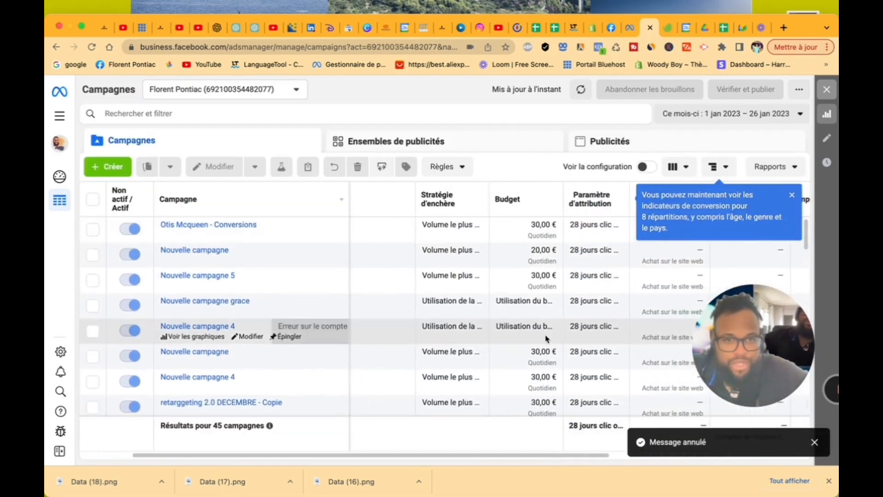
click(792, 195)
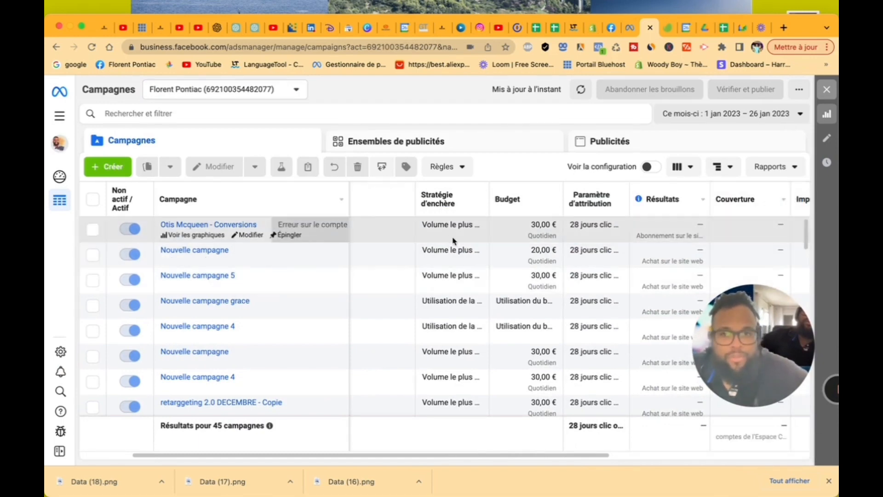
- Switch the campaign table's columns to the Performance et clics preset
scroll(453, 241, left, 2)
scroll(450, 240, right, 5)
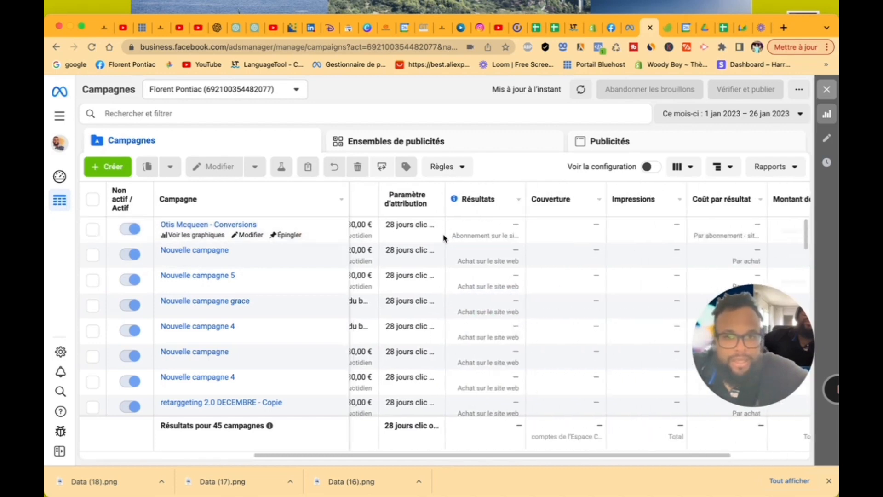
scroll(443, 235, left, 1)
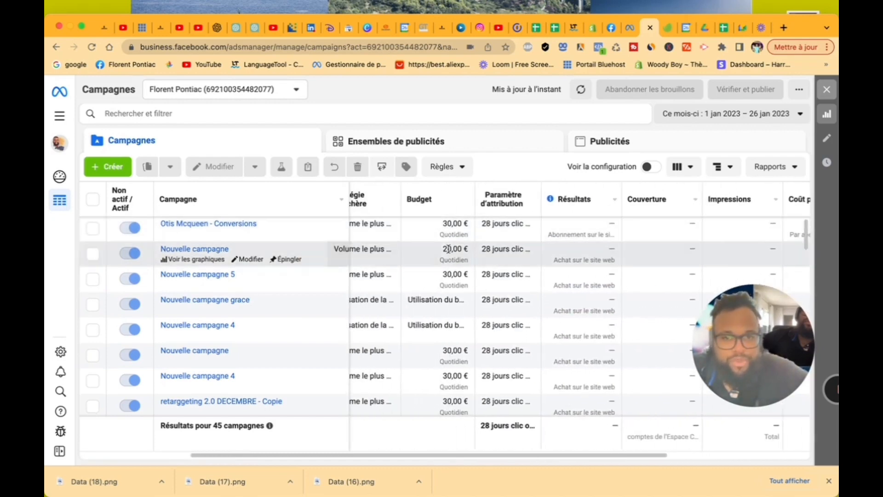
click(734, 171)
click(775, 167)
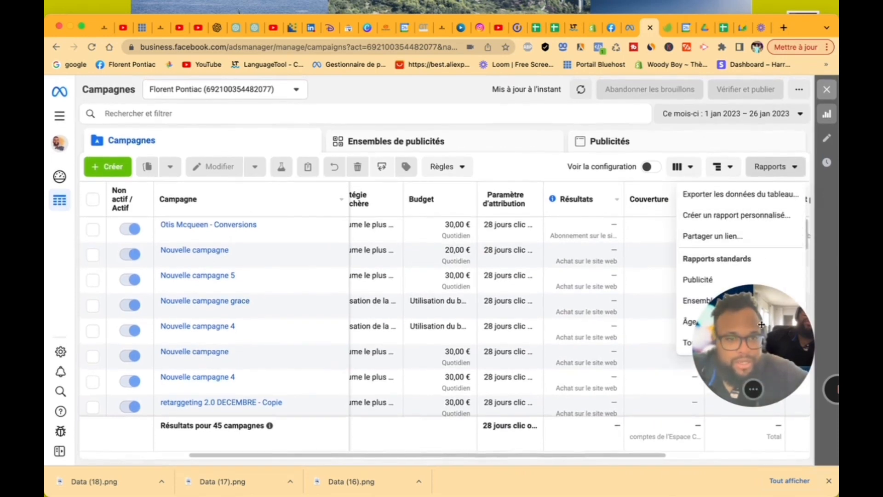
drag(758, 324, 529, 293)
click(695, 167)
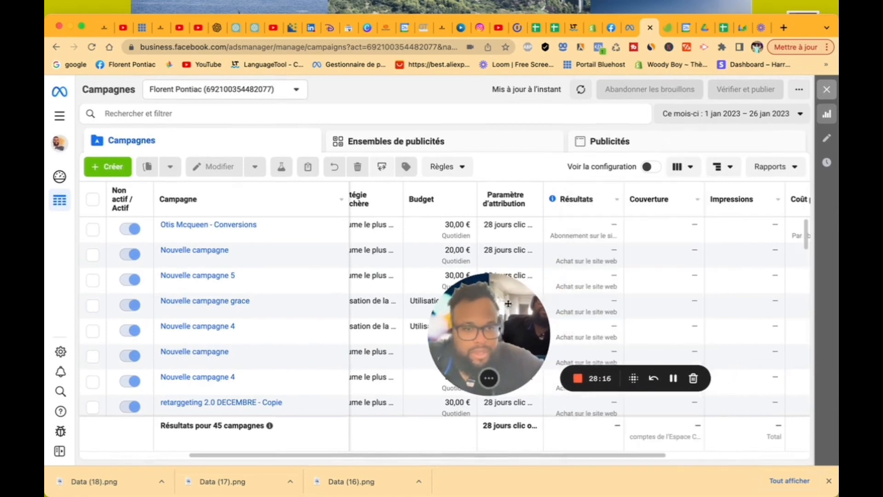
click(684, 174)
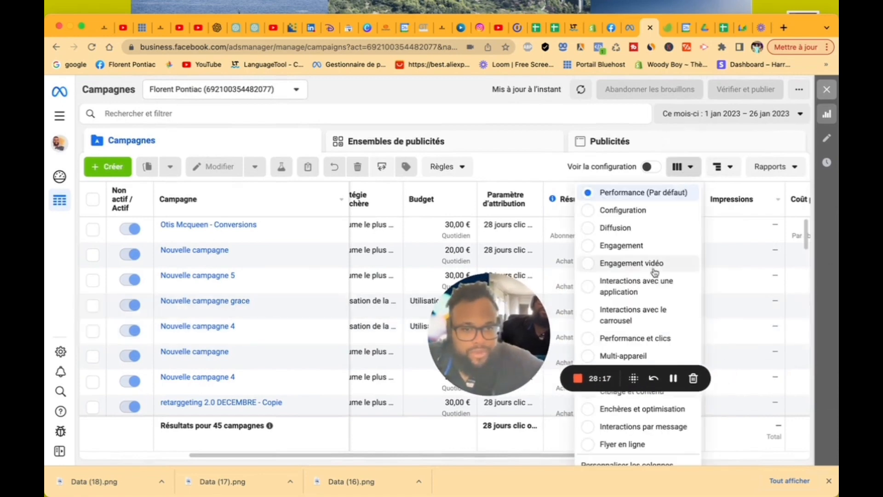
click(594, 339)
drag(506, 324, 790, 330)
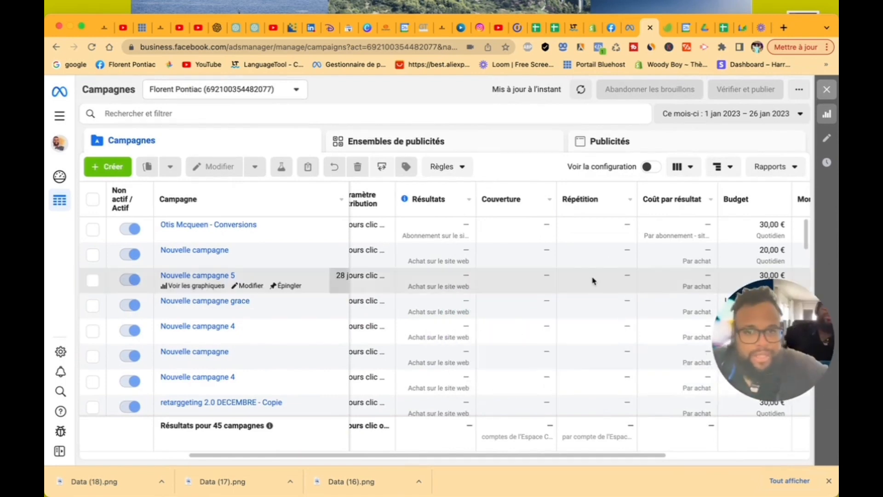
- Look through the campaign list's performance and click columns, including CPM, link clicks, CPC and CTR
scroll(593, 281, left, 1)
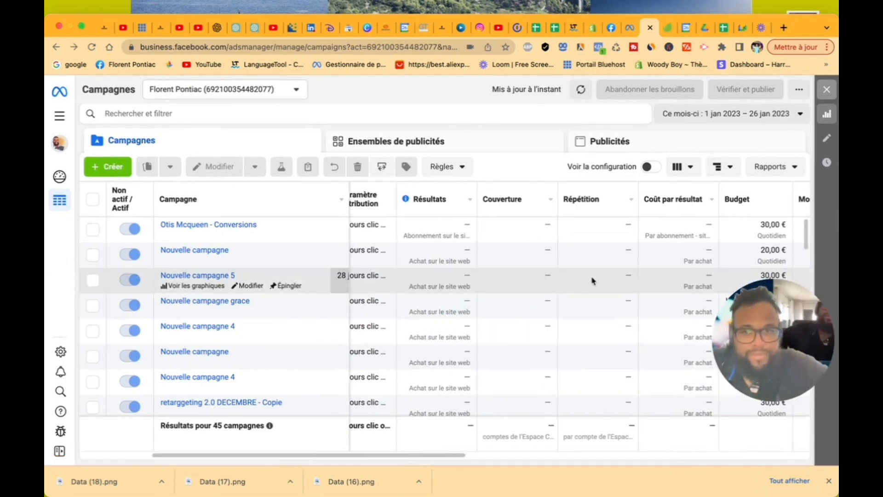
scroll(593, 281, right, 1)
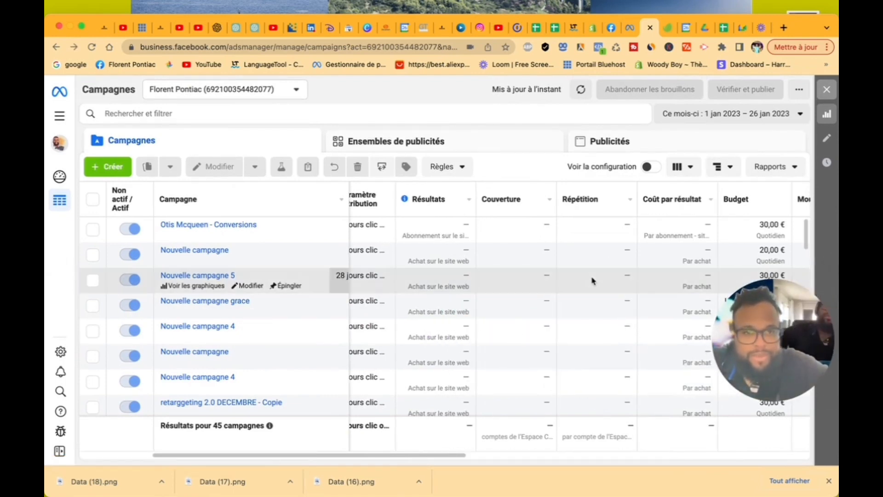
scroll(593, 281, down, 3)
scroll(593, 281, up, 3)
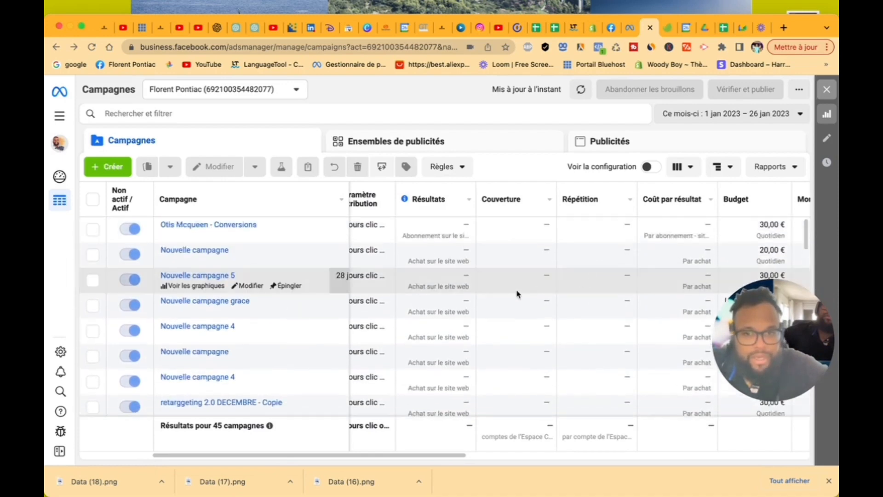
scroll(518, 294, left, 1)
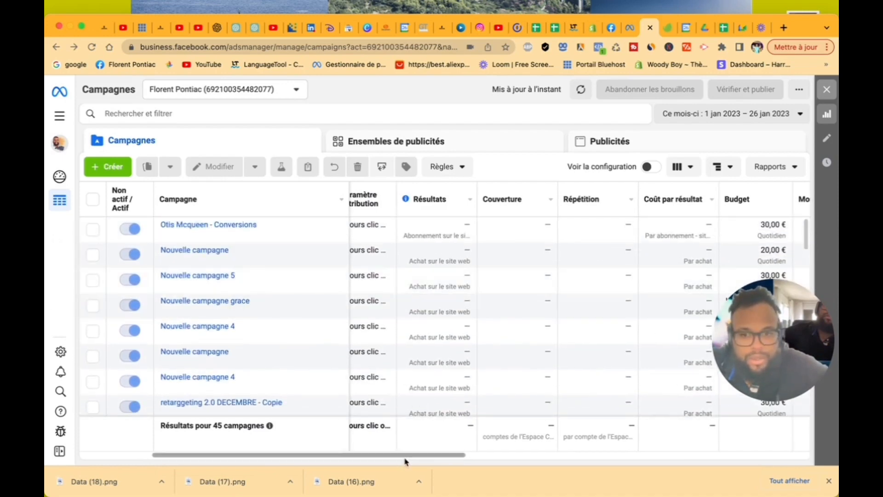
drag(405, 461, 649, 453)
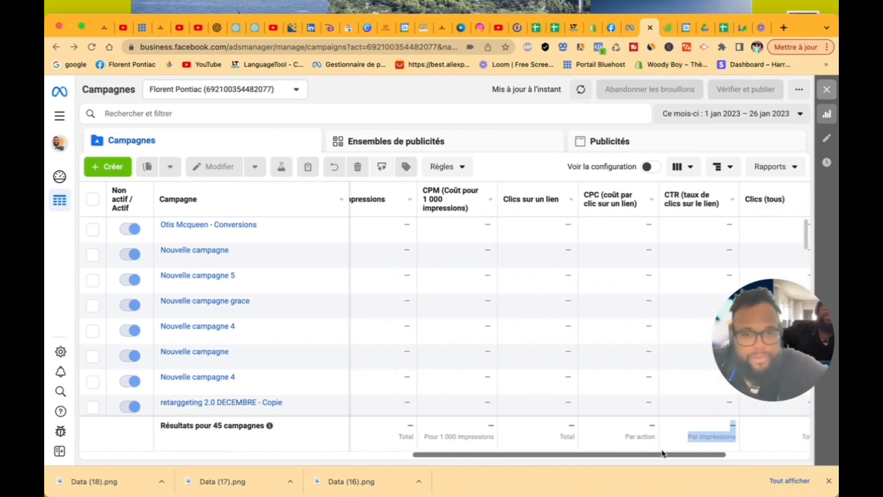
scroll(638, 322, down, 10)
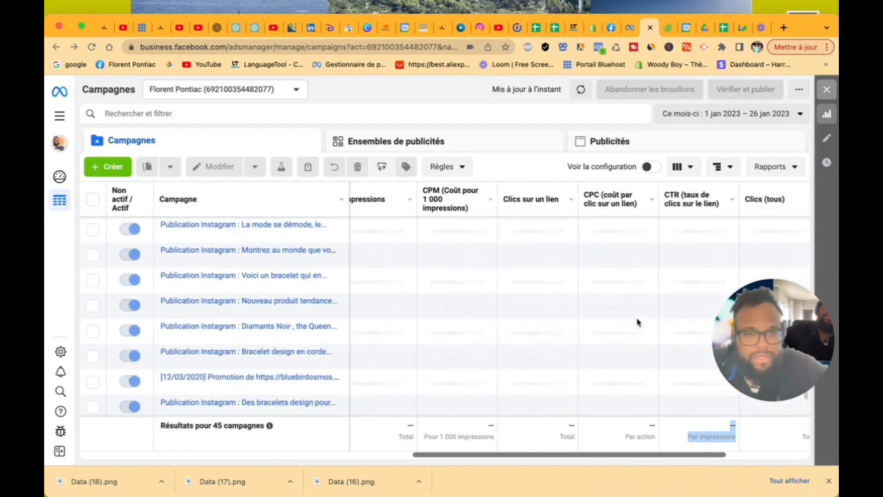
scroll(638, 322, up, 15)
scroll(637, 322, down, 14)
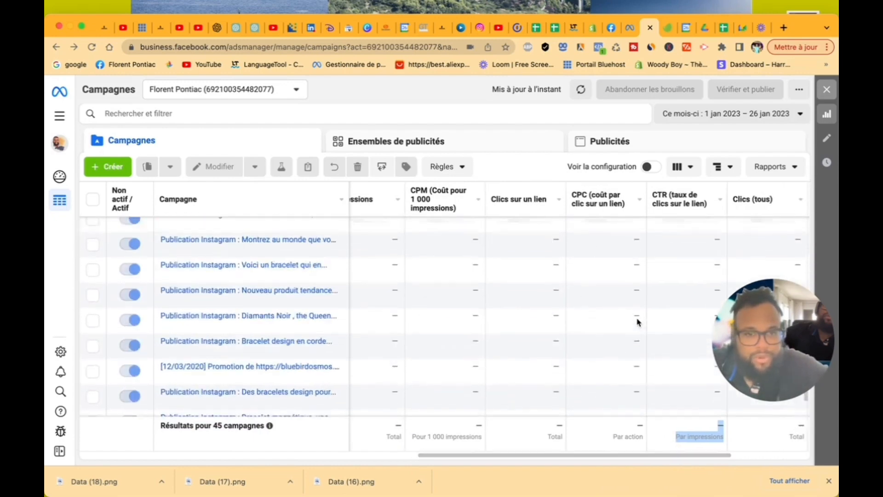
scroll(637, 322, left, 5)
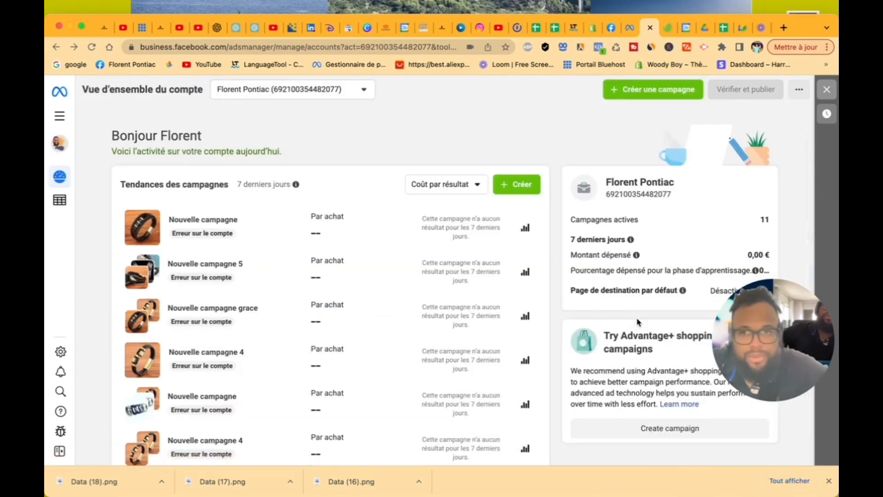
click(59, 201)
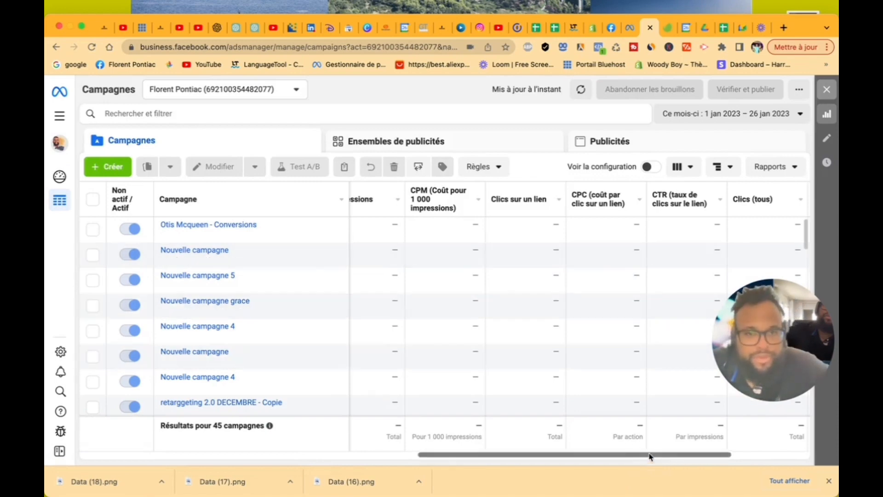
drag(650, 459, 431, 418)
- Choose 1 July 2020 as the start date of the campaign reporting period
click(710, 119)
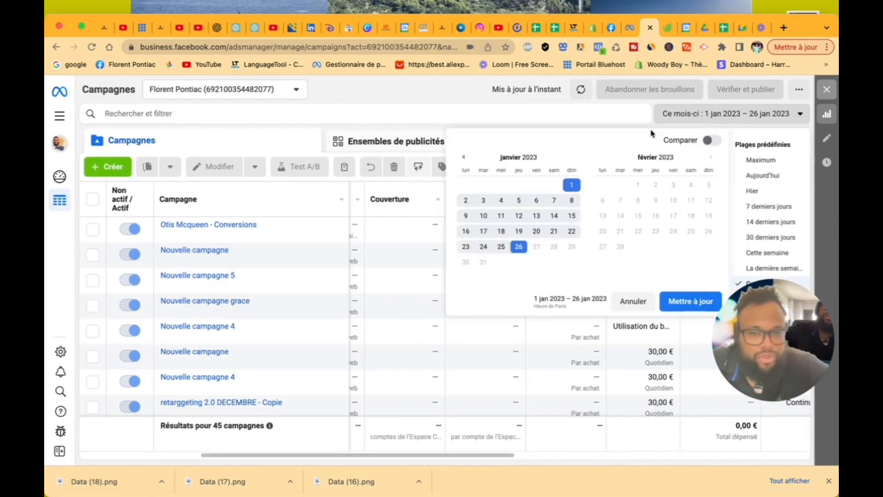
click(465, 159)
click(464, 159)
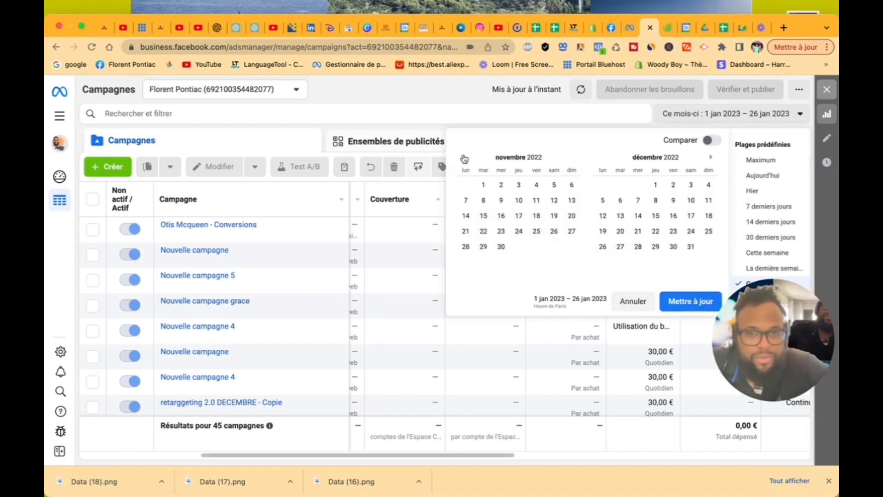
click(464, 159)
click(465, 159)
click(465, 160)
click(465, 159)
click(465, 159)
click(464, 159)
click(464, 160)
click(465, 160)
click(464, 159)
click(464, 159)
click(465, 159)
click(465, 159)
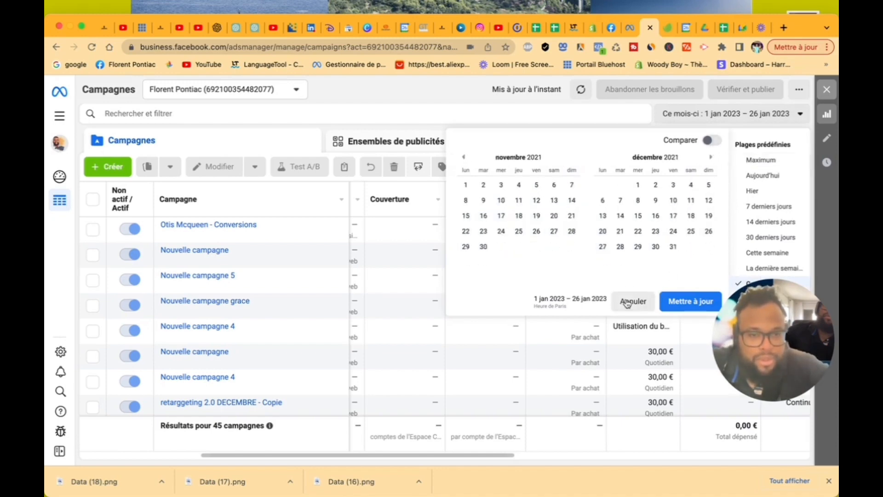
click(463, 159)
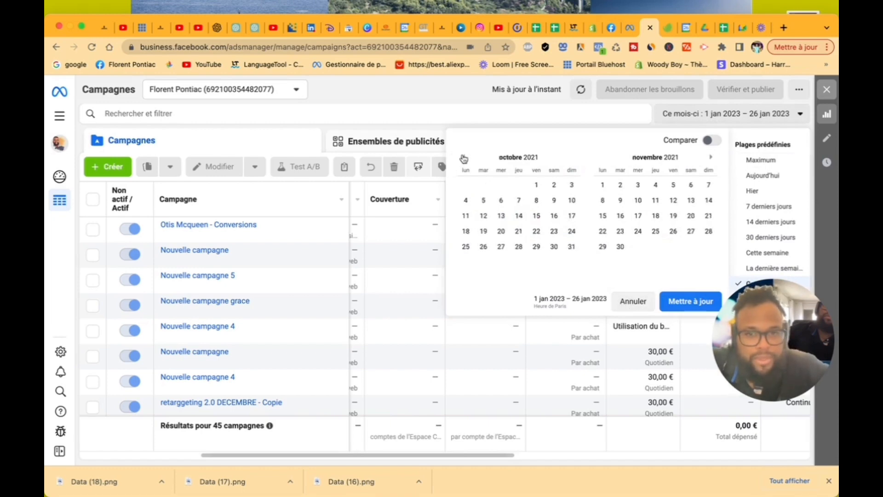
click(462, 159)
click(462, 159)
click(462, 159)
click(462, 159)
click(462, 159)
click(462, 159)
click(462, 159)
click(464, 159)
click(464, 159)
click(463, 159)
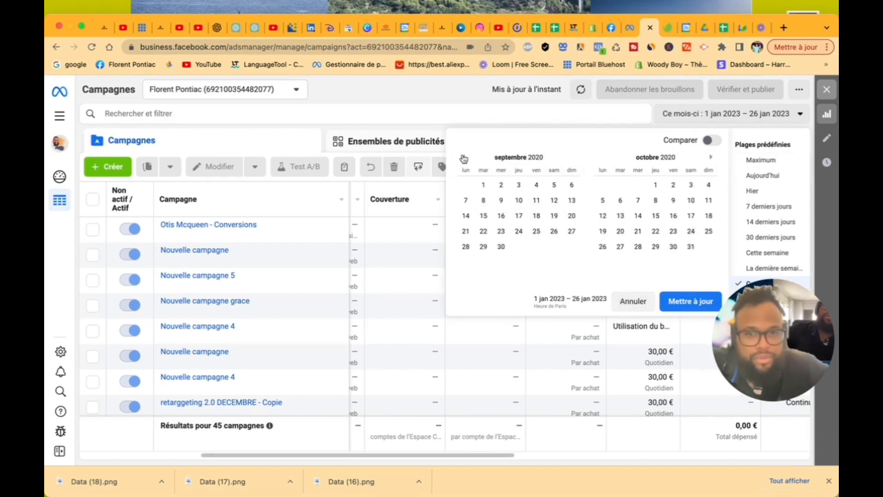
click(463, 160)
click(464, 159)
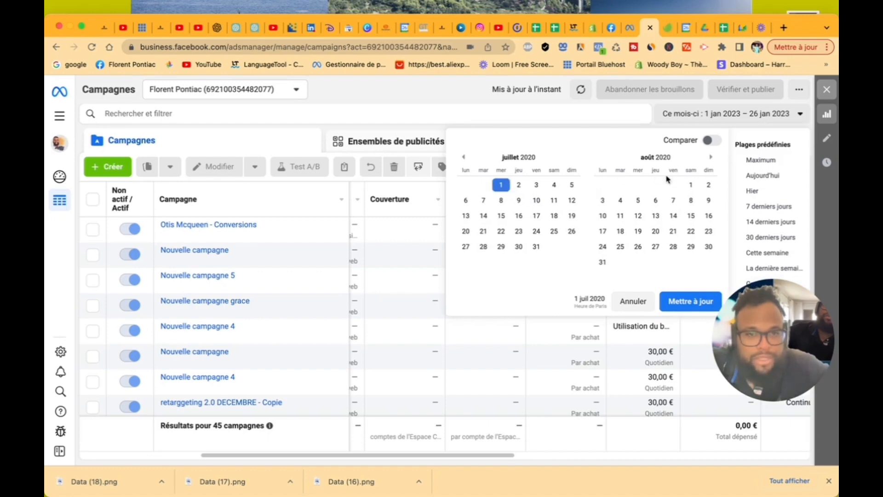
- Set the reporting period's end date to 30 September 2021 and apply the date range
double_click(708, 160)
double_click(709, 160)
double_click(709, 160)
double_click(710, 160)
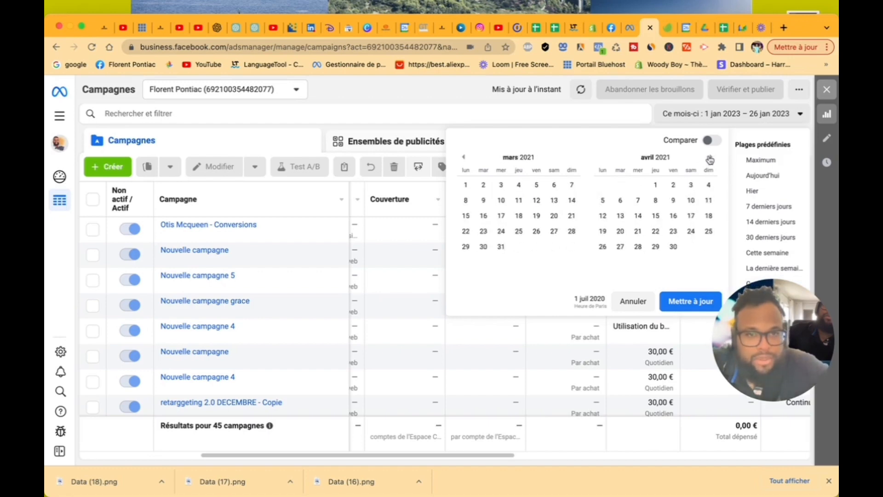
double_click(710, 159)
click(710, 159)
click(709, 159)
click(710, 160)
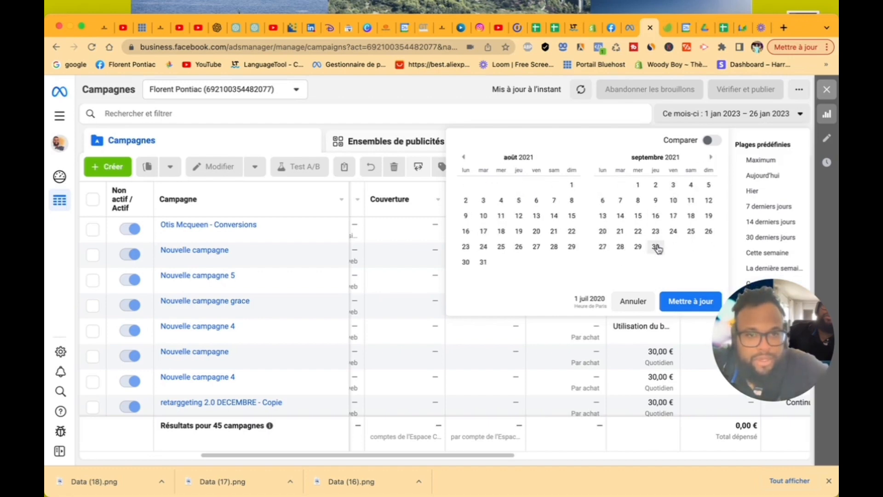
click(657, 247)
click(676, 301)
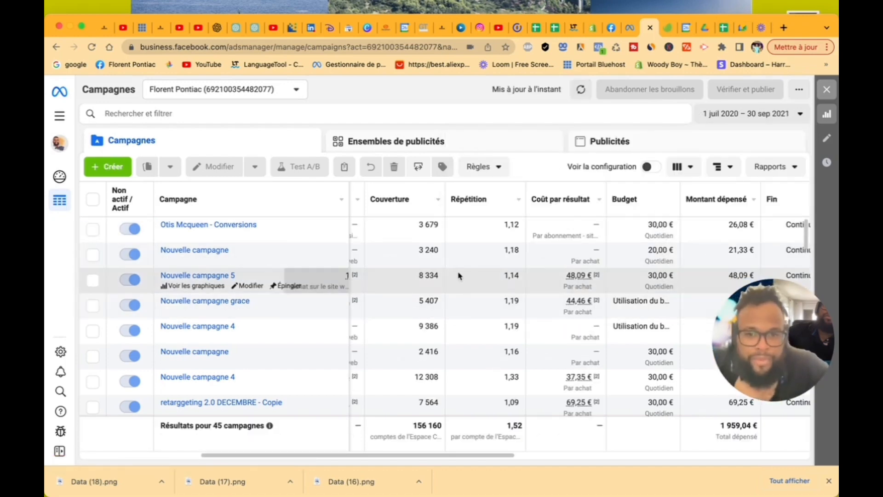
- Examine the campaigns' results, reach, cost per result, amount spent, impressions and CPM for the selected period
scroll(458, 276, left, 5)
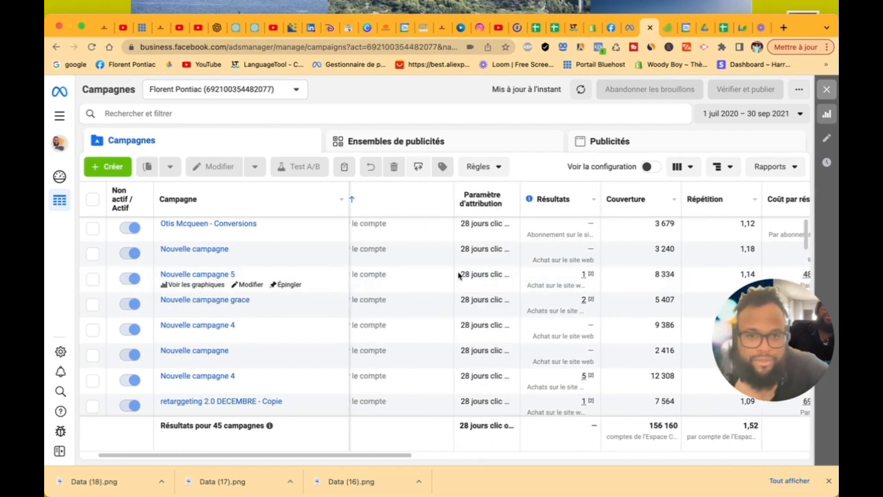
scroll(458, 276, left, 2)
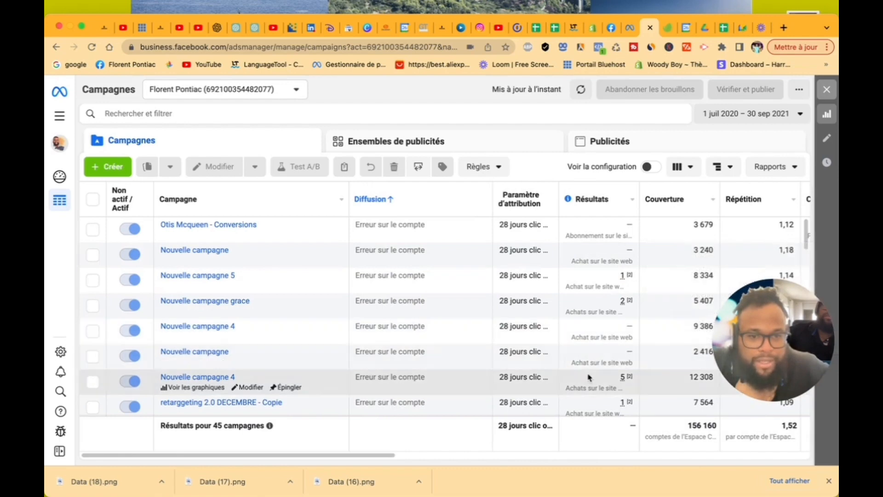
scroll(588, 377, down, 1)
scroll(588, 377, down, 2)
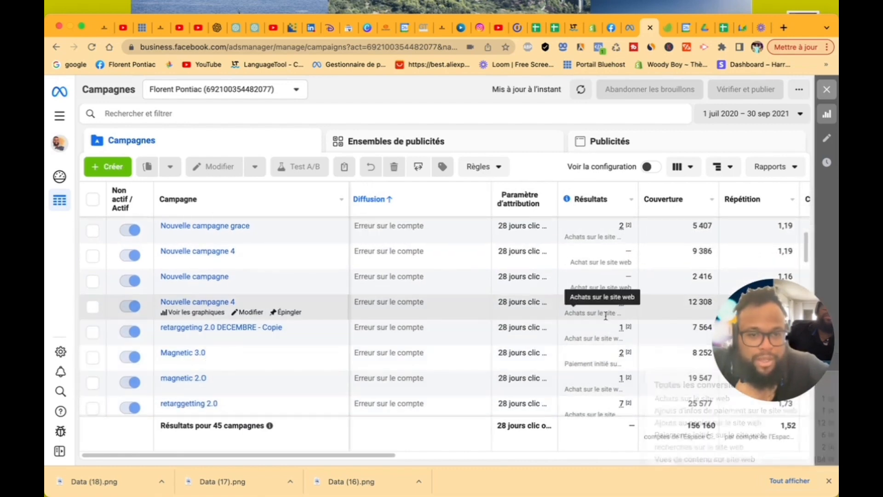
mouse_move(606, 315)
scroll(614, 314, right, 4)
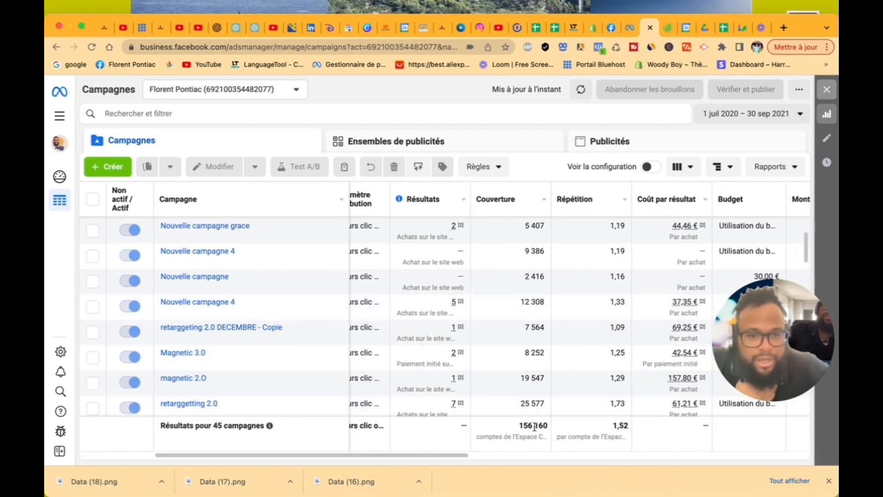
scroll(537, 427, right, 8)
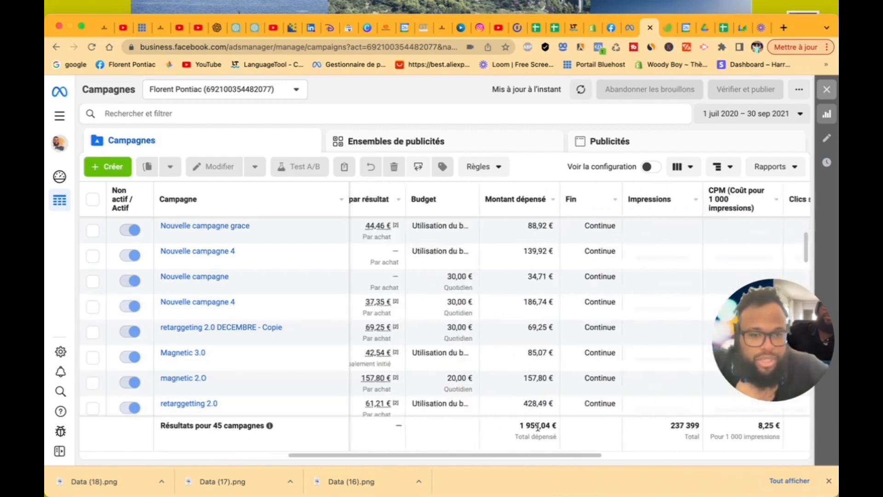
scroll(537, 430, left, 1)
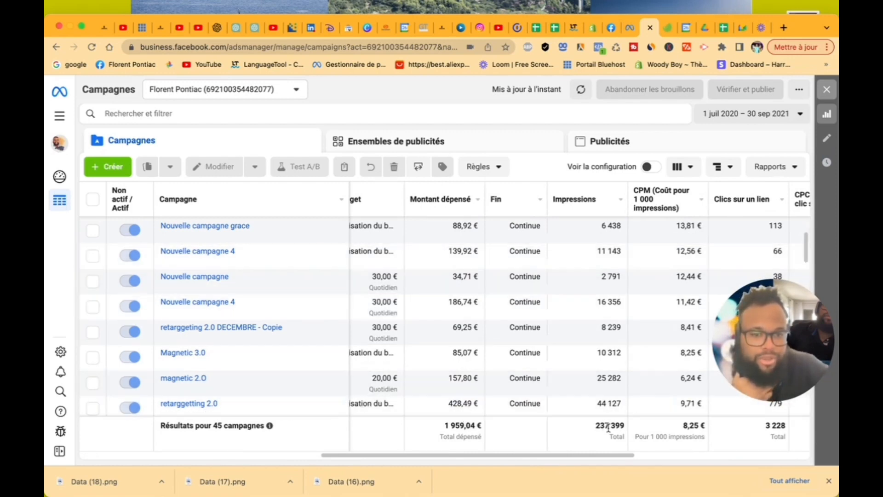
- Examine the campaigns' CPC, link CTR, total clicks, overall CTR and overall CPC throughout the campaign list
scroll(610, 427, right, 10)
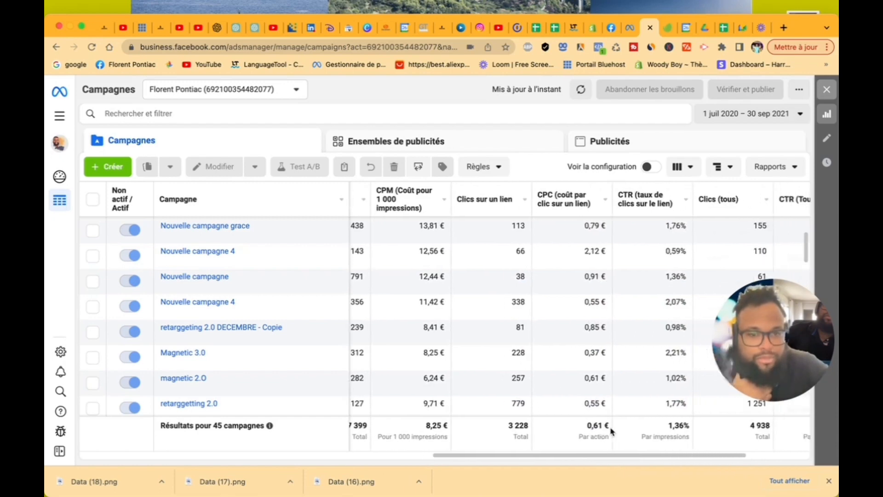
scroll(611, 431, right, 3)
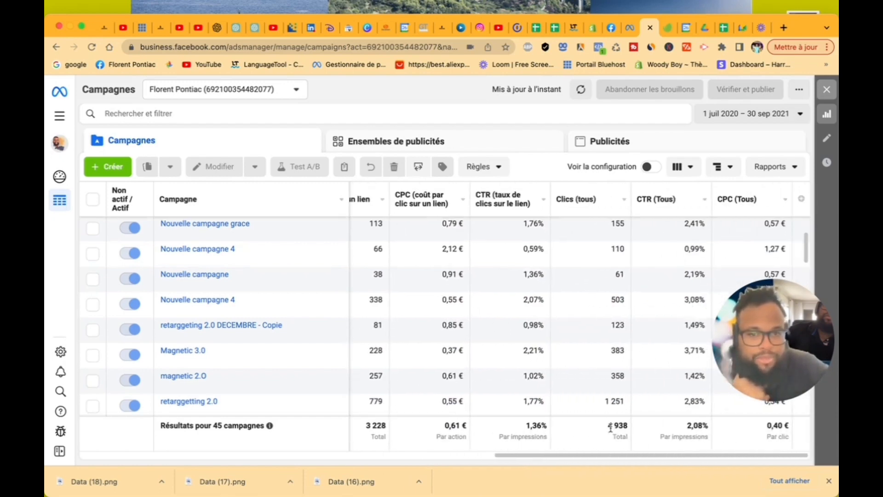
scroll(651, 356, down, 1)
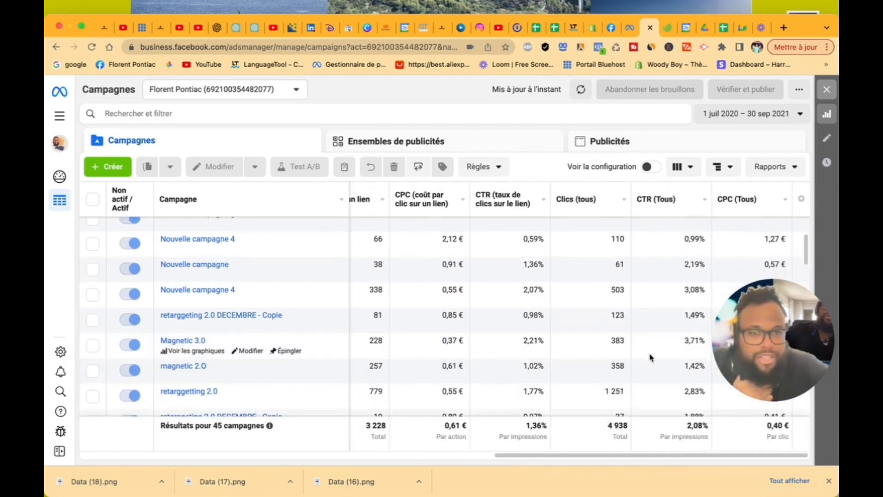
scroll(672, 331, up, 2)
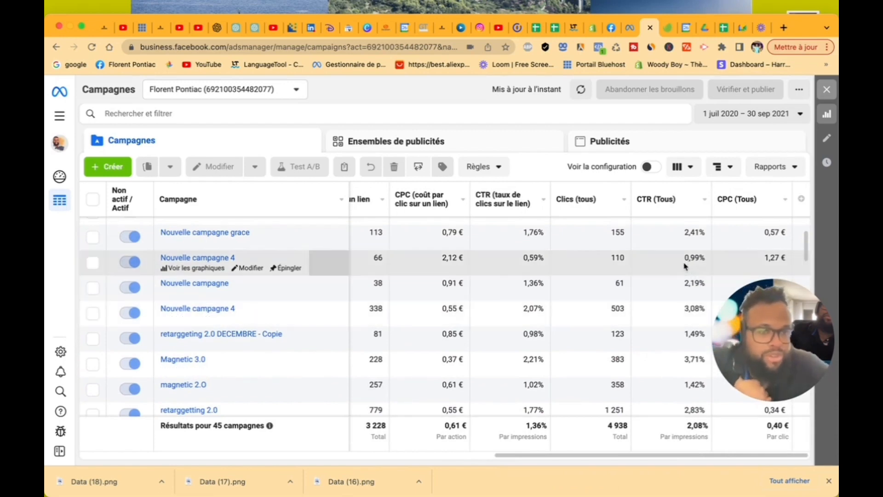
scroll(683, 266, down, 10)
scroll(684, 266, left, 1)
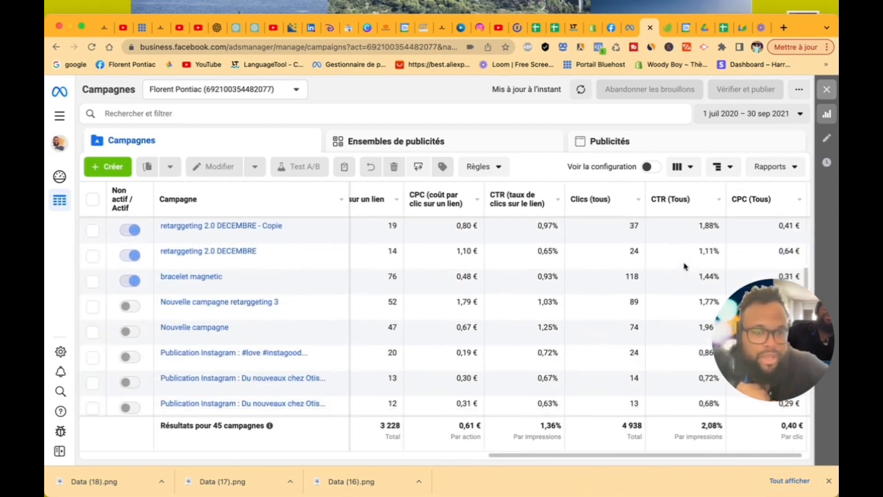
scroll(684, 266, down, 6)
scroll(684, 266, right, 1)
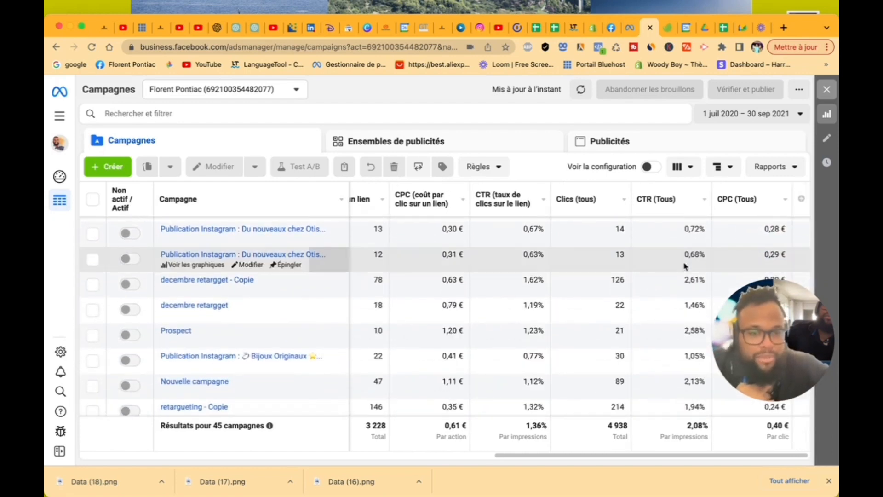
scroll(684, 266, down, 5)
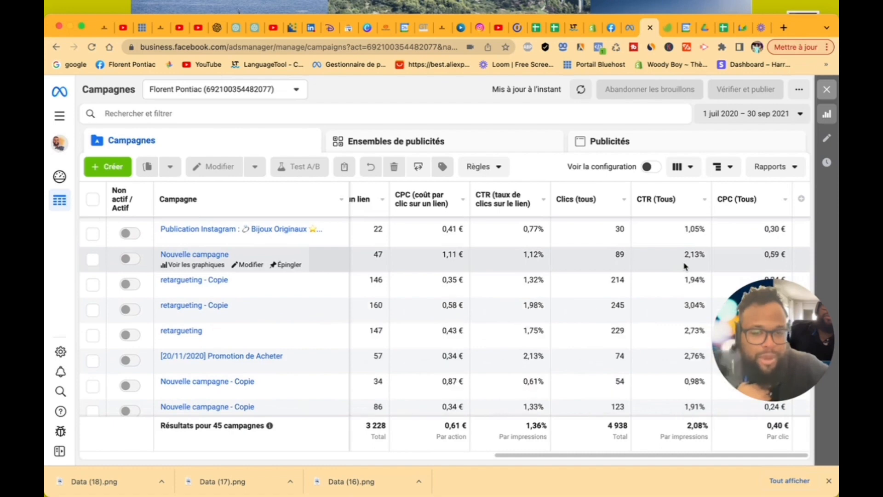
scroll(684, 265, up, 3)
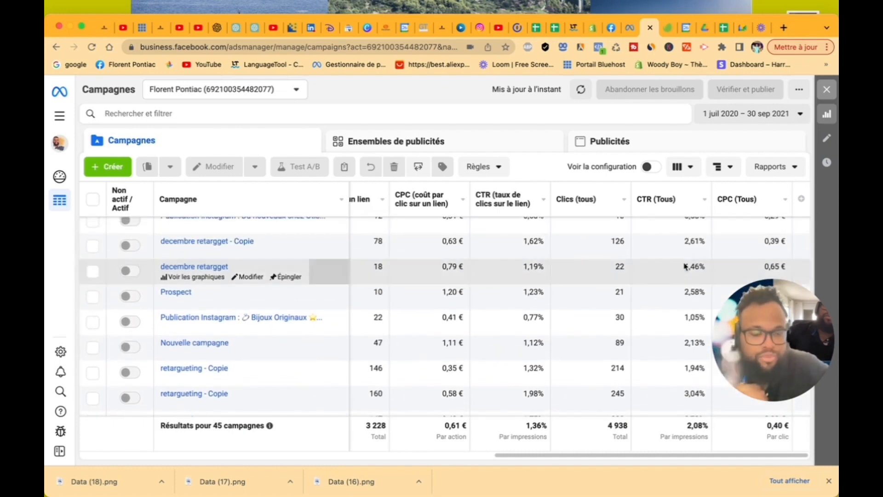
scroll(684, 265, up, 4)
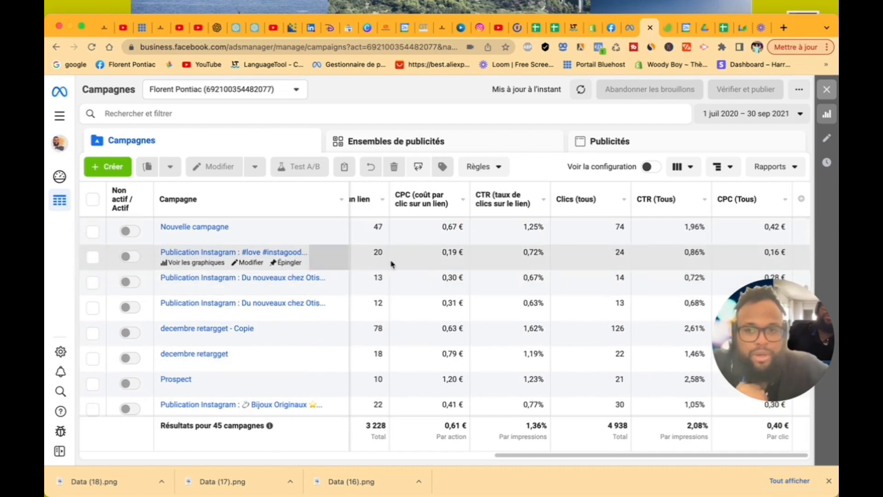
- Compare the CPM and link clicks of the active campaigns with their CPC and link CTR
scroll(388, 264, left, 4)
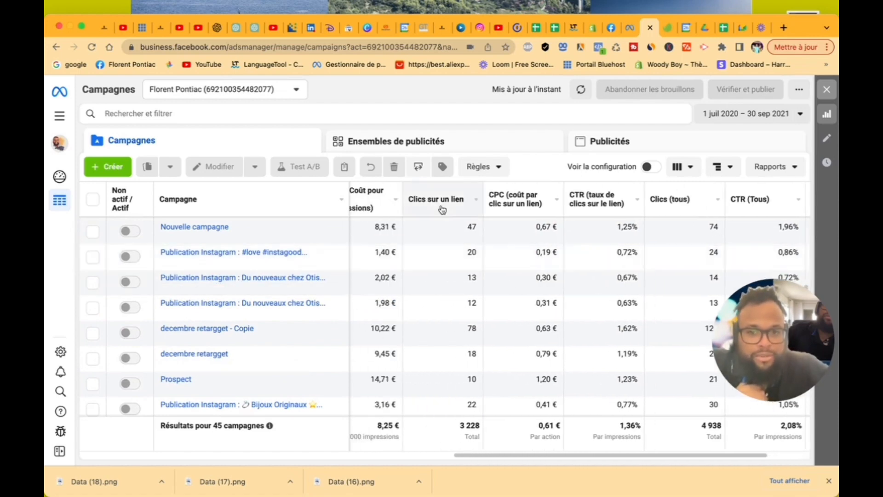
scroll(449, 251, up, 8)
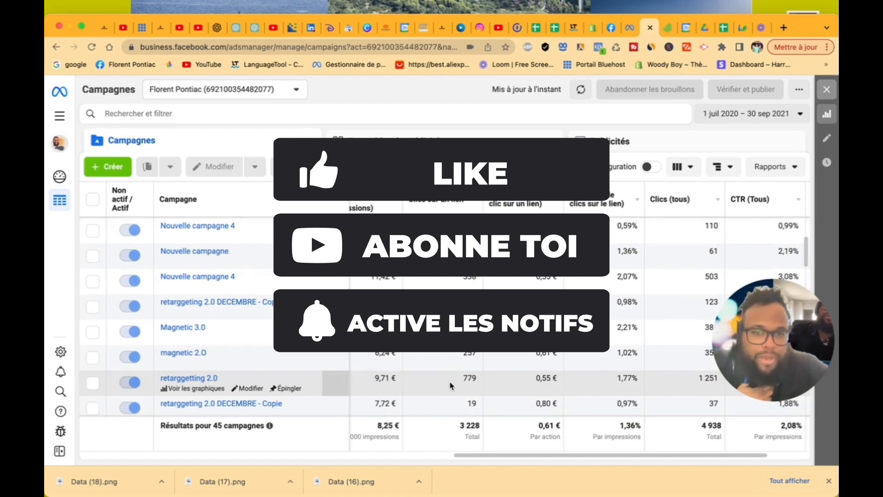
scroll(450, 385, up, 4)
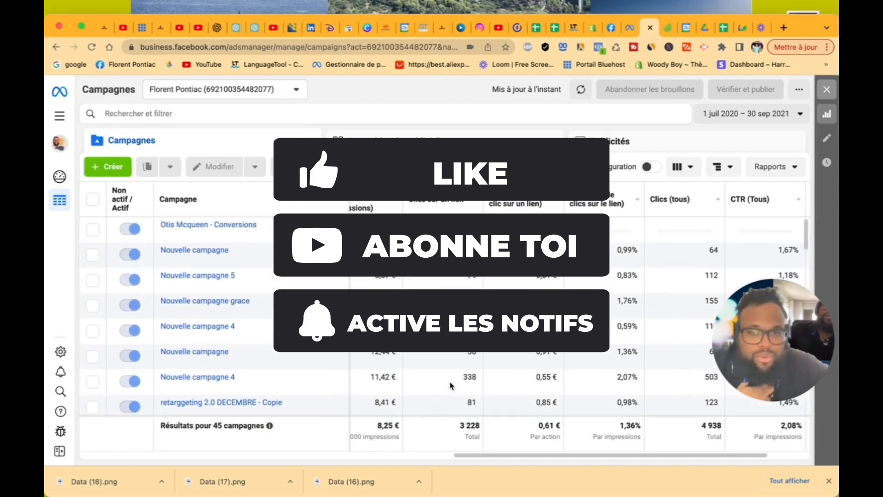
scroll(450, 385, down, 4)
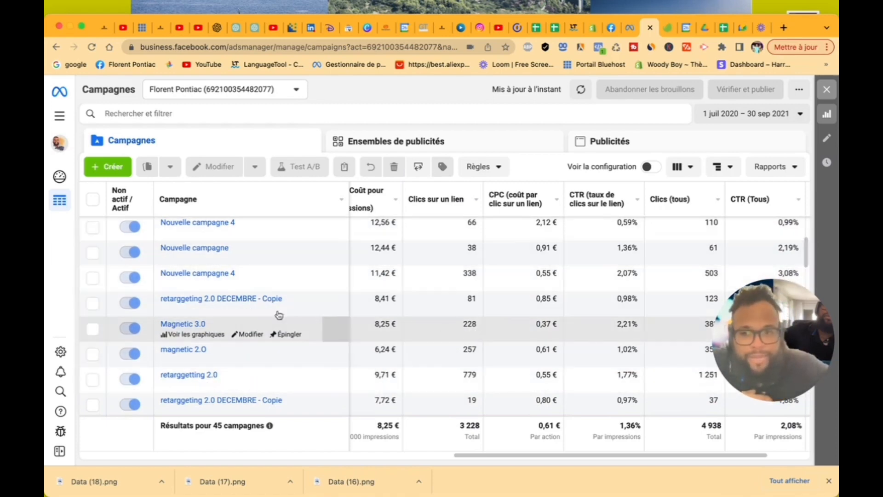
- Open the ad set of the "retarggeting 2.0 DECEMBRE - Copie" campaign for editing and review its optimisation and schedule settings
click(212, 299)
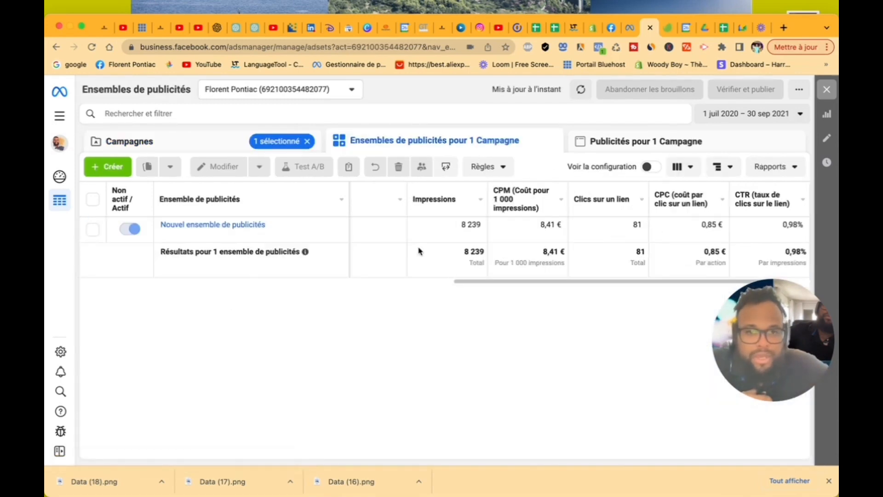
click(236, 239)
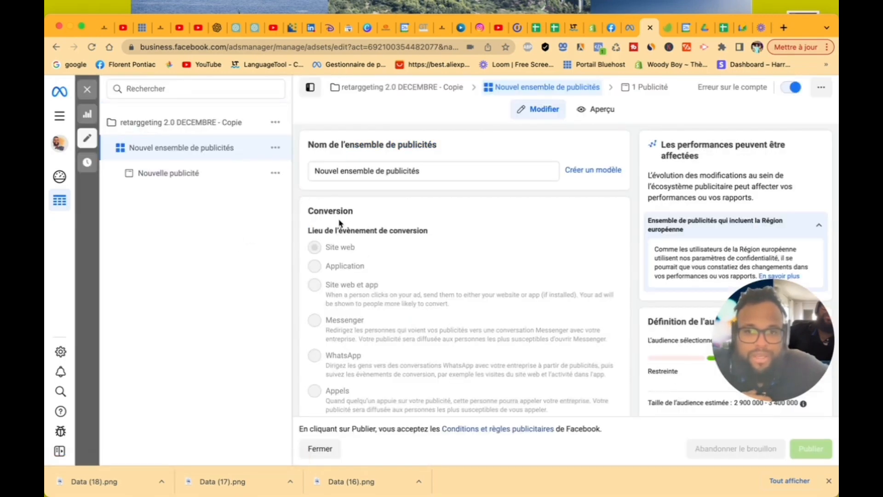
scroll(433, 301, down, 10)
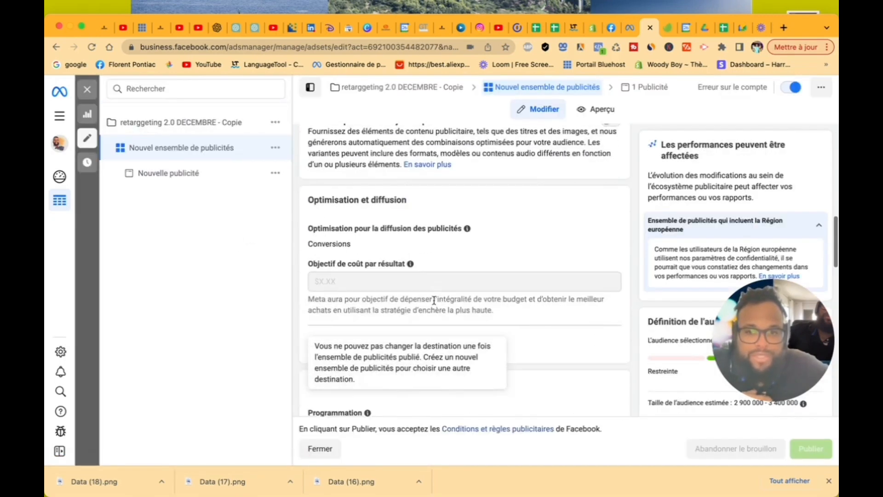
scroll(434, 216, down, 5)
scroll(433, 213, down, 3)
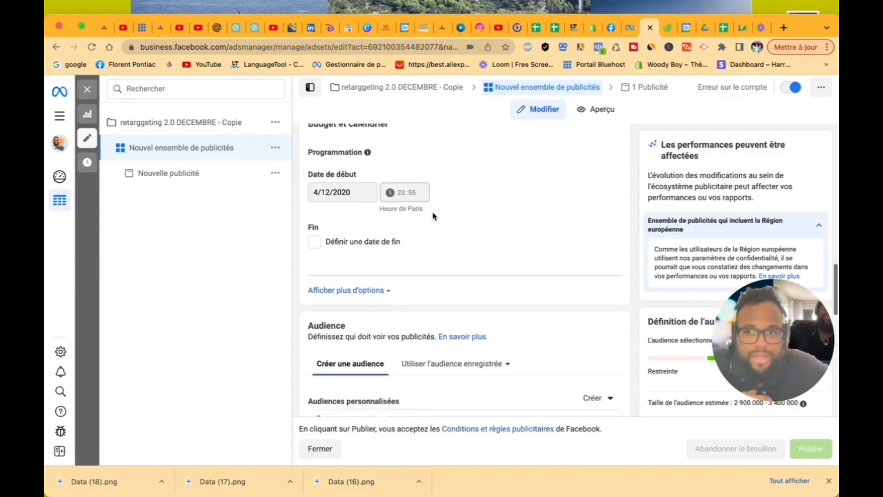
- Open the "retarggeting 2.0 DECEMBRE - Copie" campaign's own settings and review its objective and Advantage campaign budget
click(216, 133)
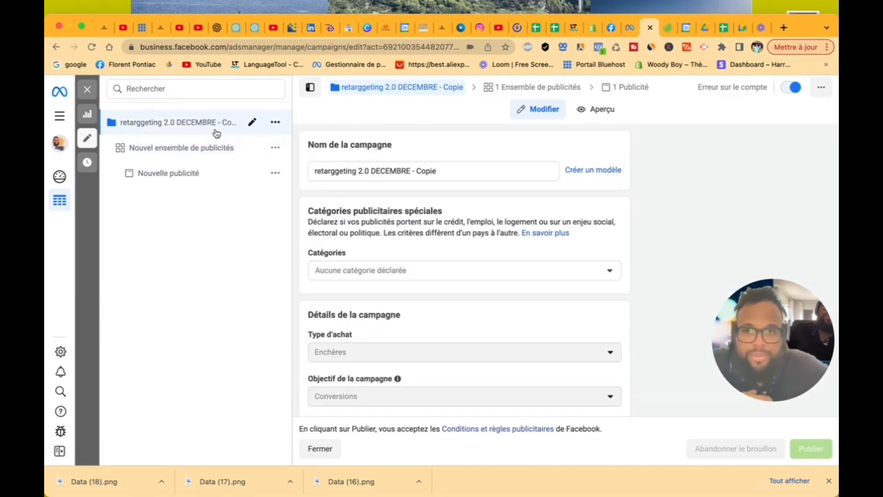
scroll(457, 306, down, 6)
scroll(458, 305, up, 1)
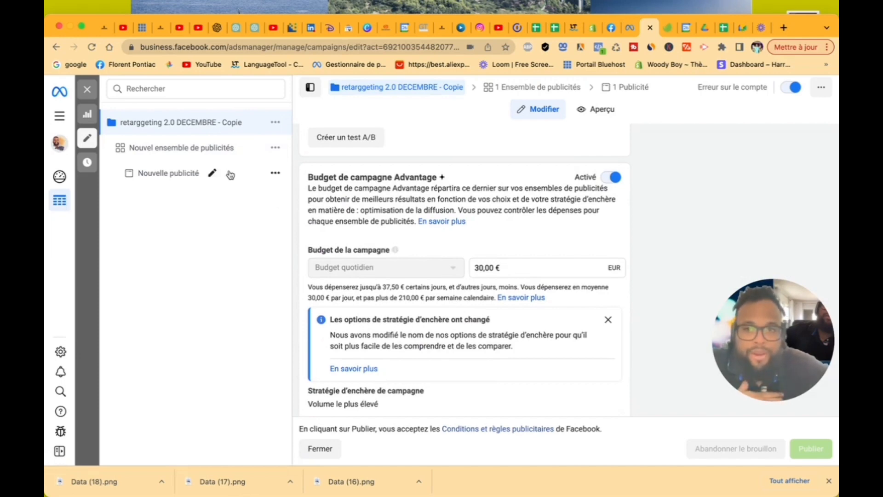
- Return to the ad set "Nouvel ensemble de publicités" and review its audience targeting, interests, exclusions and placements
click(193, 152)
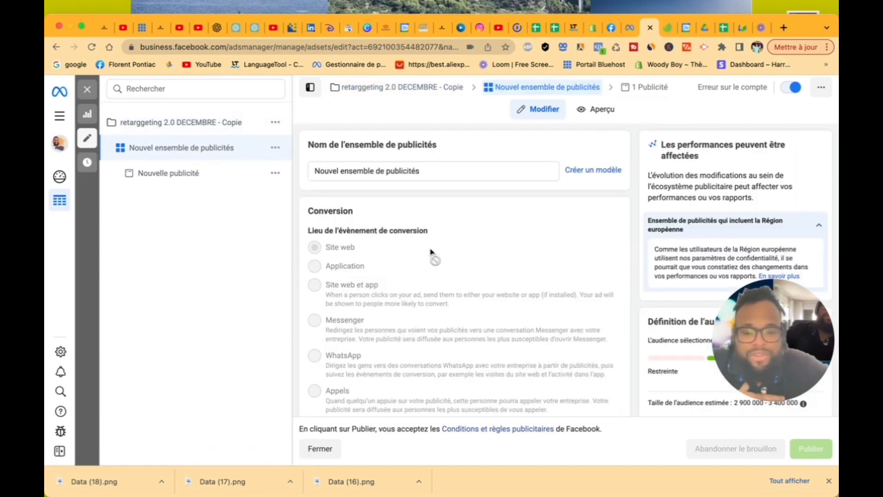
scroll(430, 252, down, 15)
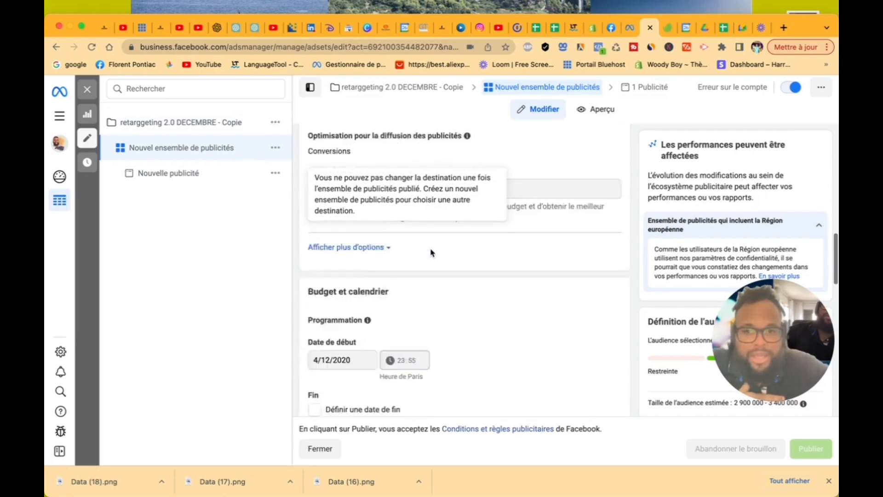
scroll(430, 252, down, 9)
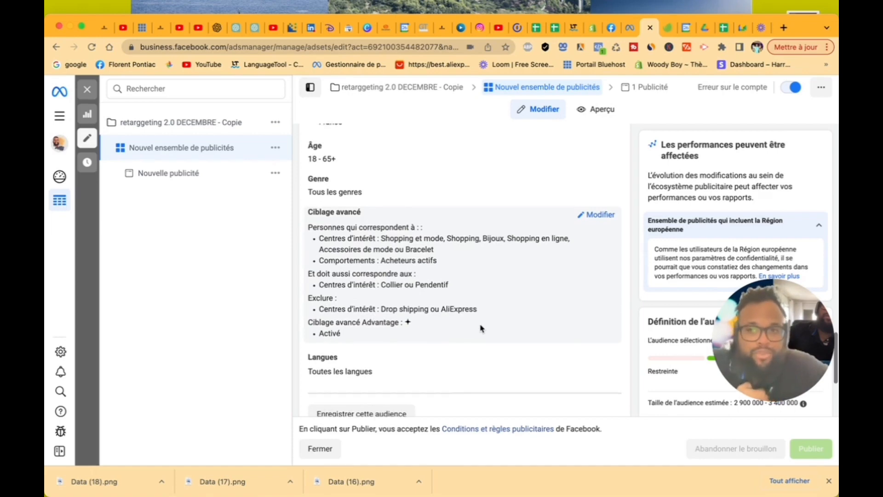
scroll(481, 329, down, 3)
scroll(481, 329, down, 2)
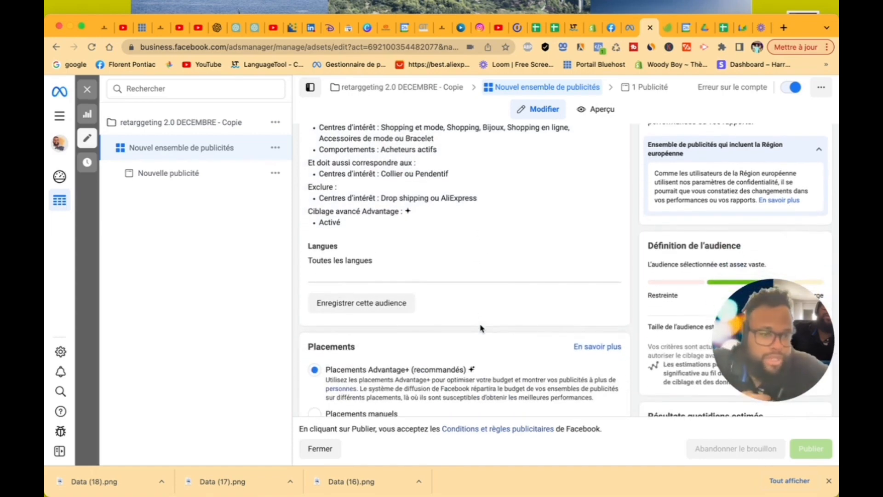
scroll(481, 328, down, 3)
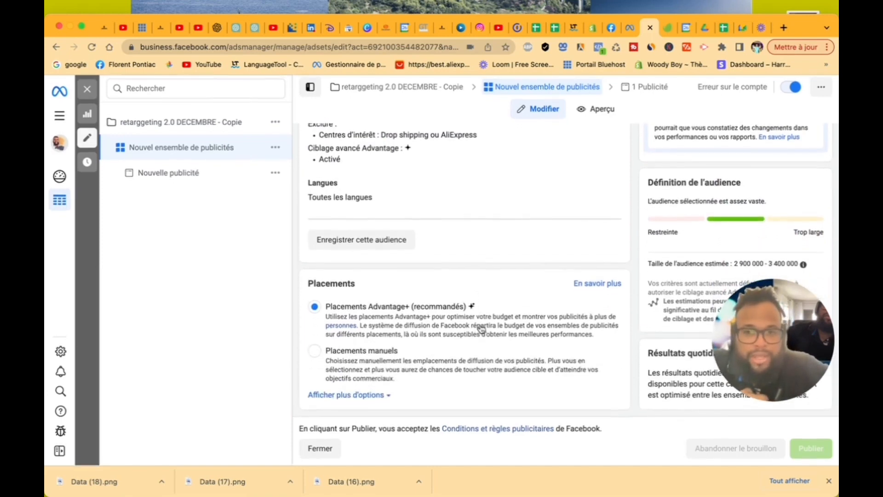
- Open the ad "Nouvelle publicité" and review its identity, content source and bracelet ad preview
click(178, 176)
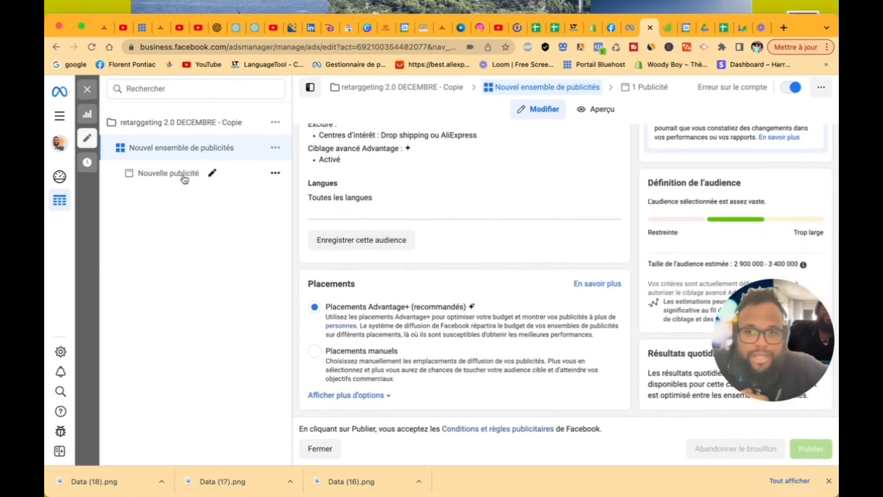
scroll(430, 356, down, 3)
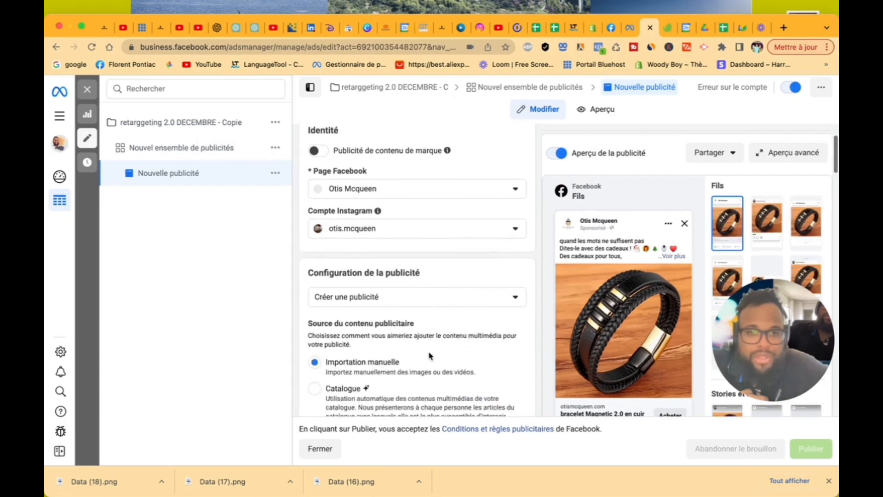
mouse_move(668, 365)
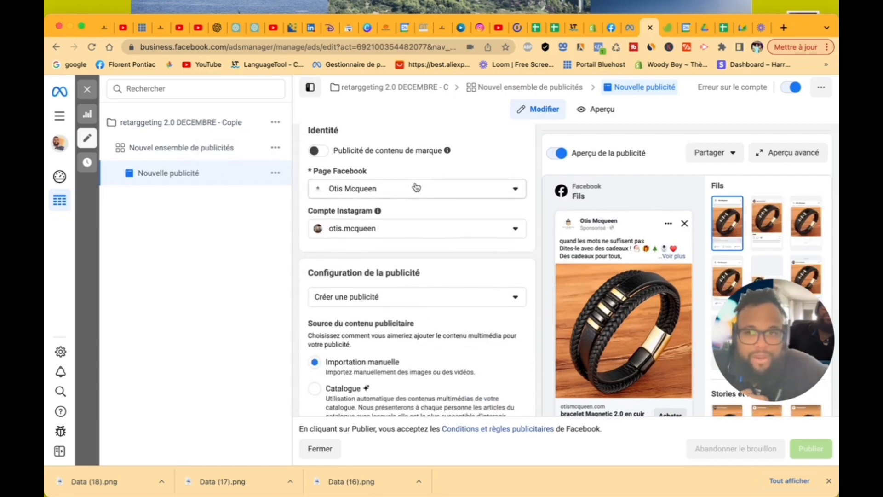
- Close the ad editor and return to the campaign list, showing its impressions and CPM columns
click(87, 90)
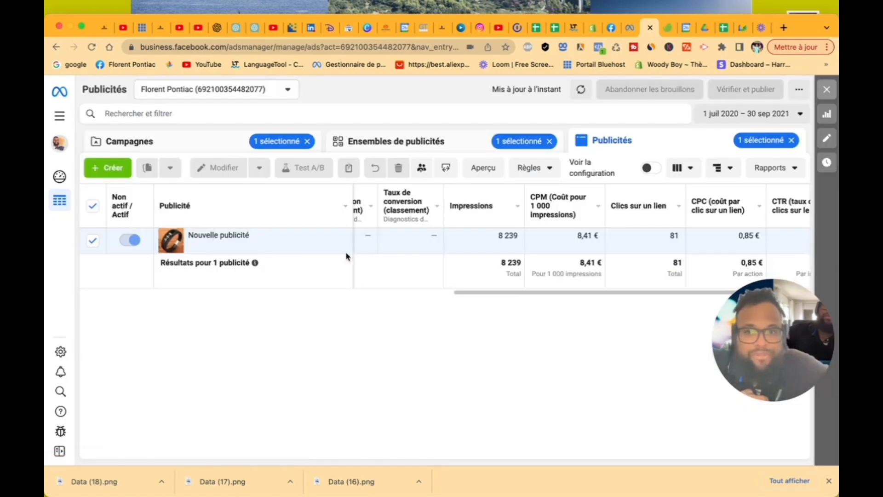
click(144, 144)
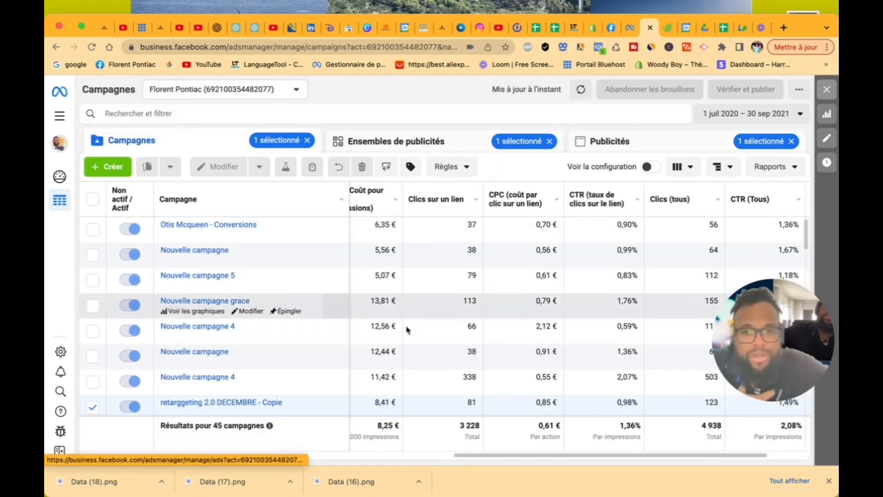
scroll(421, 339, left, 5)
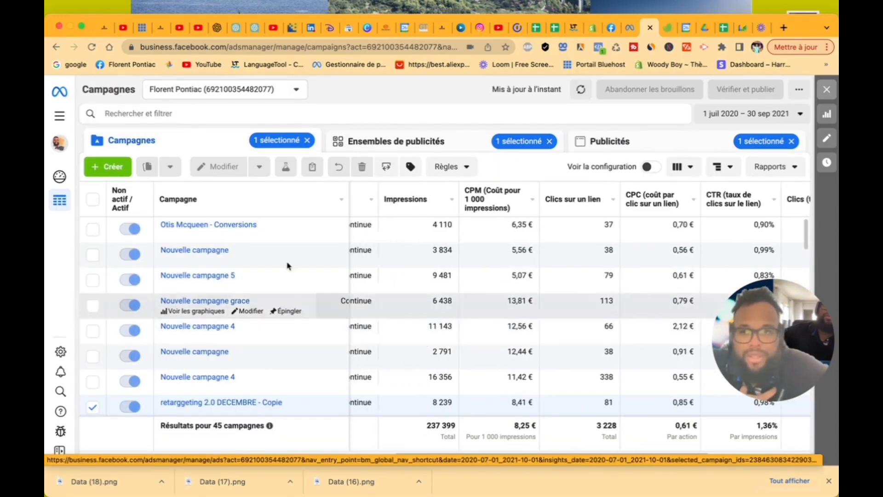
- Look over the campaigns in the account overview and return to the campaign table
click(63, 175)
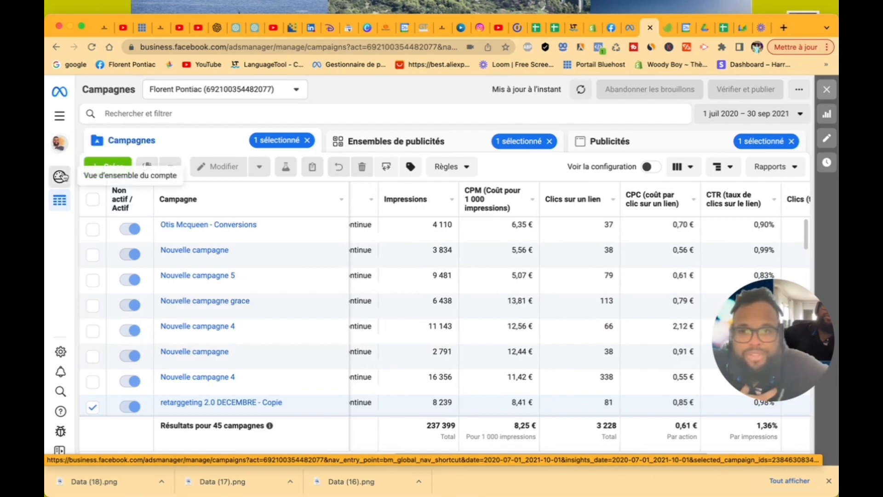
scroll(282, 290, down, 3)
scroll(284, 289, up, 5)
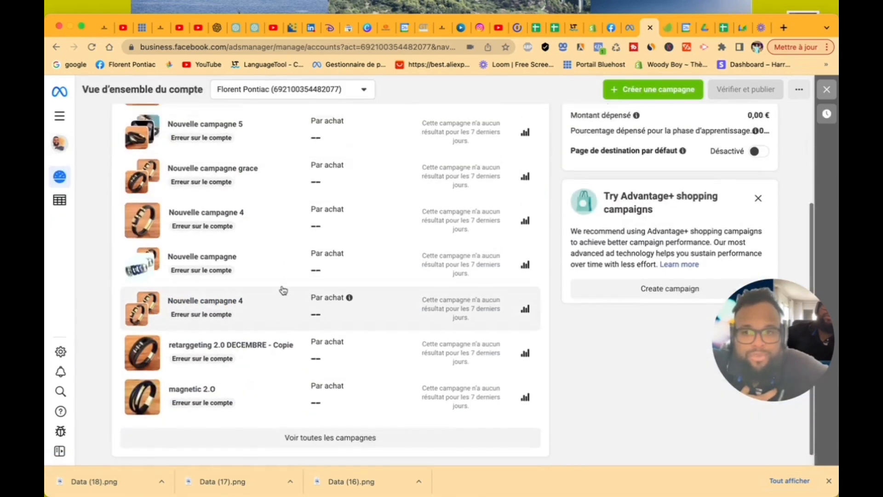
click(59, 200)
click(59, 115)
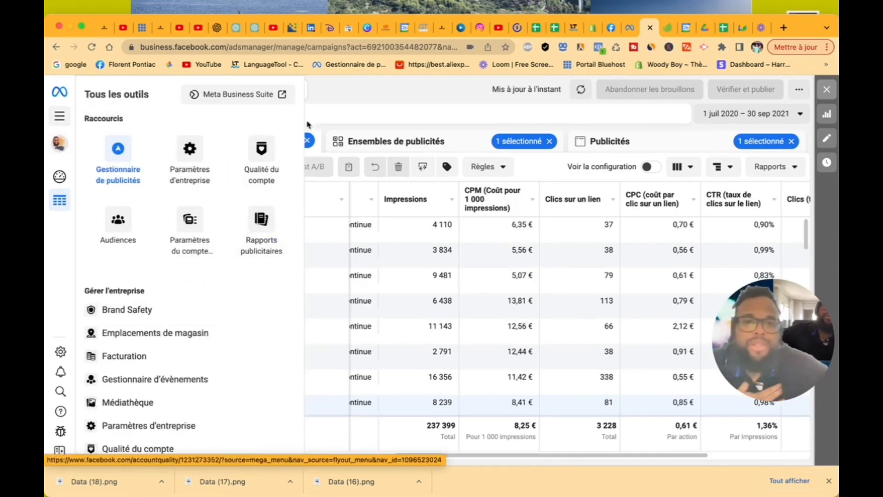
click(327, 121)
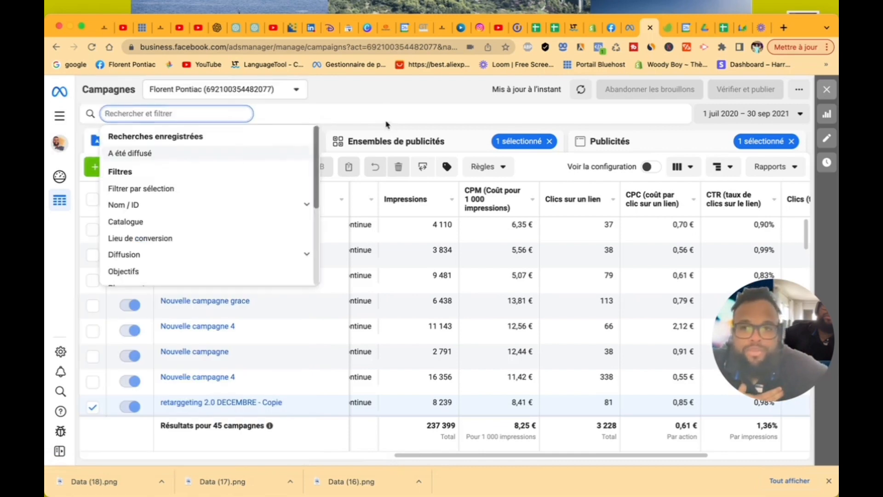
click(387, 101)
- Start creating a campaign and examine the Notoriété and Trafic objectives by selecting each in turn
click(107, 166)
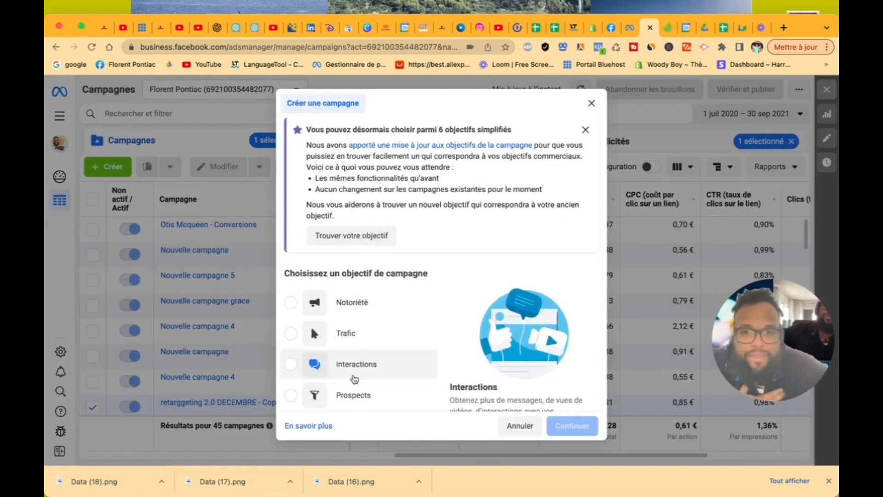
scroll(349, 368, down, 3)
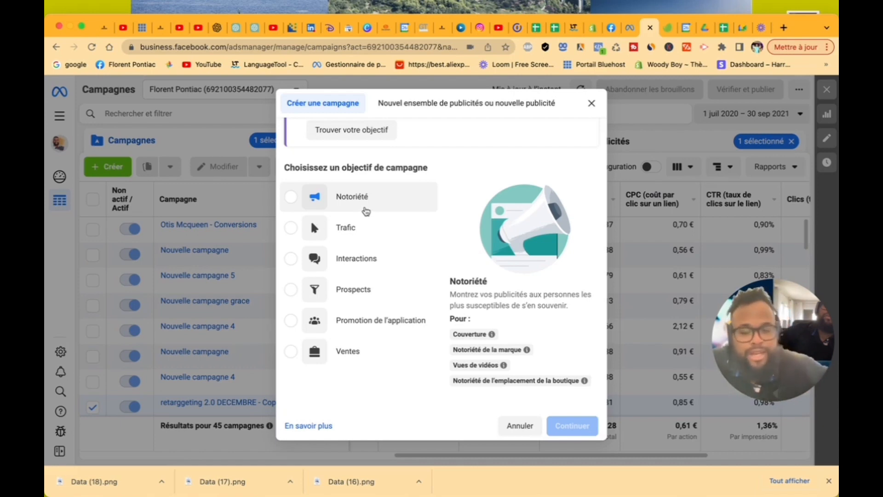
click(366, 210)
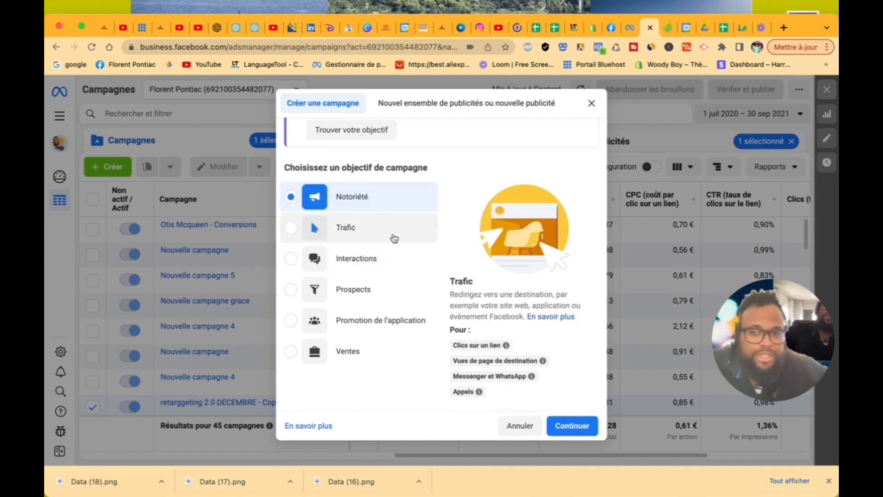
click(394, 237)
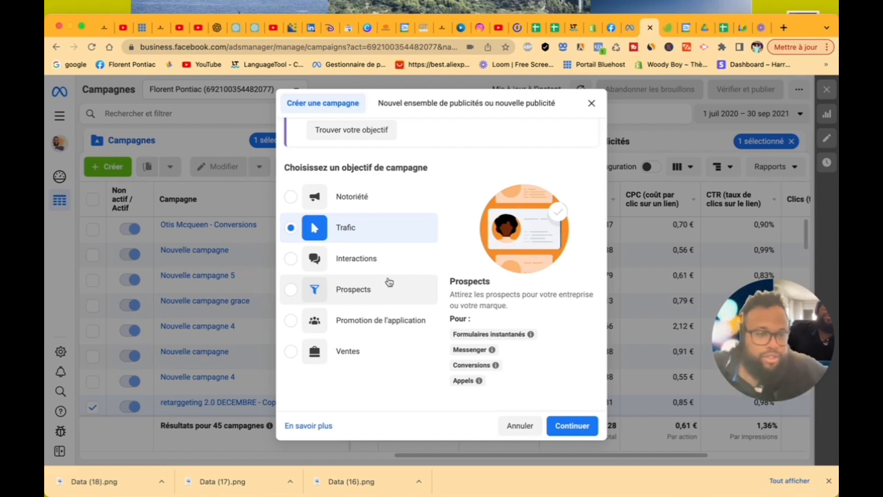
- Choose the Ventes objective and create the draft with the Campagne de shopping Advantage+ configuration
click(362, 351)
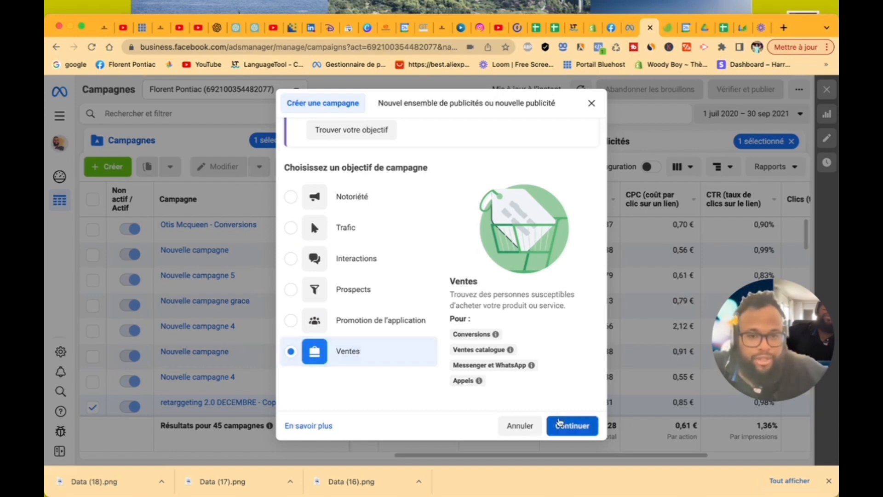
click(559, 417)
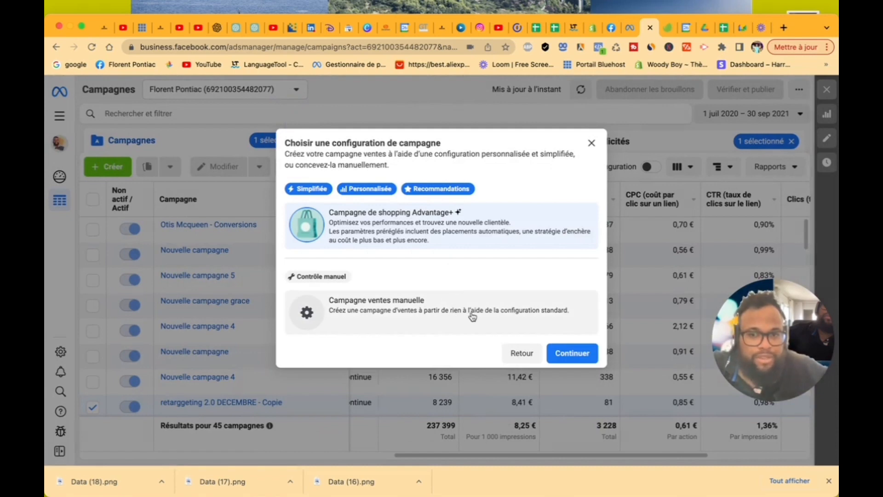
click(564, 351)
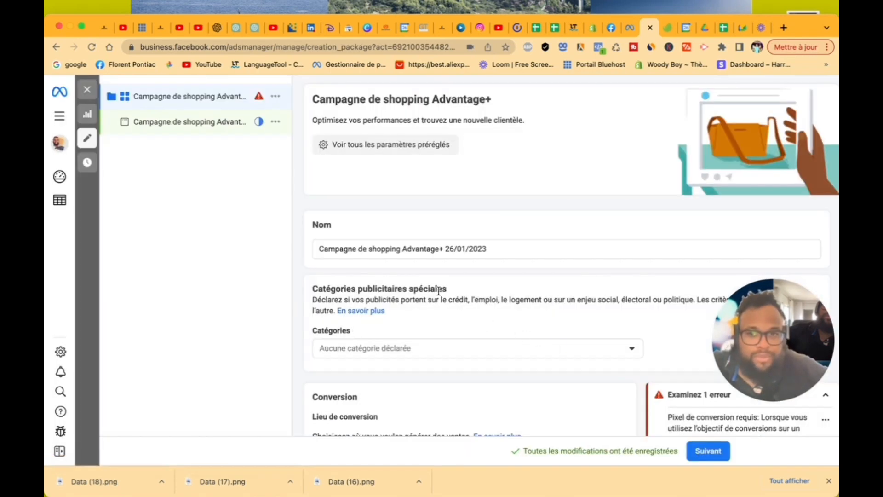
- Review the Advantage+ draft's conversion, pixel and audience location settings, and close the editor to return to the campaign list
scroll(518, 304, down, 6)
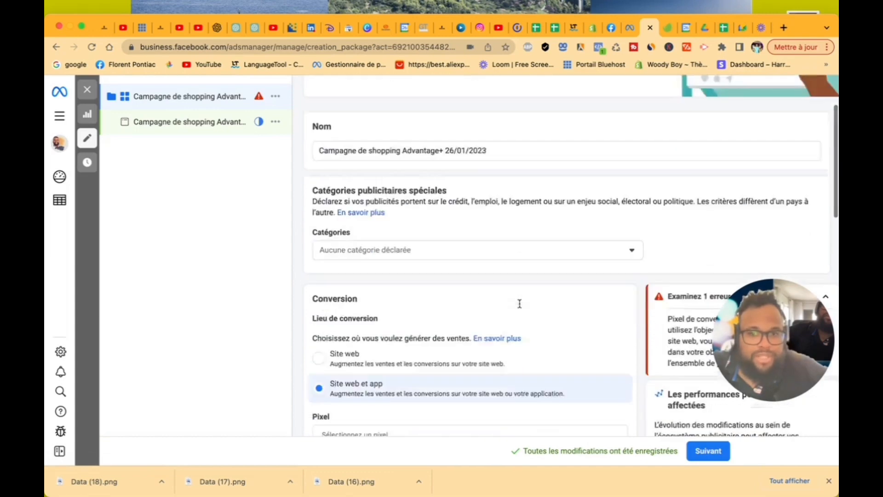
scroll(520, 307, down, 2)
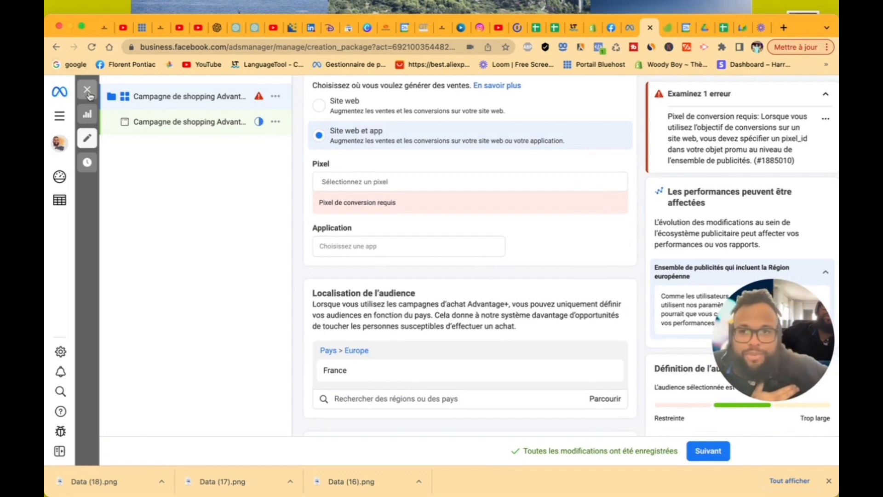
click(88, 90)
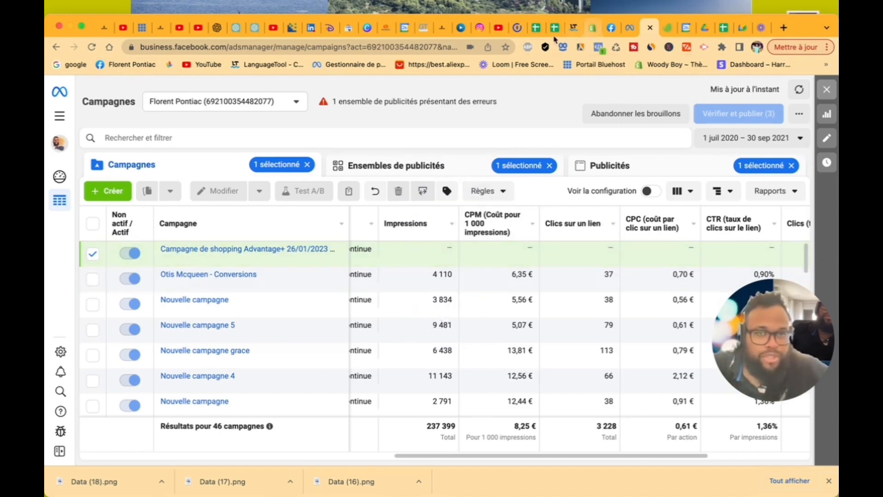
- Switch to the Speedizycom website's page about website creation
click(445, 32)
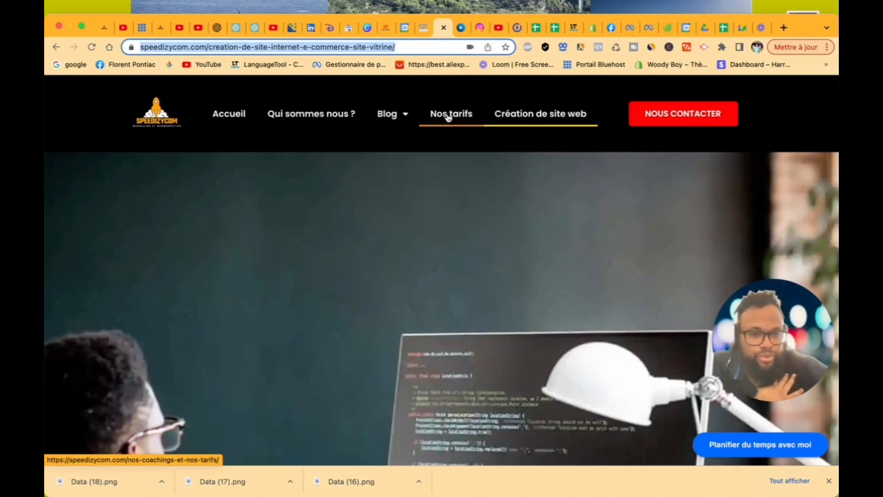
click(756, 343)
drag(757, 342, 746, 334)
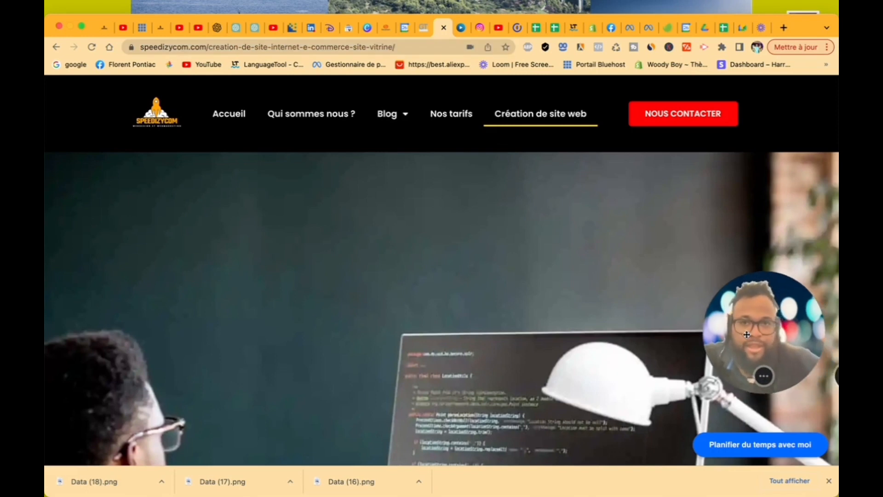
drag(755, 302, 622, 236)
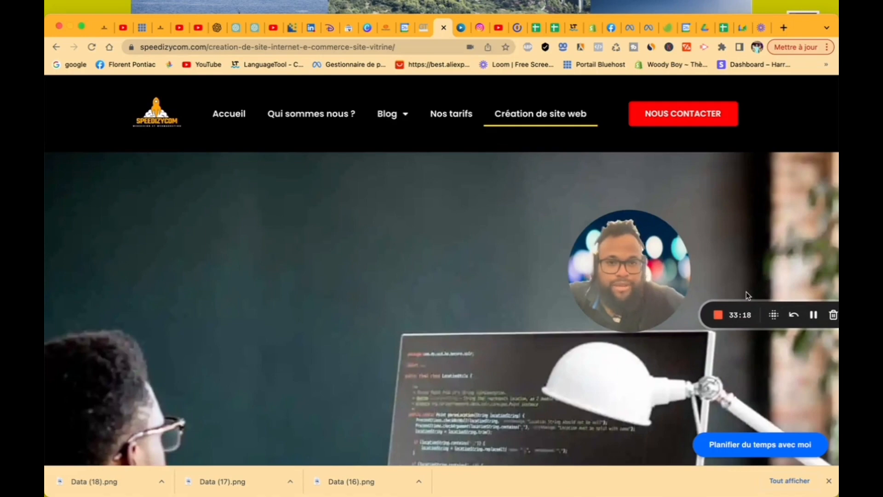
click(739, 315)
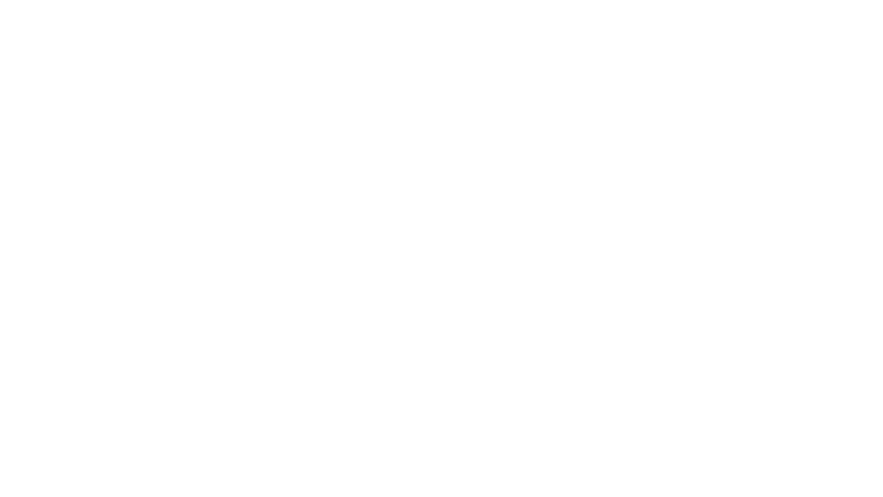